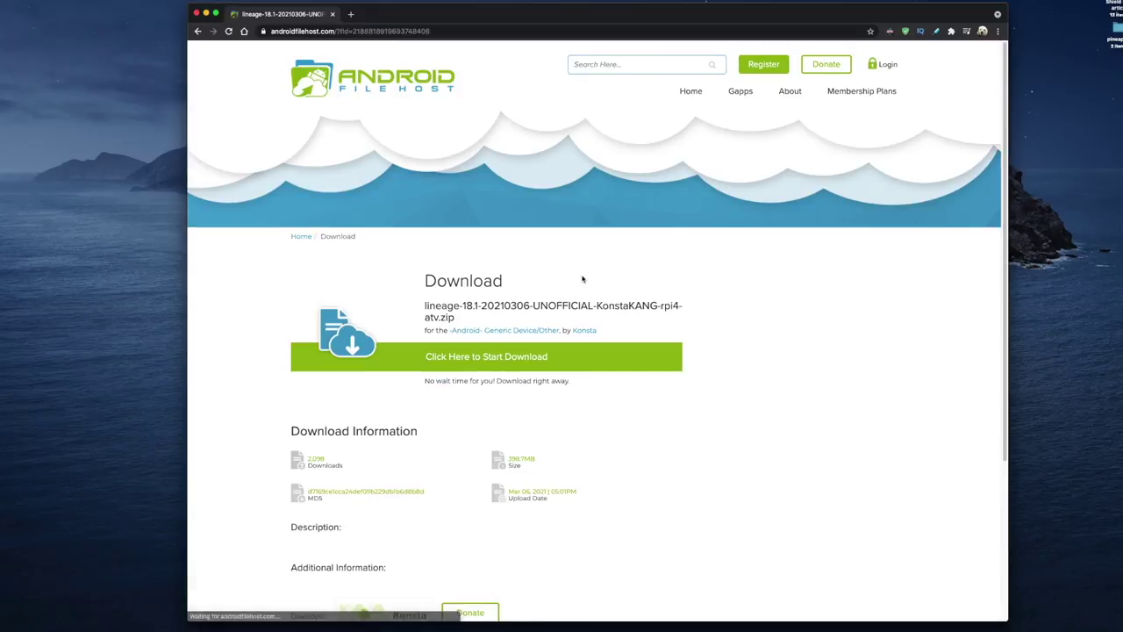
- Download lineage-18.1-20210306-UNOFFICIAL-KonstaKANG-rpi4-atv.zip from the Germany mirror
click(462, 357)
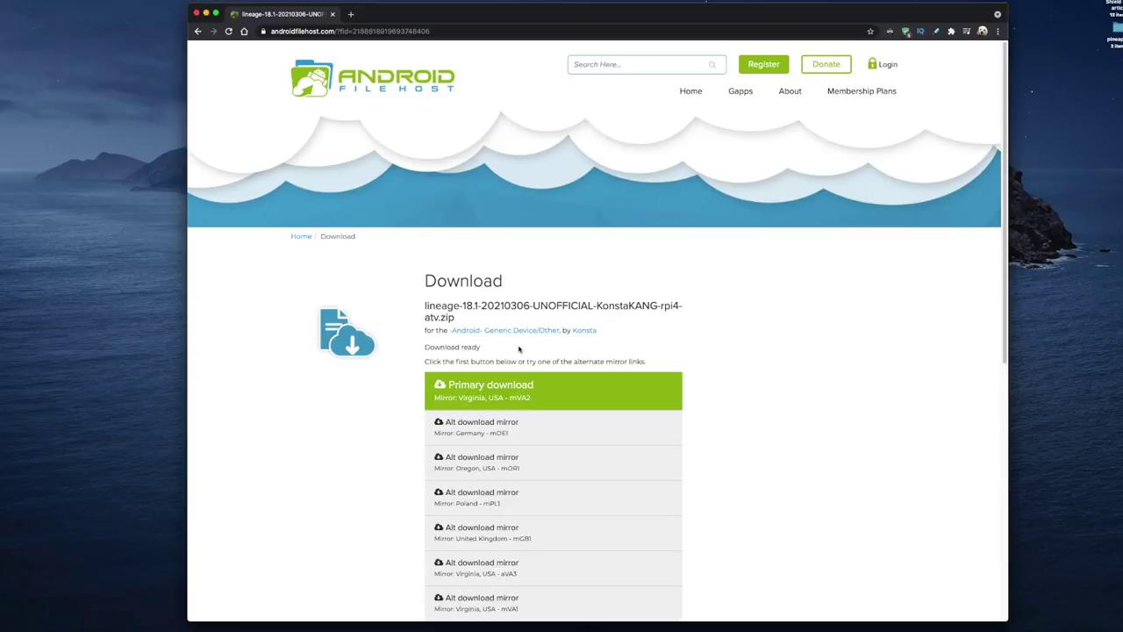
scroll(518, 349, down, 3)
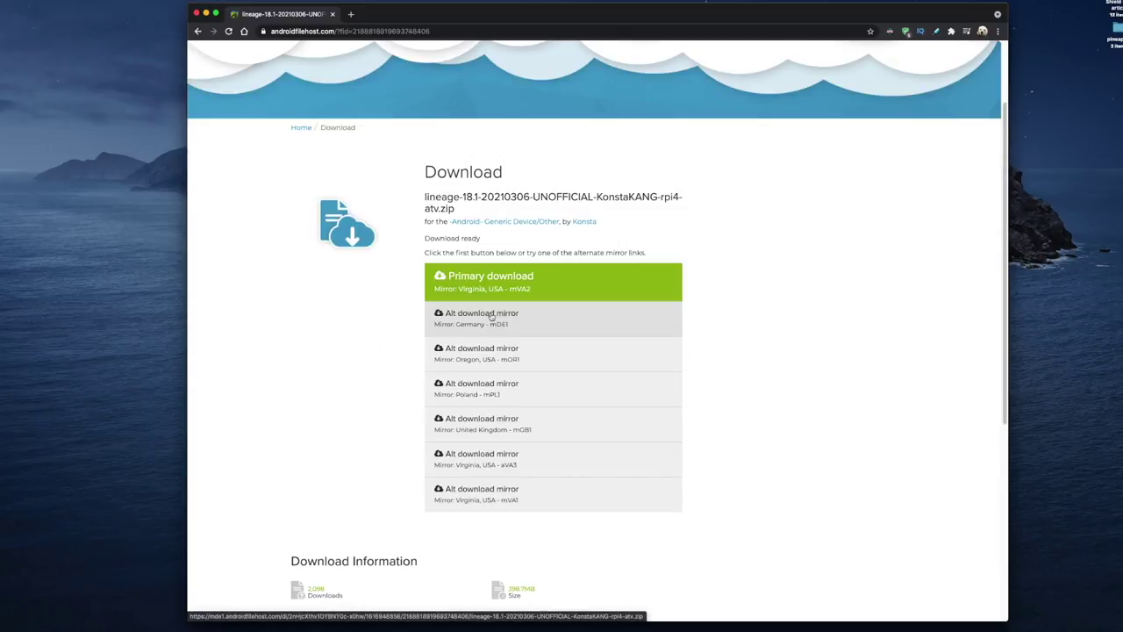
click(491, 317)
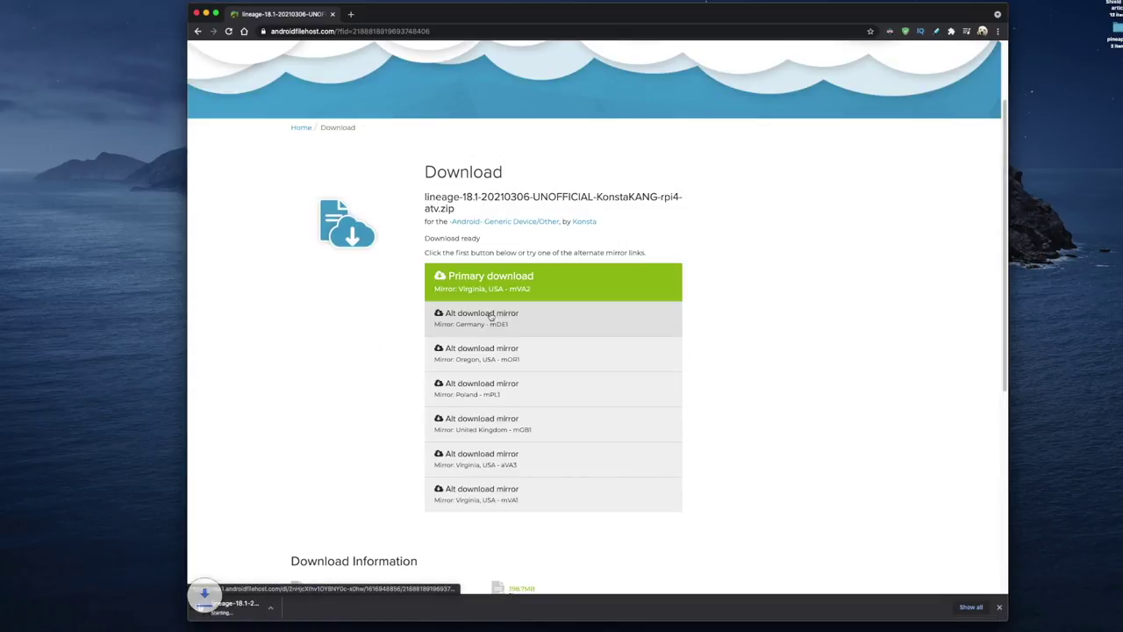
- Return to the LineageOS build page, follow the OpenGApps link in its Google apps FAQ and download open_gapps-arm-11.0-tvstock-20210130-TEST.zip
click(199, 32)
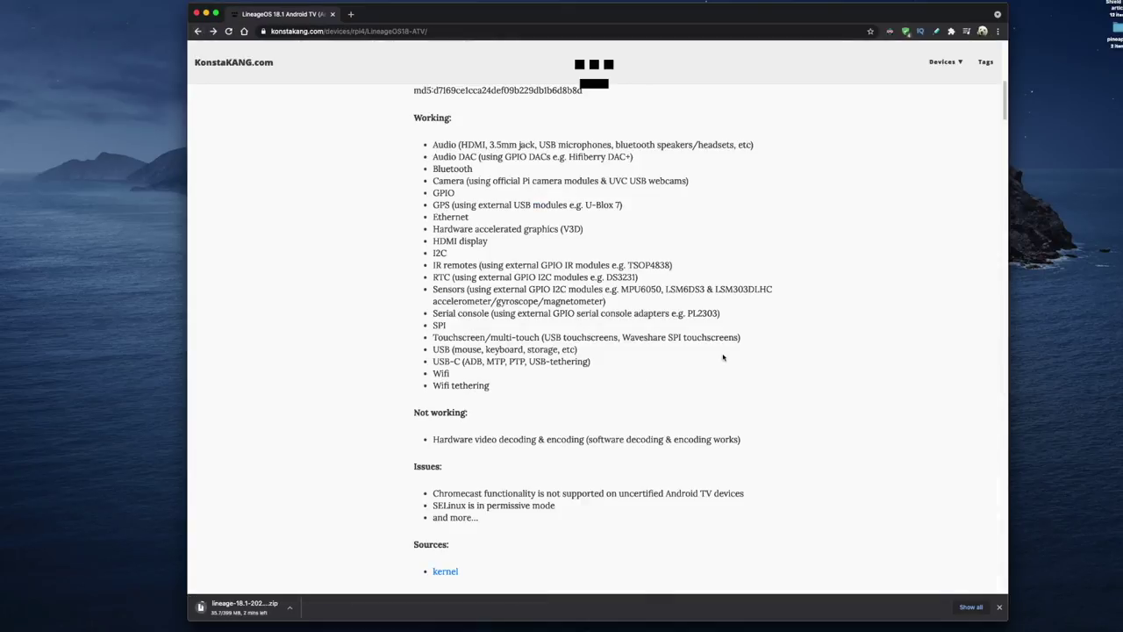
scroll(723, 358, down, 20)
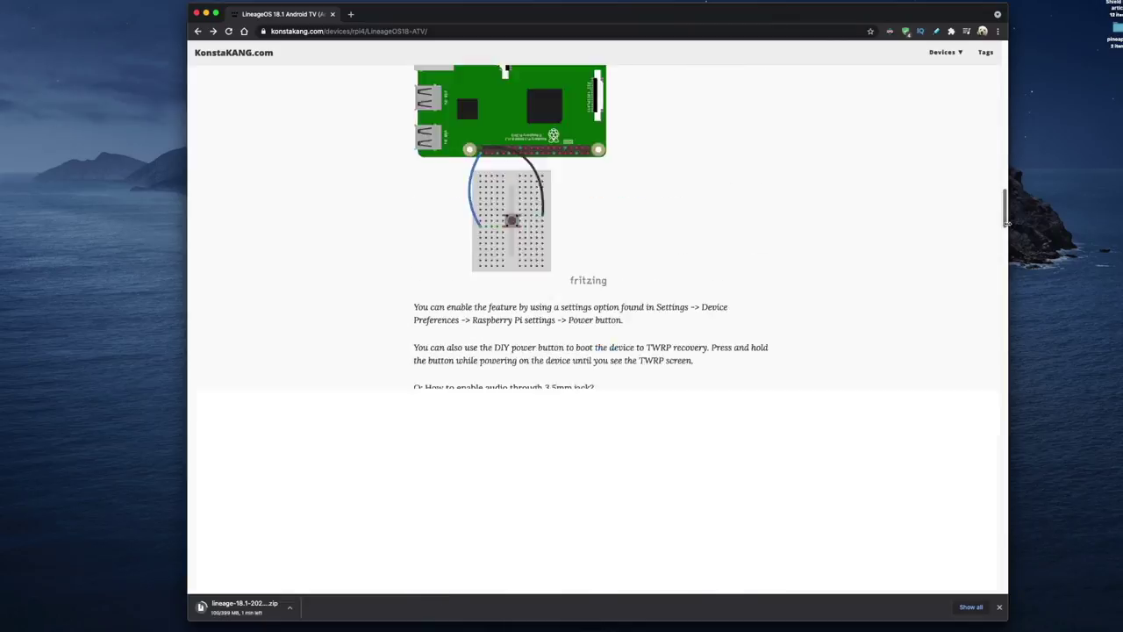
drag(1008, 272, 1008, 322)
scroll(518, 304, up, 3)
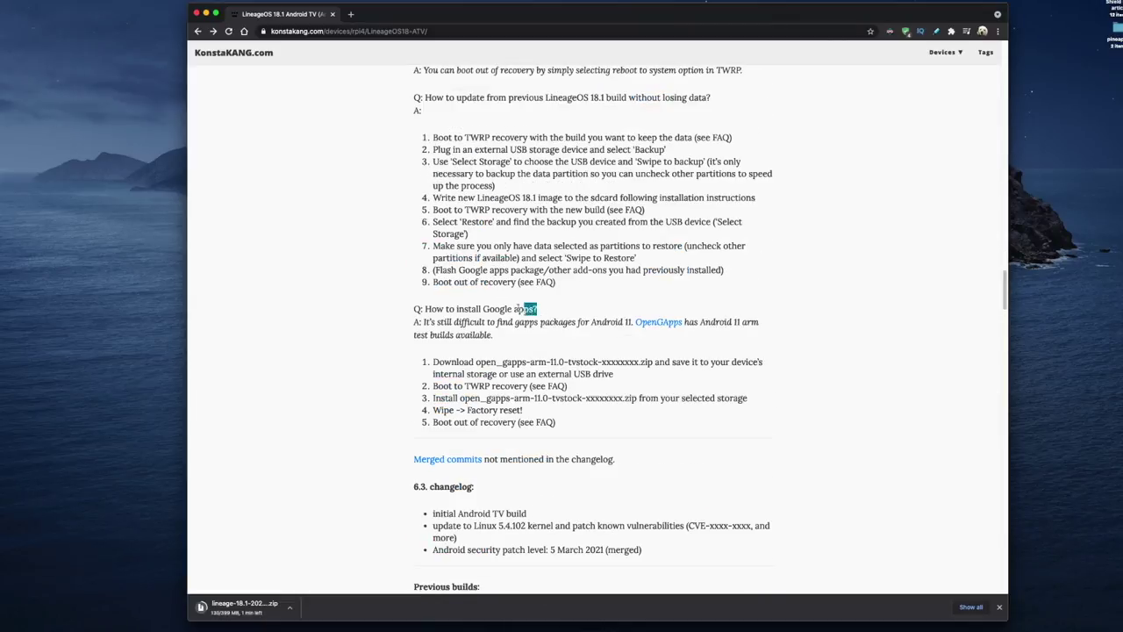
drag(535, 309, 414, 309)
click(505, 343)
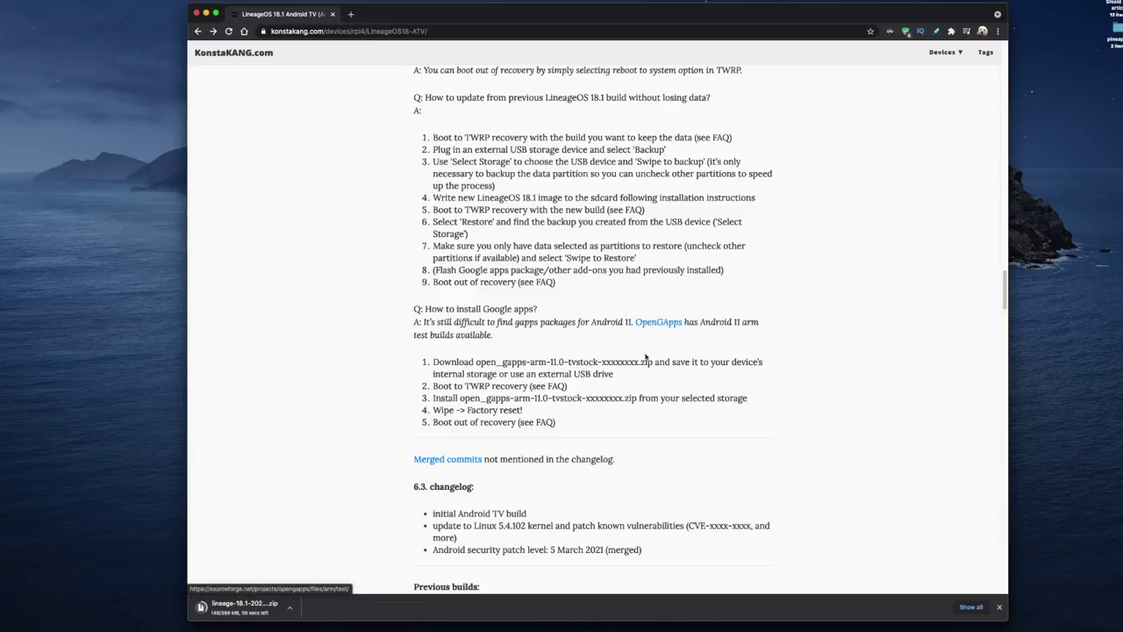
click(663, 324)
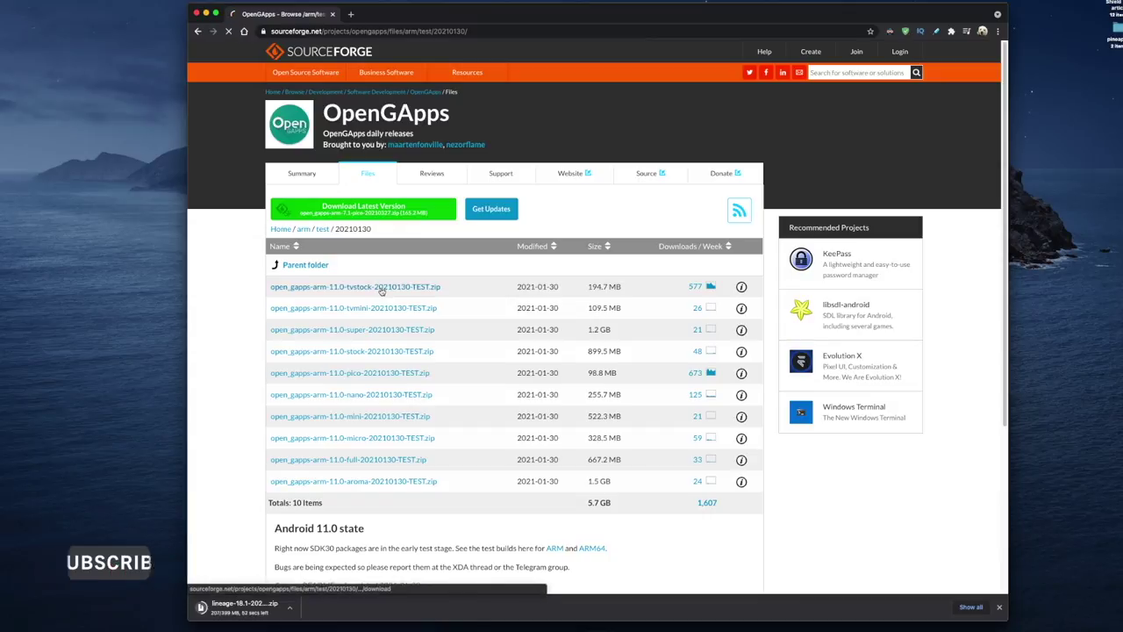
click(382, 288)
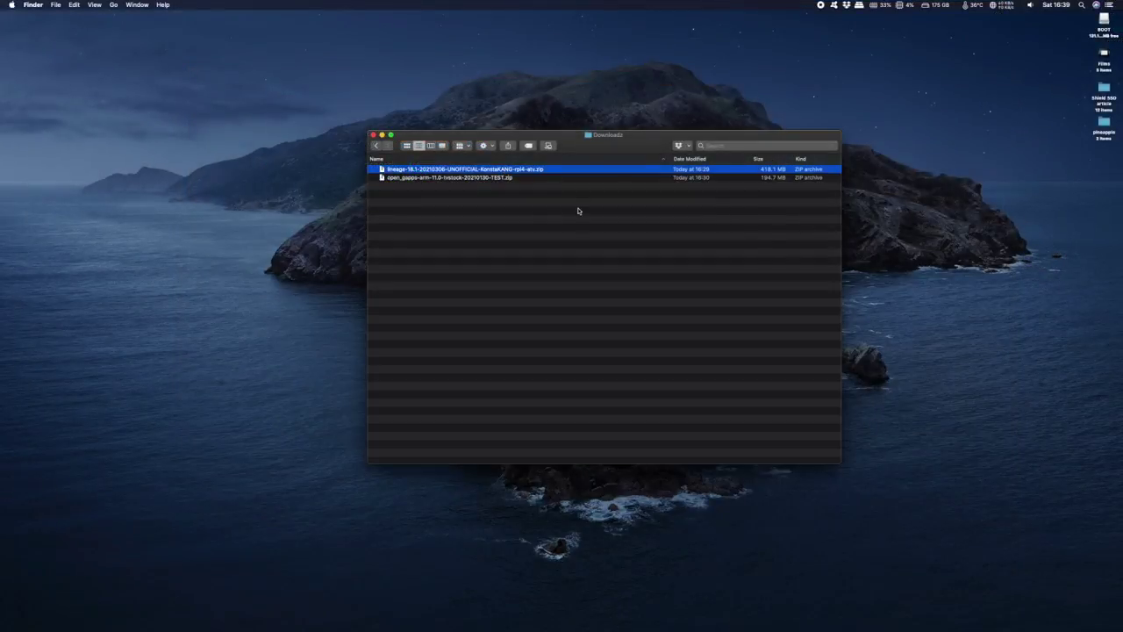
- Switch to Raspberry Pi Imager and choose the downloaded lineage-18.1-20210306-UNOFFICIAL-KonstaKANG-rpi4-atv.zip as the custom operating system image
mouse_move(18, 146)
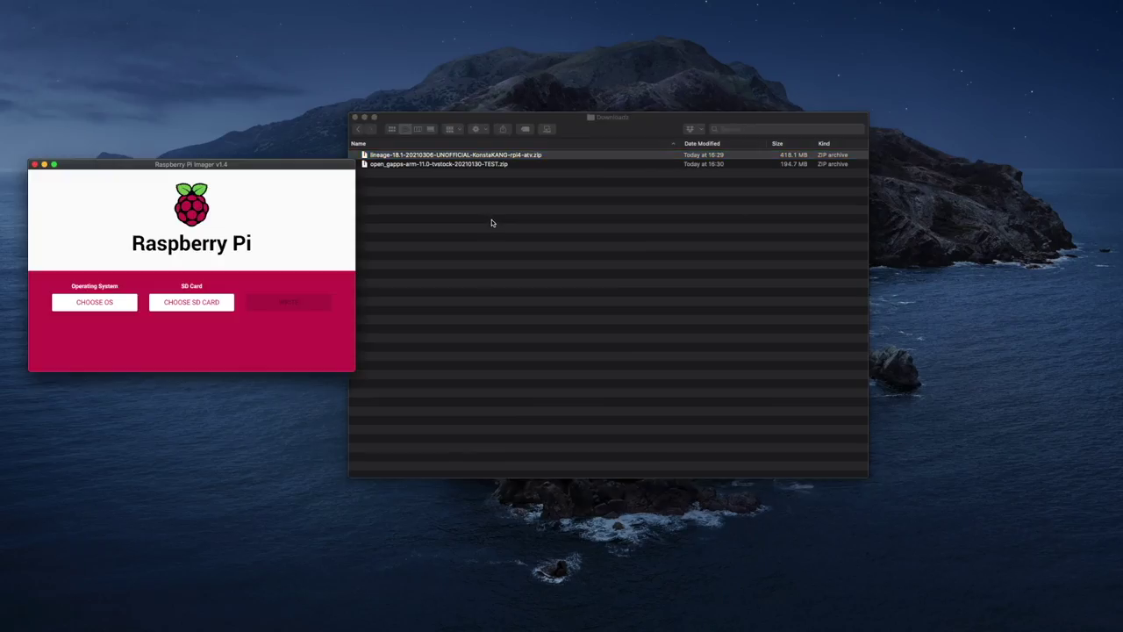
click(91, 304)
scroll(206, 228, down, 10)
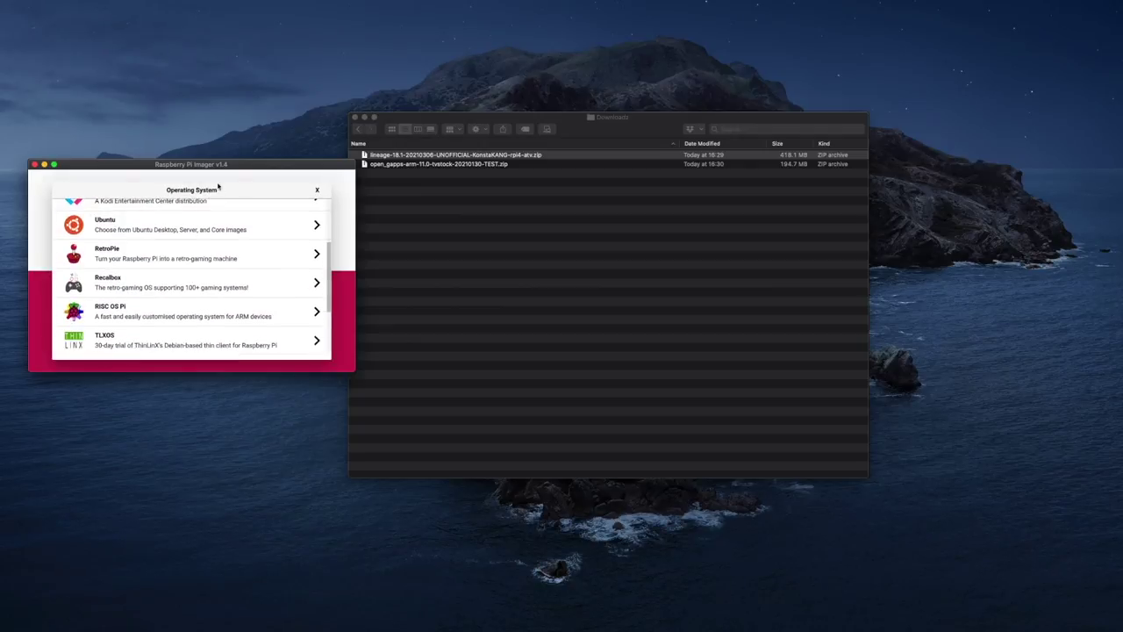
click(153, 342)
click(507, 144)
click(728, 304)
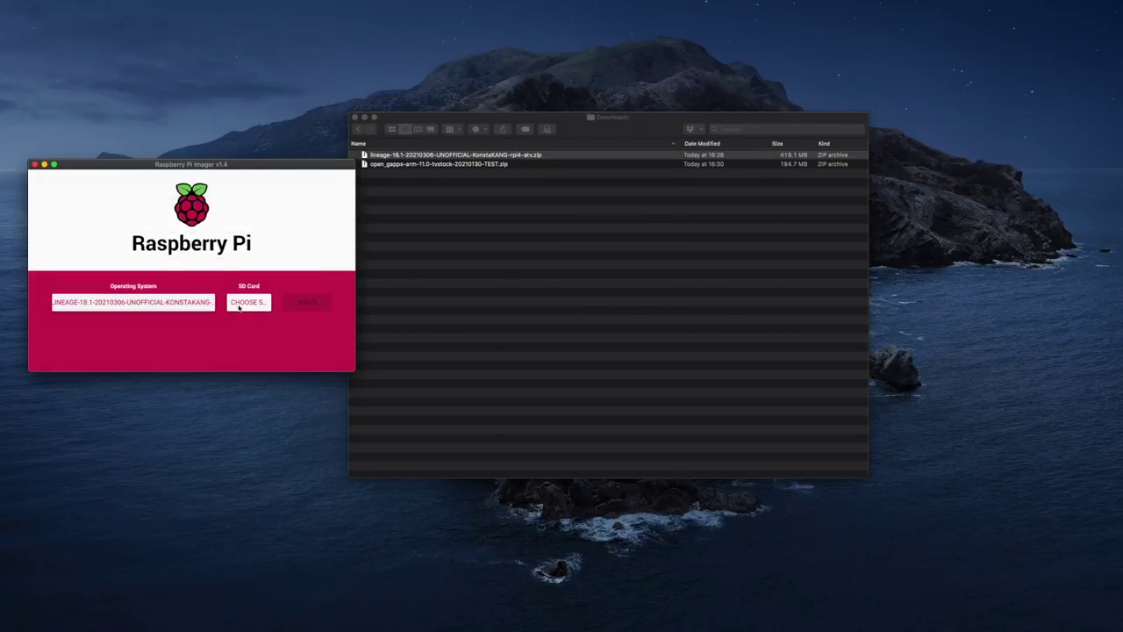
- Select the Generic- USB3.0 CRW -SD Media card and write the image to it, accepting the erasure of its data
click(246, 304)
click(134, 222)
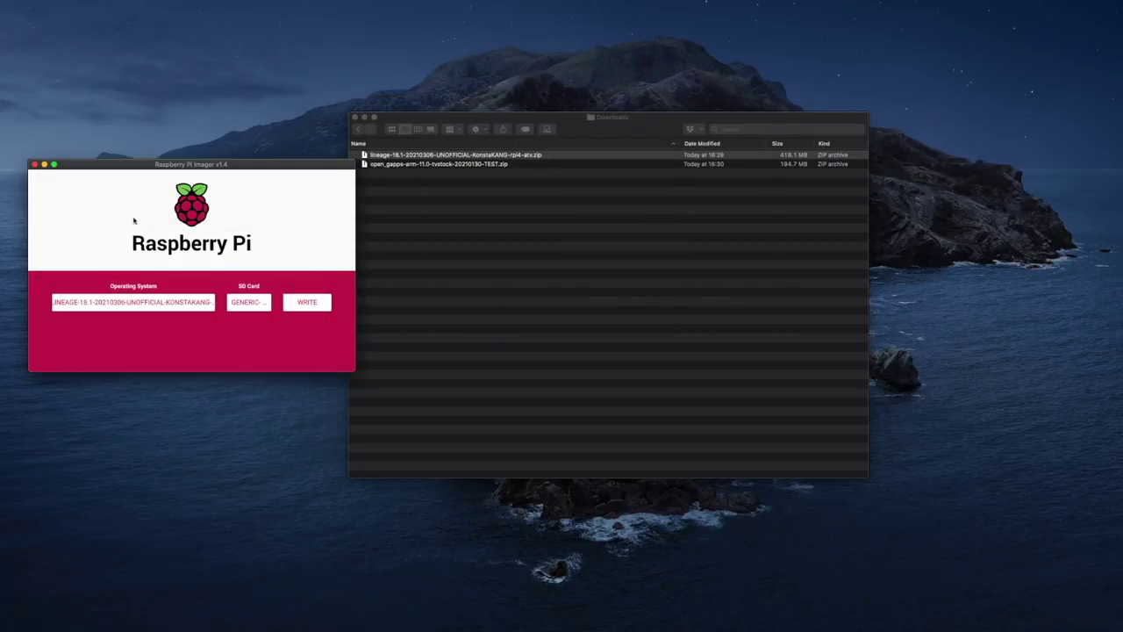
click(305, 305)
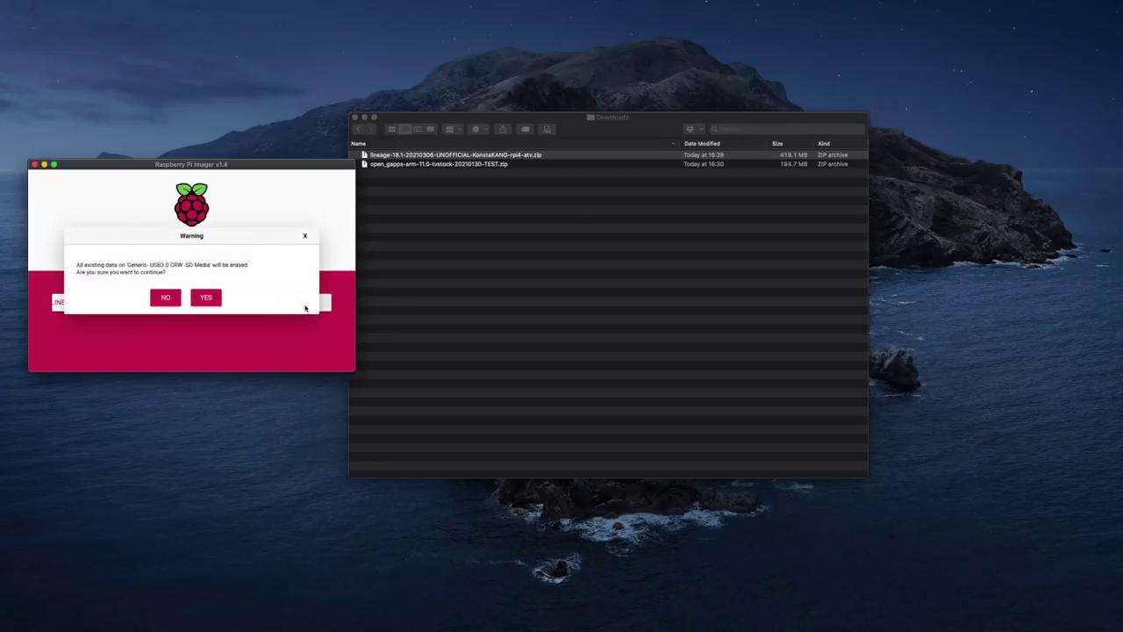
click(211, 298)
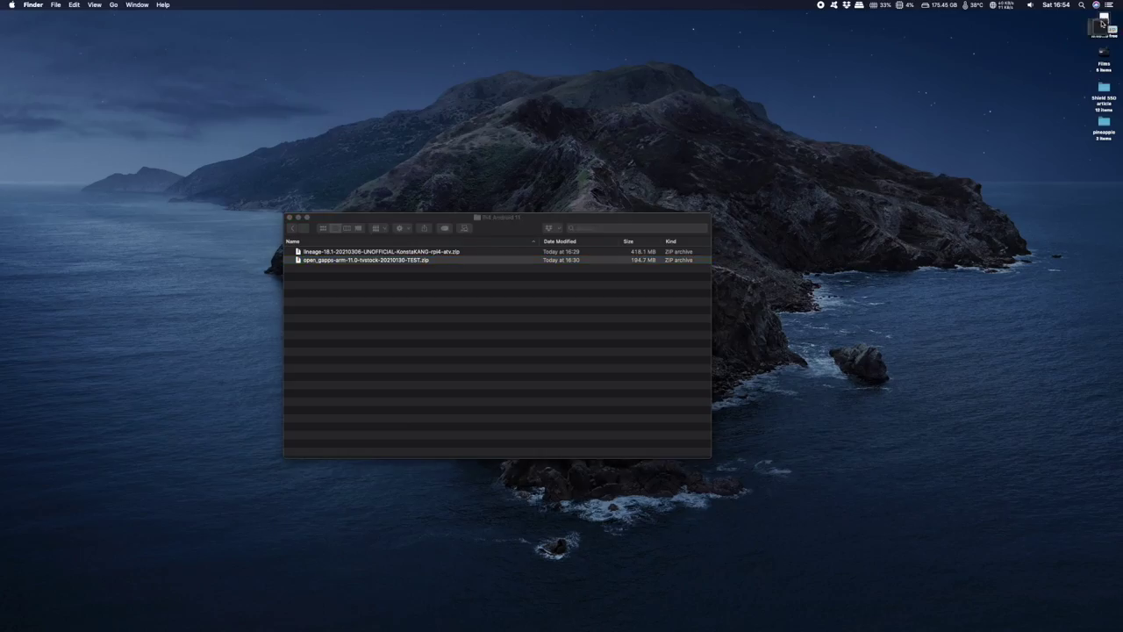
- Copy open_gapps-arm-11.0-tvstock-20210130-TEST.zip from the Pi4 Android 11 folder to the UNTITLED drive
click(526, 296)
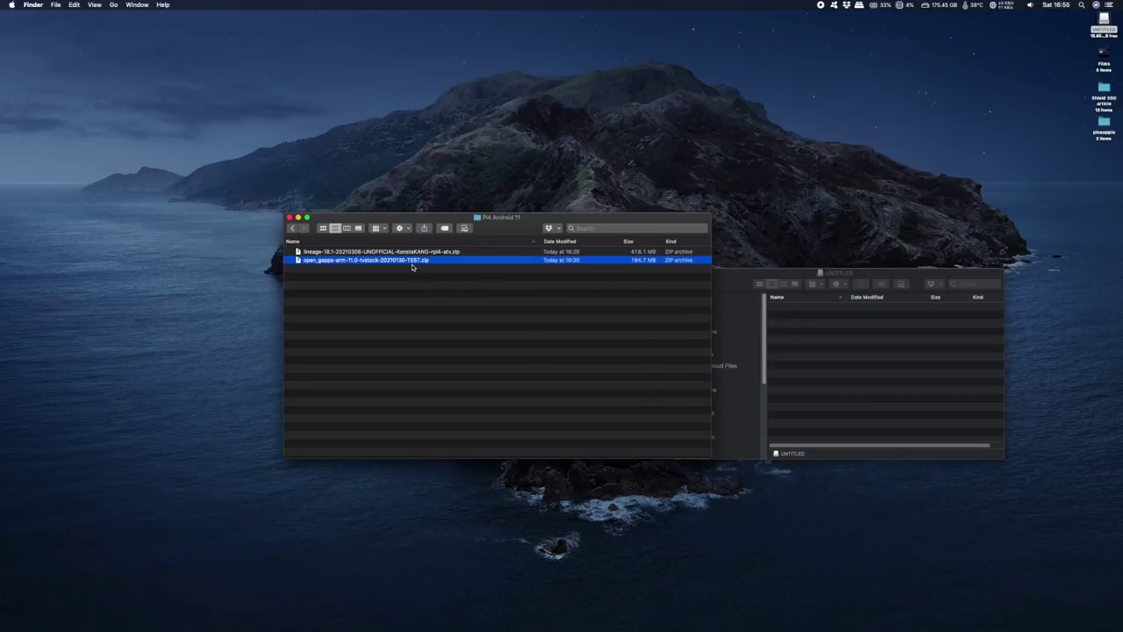
drag(410, 263, 873, 358)
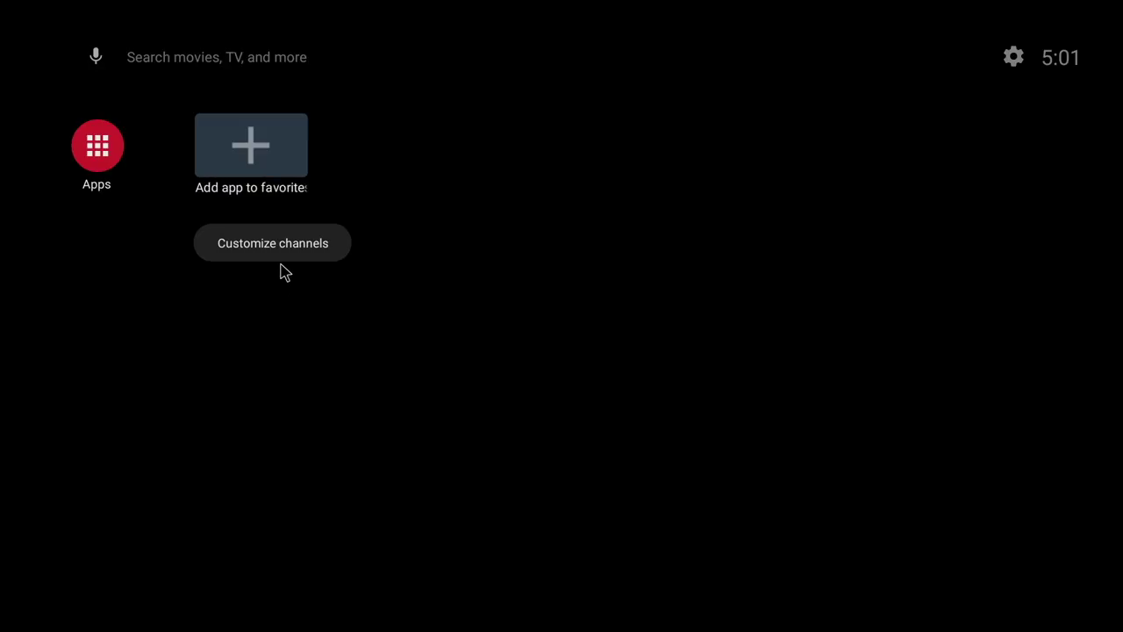
- Add the file manager and Settings apps to the Android TV home screen favorites
click(251, 166)
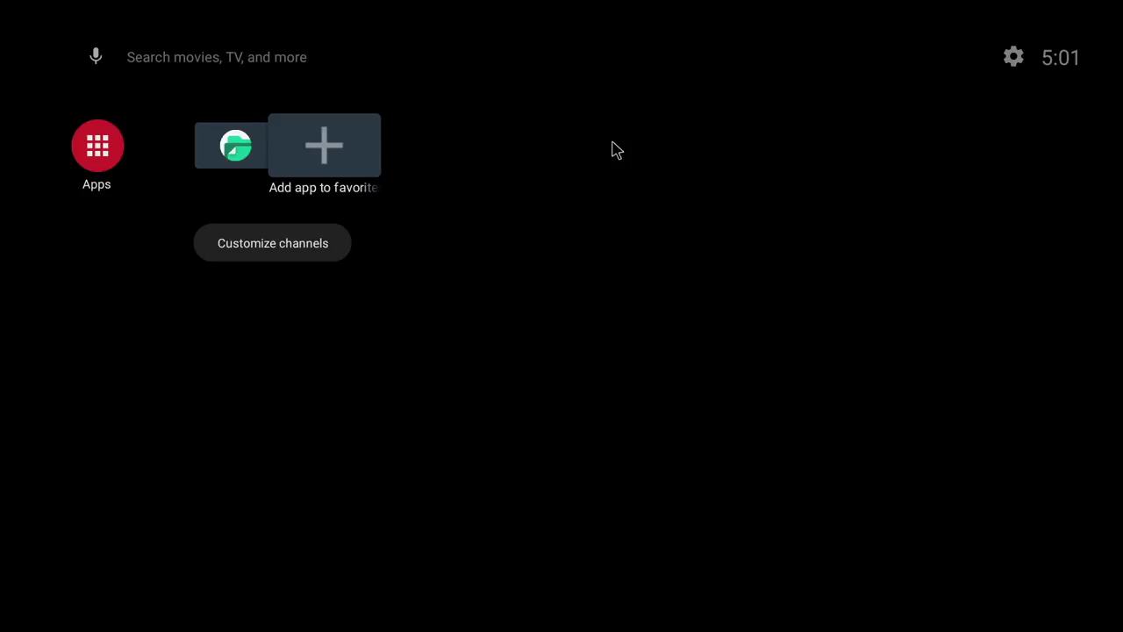
click(835, 105)
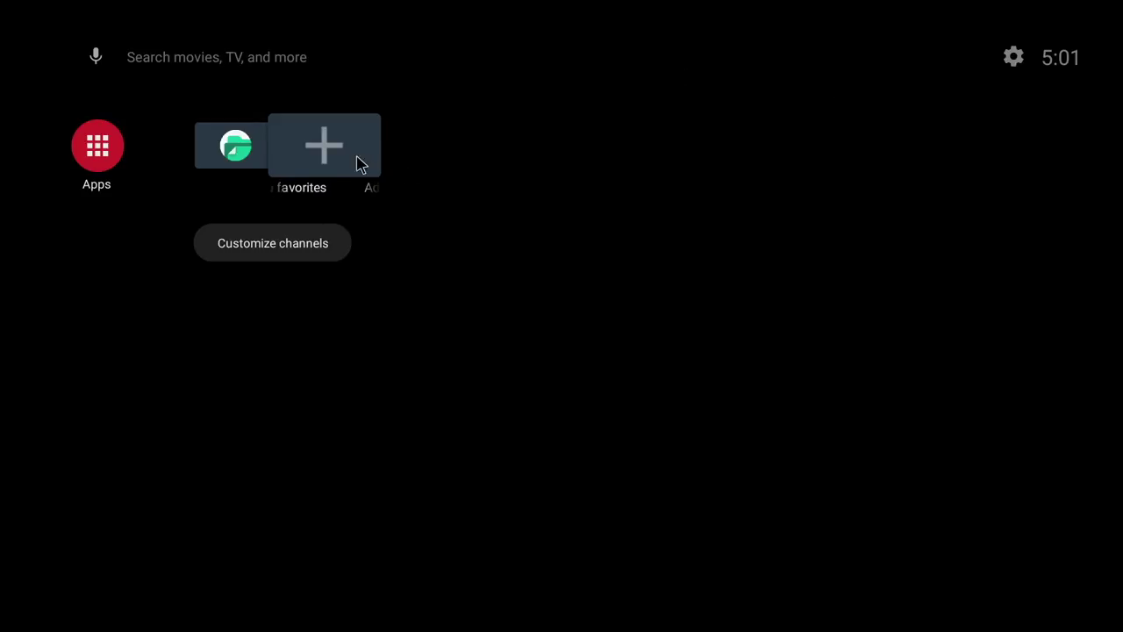
click(350, 158)
click(847, 118)
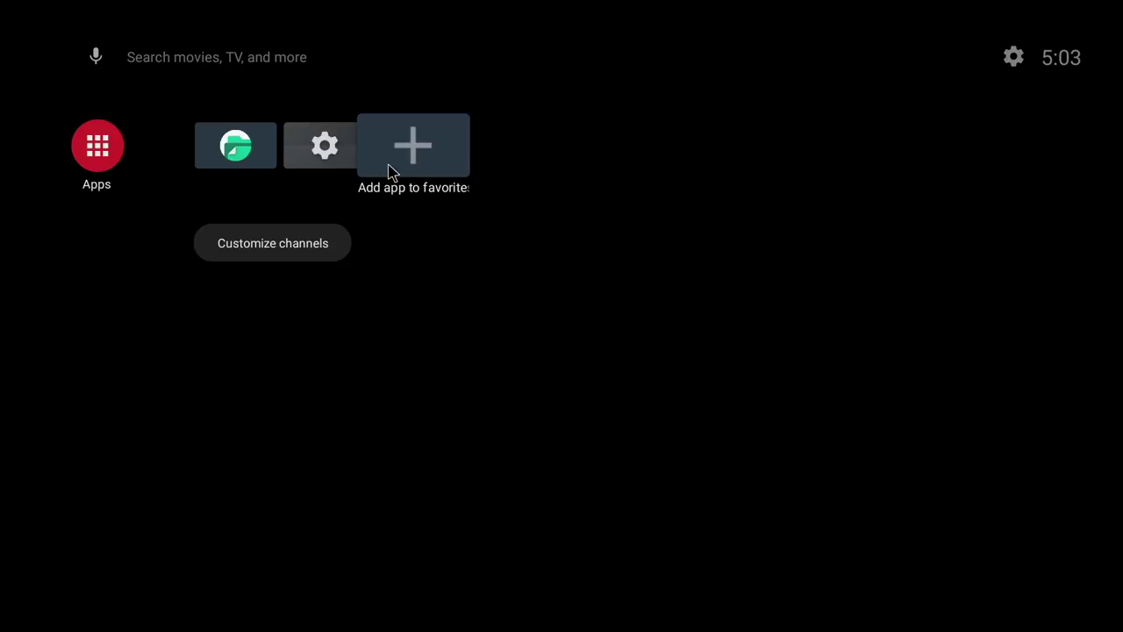
- Enable the development settings through the build entry in the device's About information, and return to Device Preferences
click(322, 153)
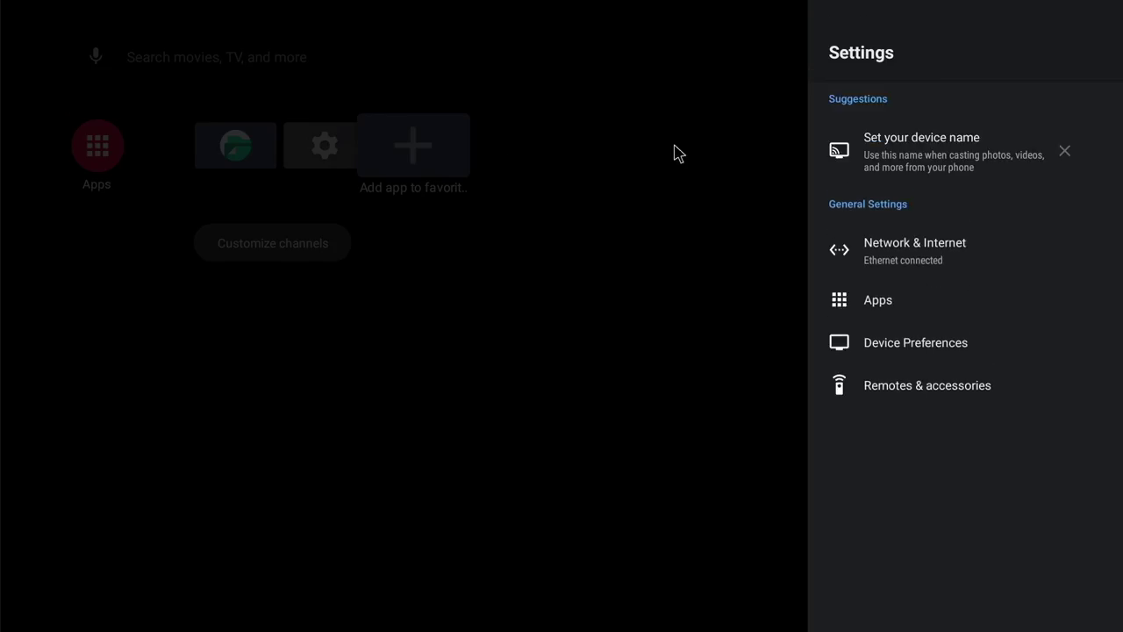
click(941, 342)
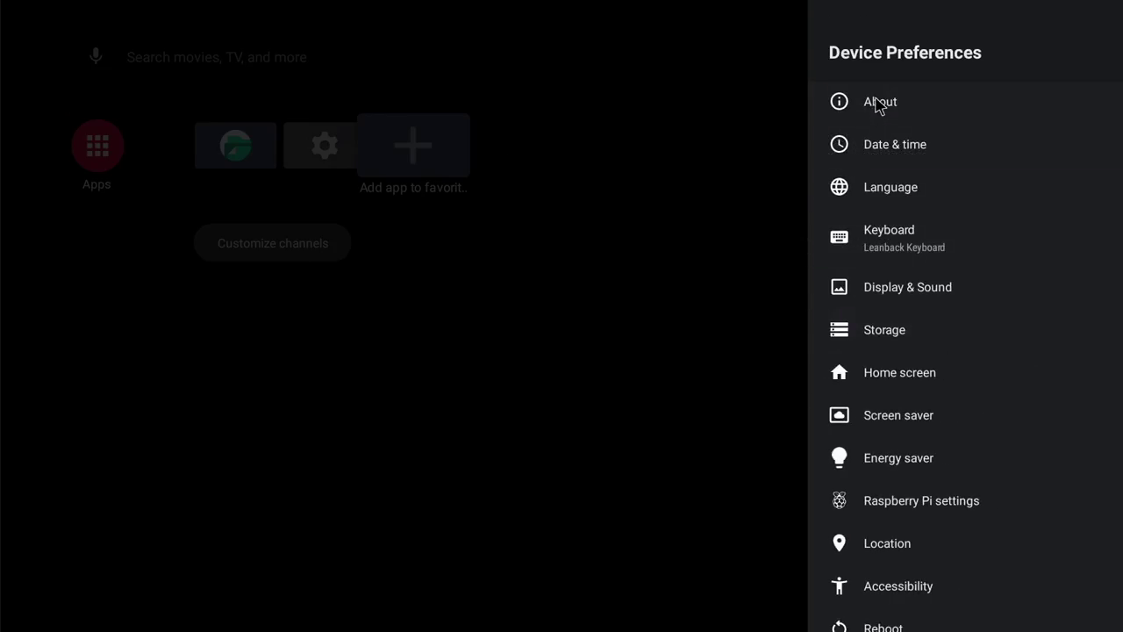
click(879, 103)
scroll(907, 360, down, 2)
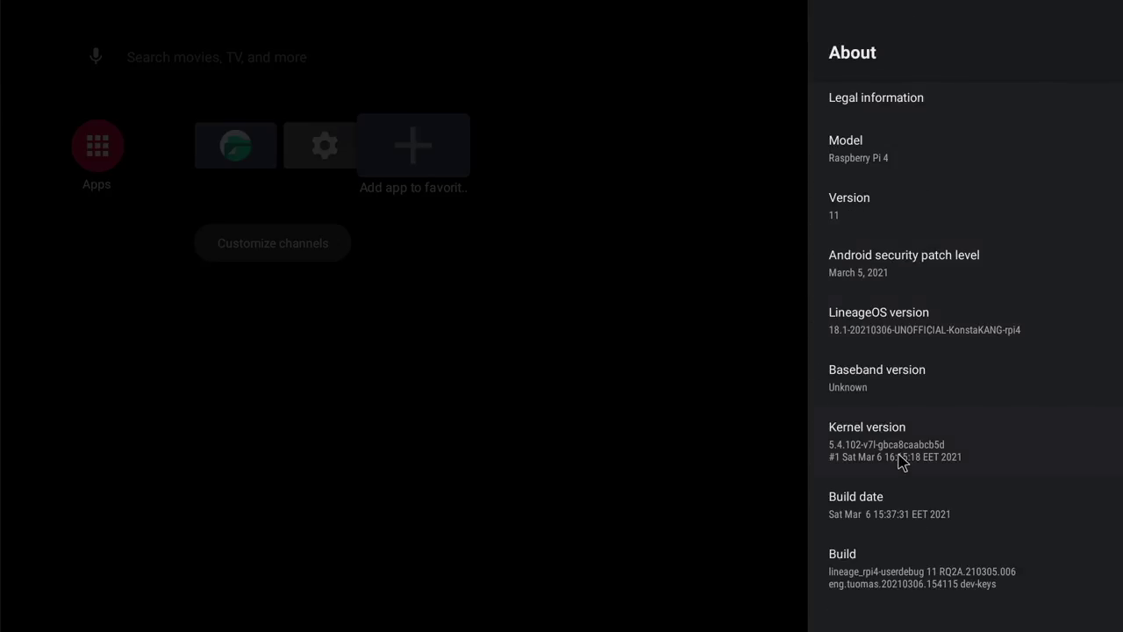
click(921, 579)
click(921, 579)
click(921, 579)
click(921, 579)
click(921, 579)
click(921, 579)
click(921, 579)
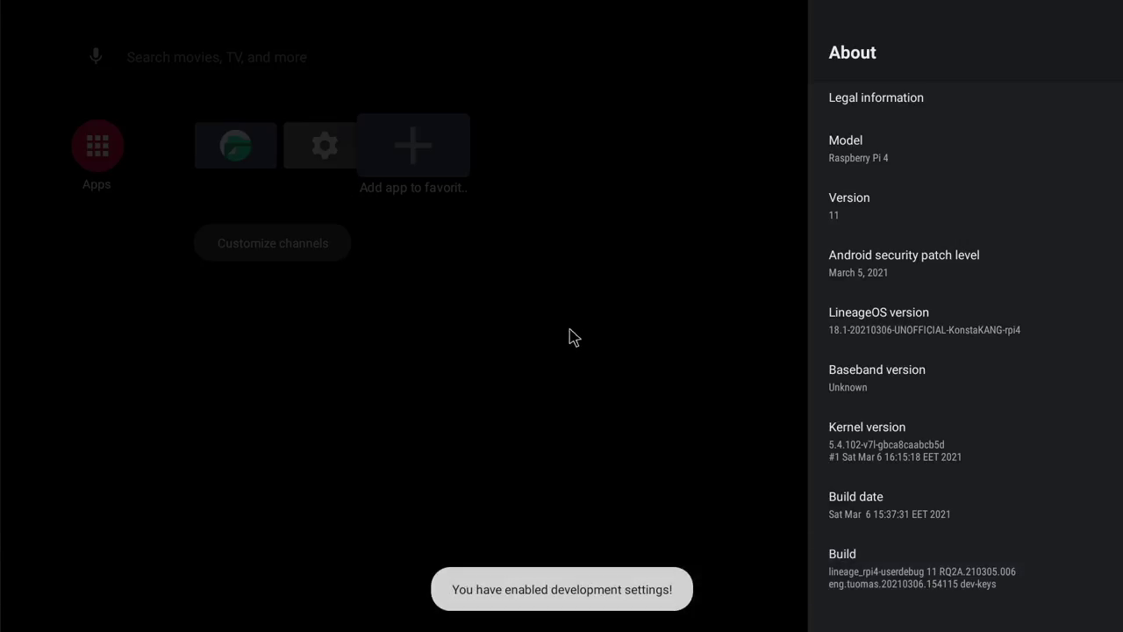
key(Escape)
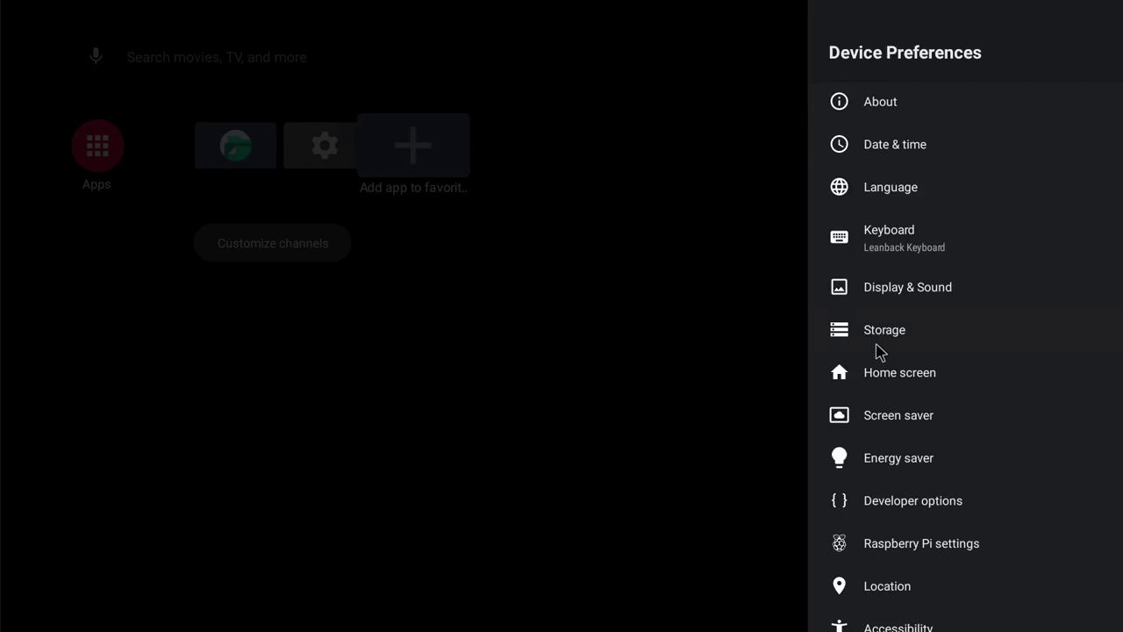
- Turn on Advanced reboot in the developer options and return to the home screen
click(892, 512)
click(1011, 219)
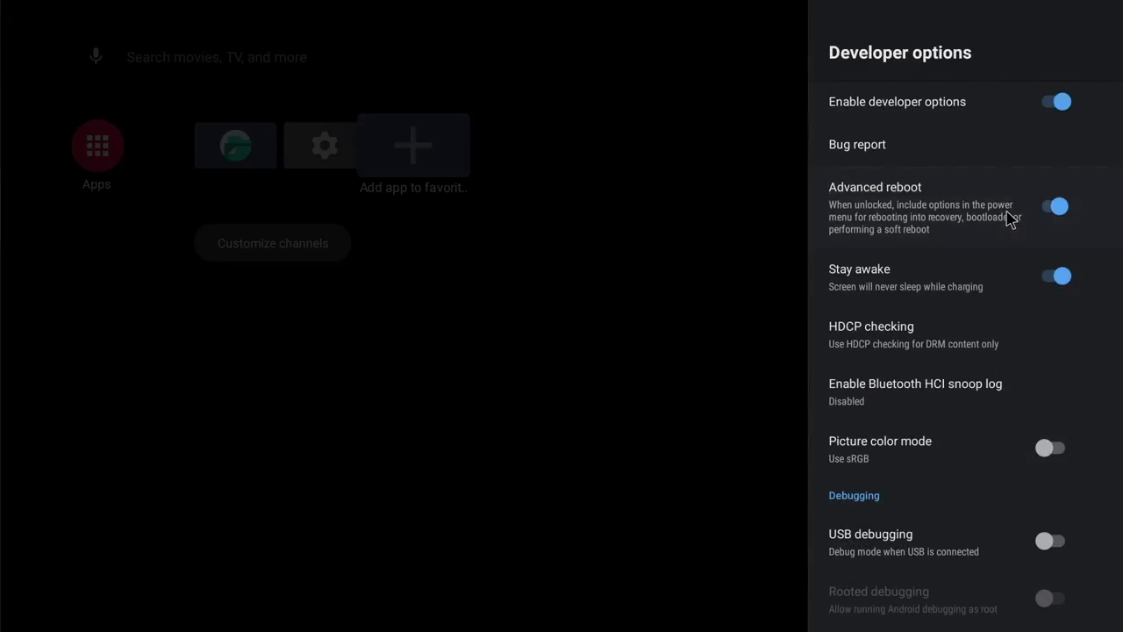
click(800, 237)
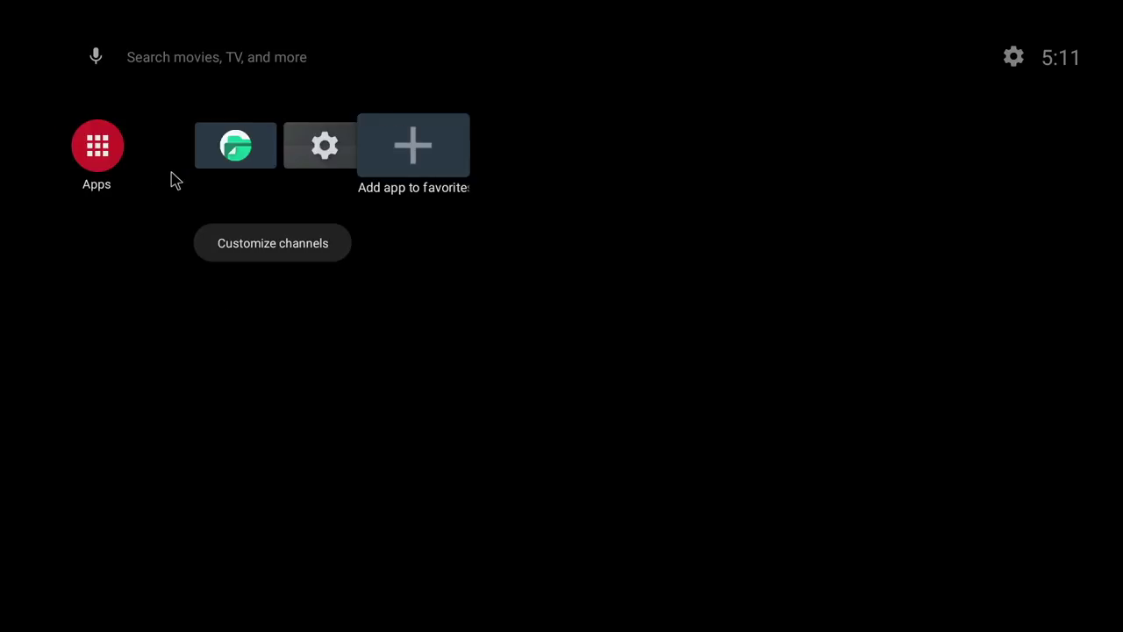
- Copy the open_gapps zip from the UNTITLED USB drive to the Raspberry Pi 4 internal storage, and leave the file manager
click(217, 154)
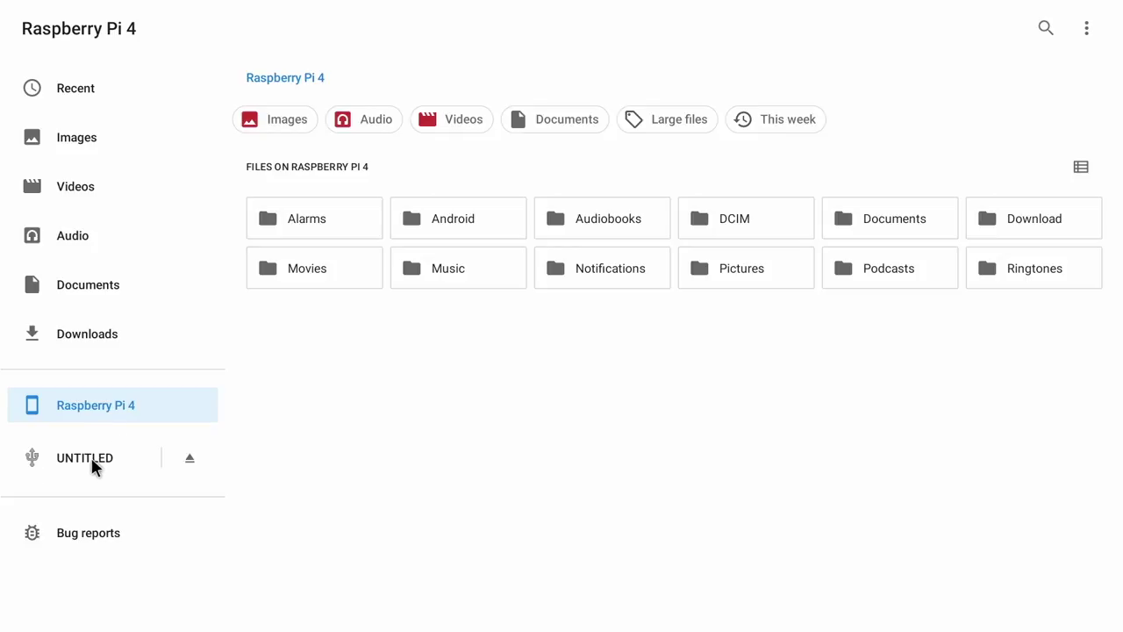
click(91, 458)
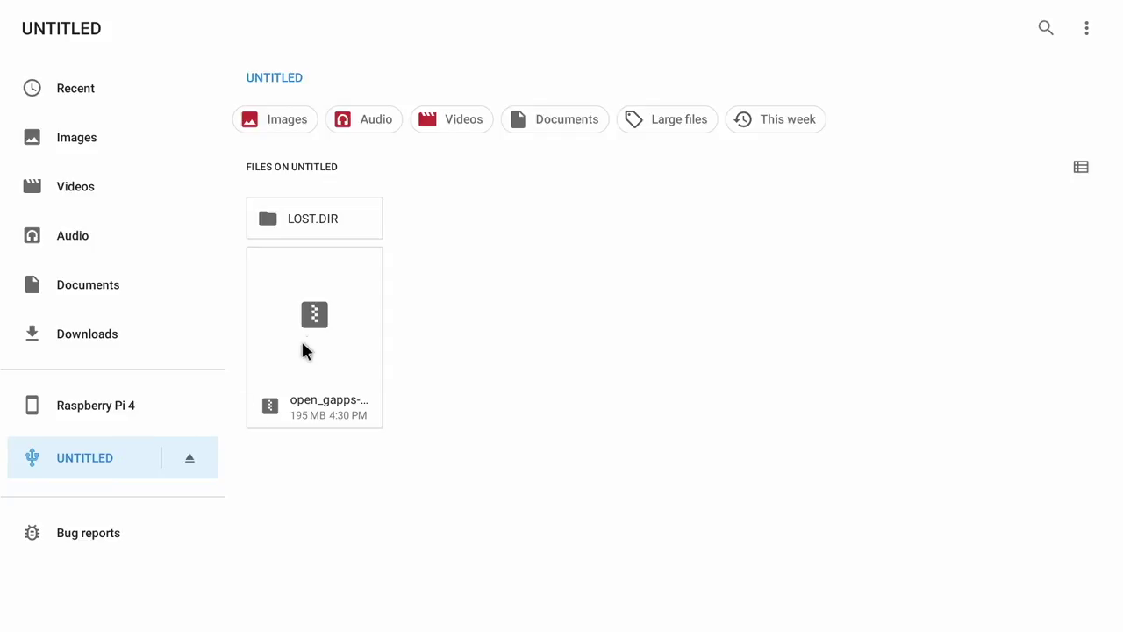
drag(327, 291, 172, 416)
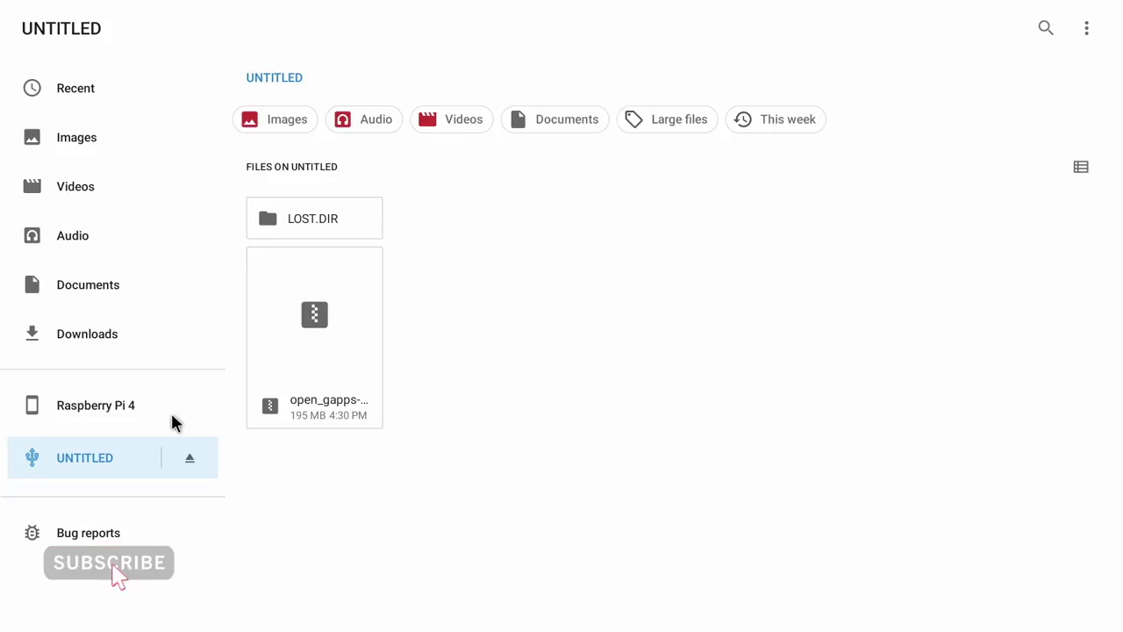
click(118, 397)
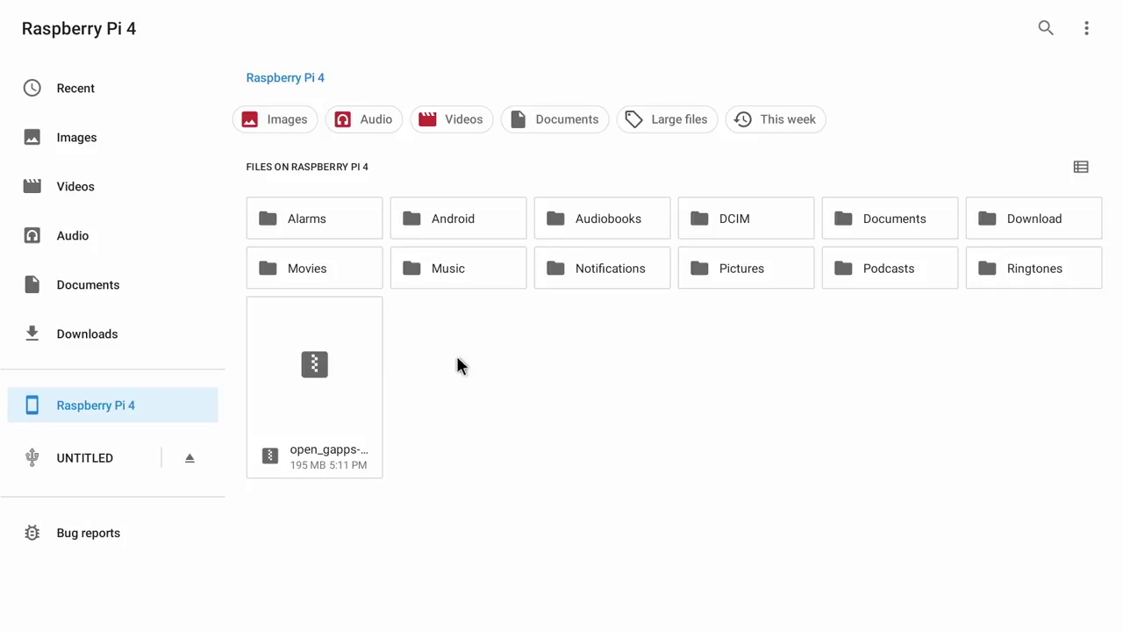
key(Escape)
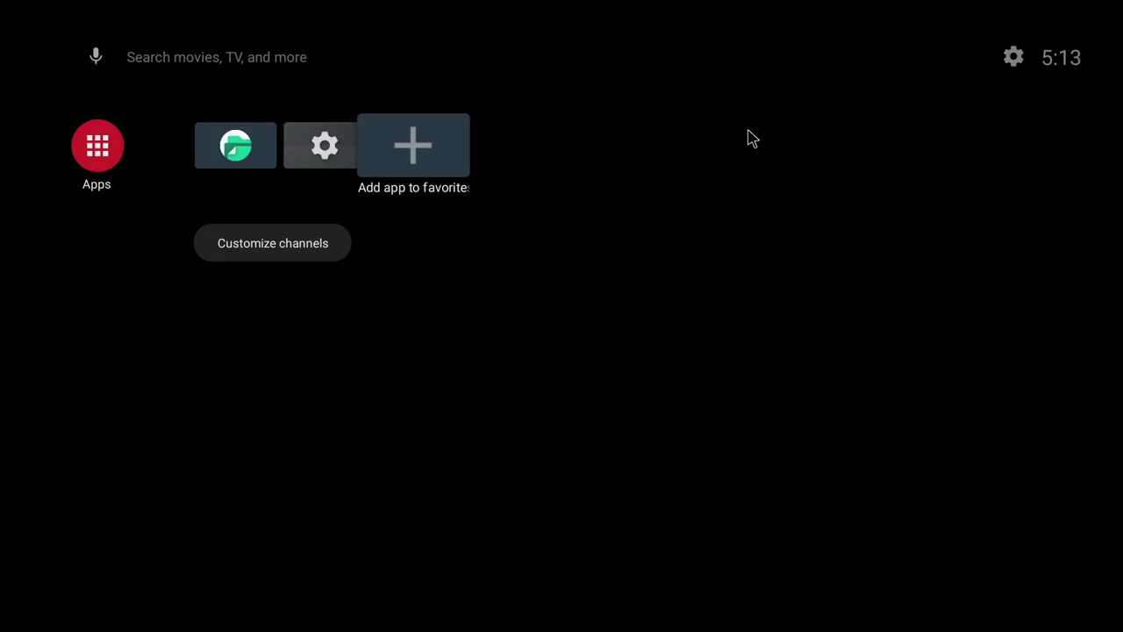
- Restart the device into recovery from the Device Preferences
click(1012, 58)
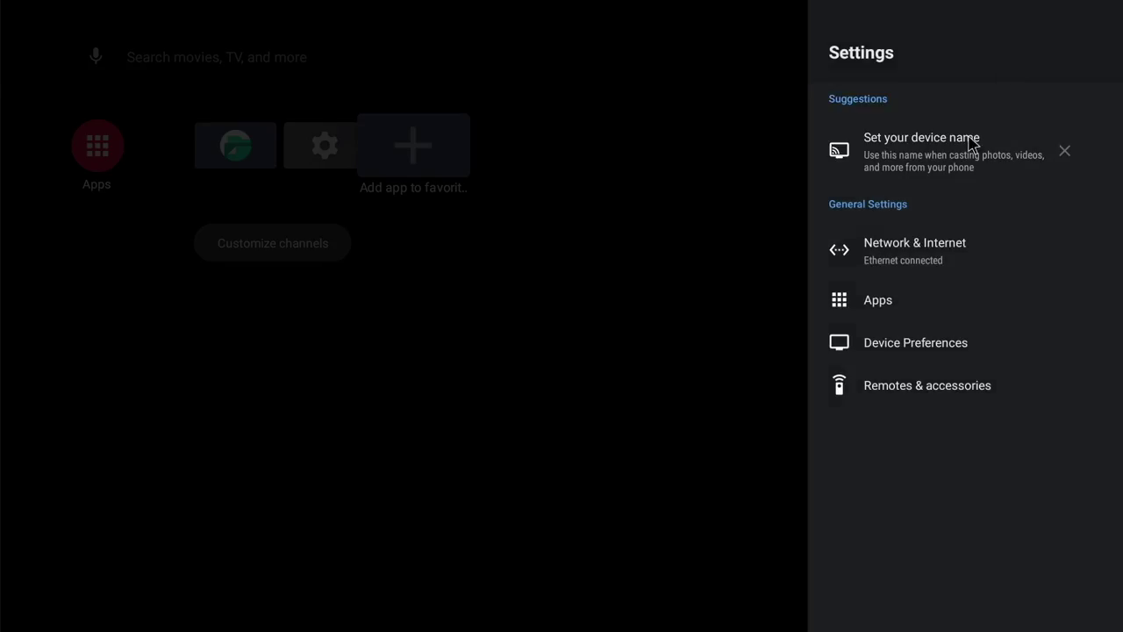
click(942, 342)
scroll(940, 344, down, 3)
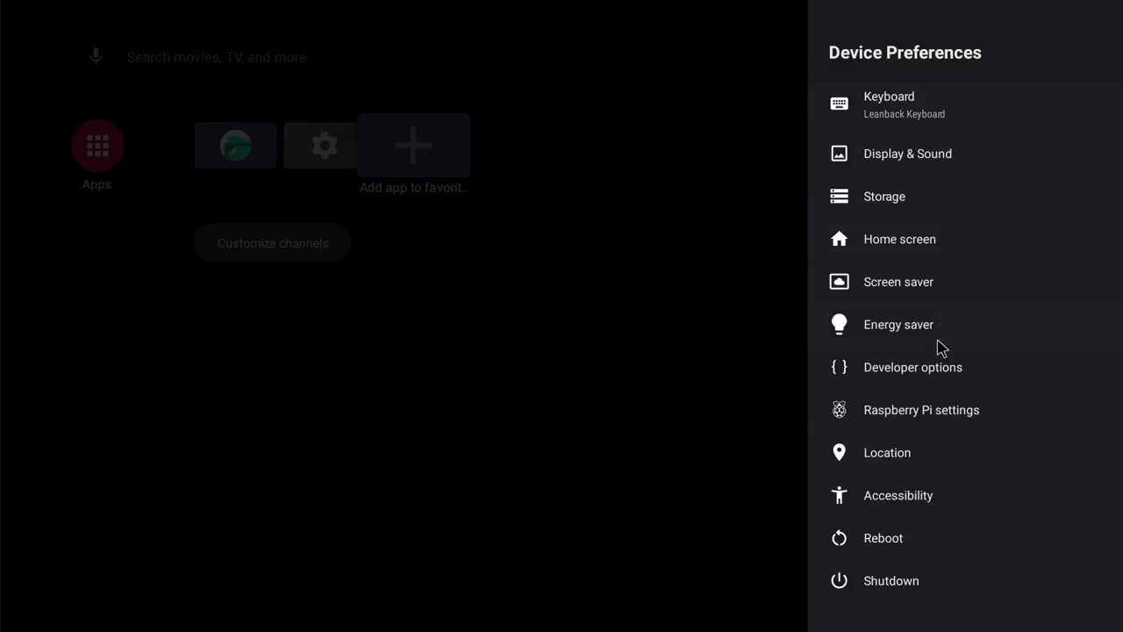
click(916, 542)
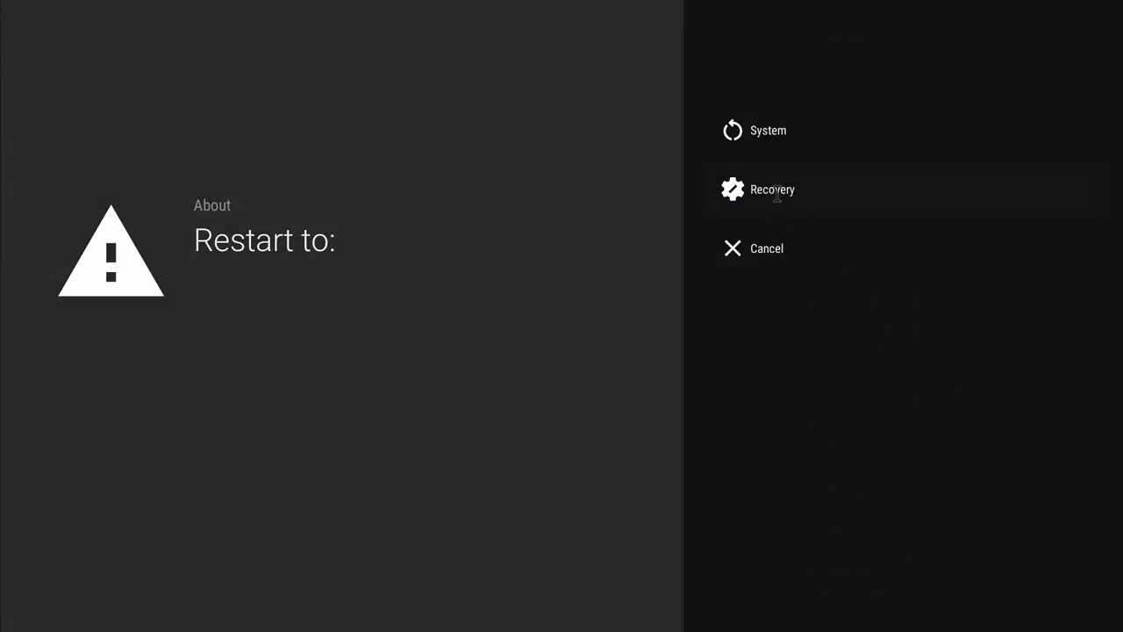
click(777, 190)
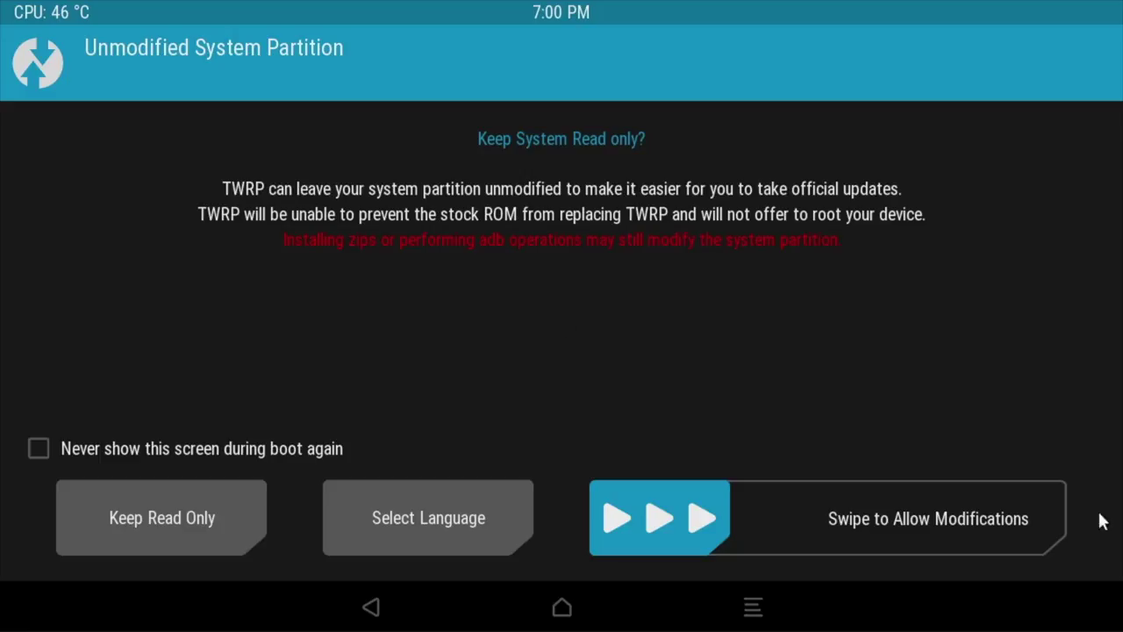
- Allow system modifications in TWRP and flash open_gapps-arm-11.0-tvstock-20210130-TEST.zip from /sdcard
drag(684, 544, 1092, 541)
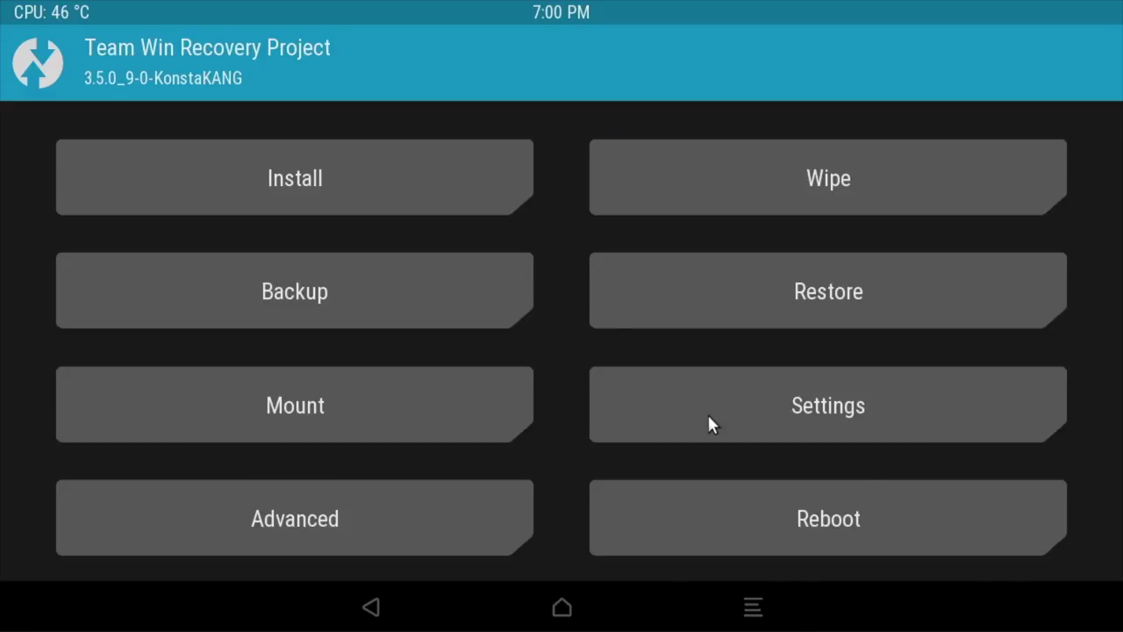
click(254, 176)
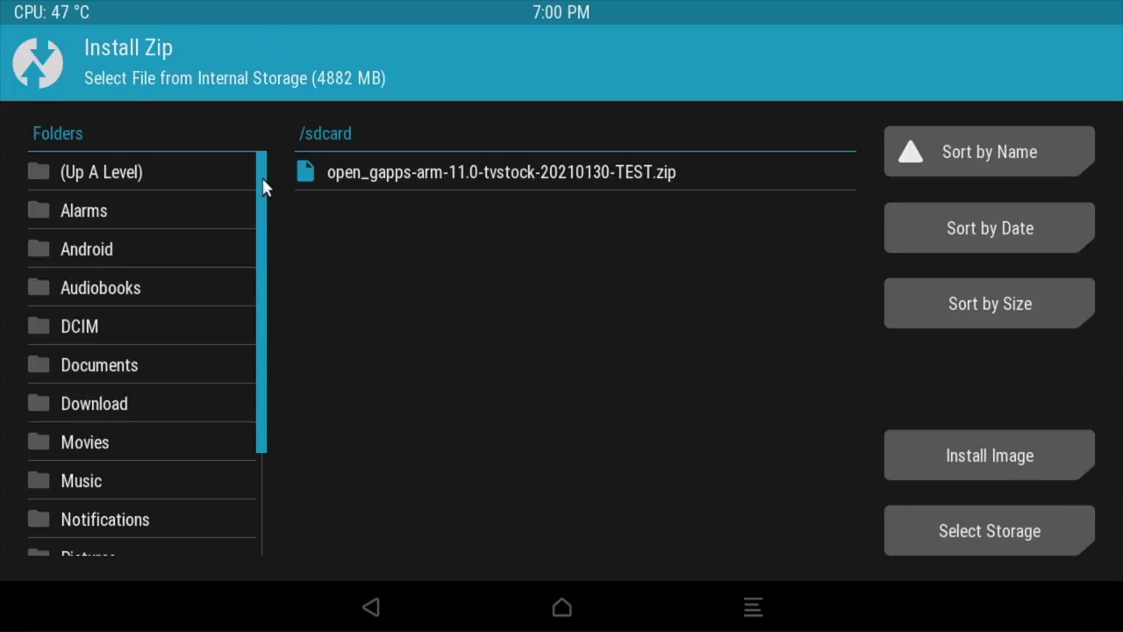
click(480, 167)
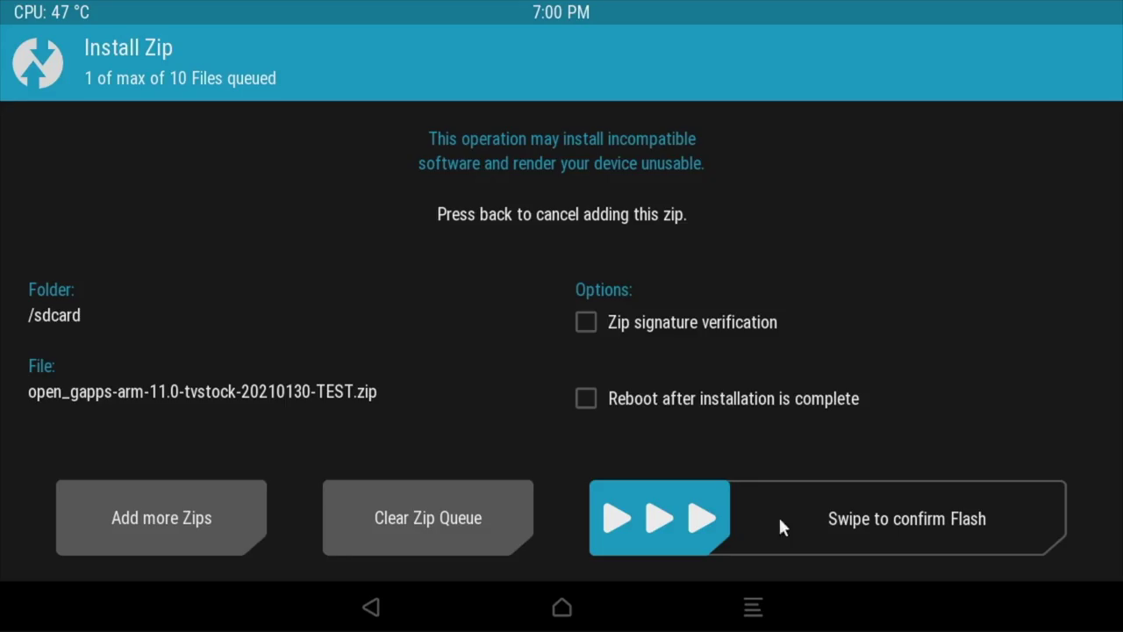
drag(622, 523, 928, 546)
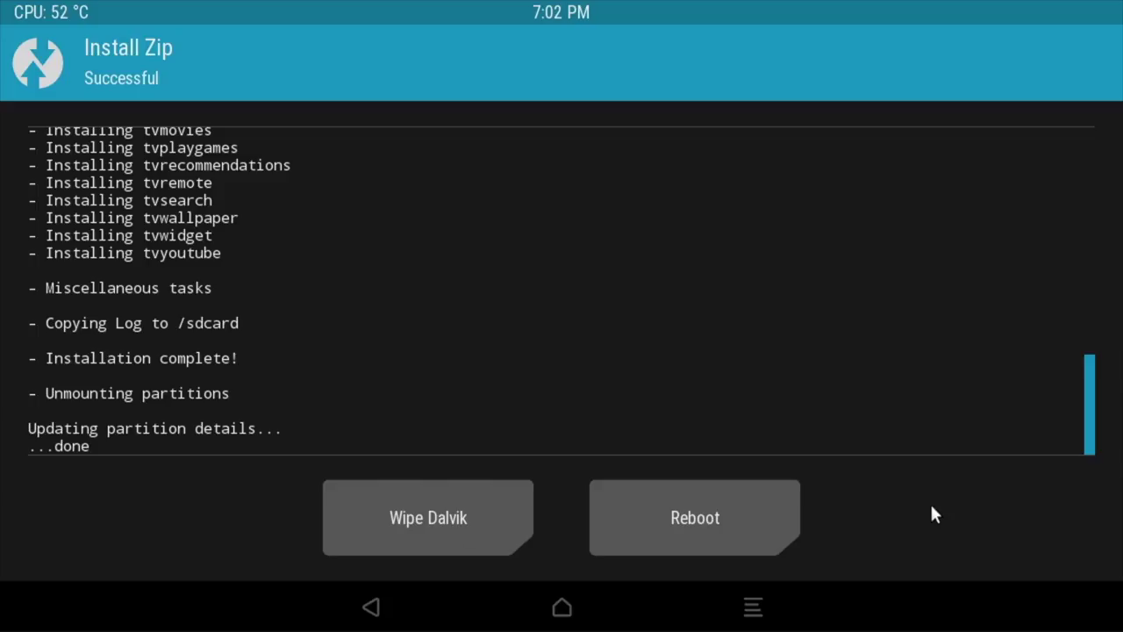
- Wipe the Dalvik cache and reboot into the system
click(465, 517)
drag(393, 517, 867, 503)
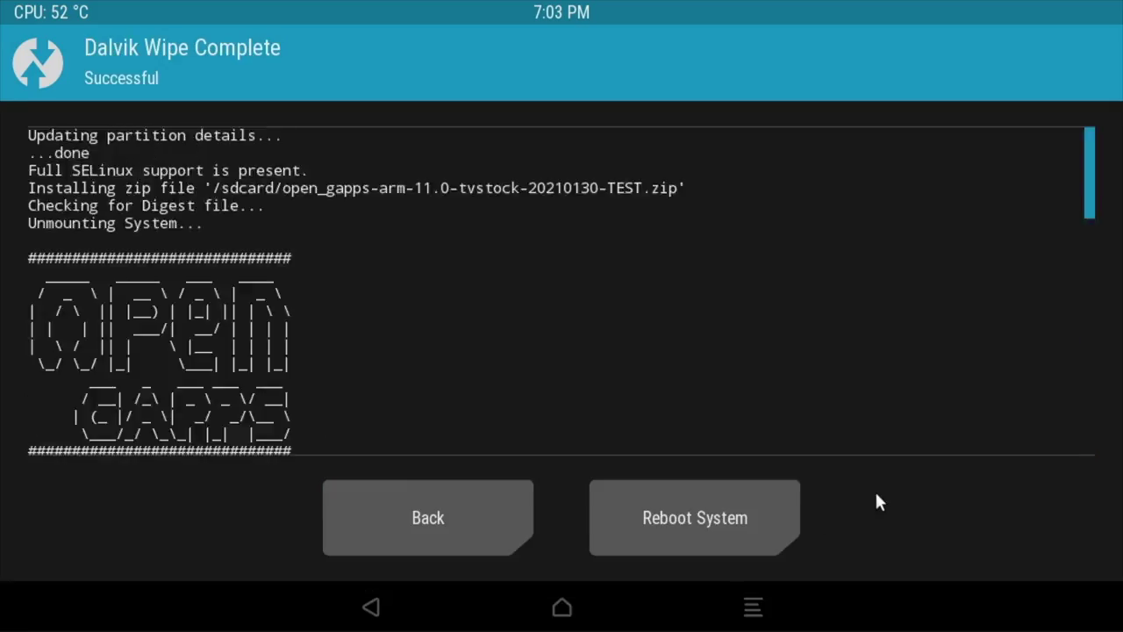
click(681, 519)
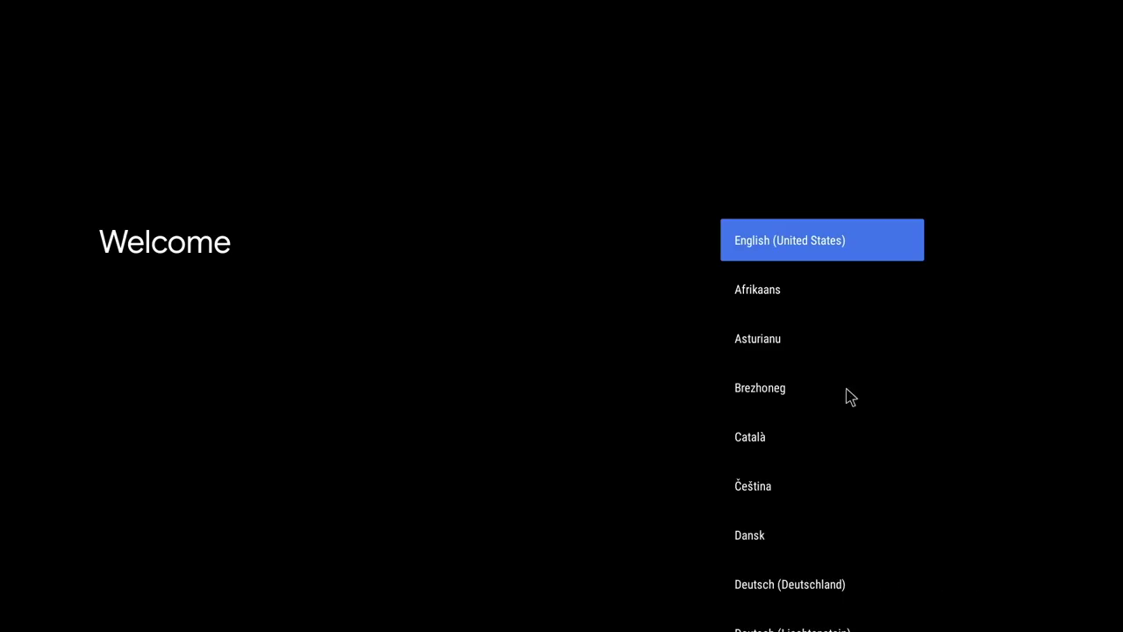
- Choose English (United States) as the setup language and continue with the Ethernet connection
click(814, 247)
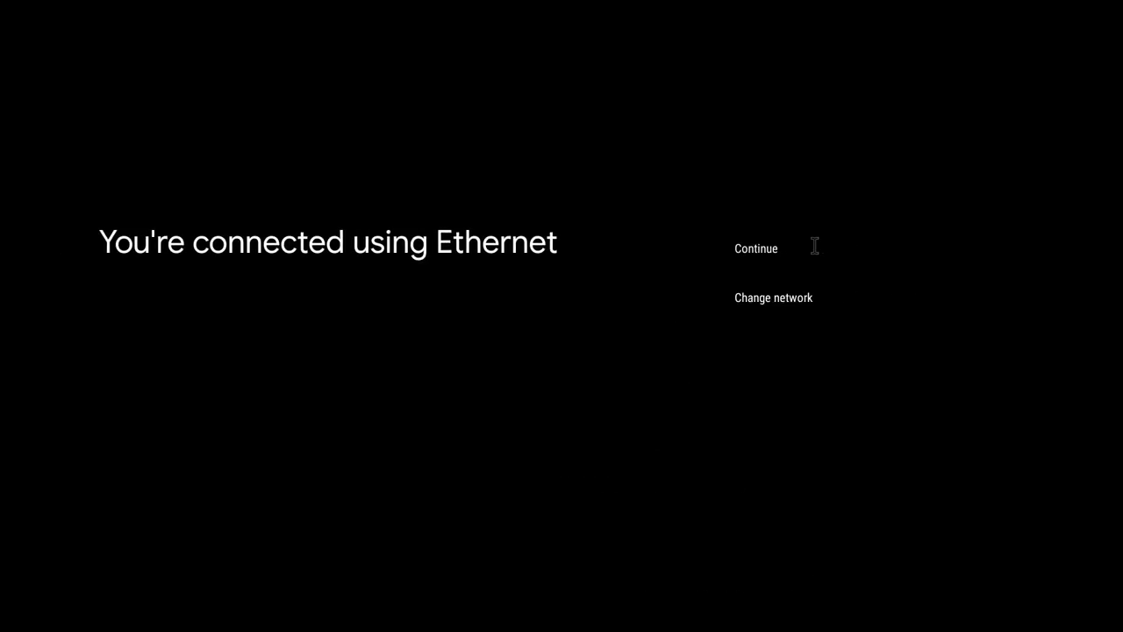
click(764, 257)
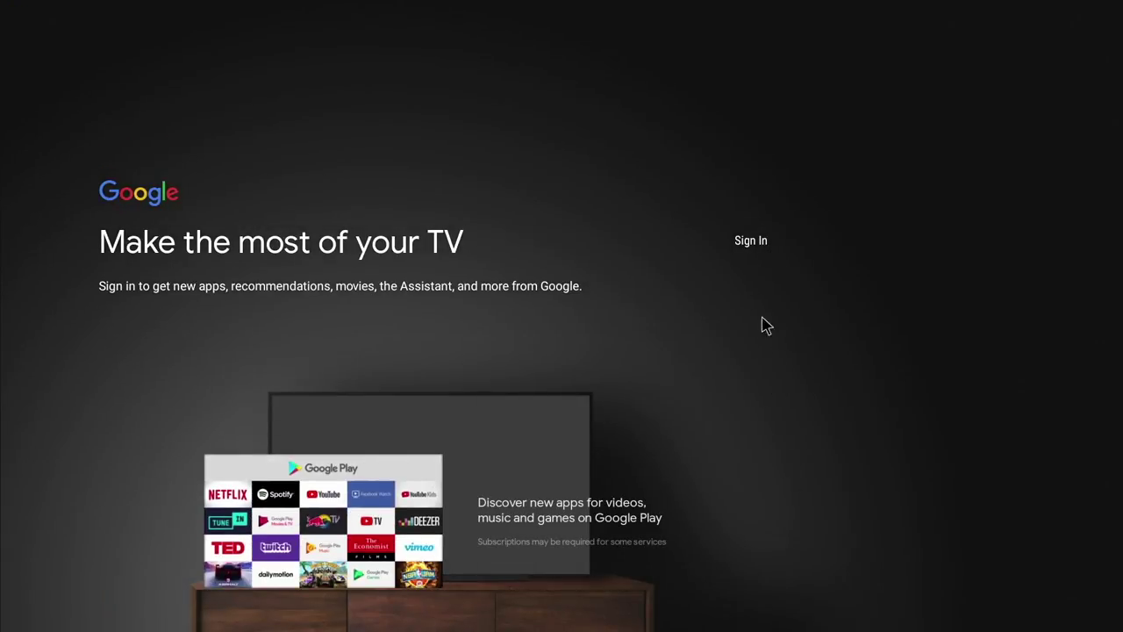
- Sign in to Google using the remote option, entering the account e-mail and password
click(752, 241)
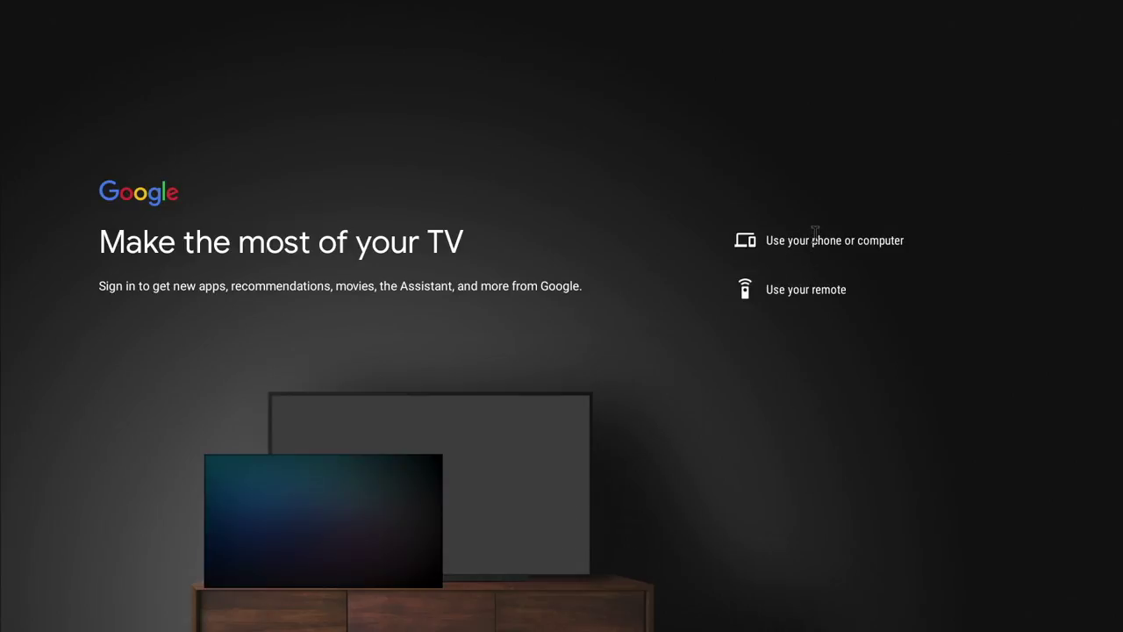
click(801, 289)
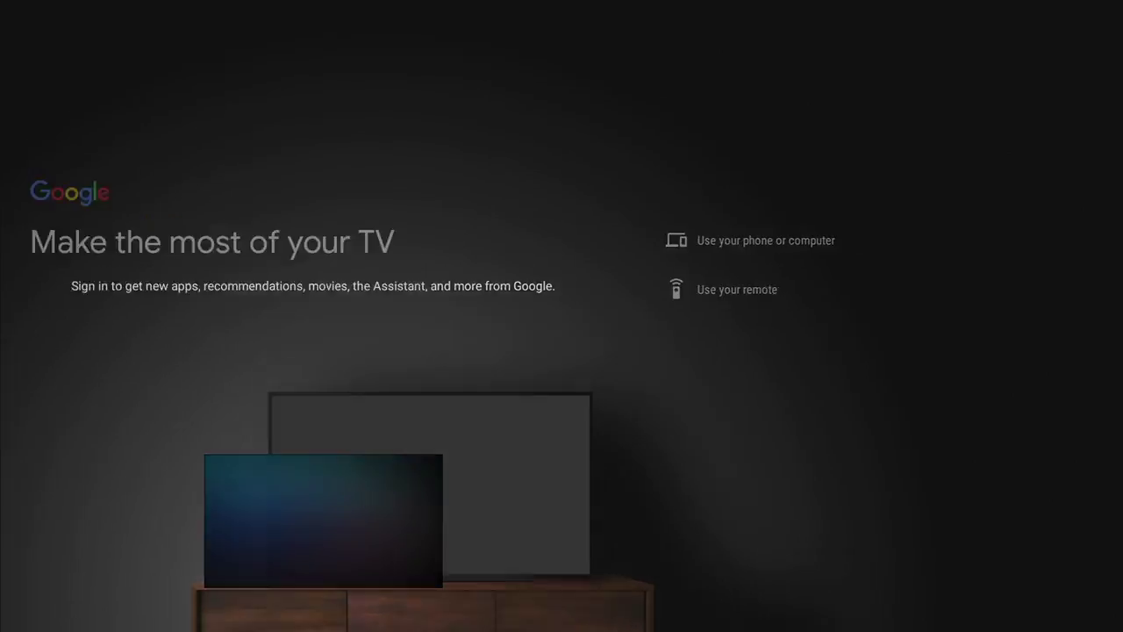
click(674, 292)
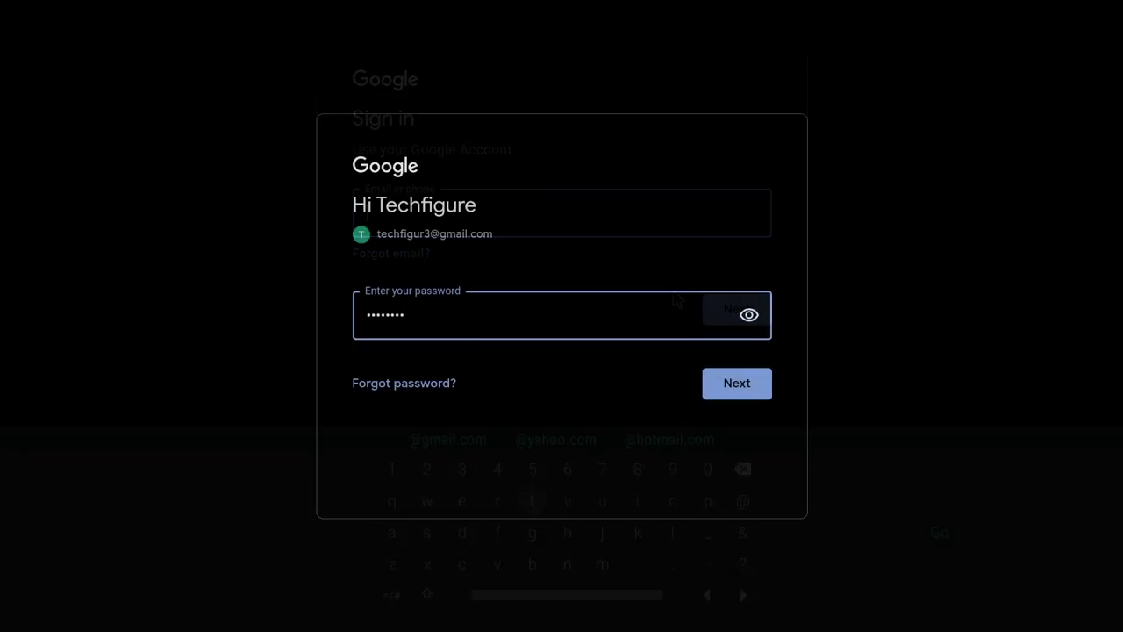
key(Return)
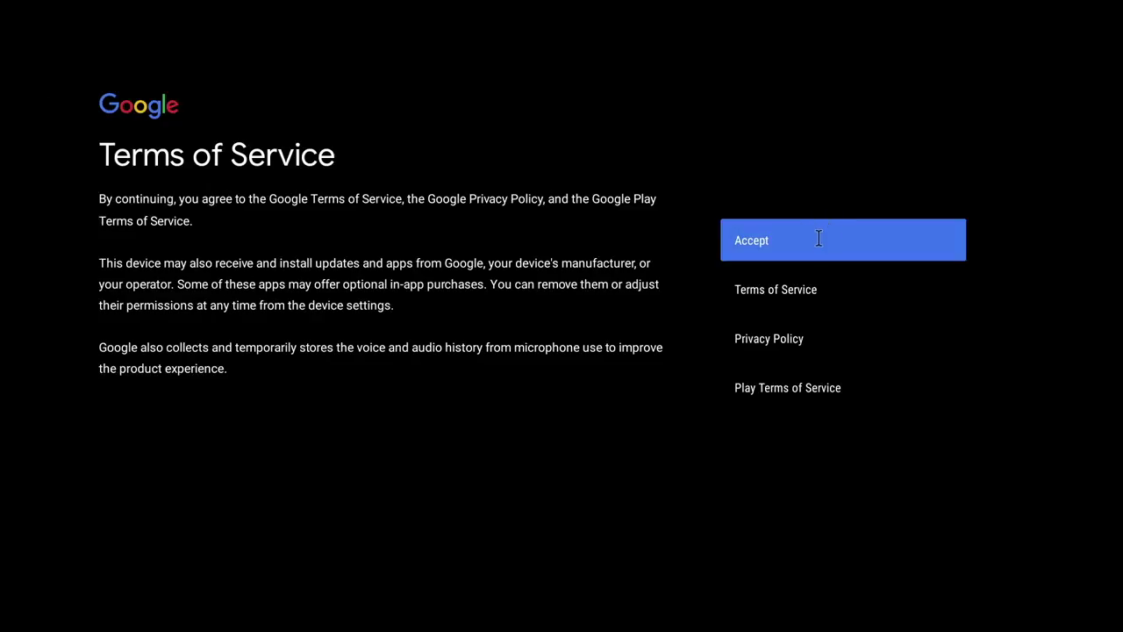
- Accept the Google Terms of Service and decline location use, diagnostic reporting and the Assistant's app info setting
click(817, 239)
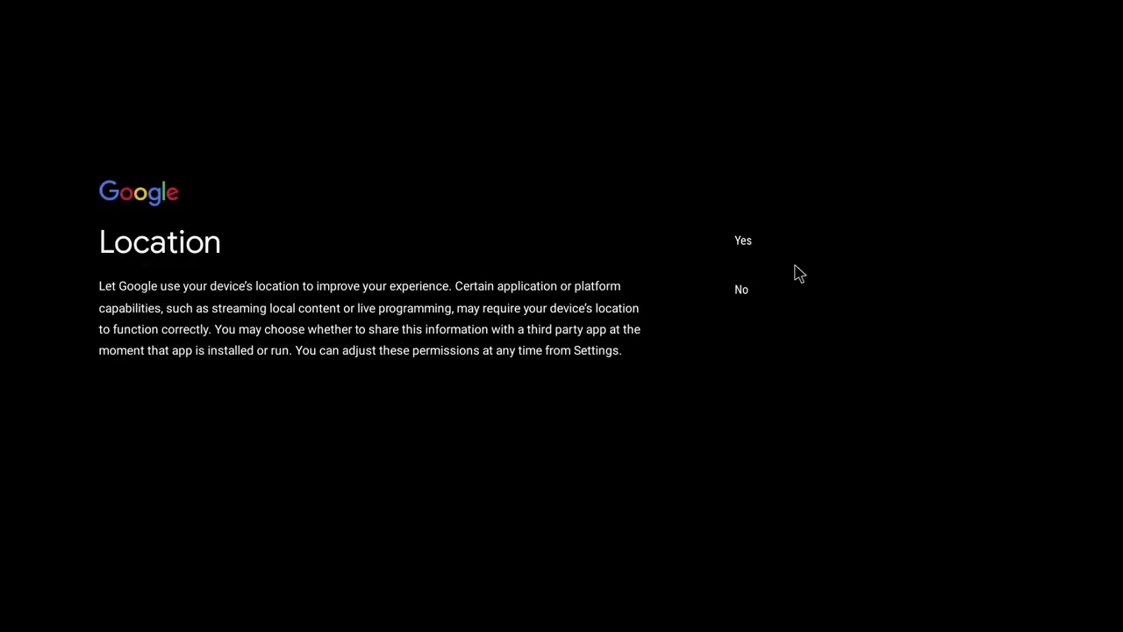
click(740, 294)
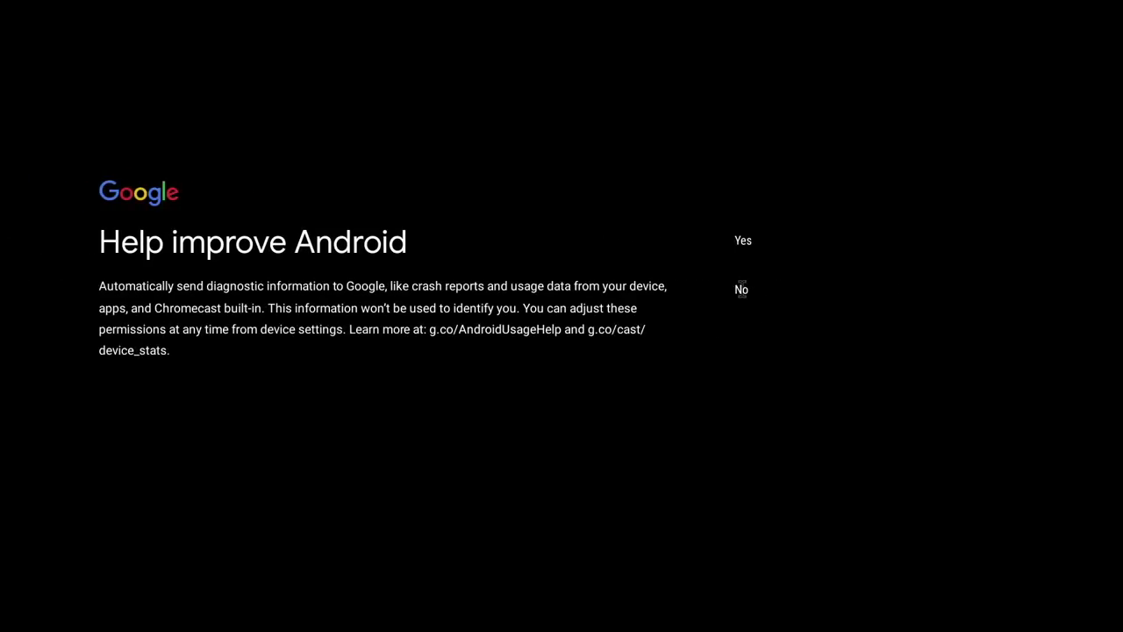
click(742, 289)
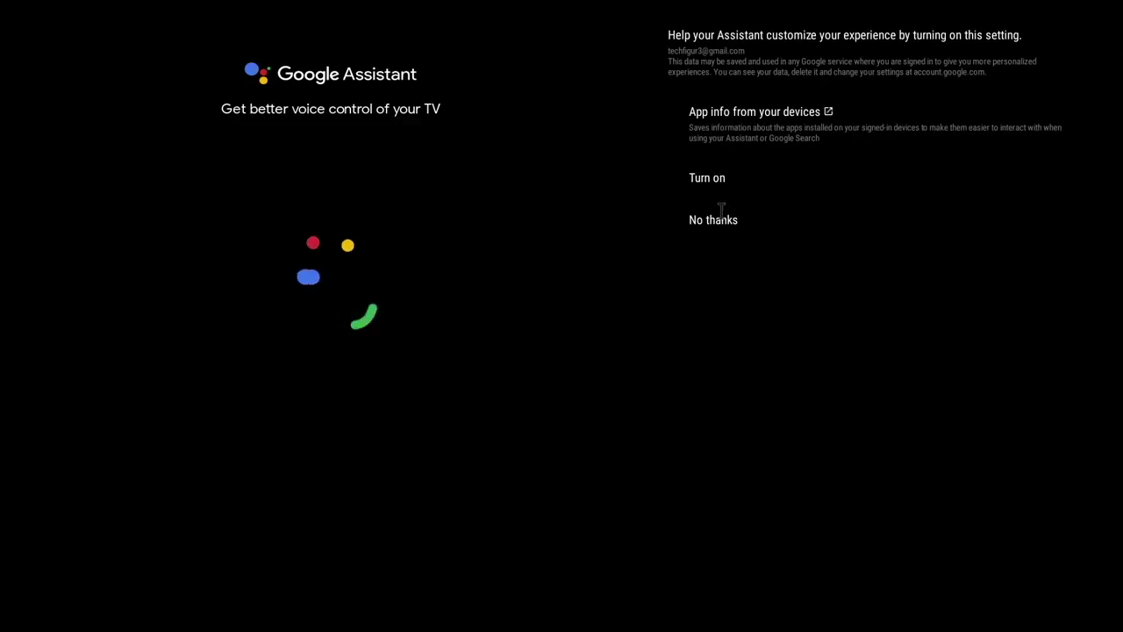
click(717, 224)
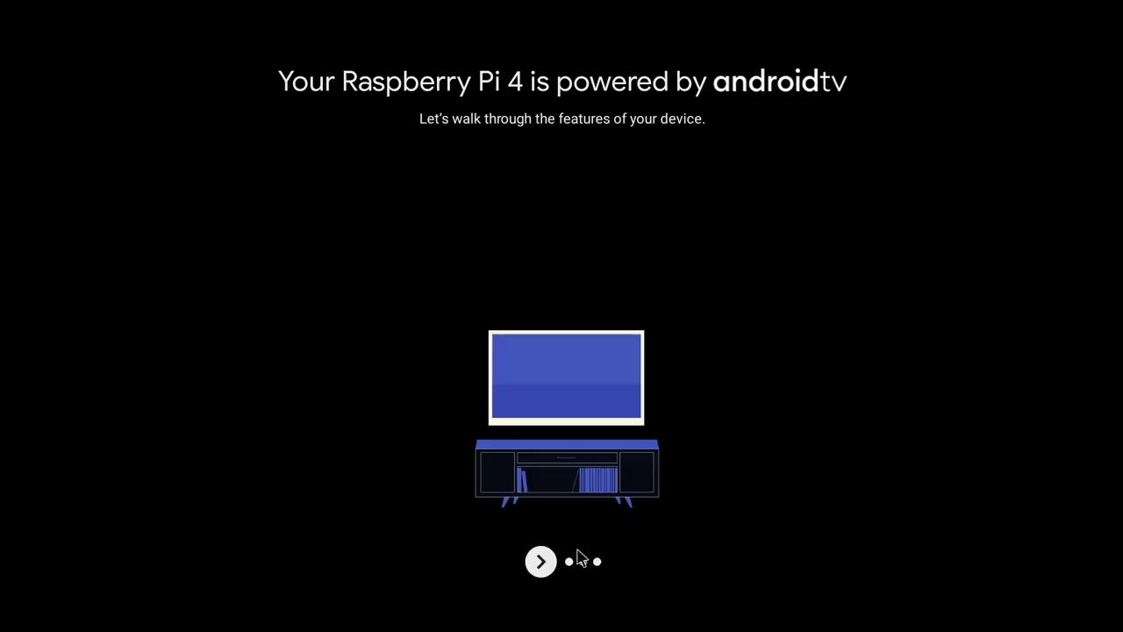
- Go through all pages of the Android TV feature introduction and finish the setup
click(544, 565)
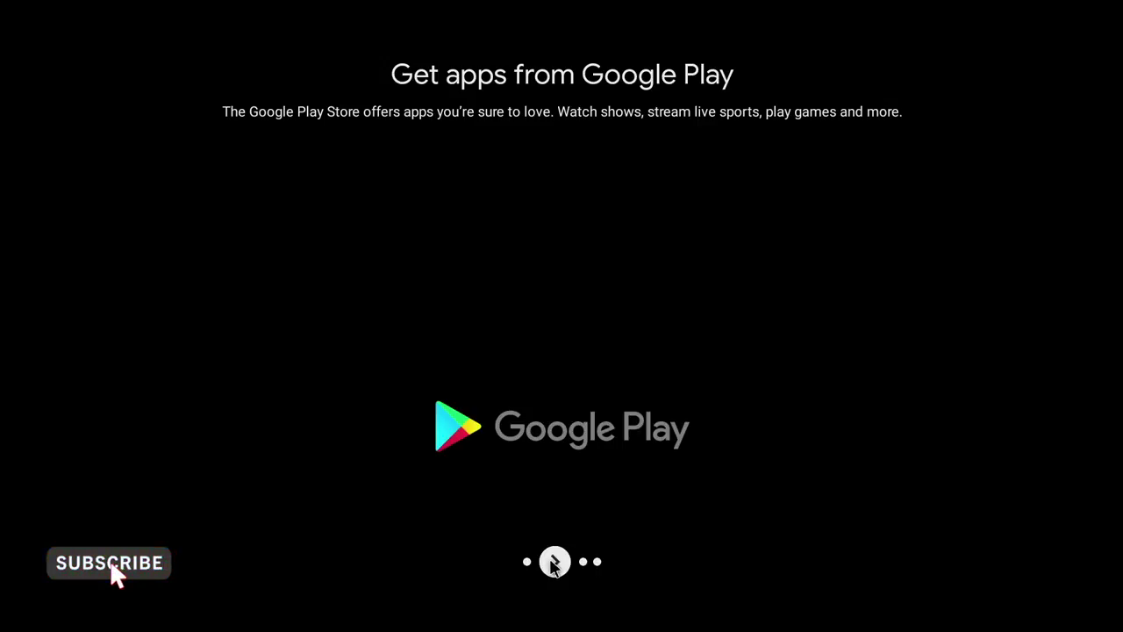
click(553, 562)
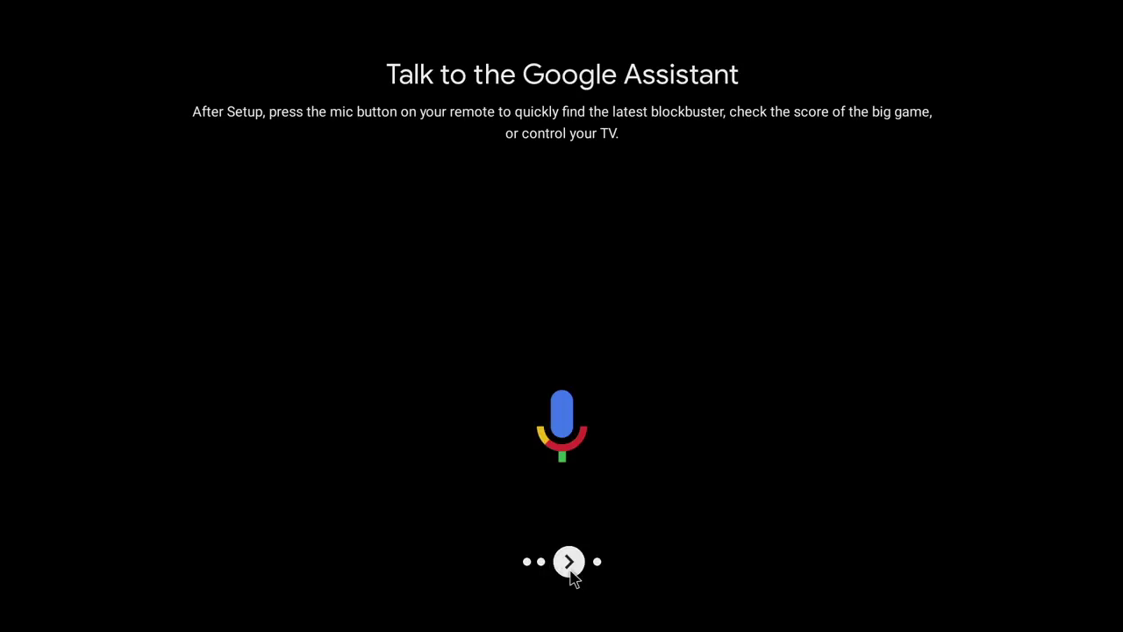
click(568, 562)
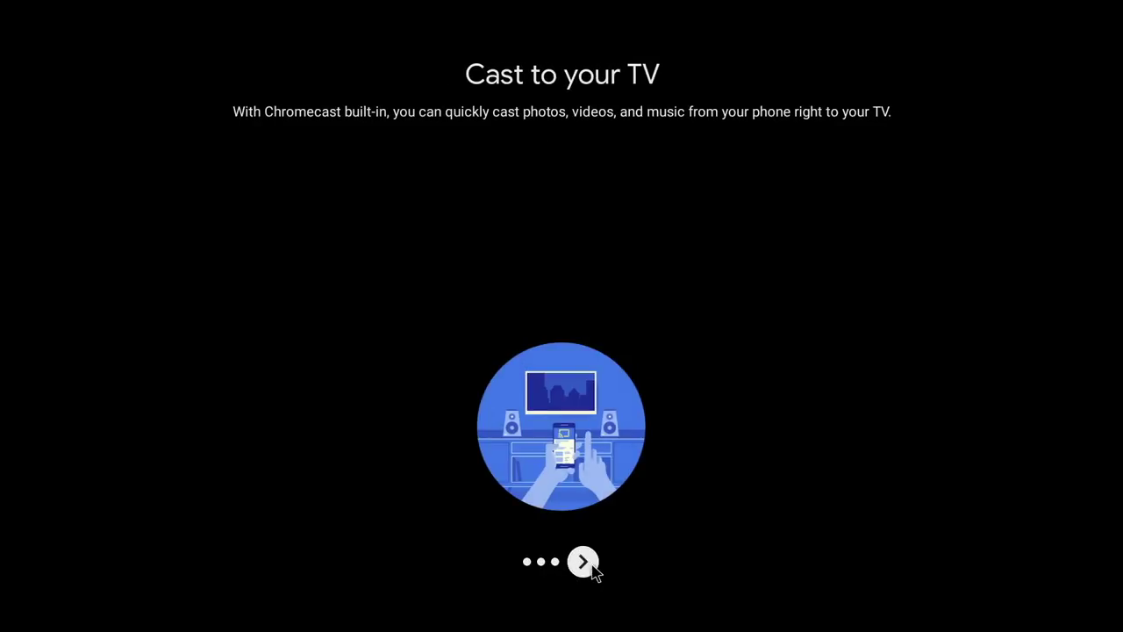
click(591, 566)
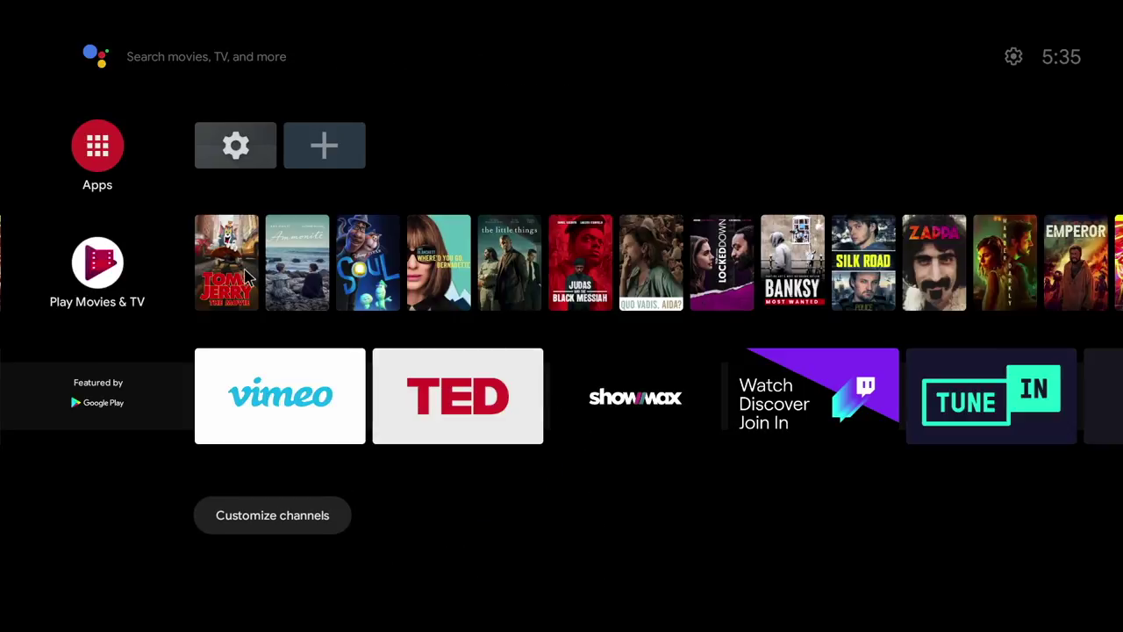
- Add the Play Store and YouTube apps to the home screen favorites
scroll(439, 204, down, 1)
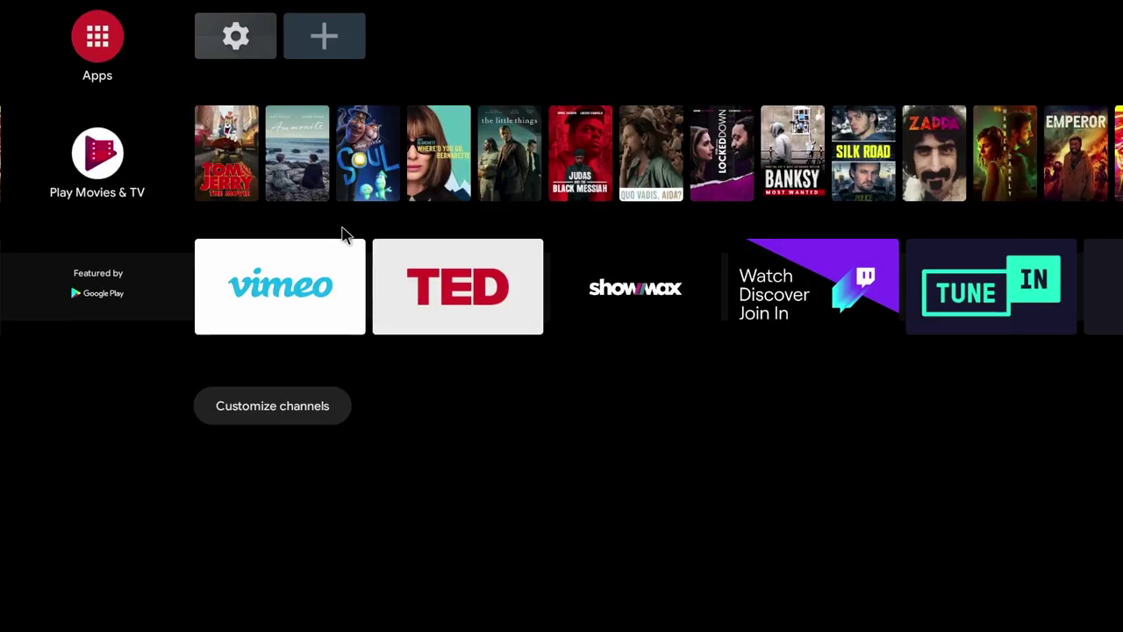
scroll(342, 235, up, 1)
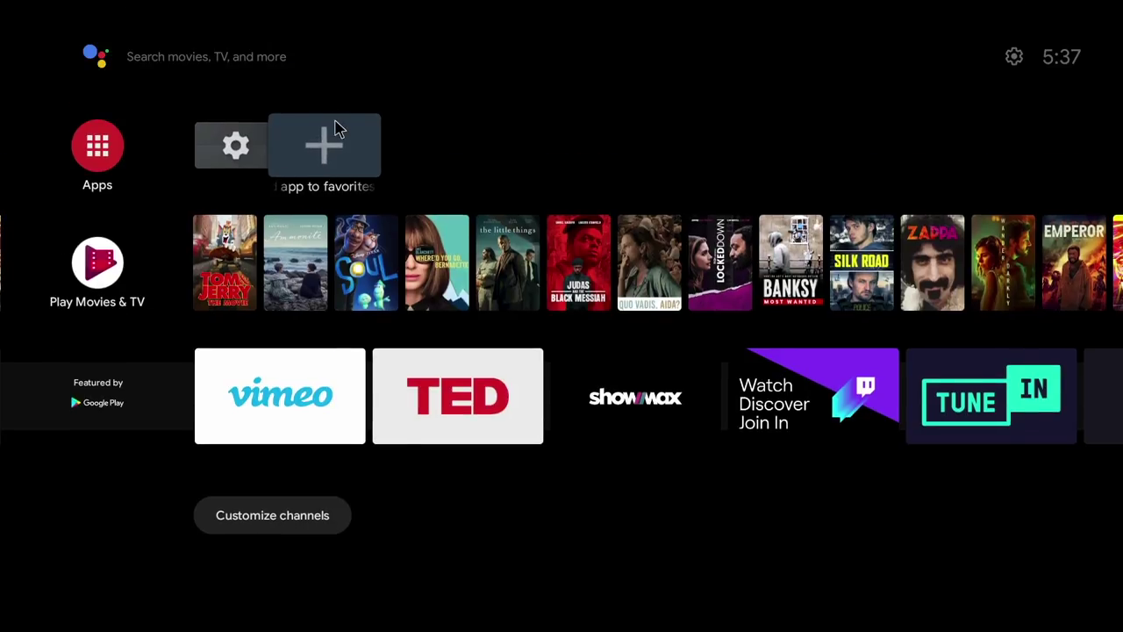
click(329, 153)
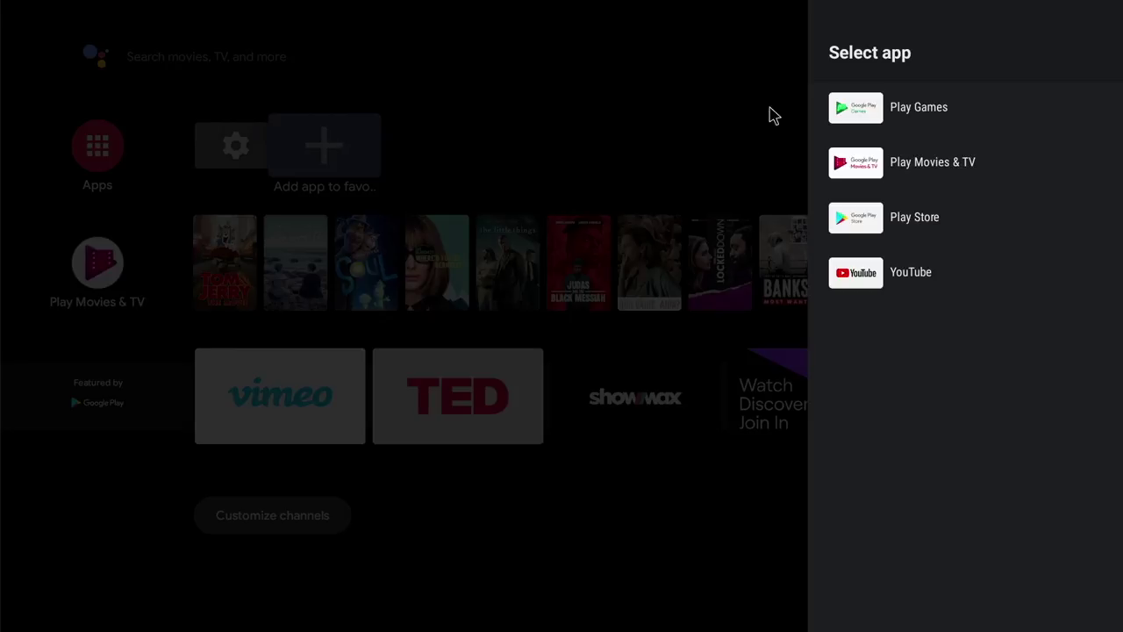
click(868, 218)
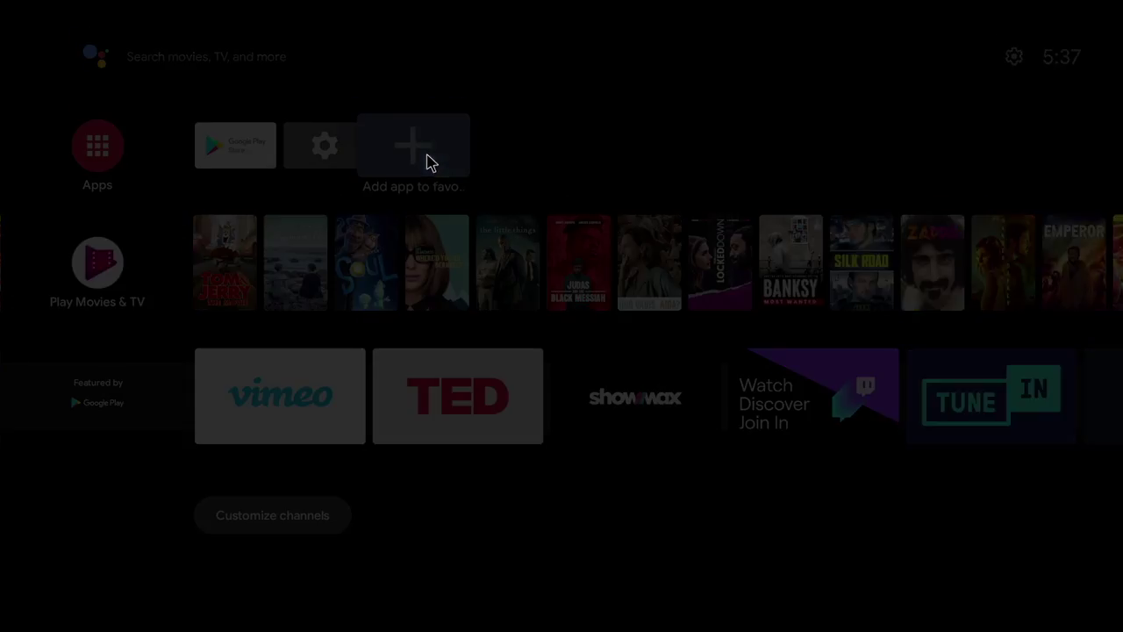
click(429, 161)
click(860, 219)
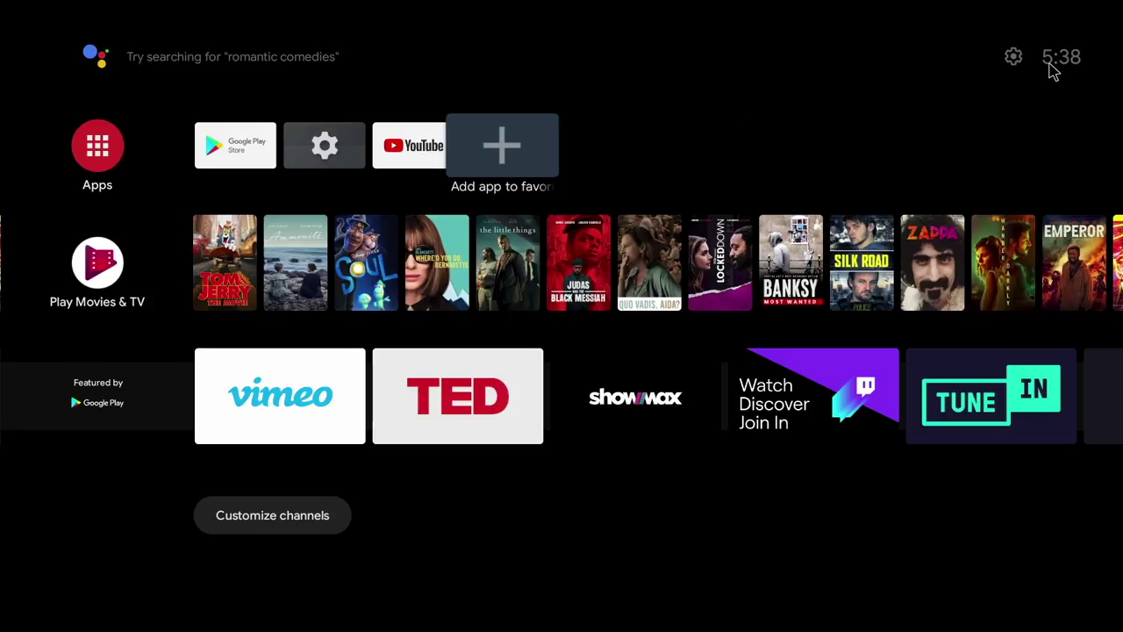
- Open the Raspberry Pi settings from the Android TV device preferences
click(1014, 59)
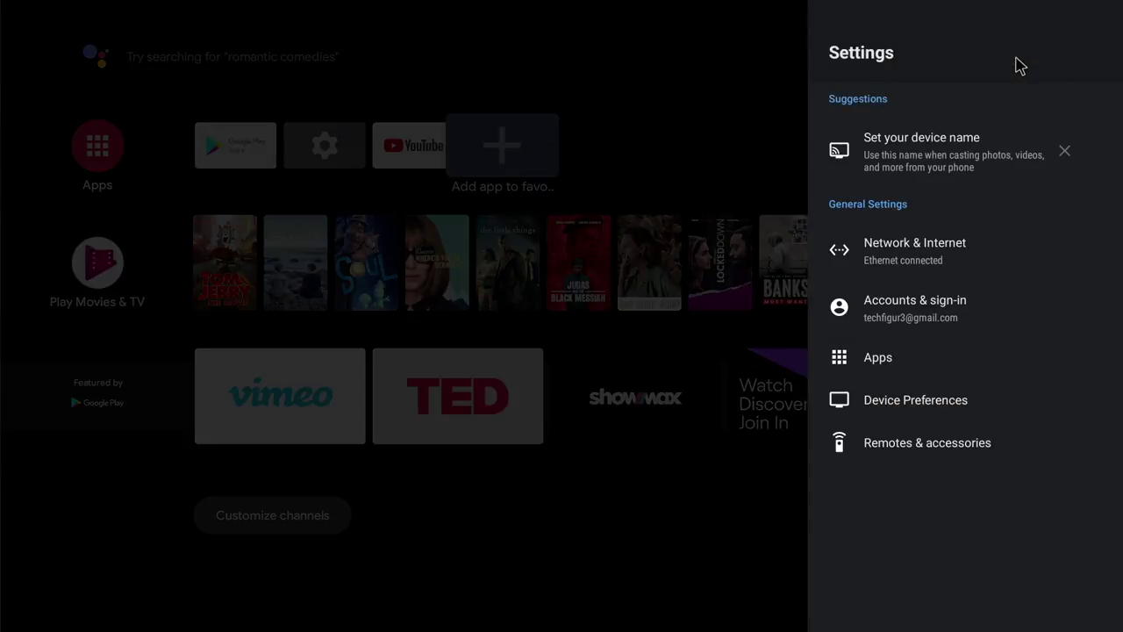
click(976, 403)
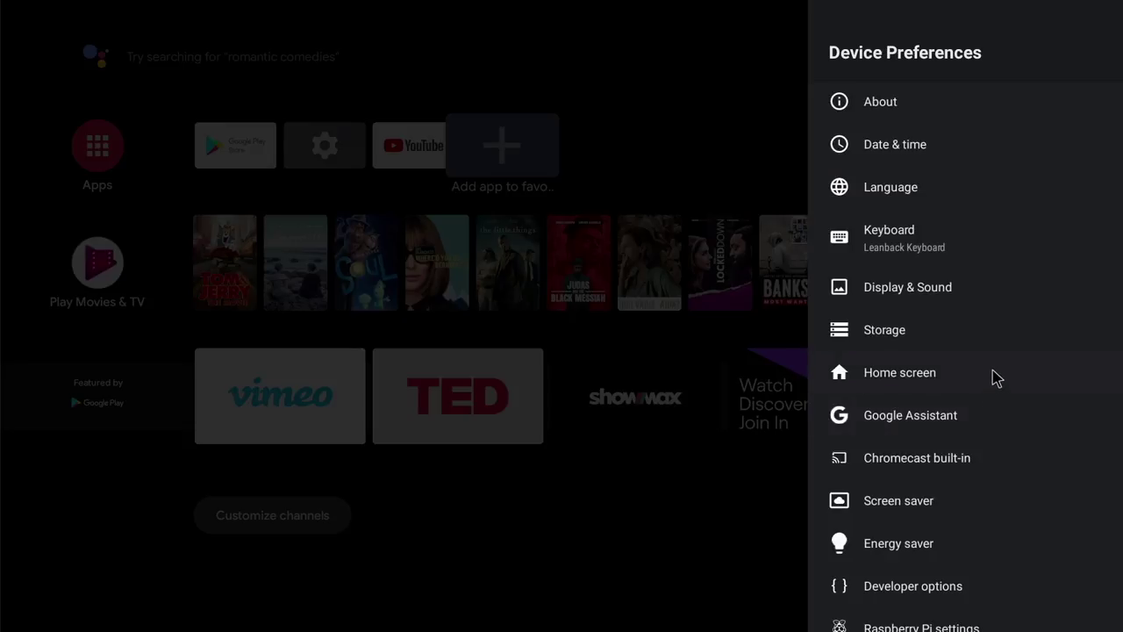
scroll(967, 397, down, 2)
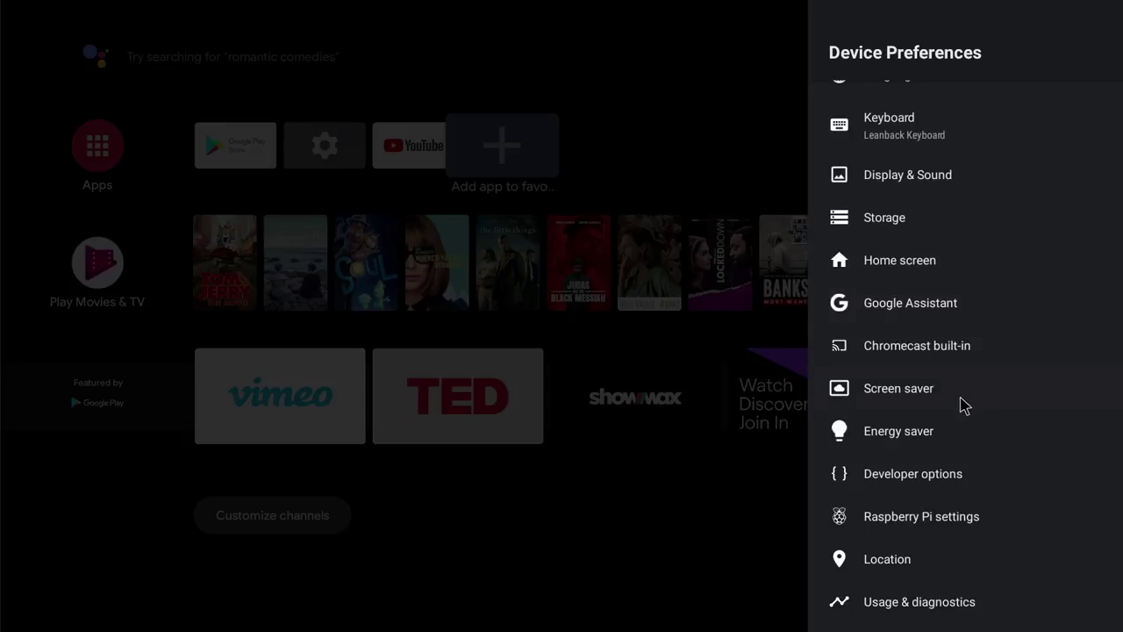
click(931, 522)
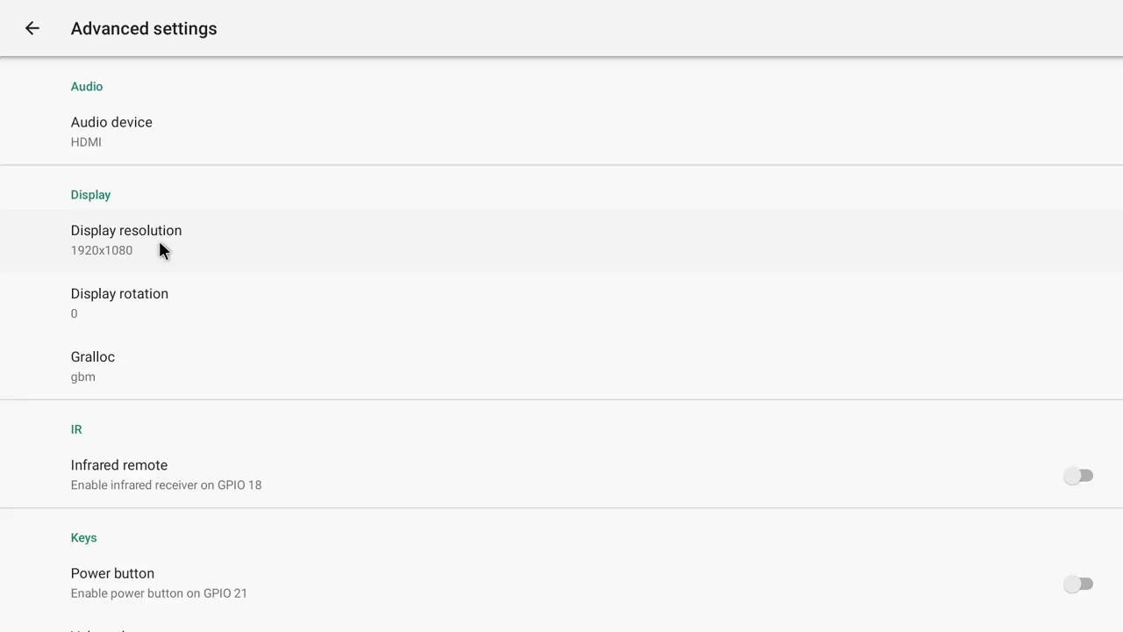
- Set the overclock option for maximum CPU frequency to 2000 MHz
scroll(202, 262, down, 3)
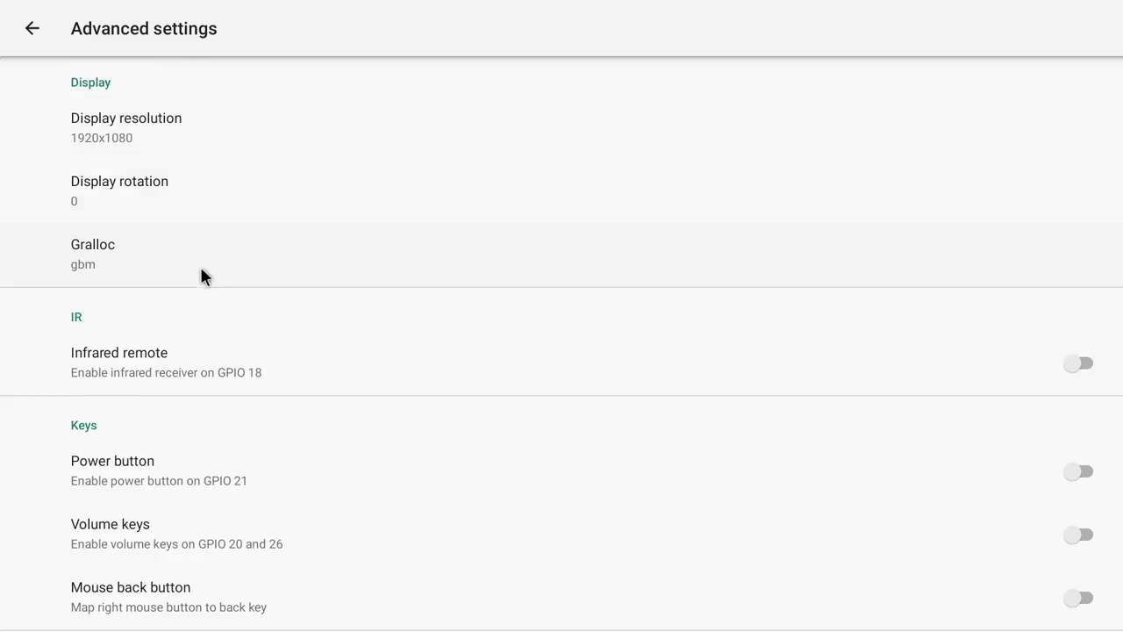
scroll(274, 320, down, 2)
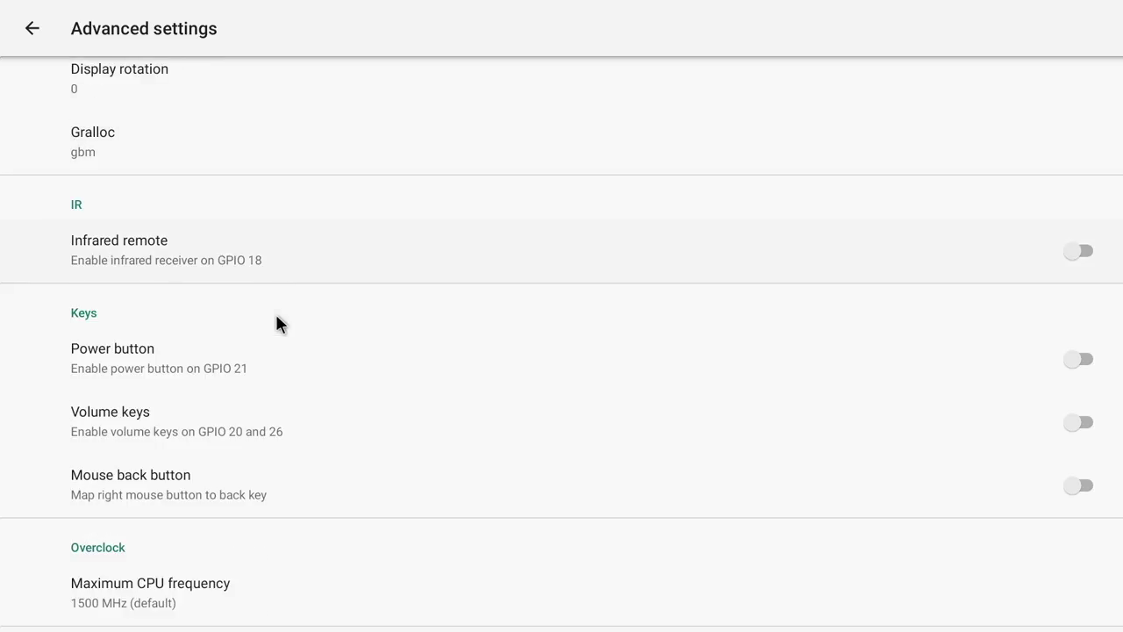
scroll(278, 311, down, 2)
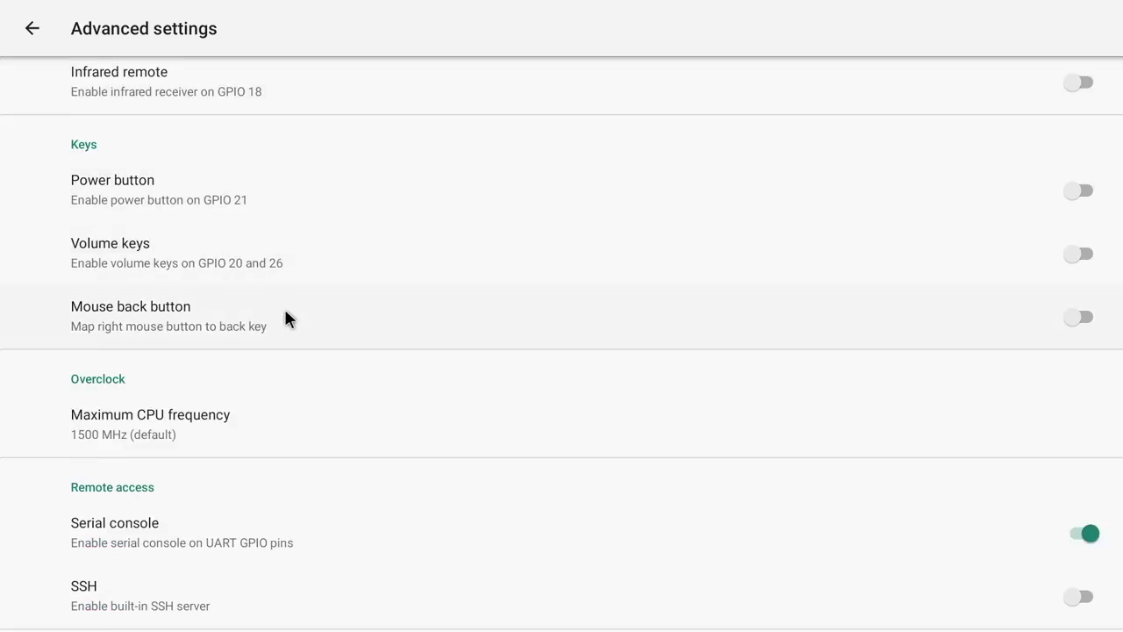
scroll(288, 306, down, 1)
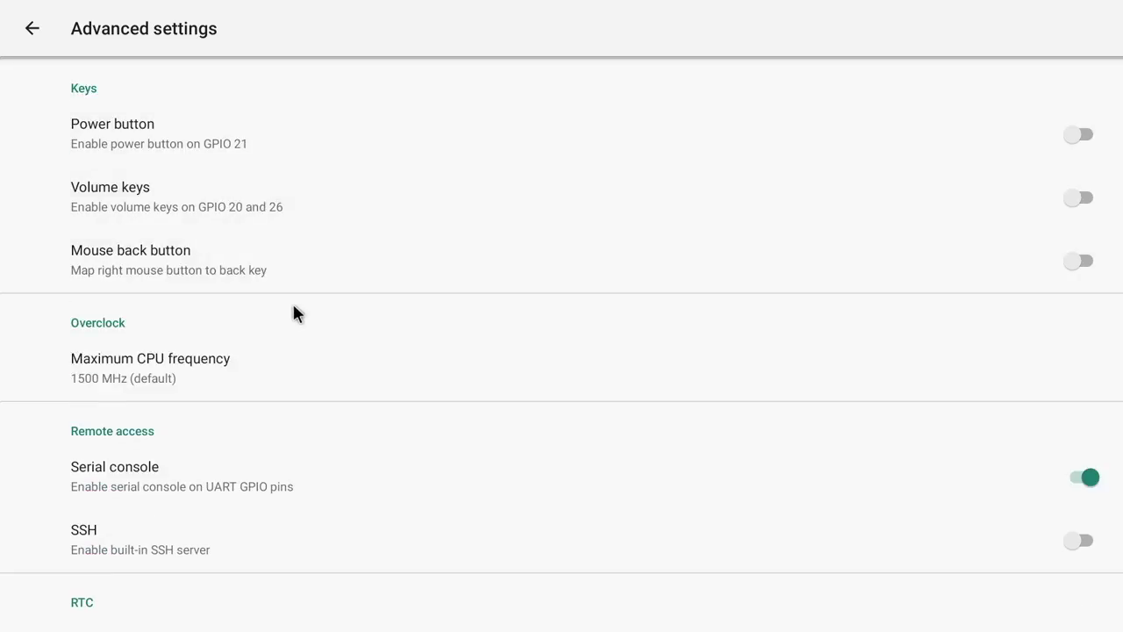
click(216, 364)
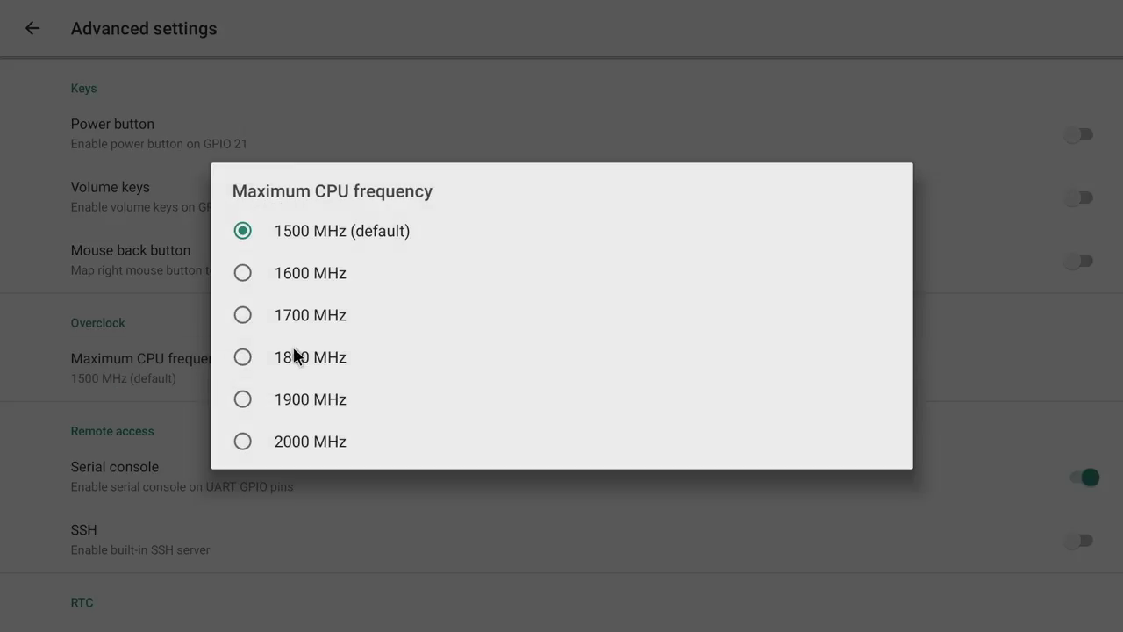
click(245, 440)
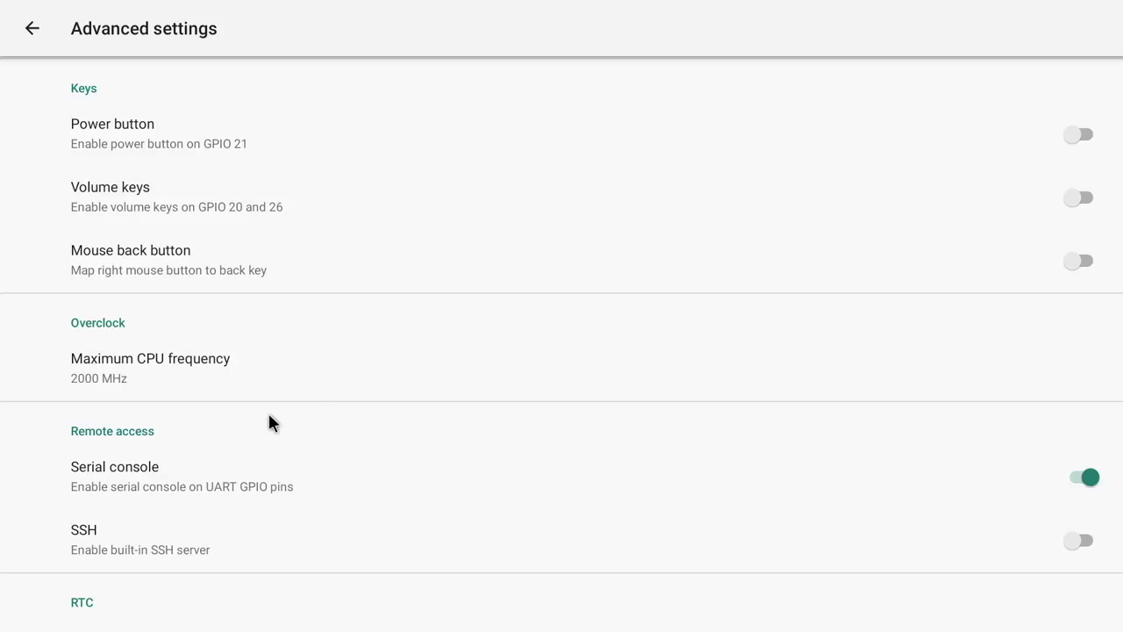
- Look through the remote access and real time clock options, and close the settings to return to the home screen
scroll(317, 383, down, 1)
scroll(319, 392, up, 2)
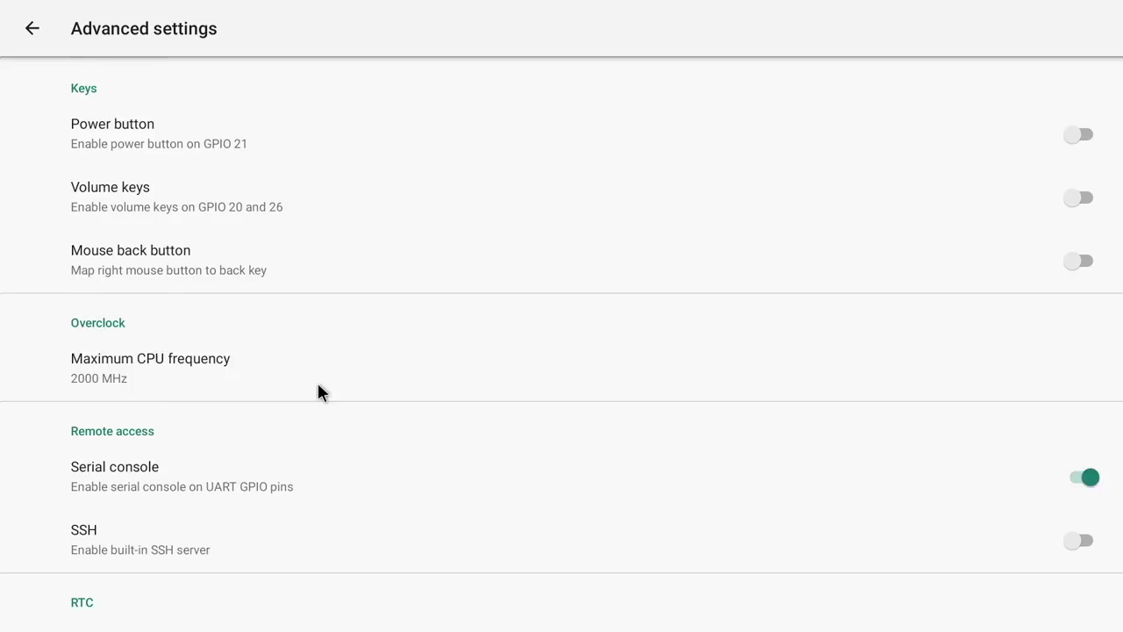
scroll(318, 392, down, 2)
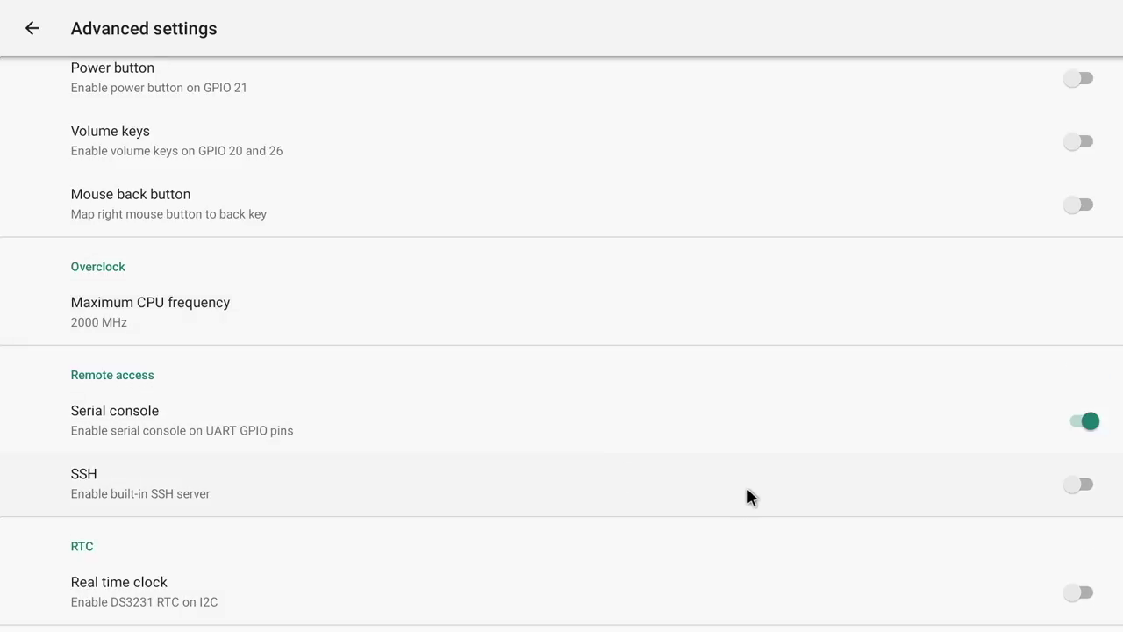
scroll(747, 489, down, 2)
scroll(290, 258, up, 1)
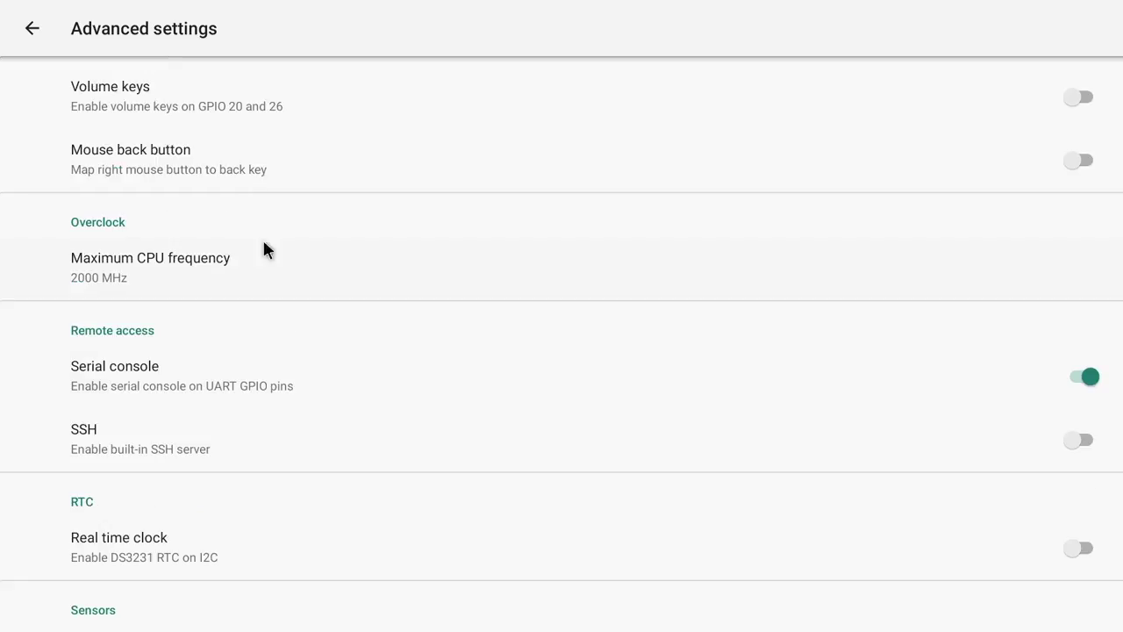
click(30, 33)
click(29, 33)
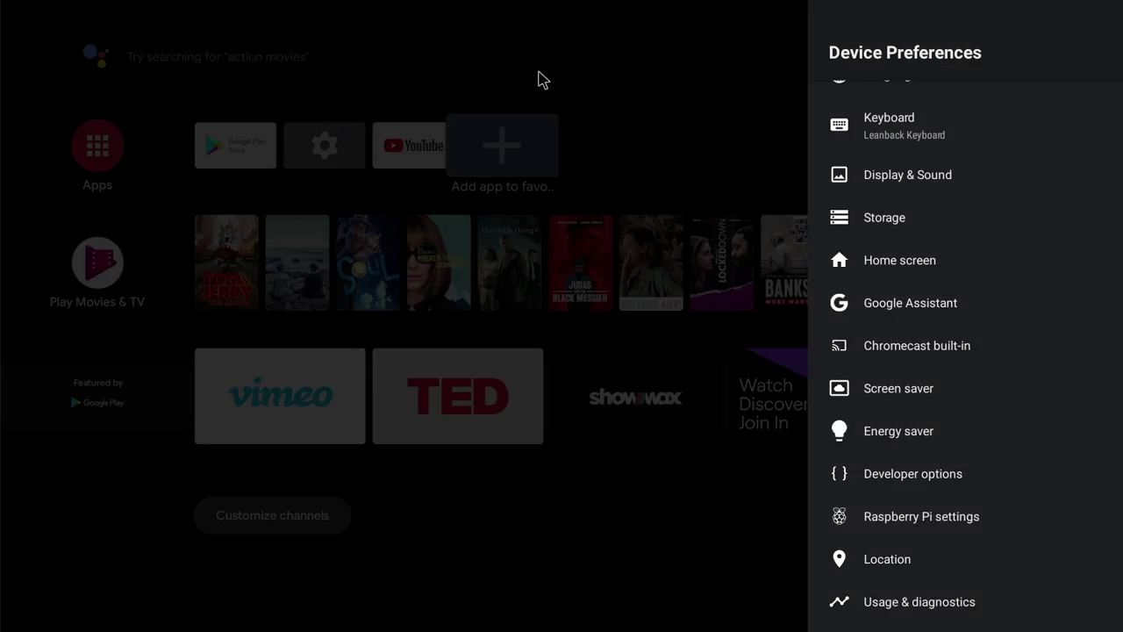
click(672, 190)
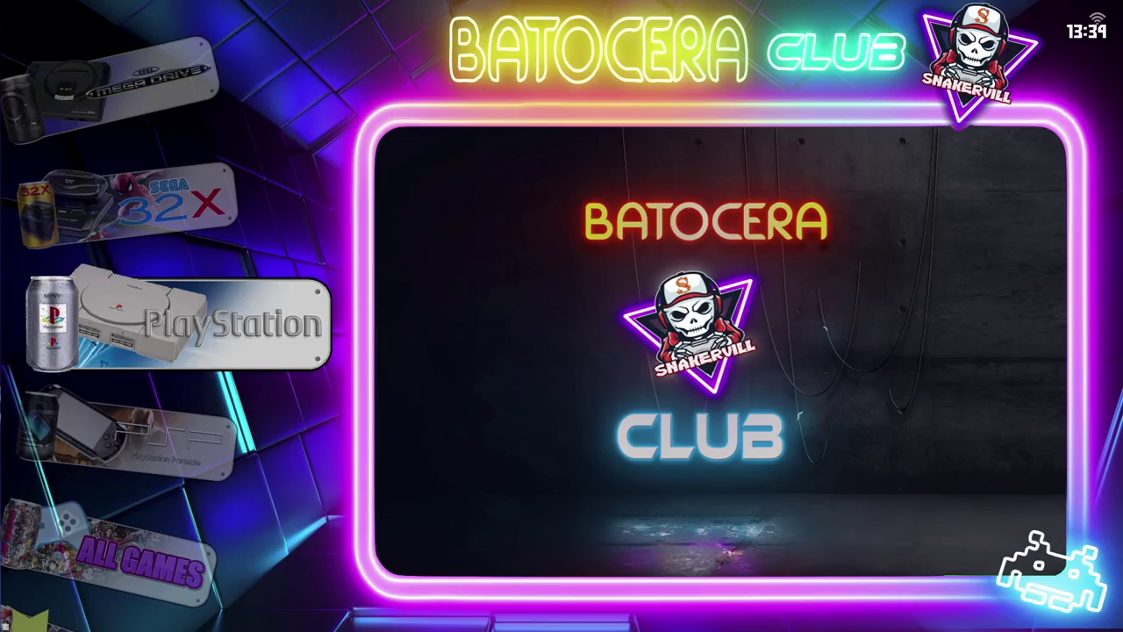
- Switch to Batocera and open the PSP system's game
key(Down)
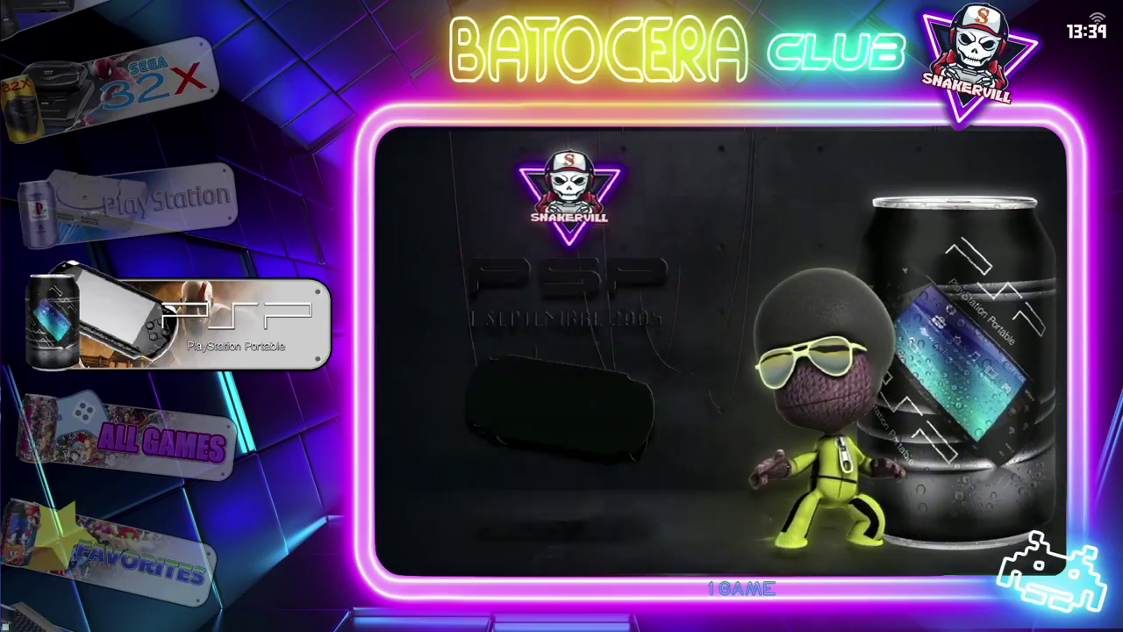
key(Return)
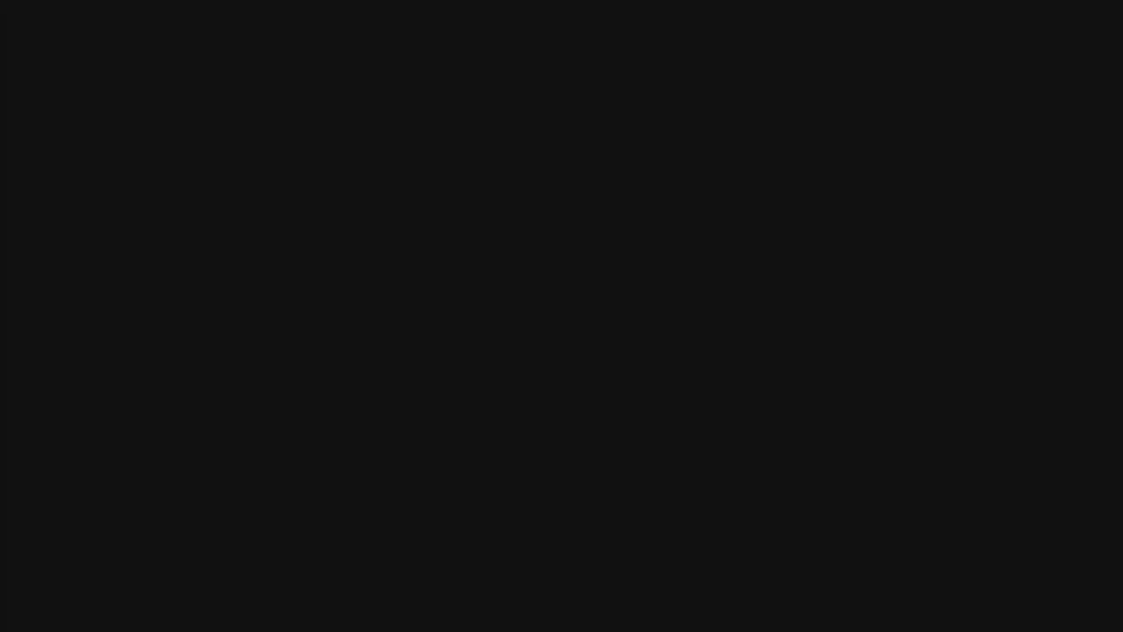
- Choose Chun-Li as the fighter and the Turbo 2 game speed in Street Fighter Alpha 3
key(Right)
key(Right)
key(Right)
key(Up)
key(Left)
key(Up)
key(Right)
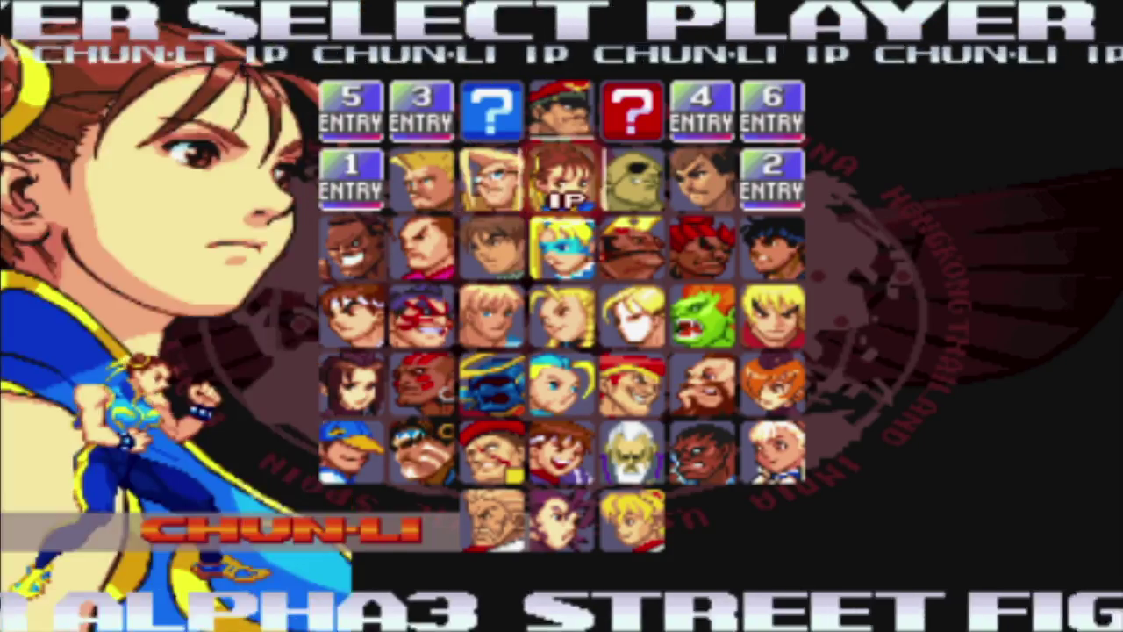
key(Return)
key(Up)
key(Return)
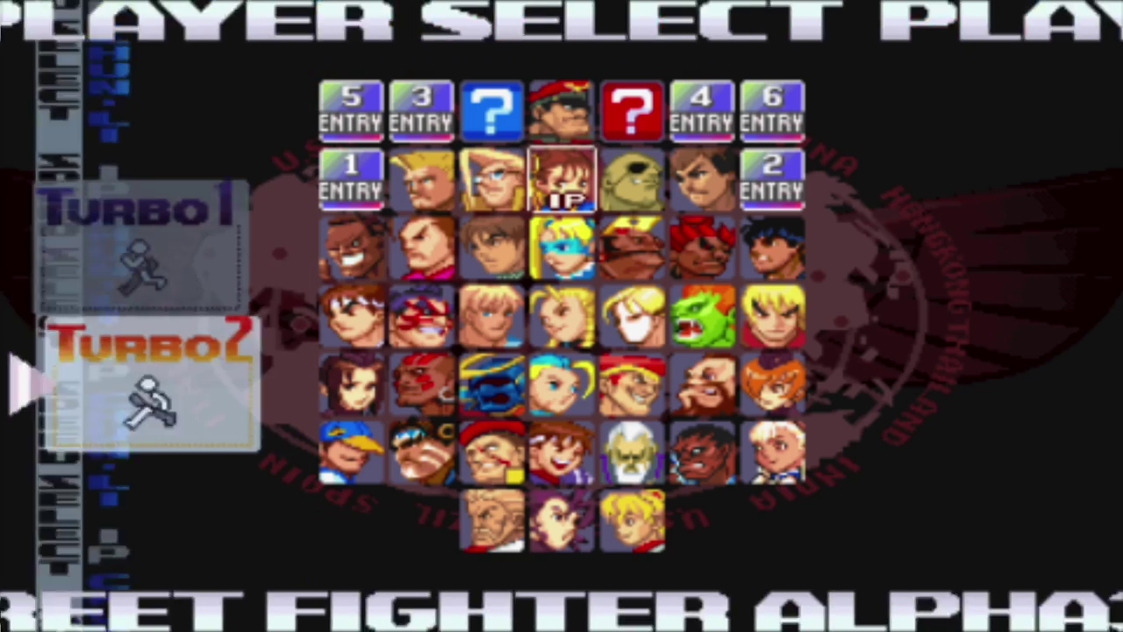
key(Return)
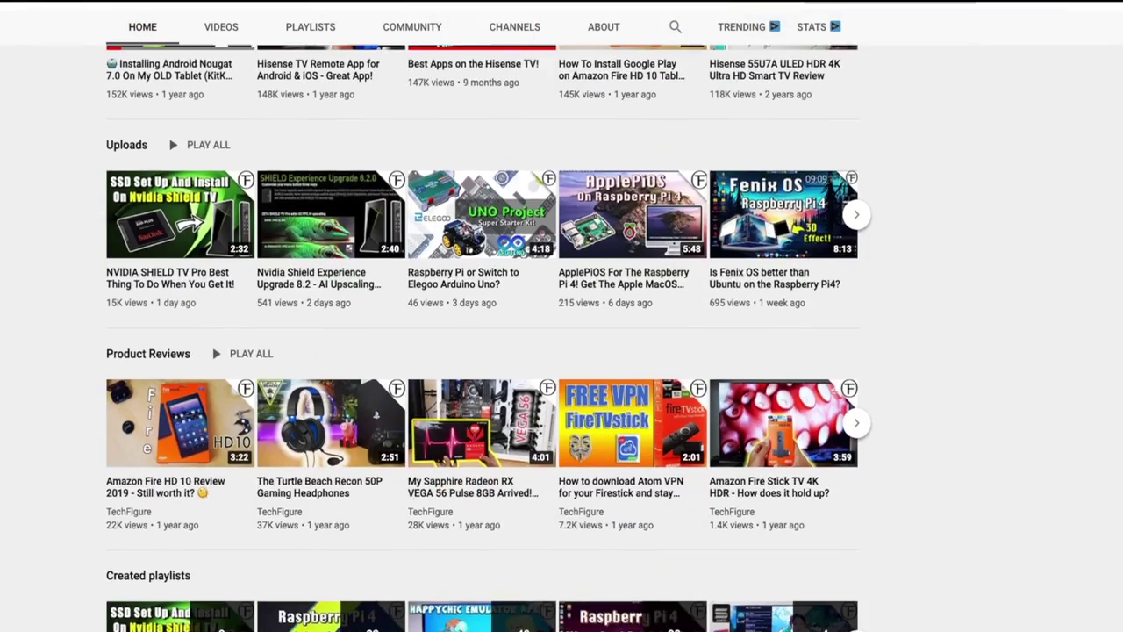
- Switch to the TechFigure channel page on YouTube and subscribe to the channel from its header
scroll(562, 351, up, 2)
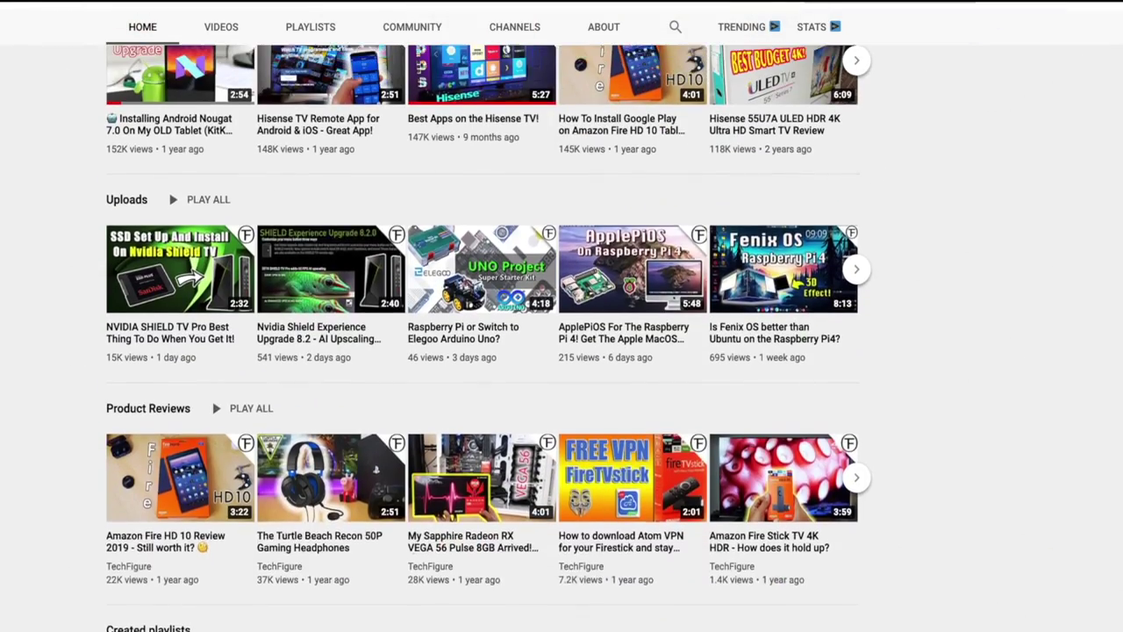
scroll(561, 351, up, 3)
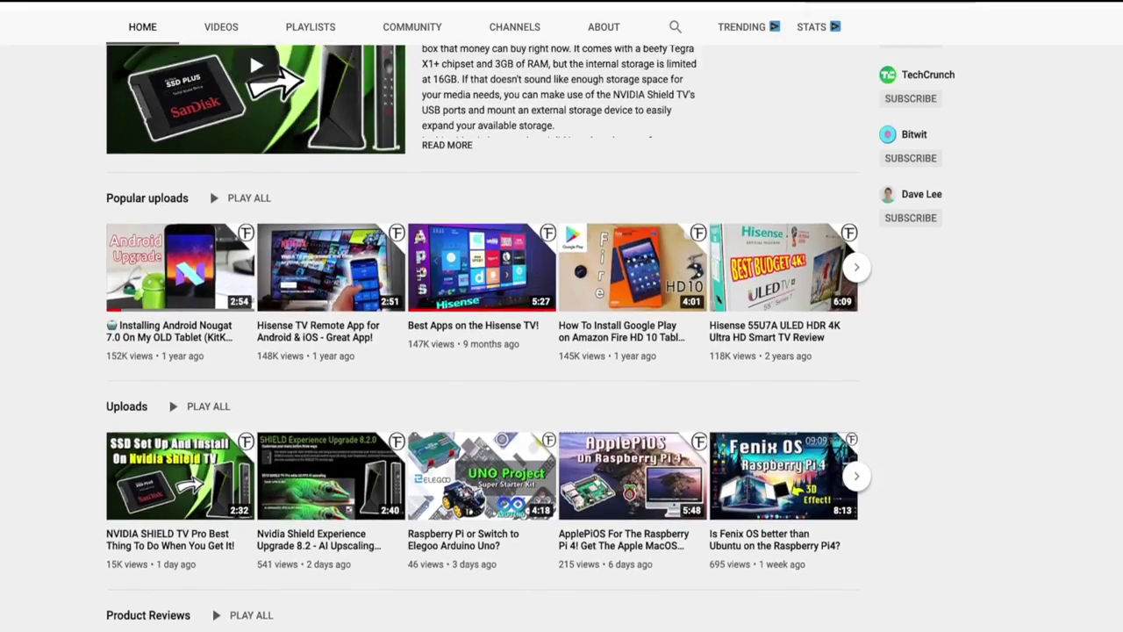
scroll(562, 351, up, 3)
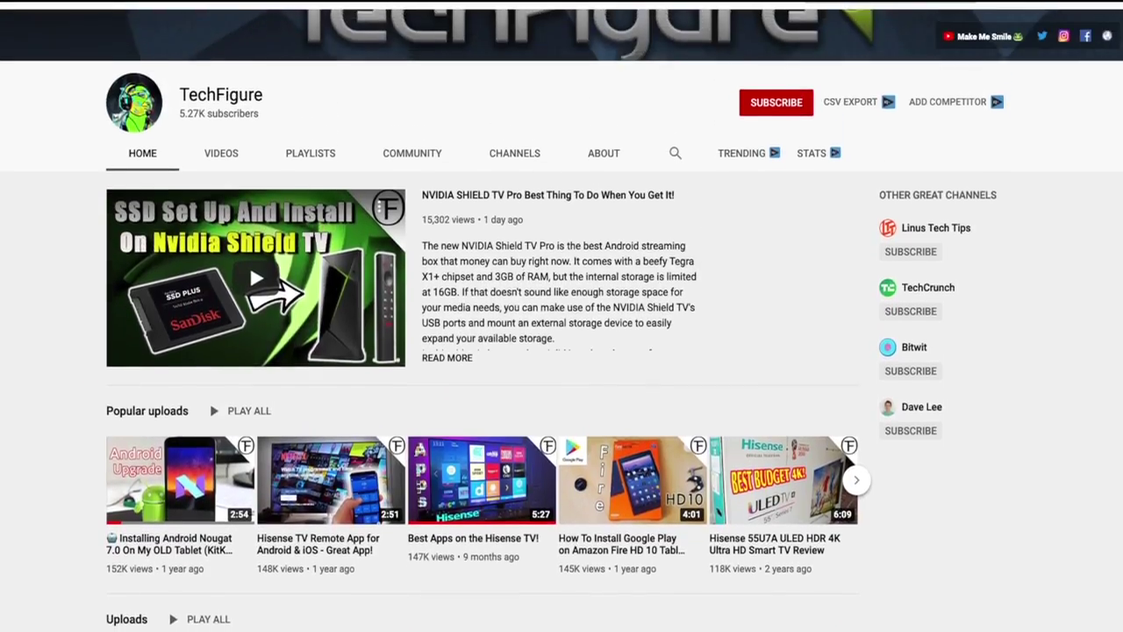
scroll(561, 351, up, 2)
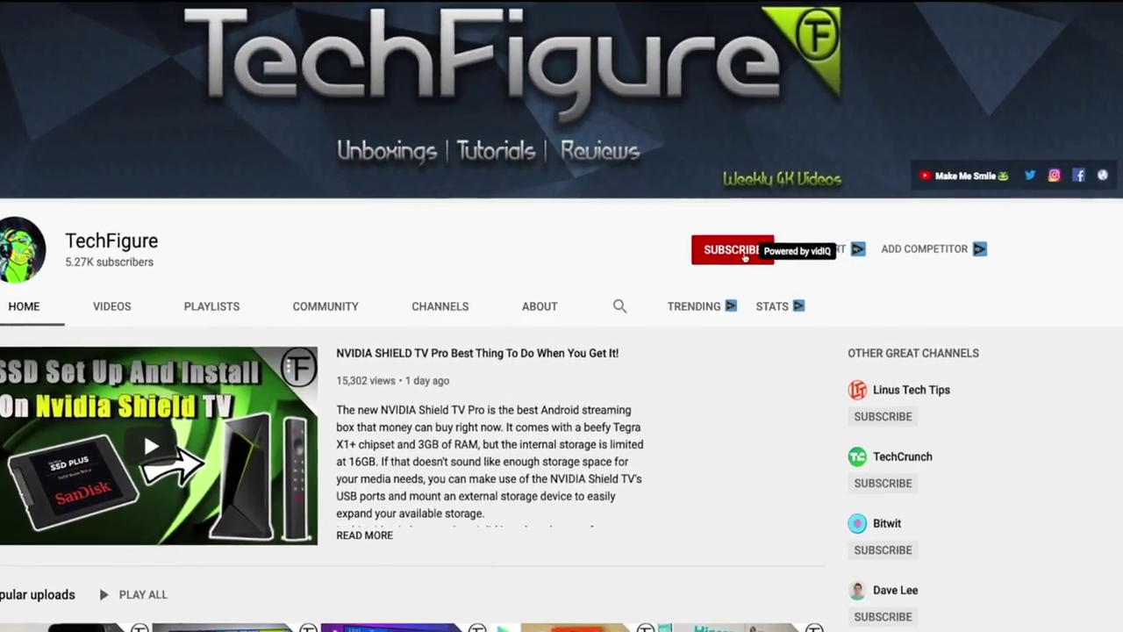
click(791, 259)
click(717, 248)
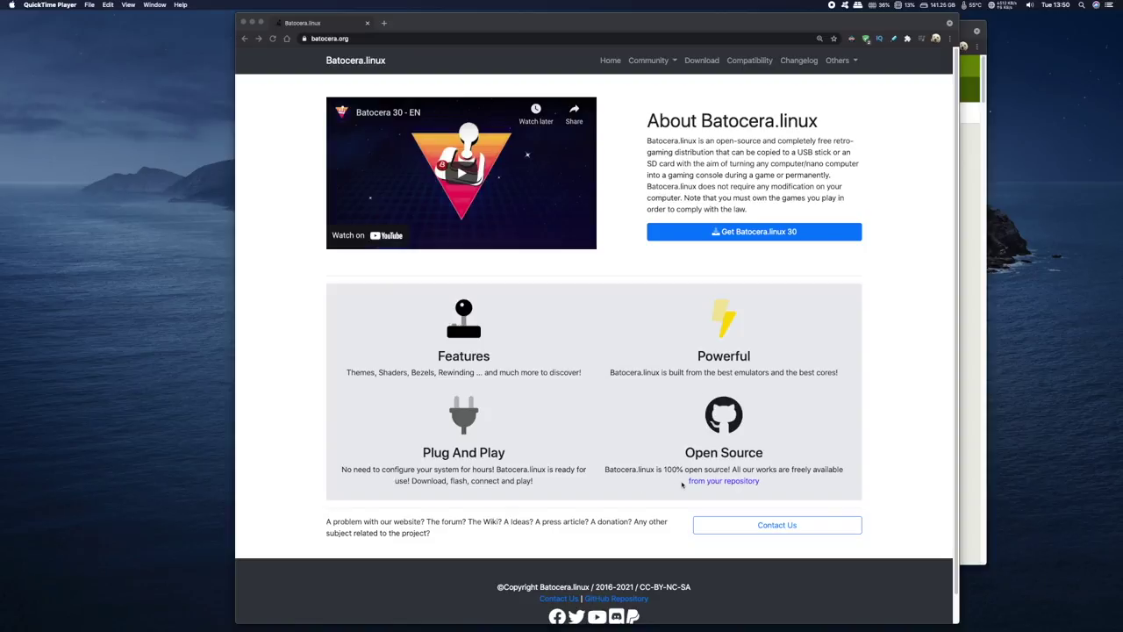
- Download the Raspberry Pi 4 B image from the download page of the Batocera.linux website
click(709, 63)
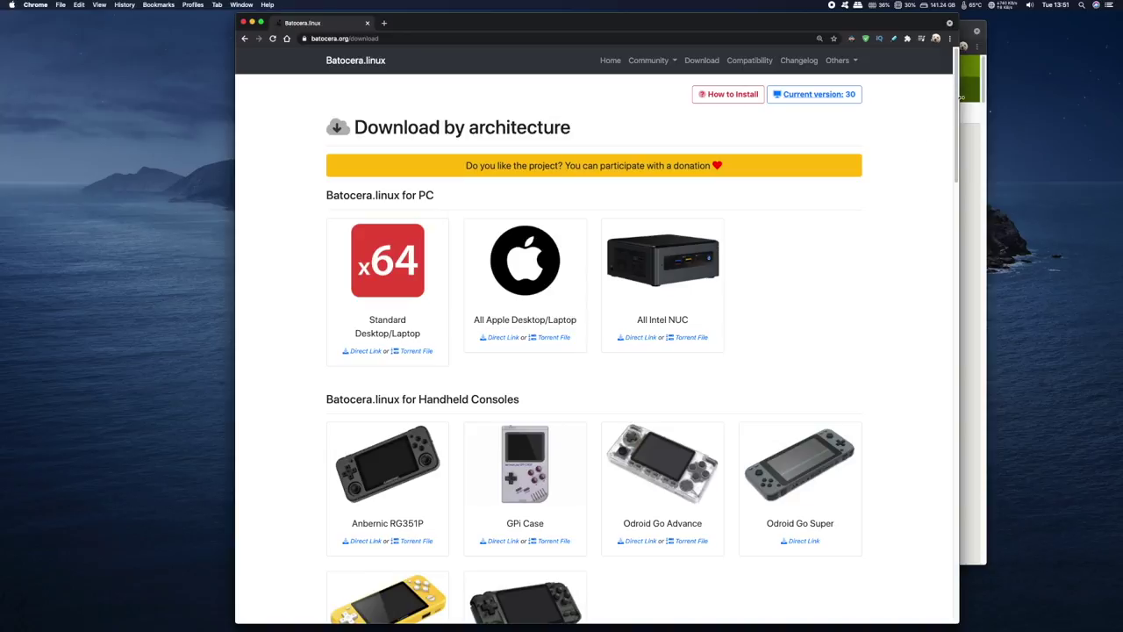
drag(959, 101, 960, 109)
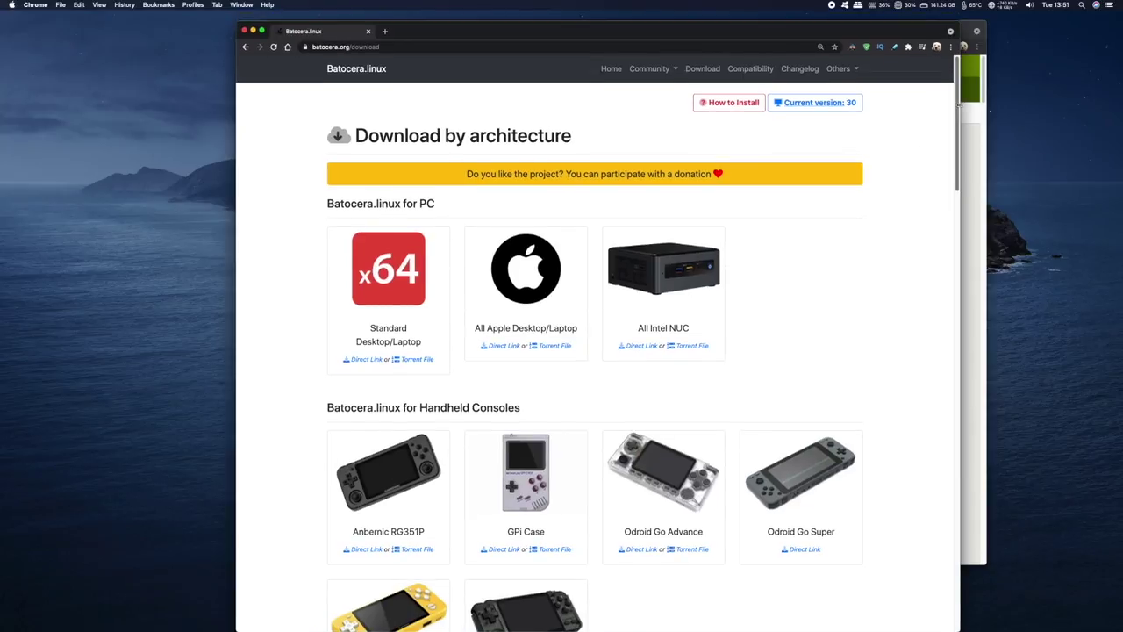
scroll(960, 101, down, 1)
drag(960, 101, 965, 238)
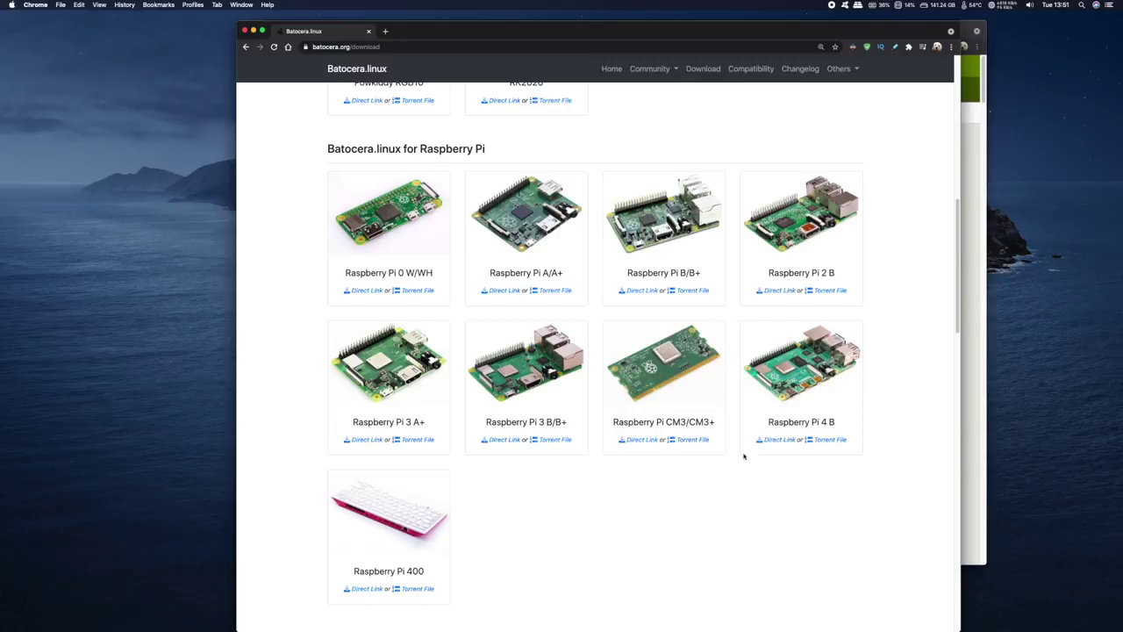
click(676, 386)
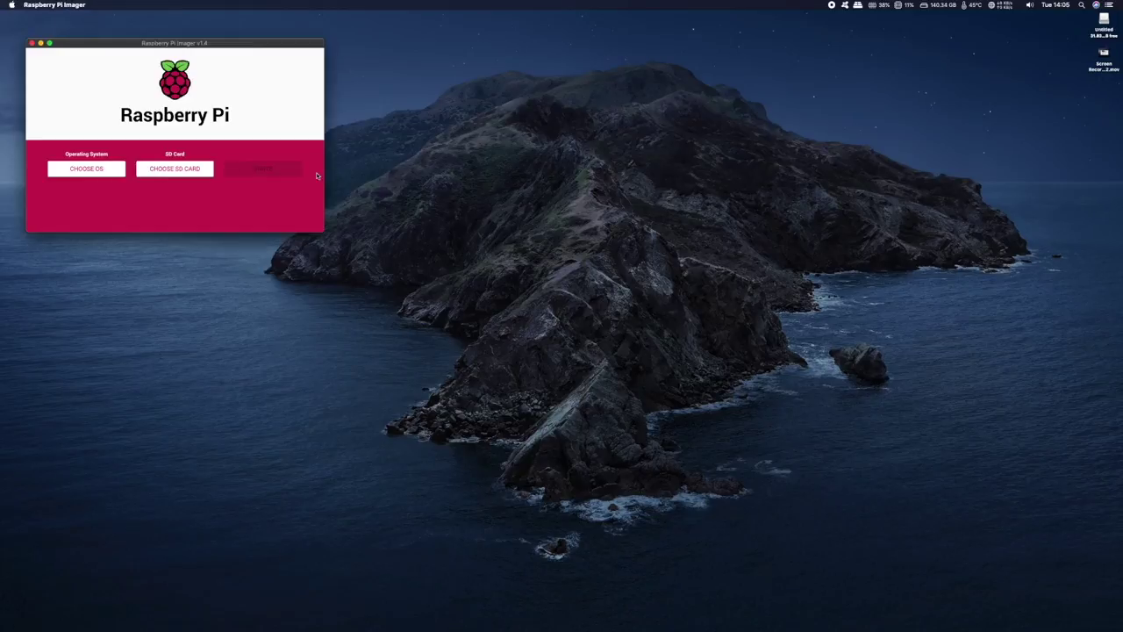
- In Raspberry Pi Imager, choose the custom image batocera-rpi4-30-20210302.img.gz from the Downloadz folder as the operating system
drag(223, 46, 448, 147)
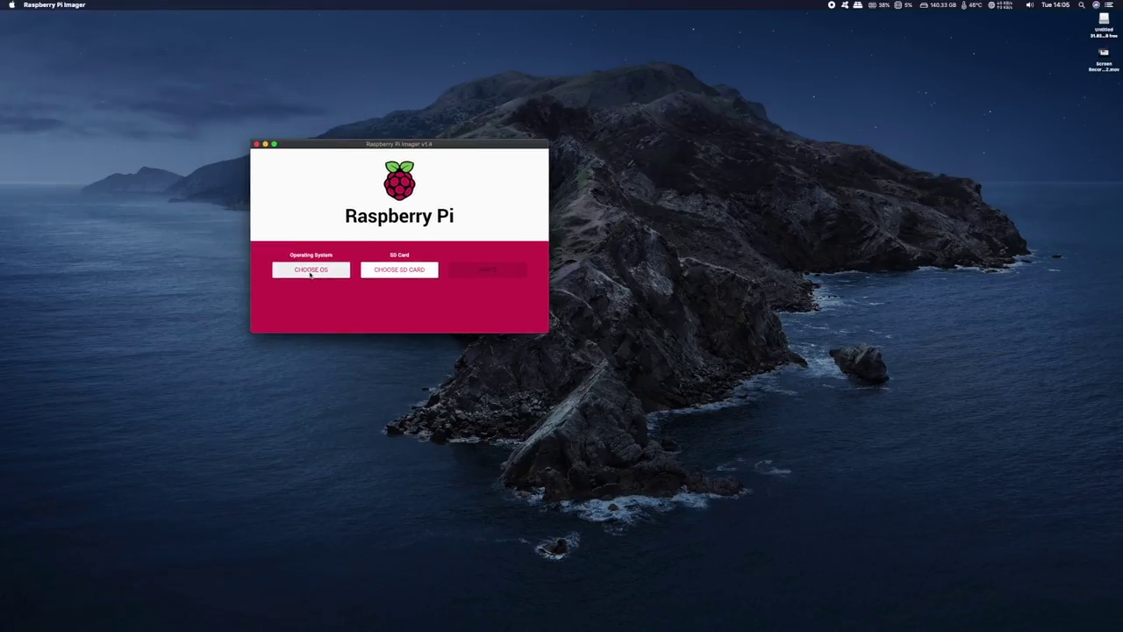
click(311, 270)
scroll(524, 204, down, 5)
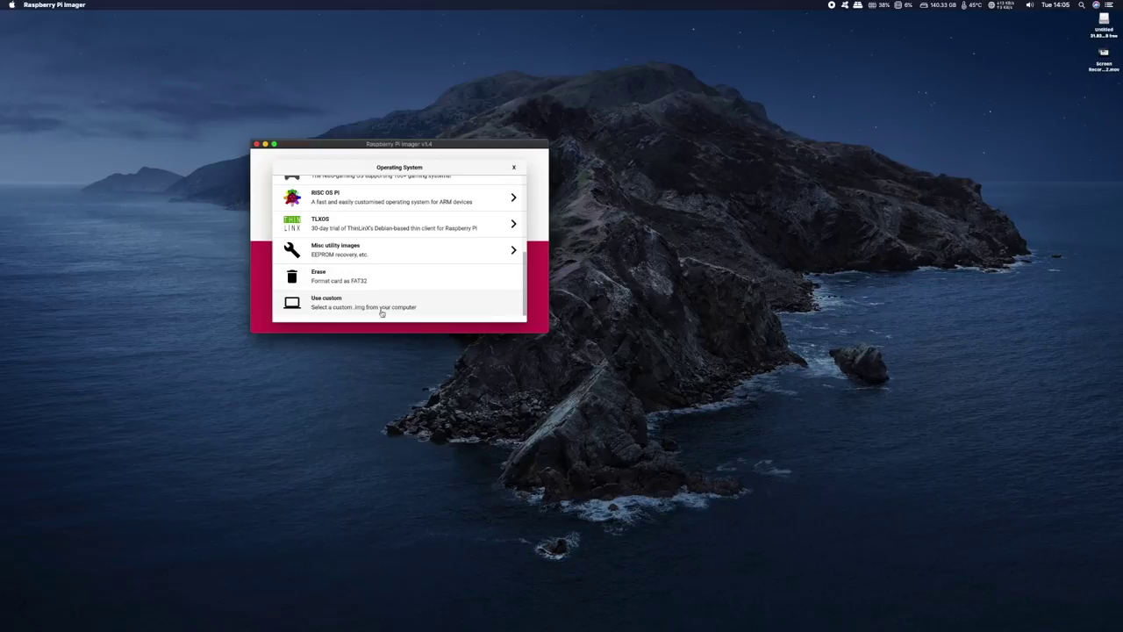
click(349, 307)
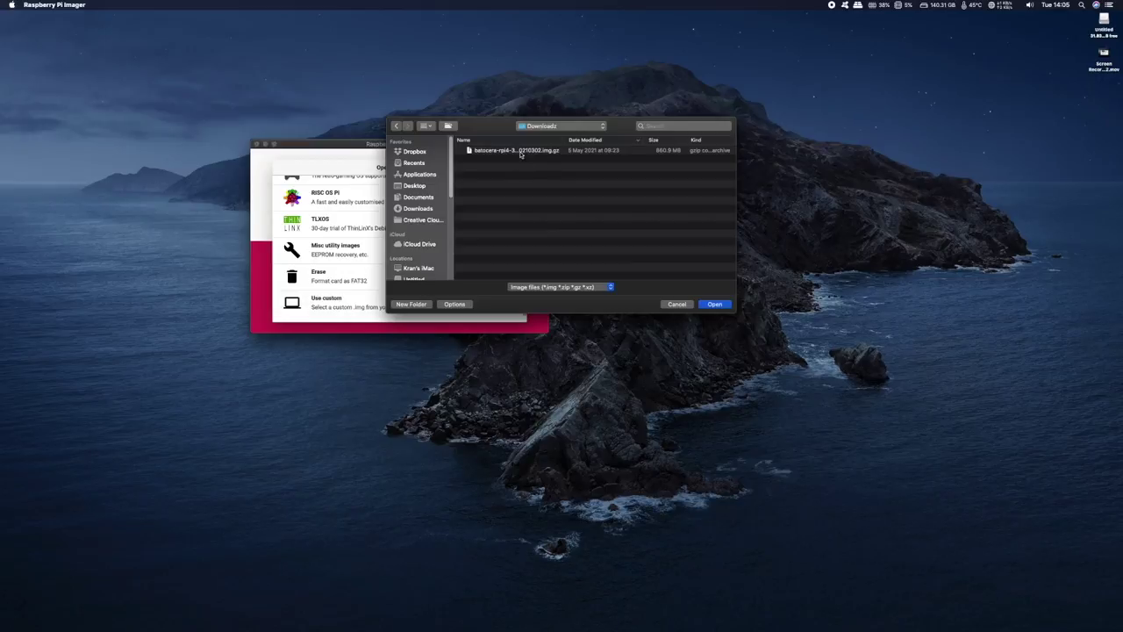
click(522, 151)
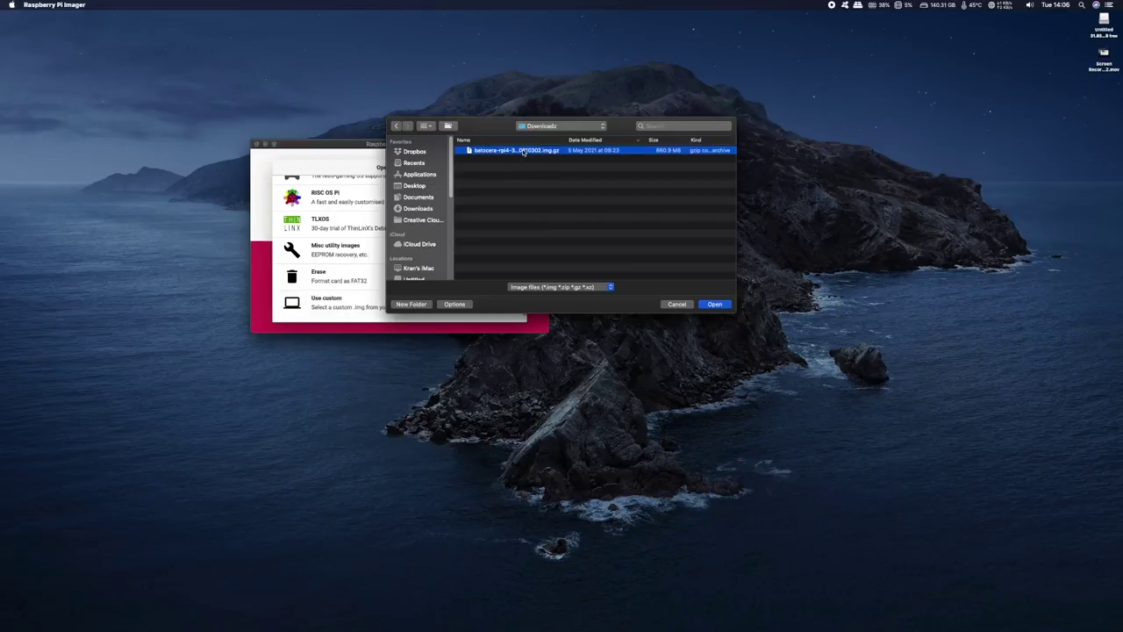
click(715, 304)
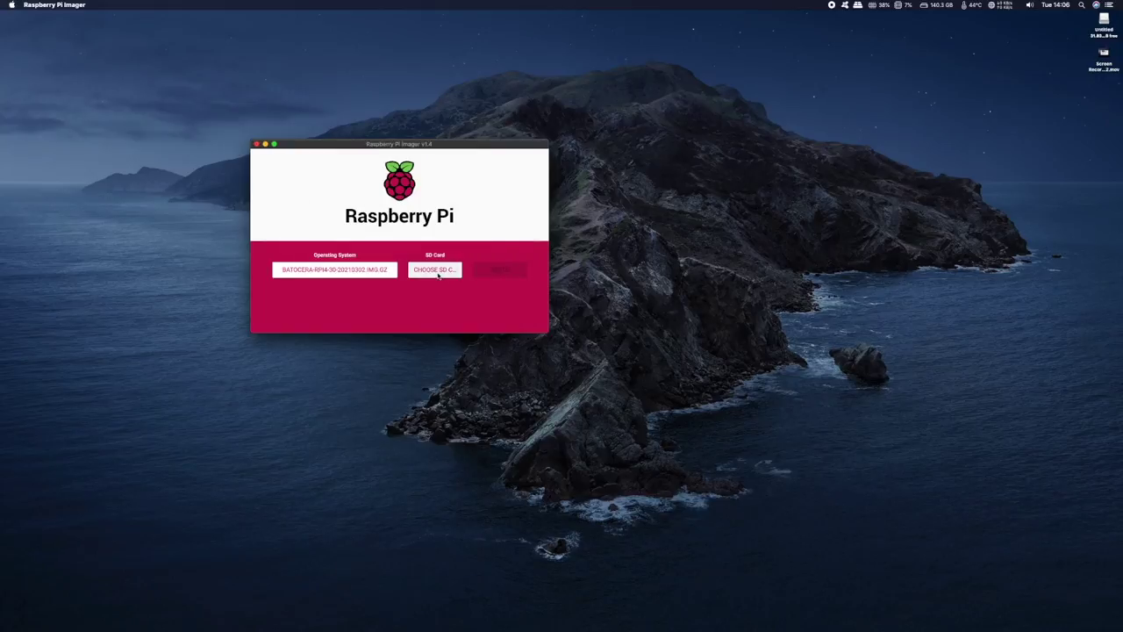
- Write the Batocera image to the Generic USB3.0 CRW SD card, accepting that its existing data is erased
click(436, 271)
click(357, 202)
click(498, 272)
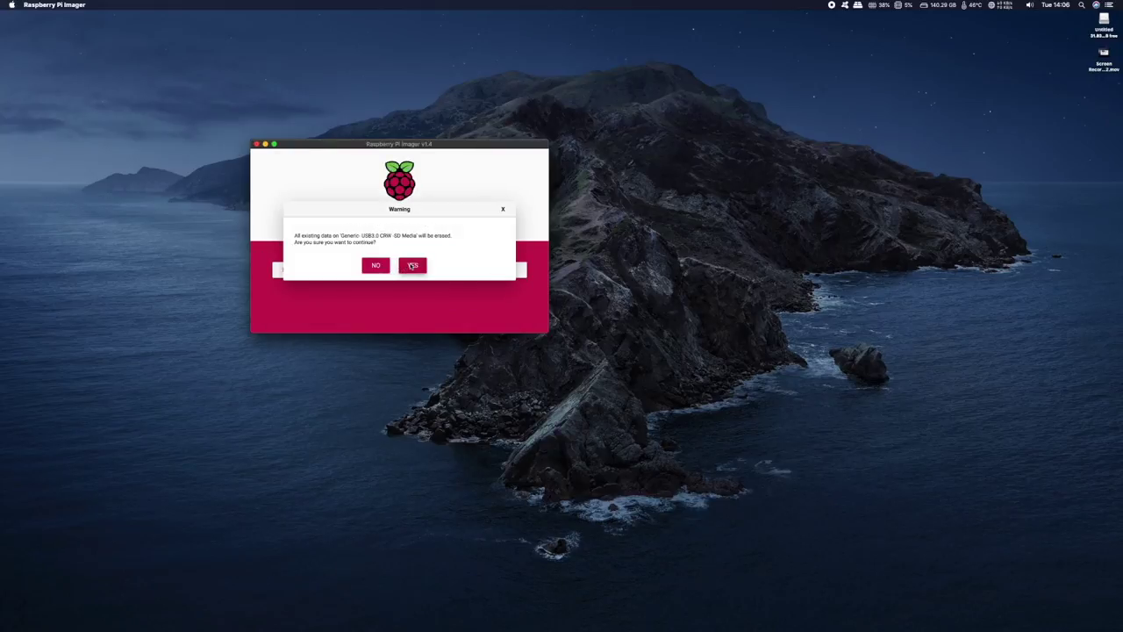
click(412, 266)
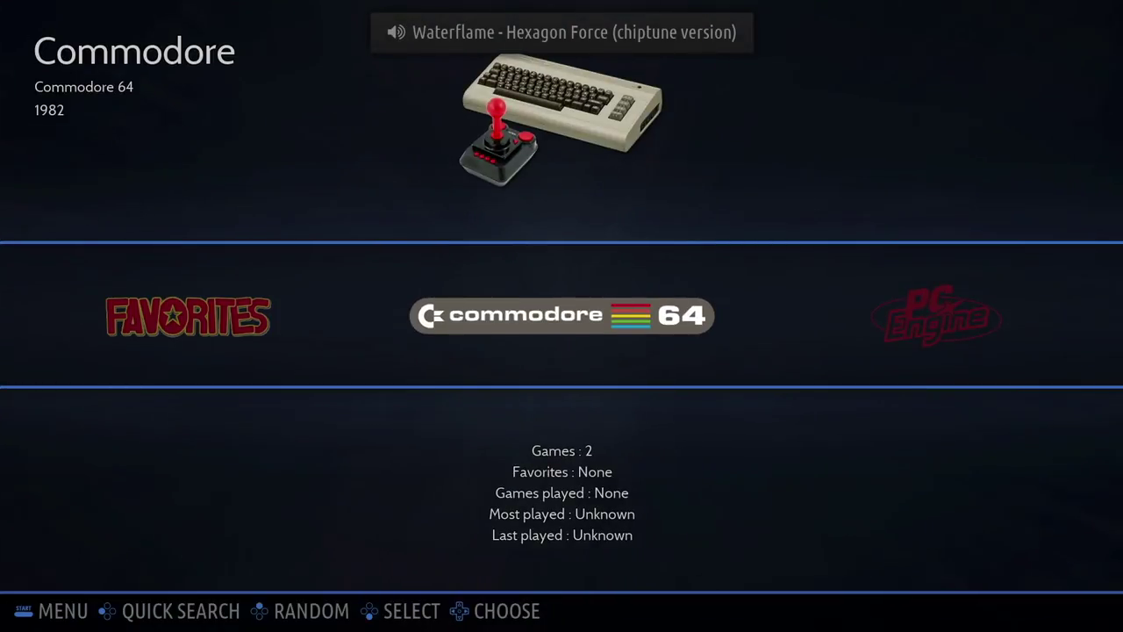
- Switch to the booted Batocera system and browse the system carousel from Commodore 64 through to the All Games collection
key(Right)
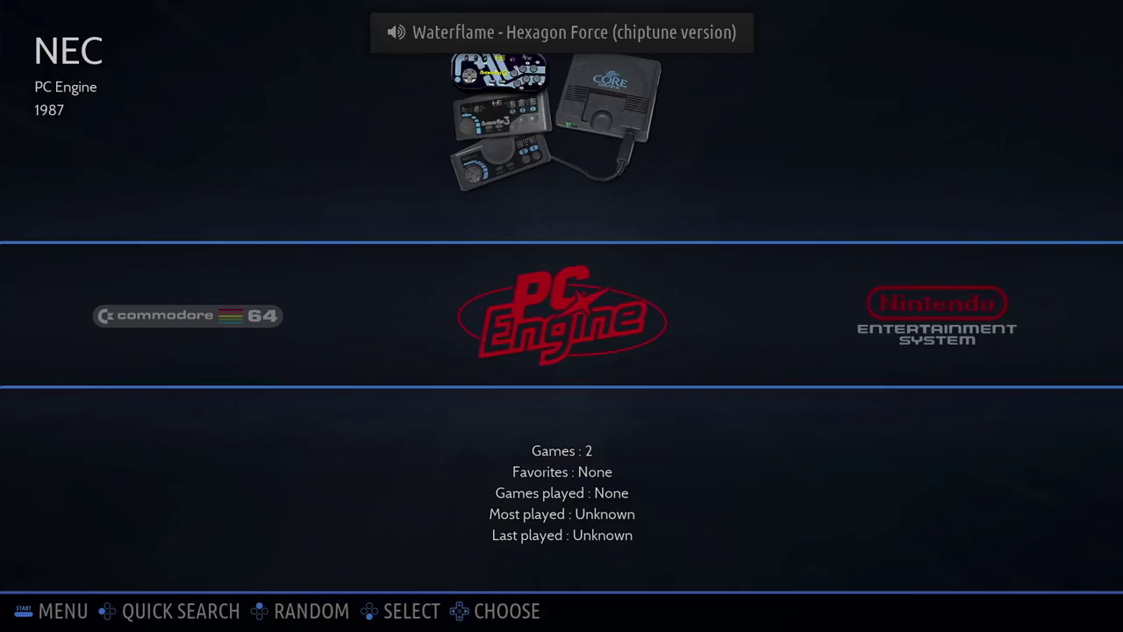
key(Right)
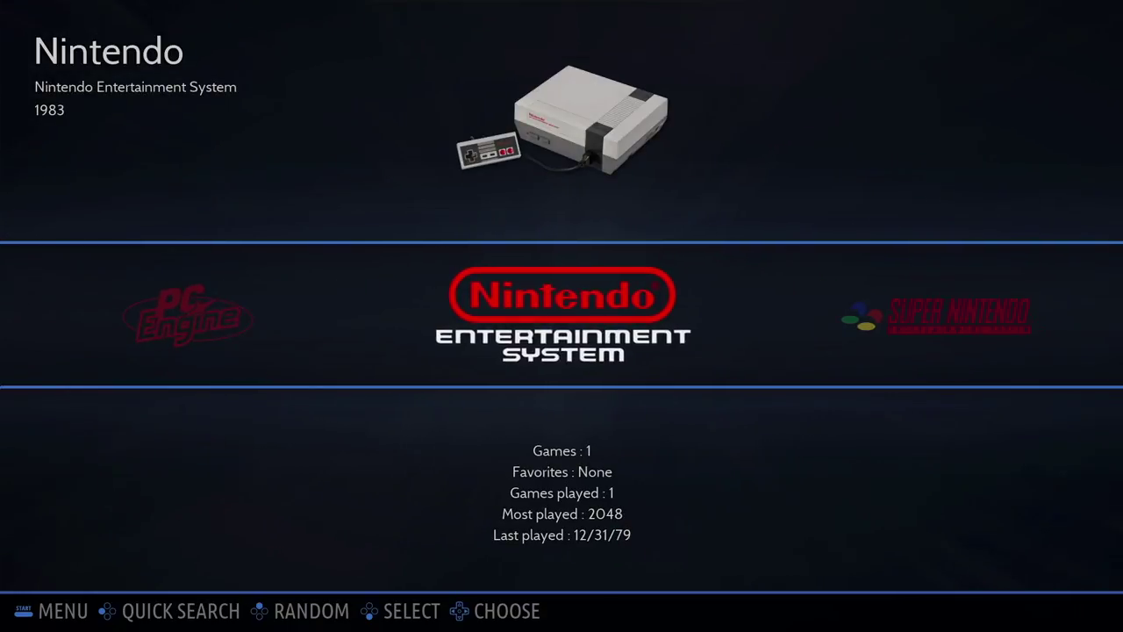
key(Right)
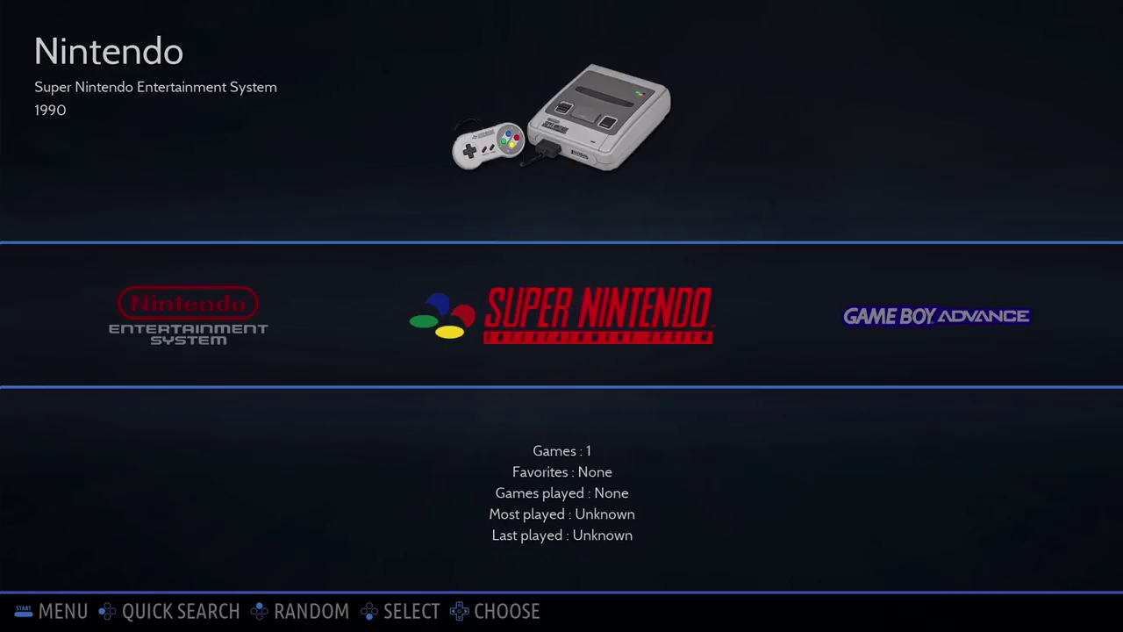
key(Right)
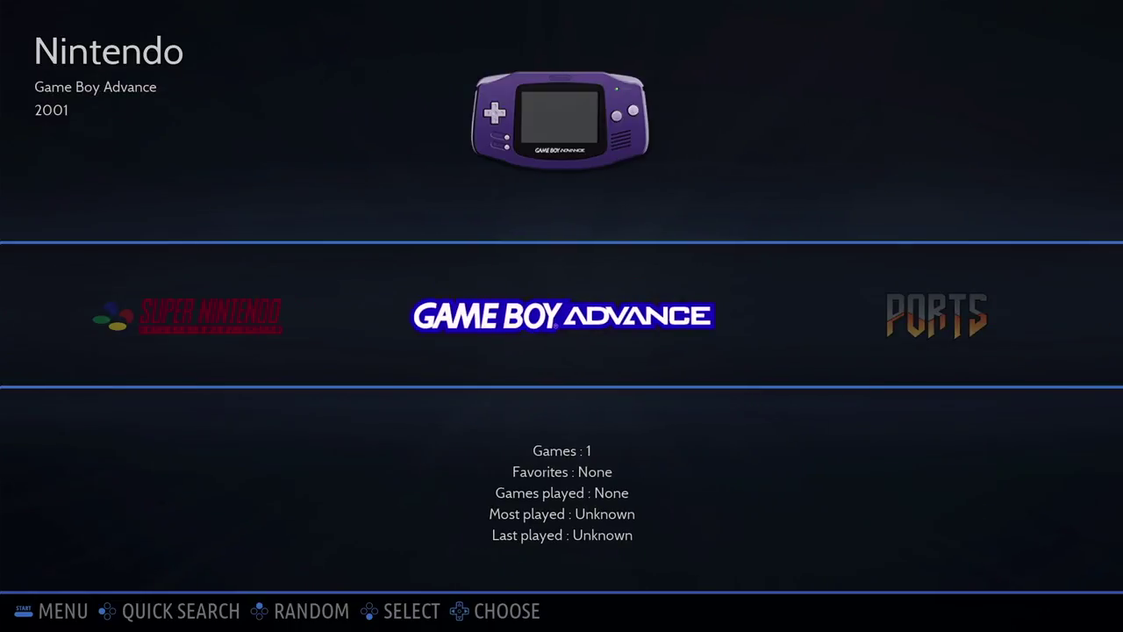
key(Right)
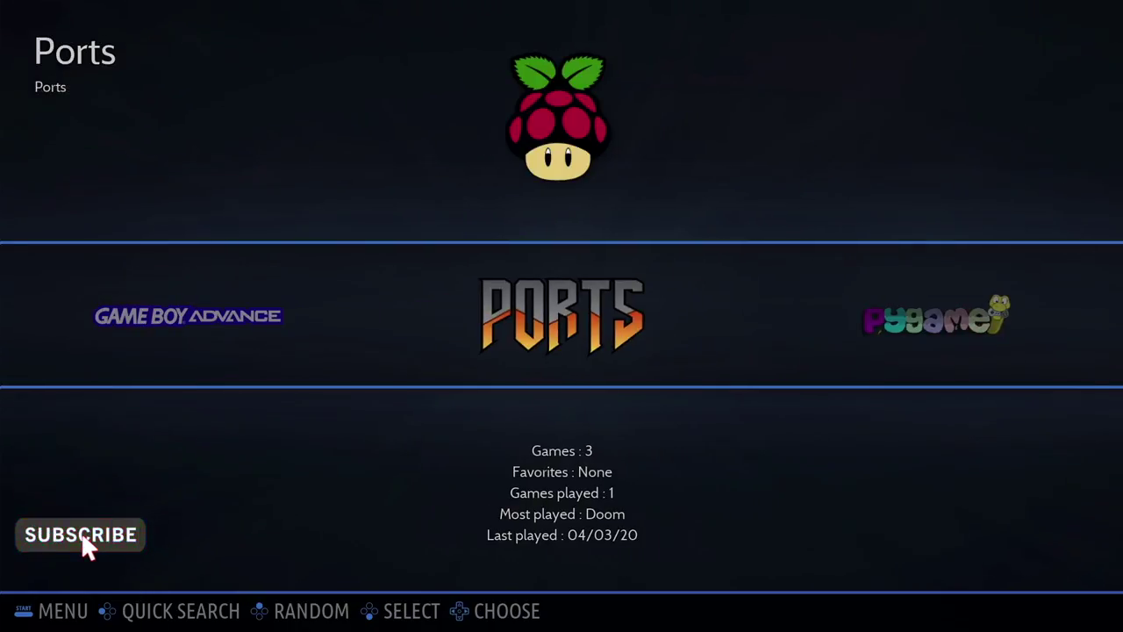
key(Right)
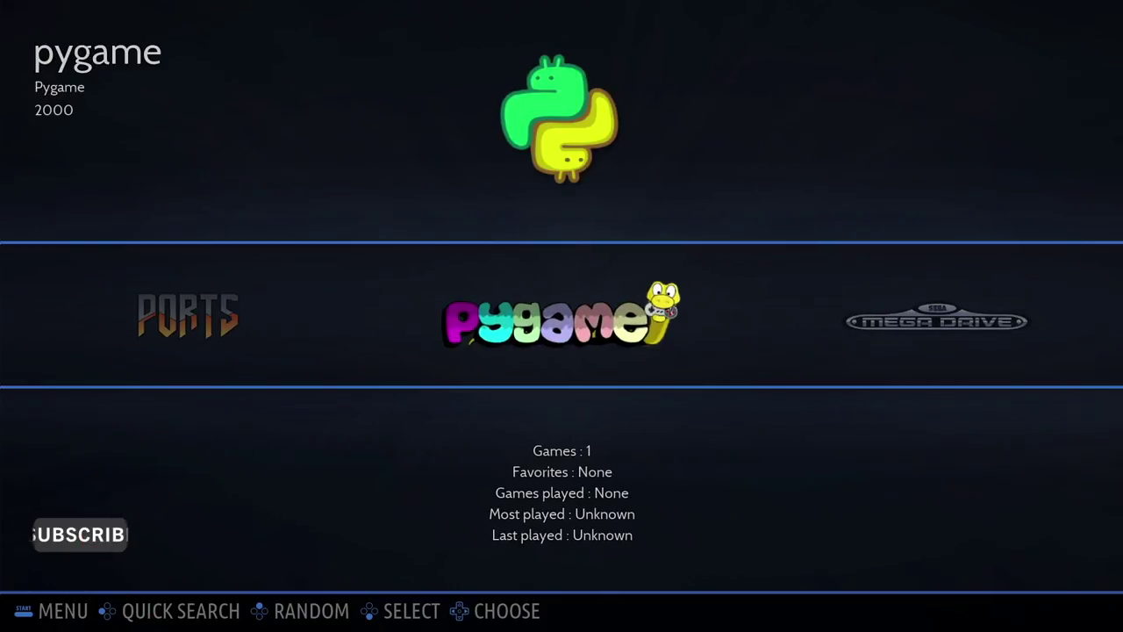
key(Right)
key(Right)
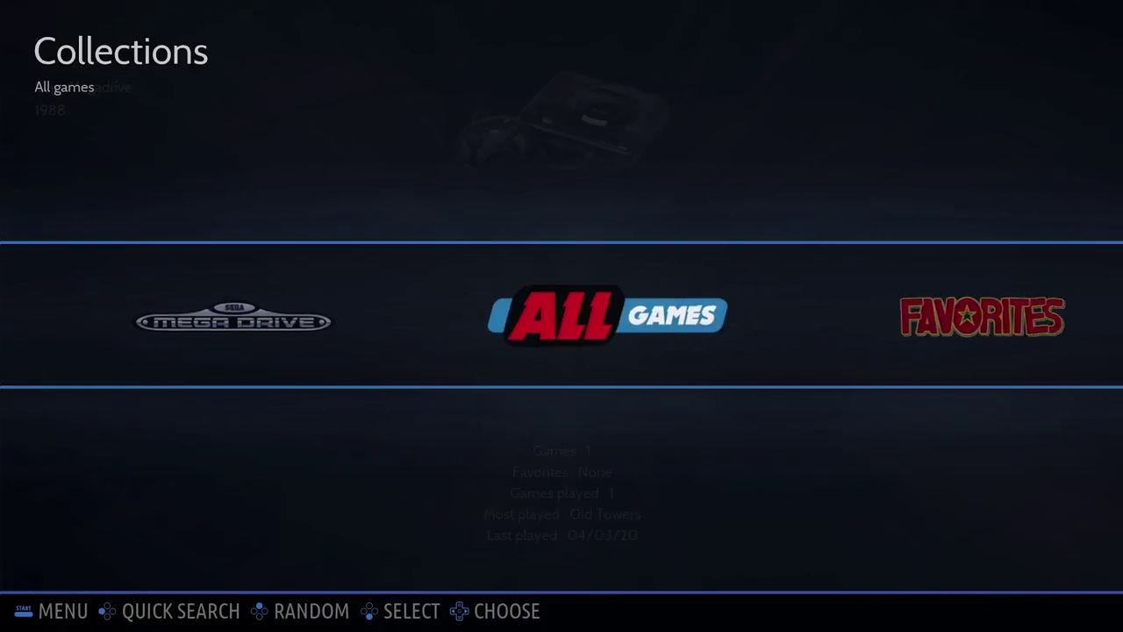
- Look through the preinstalled titles in the All Games collection, return to the system carousel and move on to Favorites
key(Return)
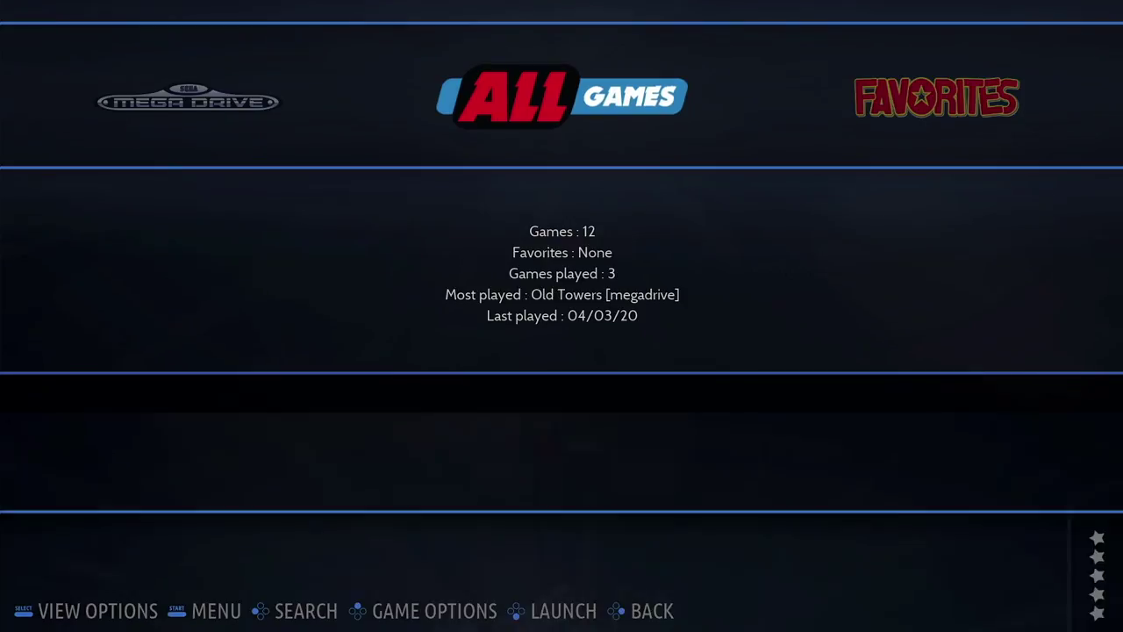
key(Right)
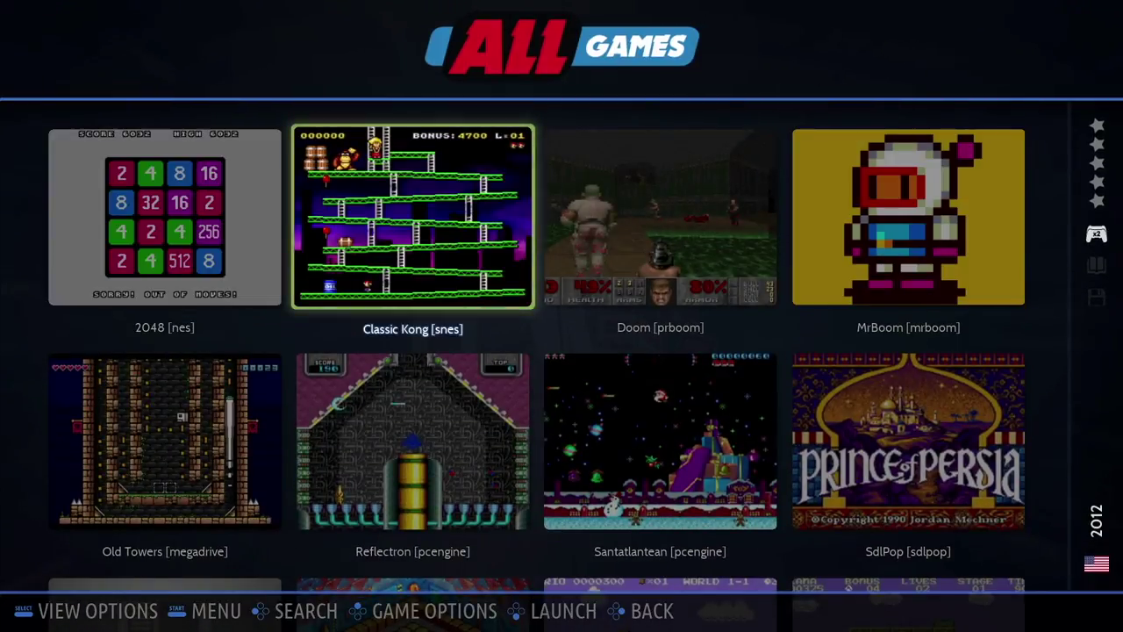
key(Right)
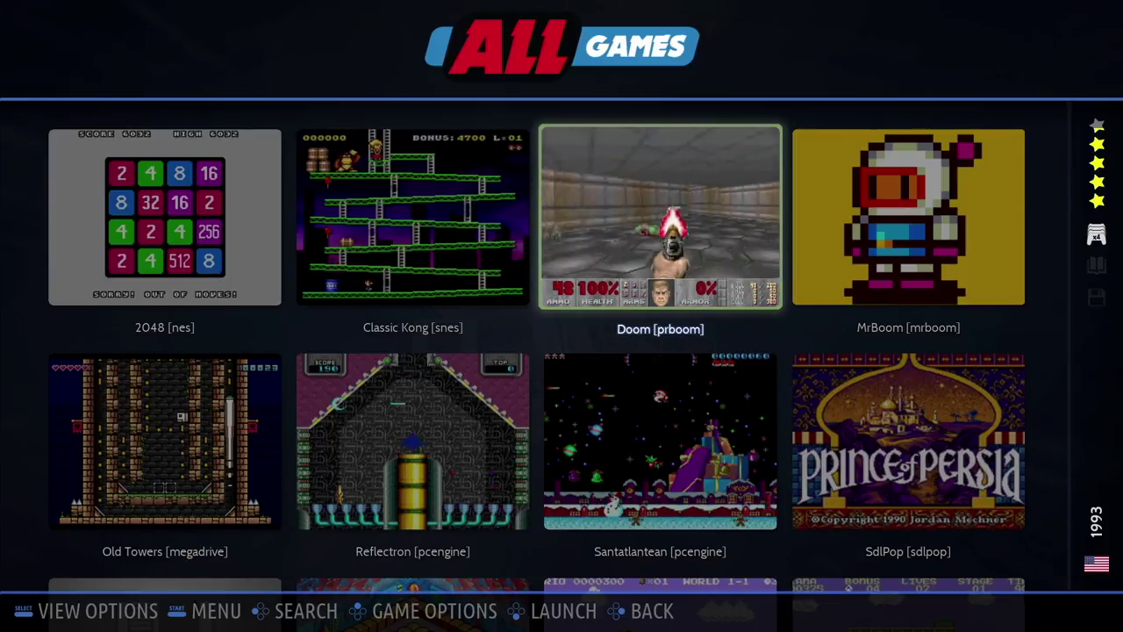
key(Down)
key(Down)
key(Right)
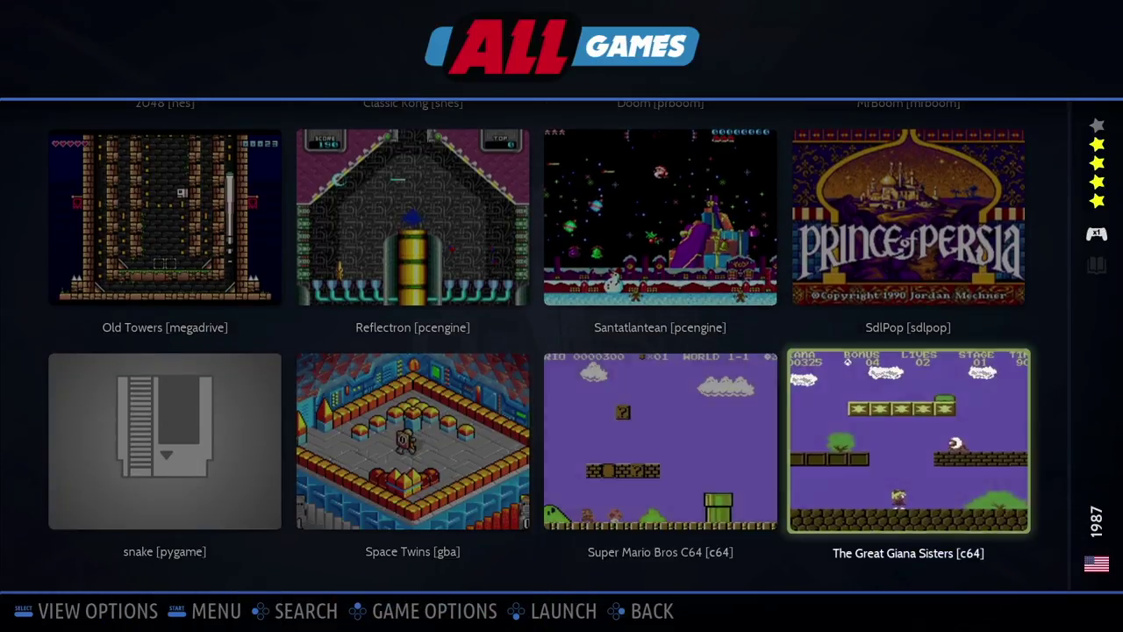
key(BackSpace)
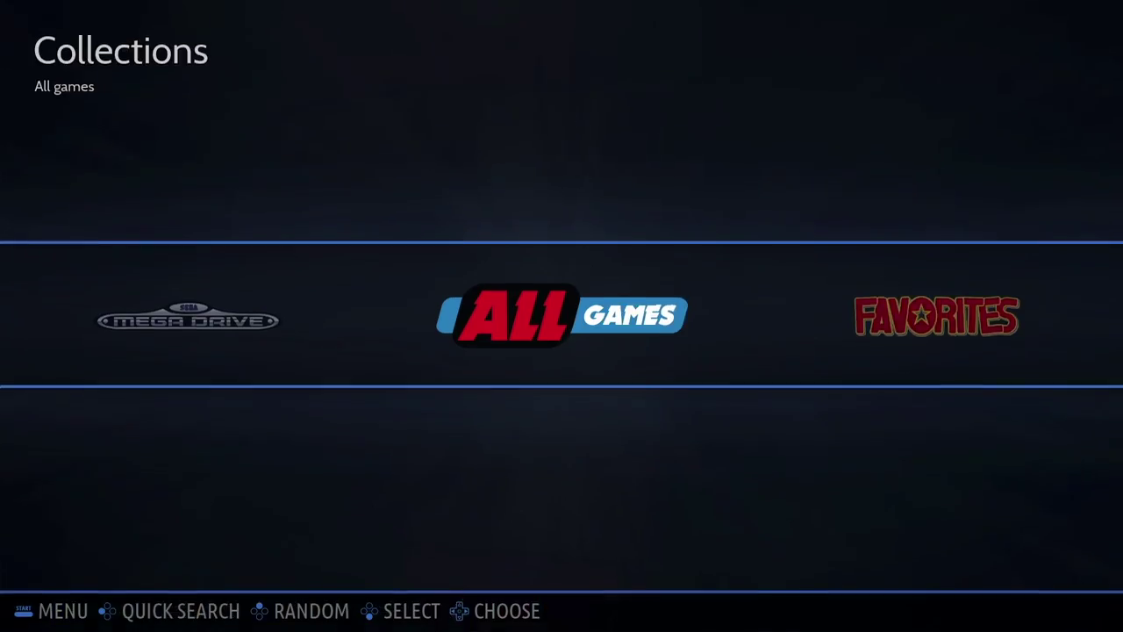
key(Right)
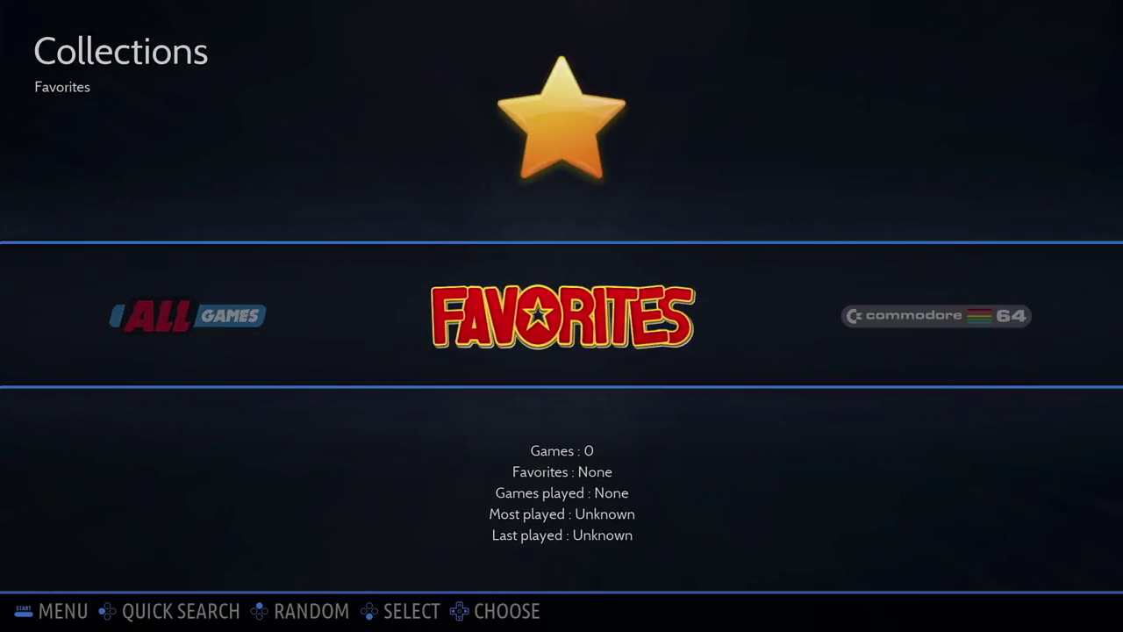
- Pair a Bluetooth controller through the controllers settings, and return to the system carousel
key(F1)
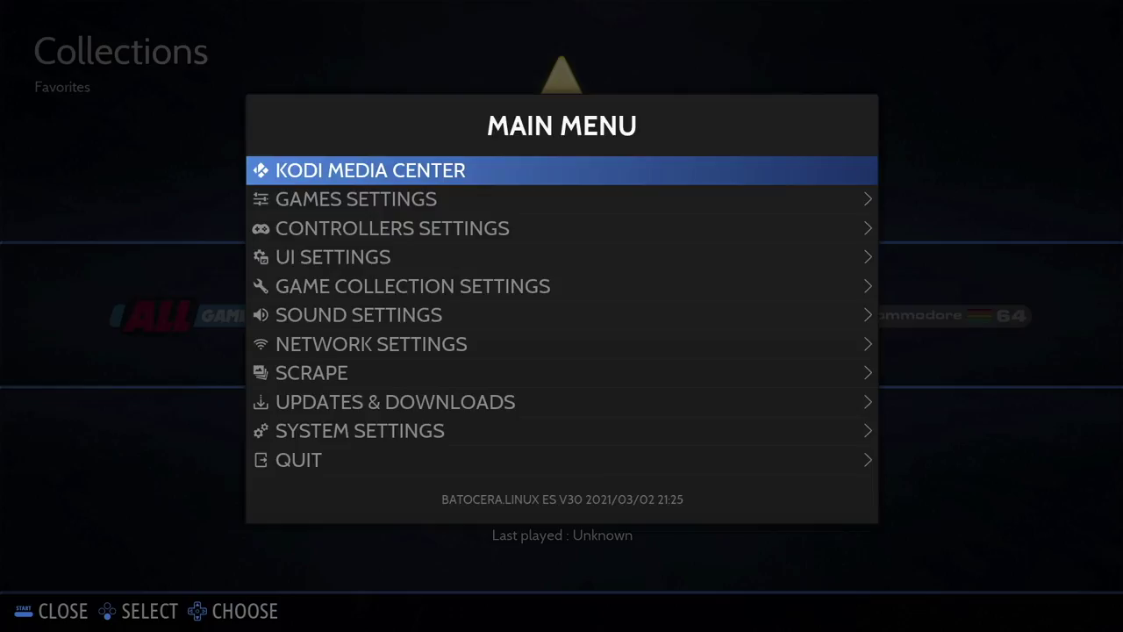
key(Down)
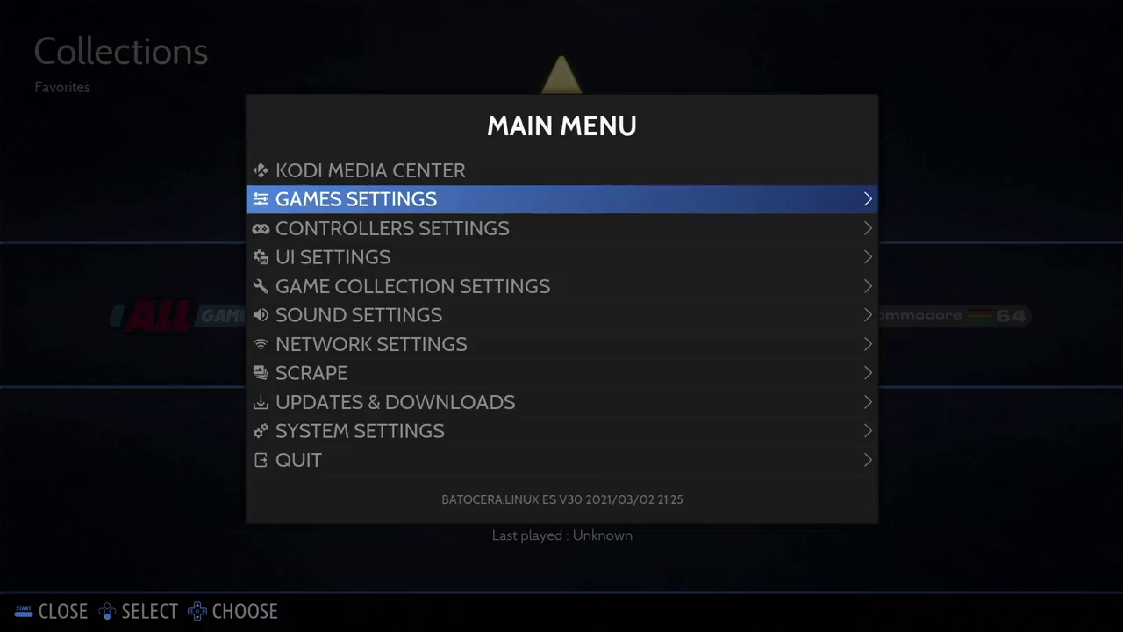
key(Down)
key(Return)
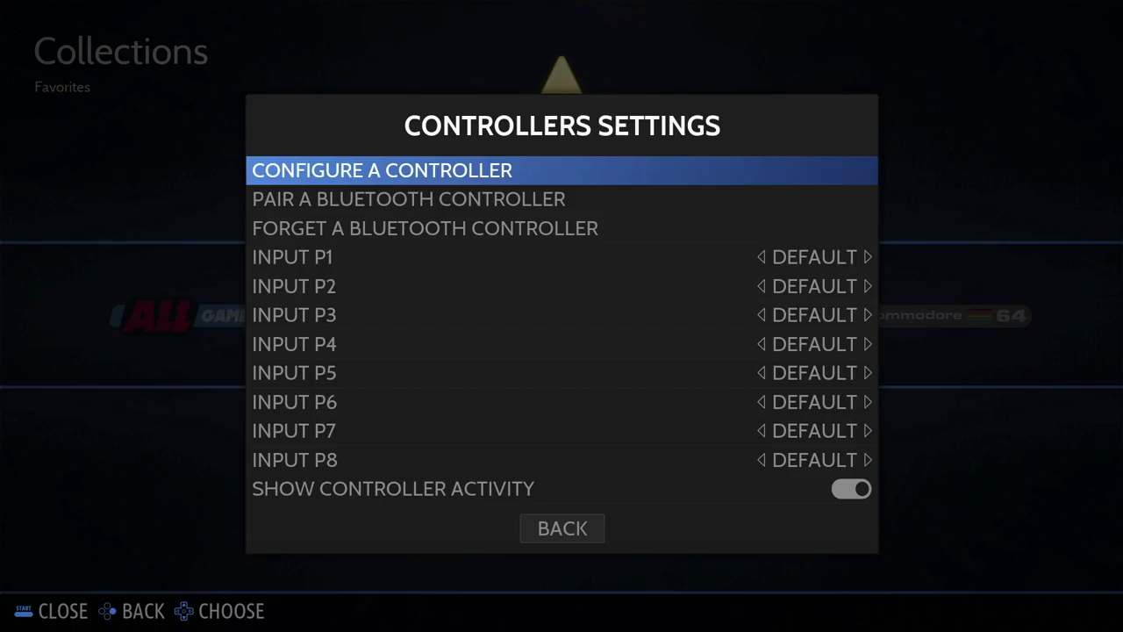
key(Down)
key(Return)
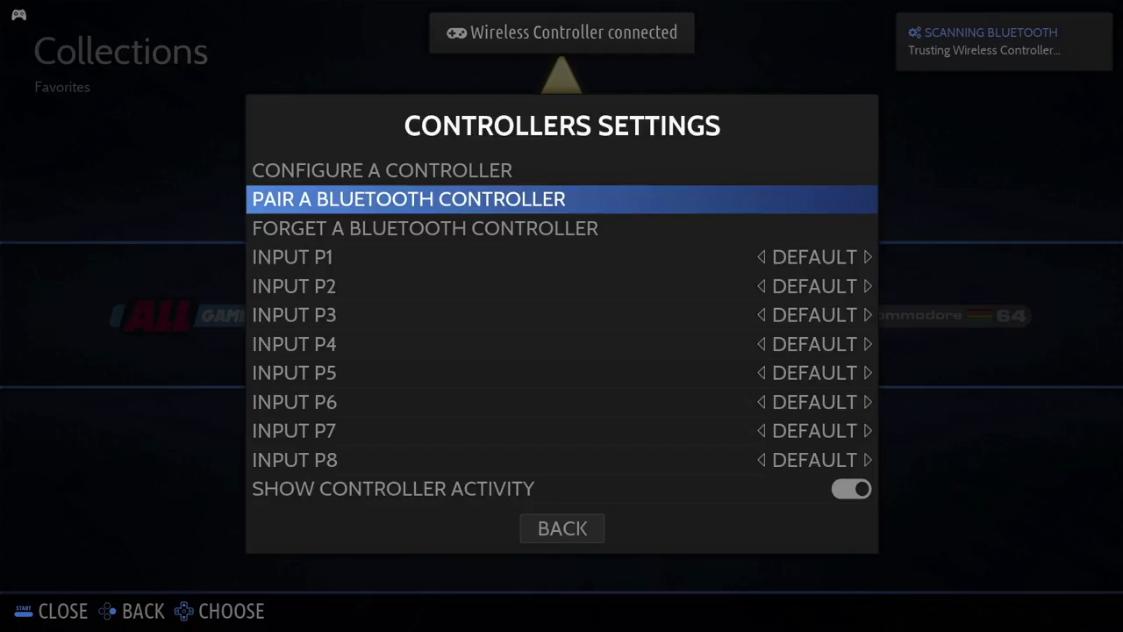
key(Escape)
key(Escape)
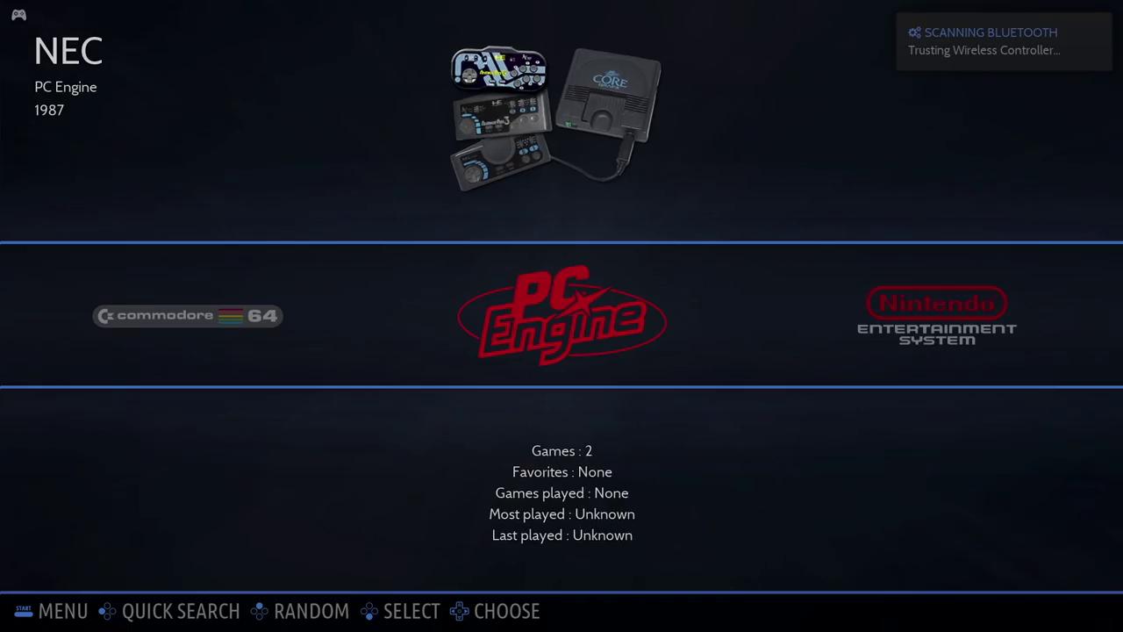
- Open the quick access options from the PC Engine system and skip to the next background song
key(BackSpace)
key(Return)
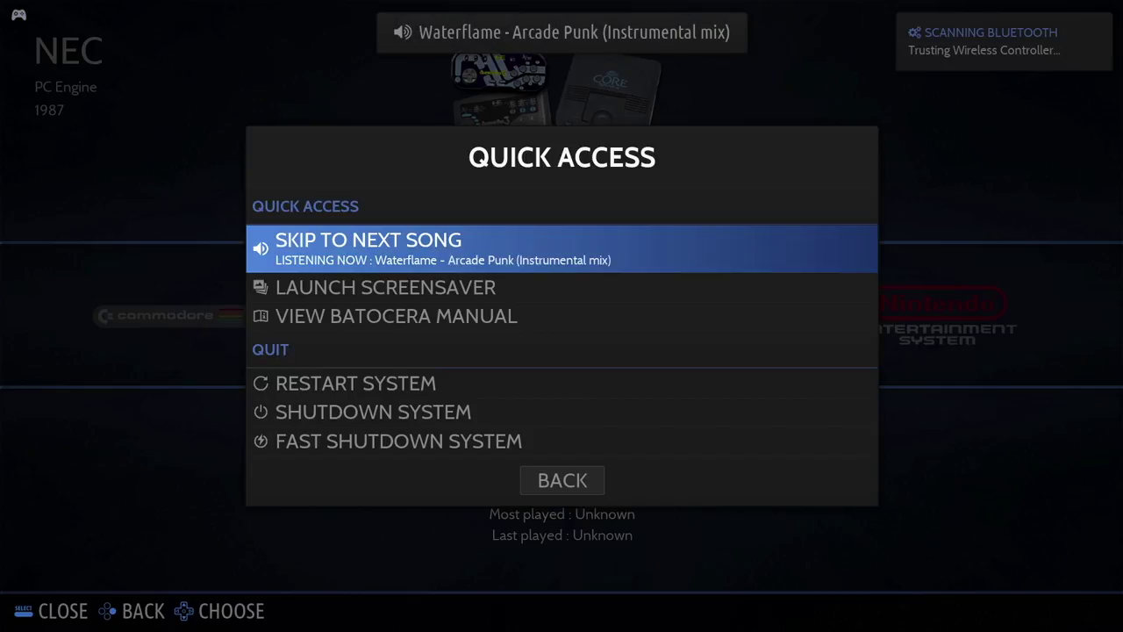
key(Return)
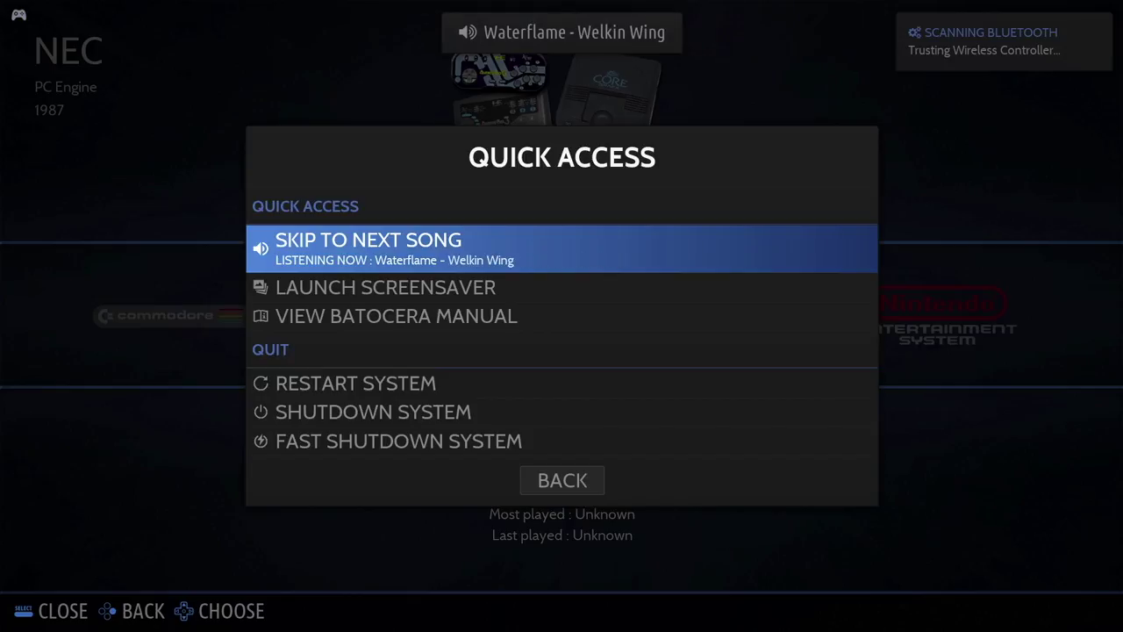
- View the Batocera manual, page through its introduction, controller inputs, in-game commands and features, and close it
key(Down)
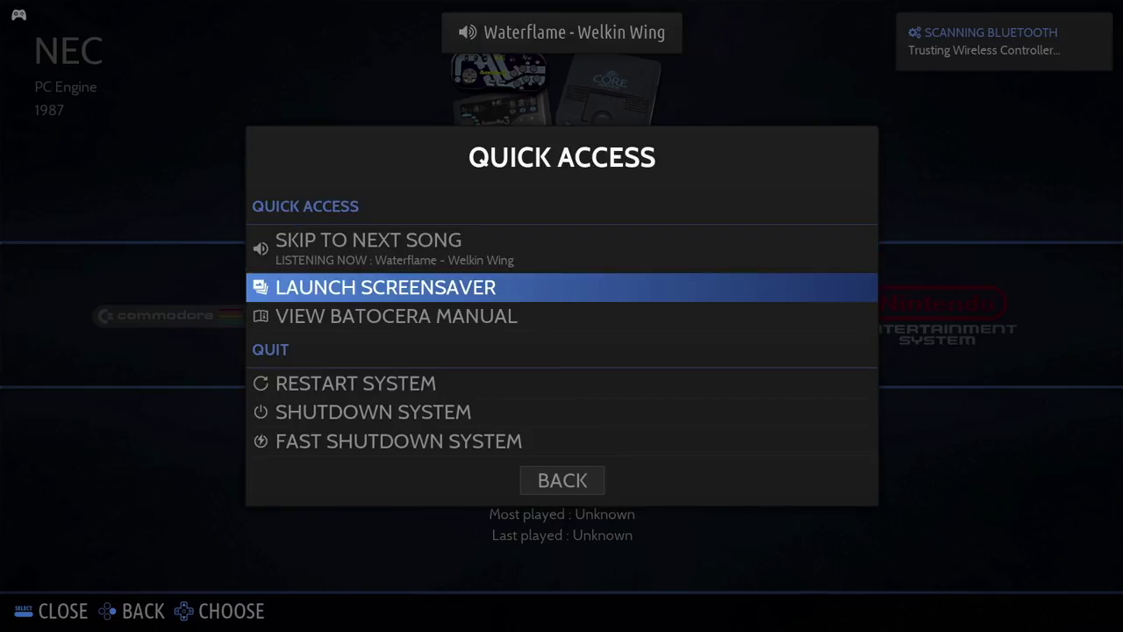
key(Down)
key(Return)
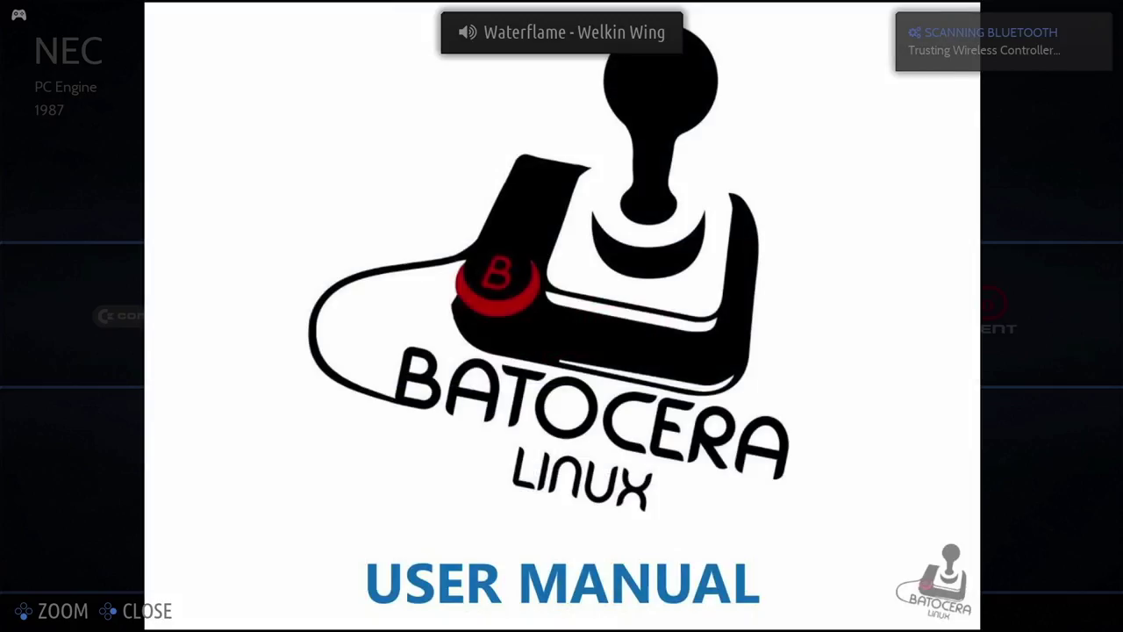
key(Right)
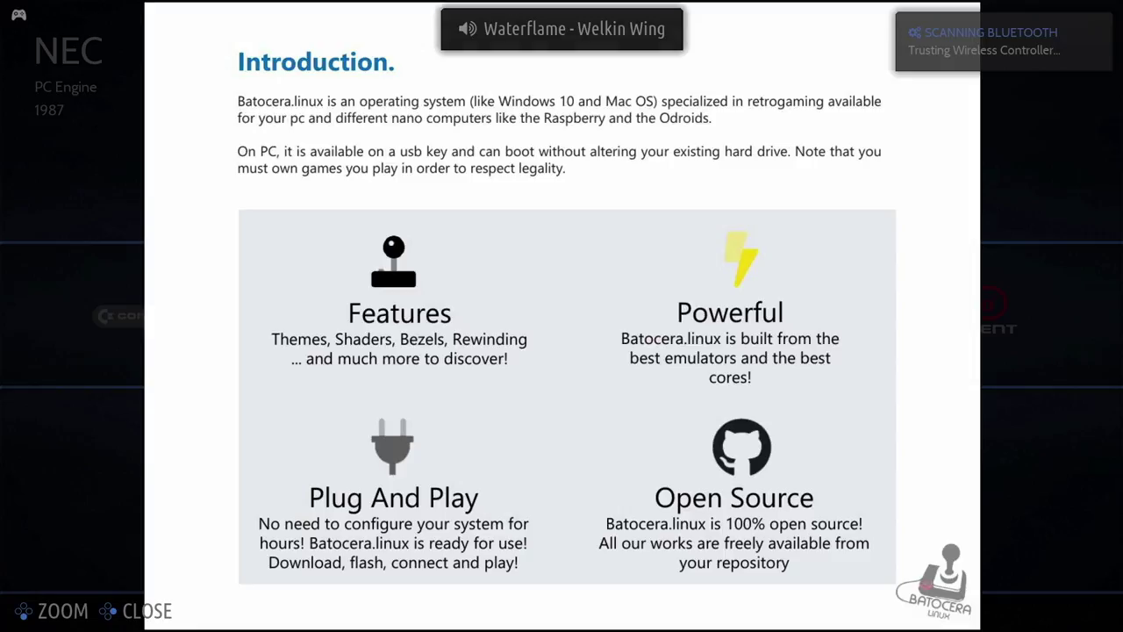
key(Right)
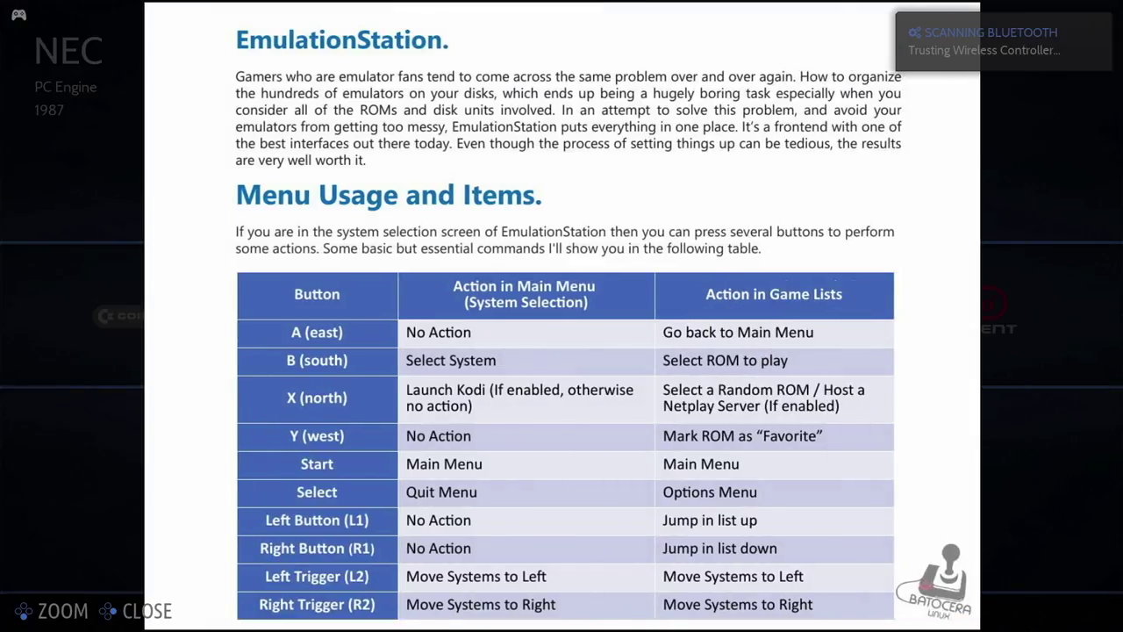
key(Right)
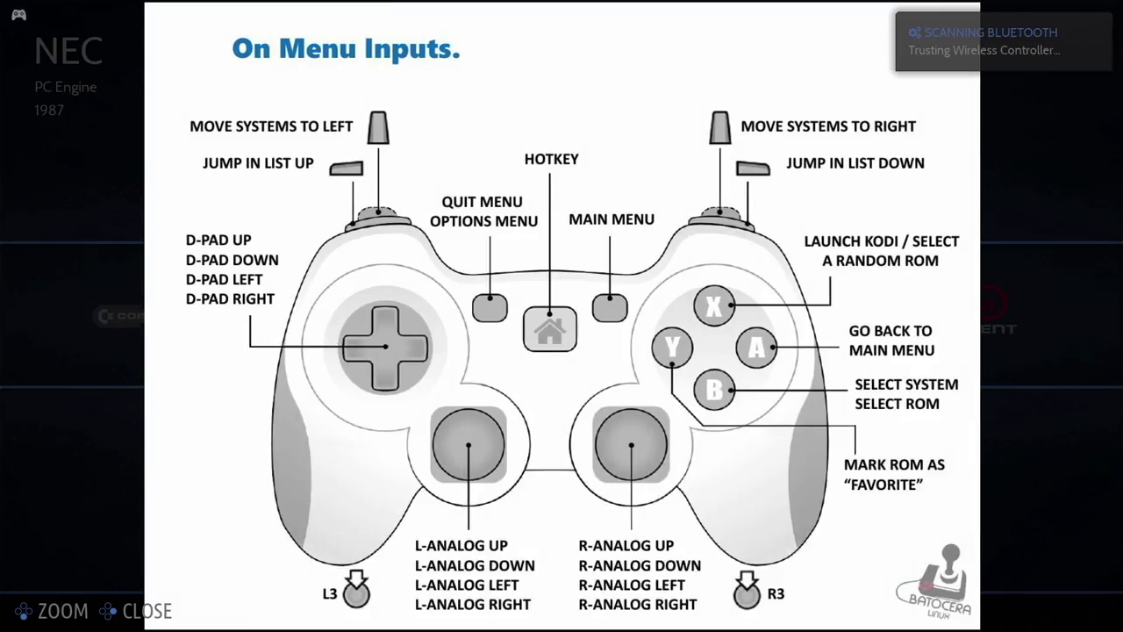
key(Right)
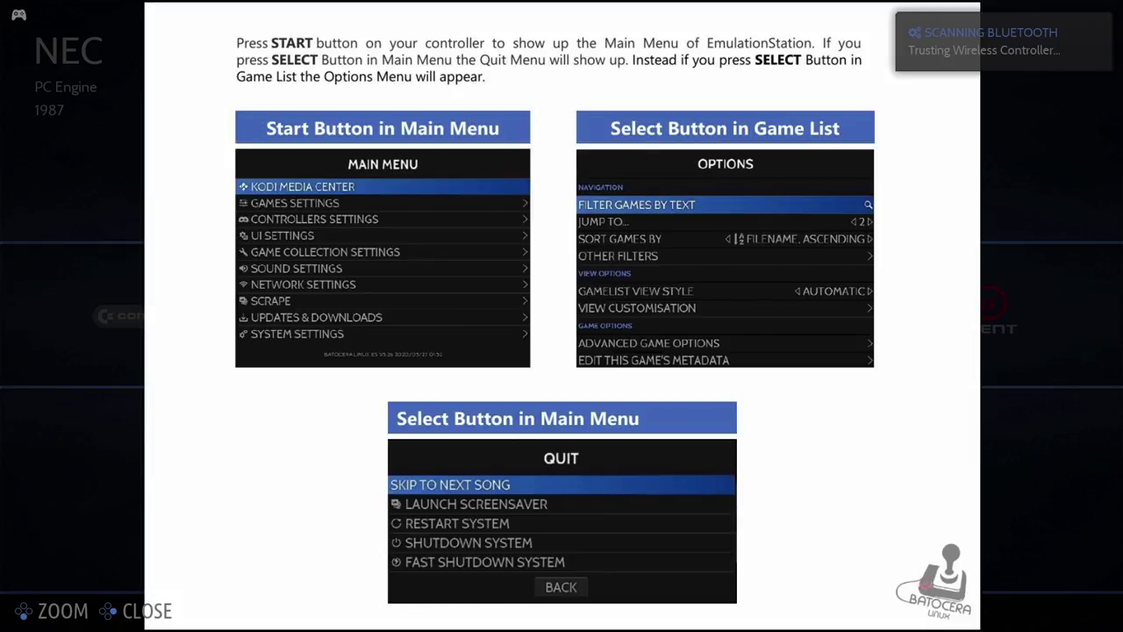
key(Right)
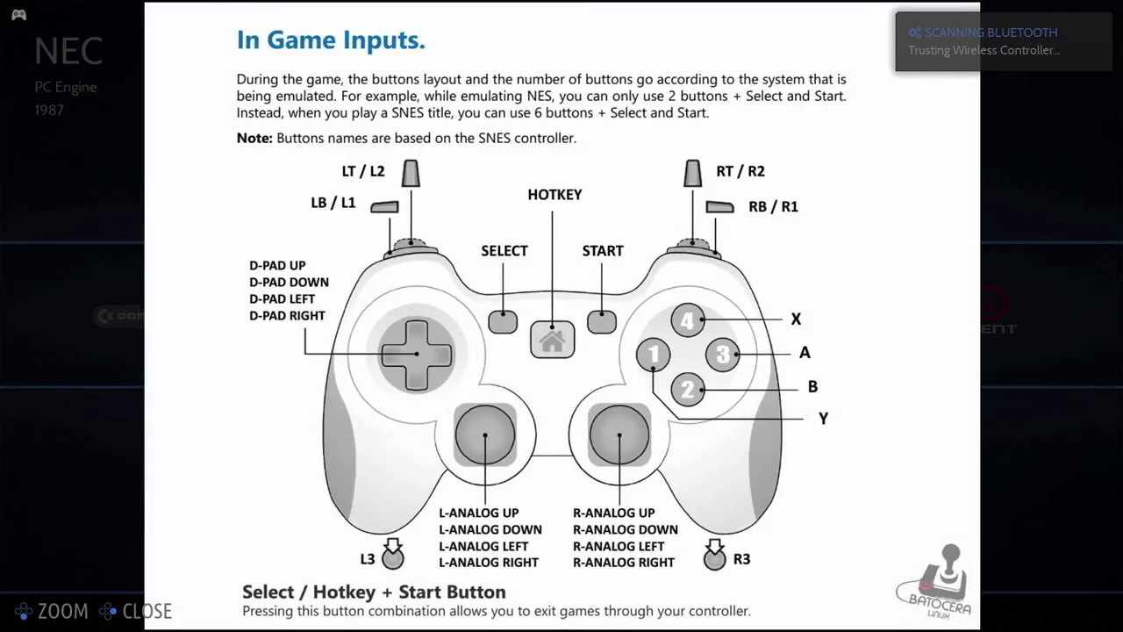
key(Right)
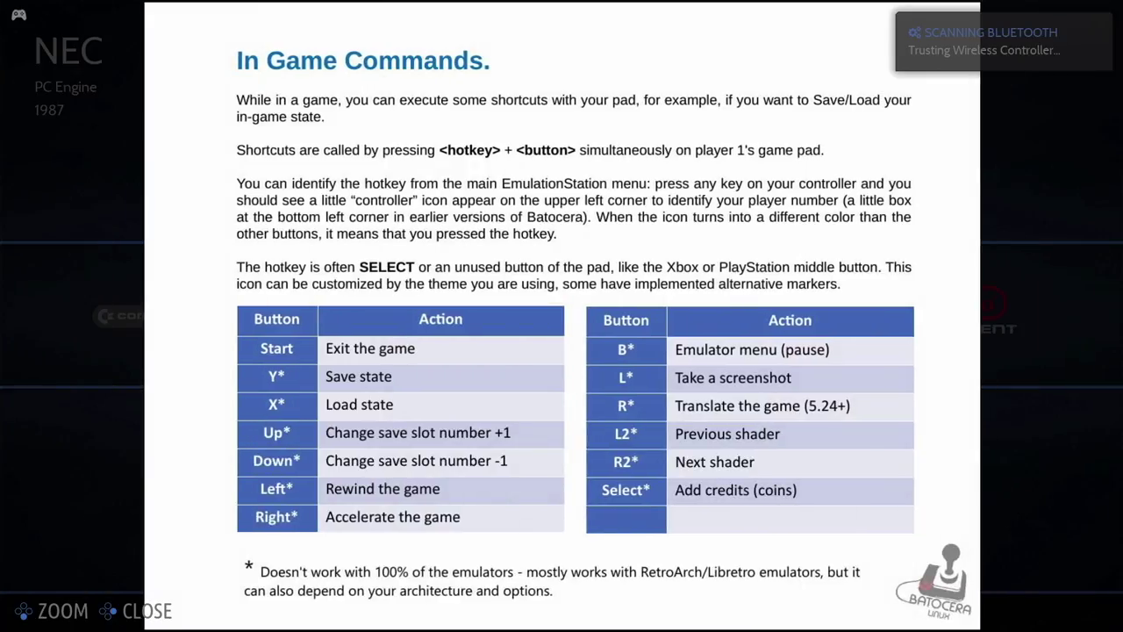
key(Right)
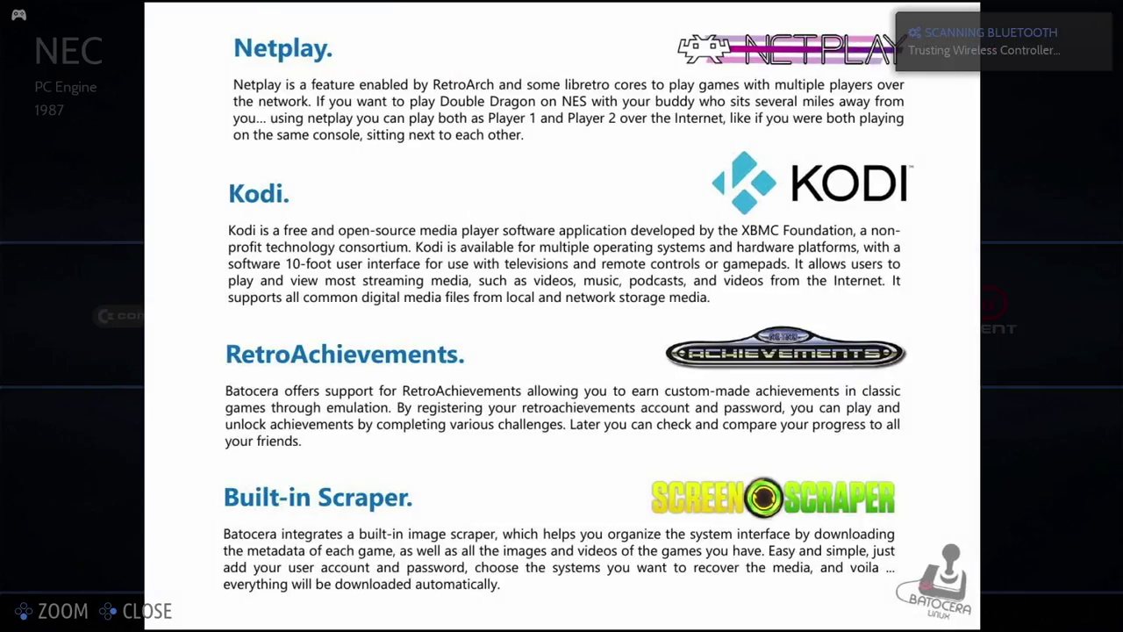
key(Right)
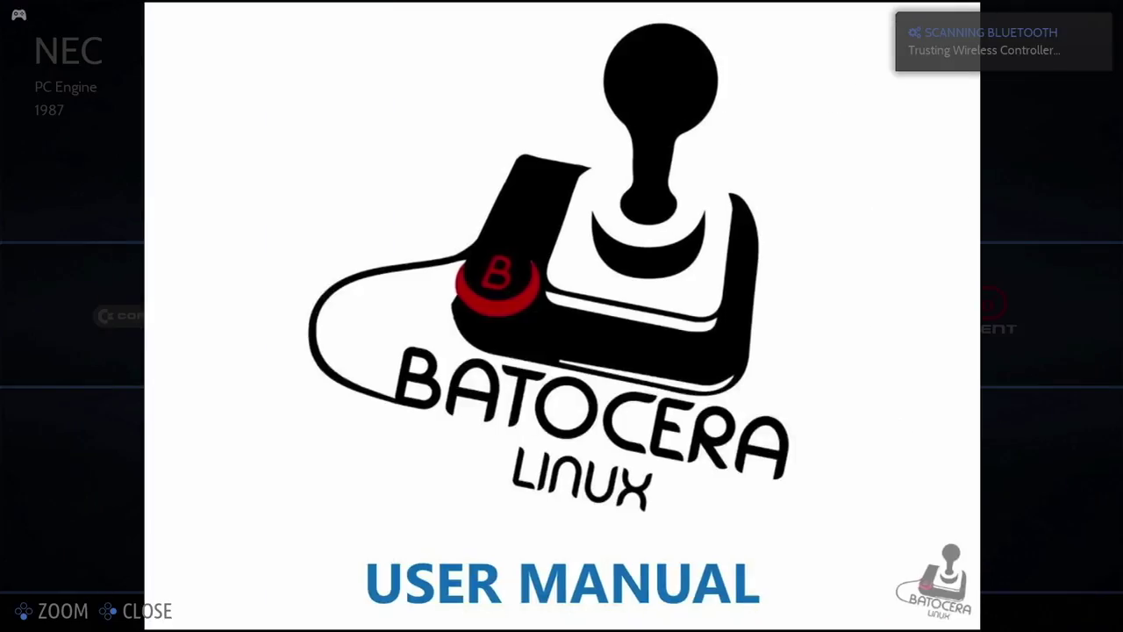
key(Escape)
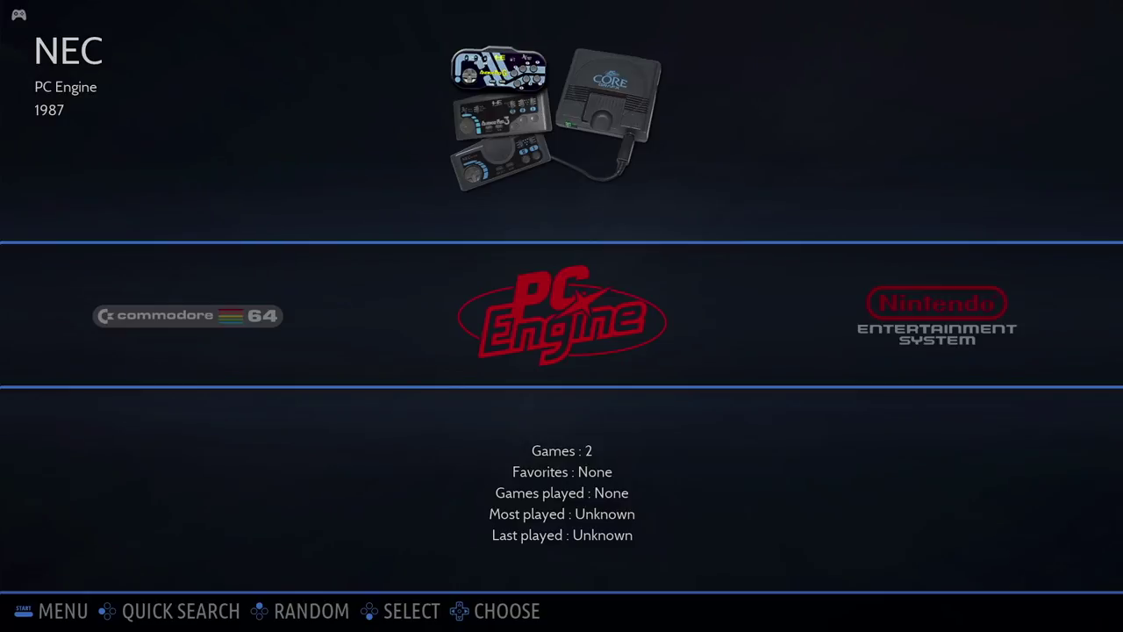
- Move on to the Nintendo Entertainment System in the carousel and open the system settings
key(Right)
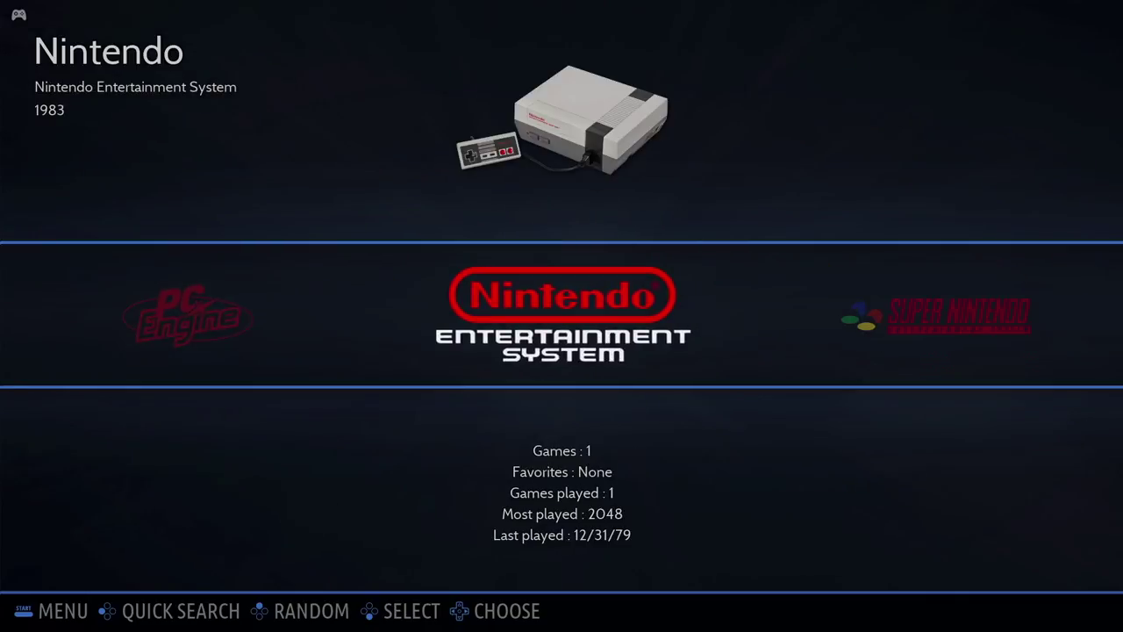
key(Return)
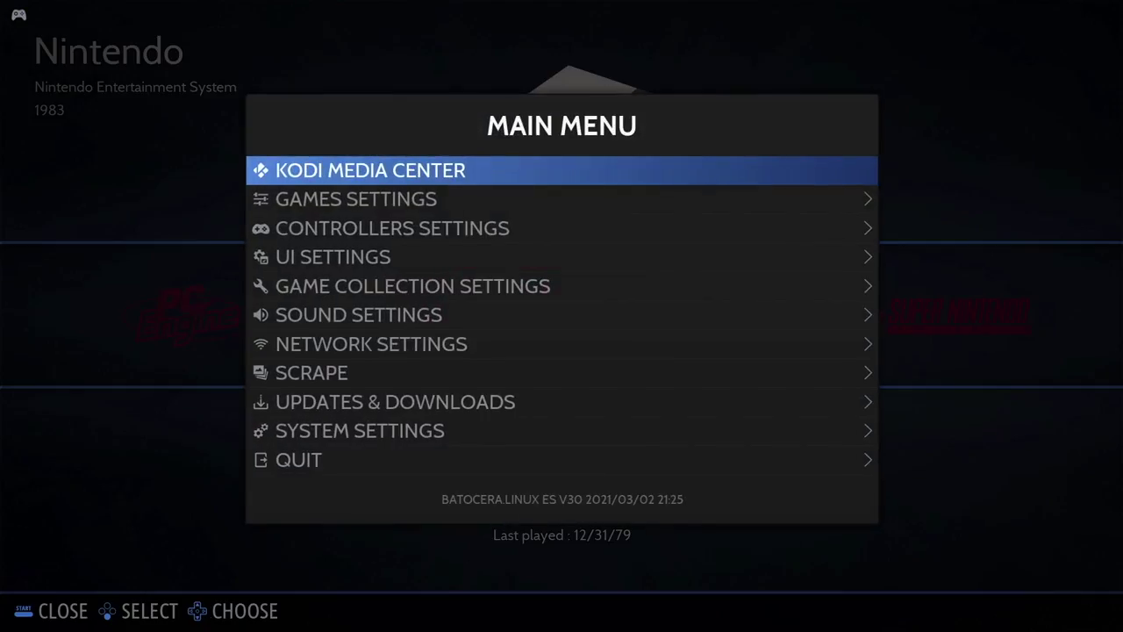
key(Down)
key(Down)
key(Down)
key(Down)
key(Down)
key(Down)
key(Down)
key(Down)
key(Down)
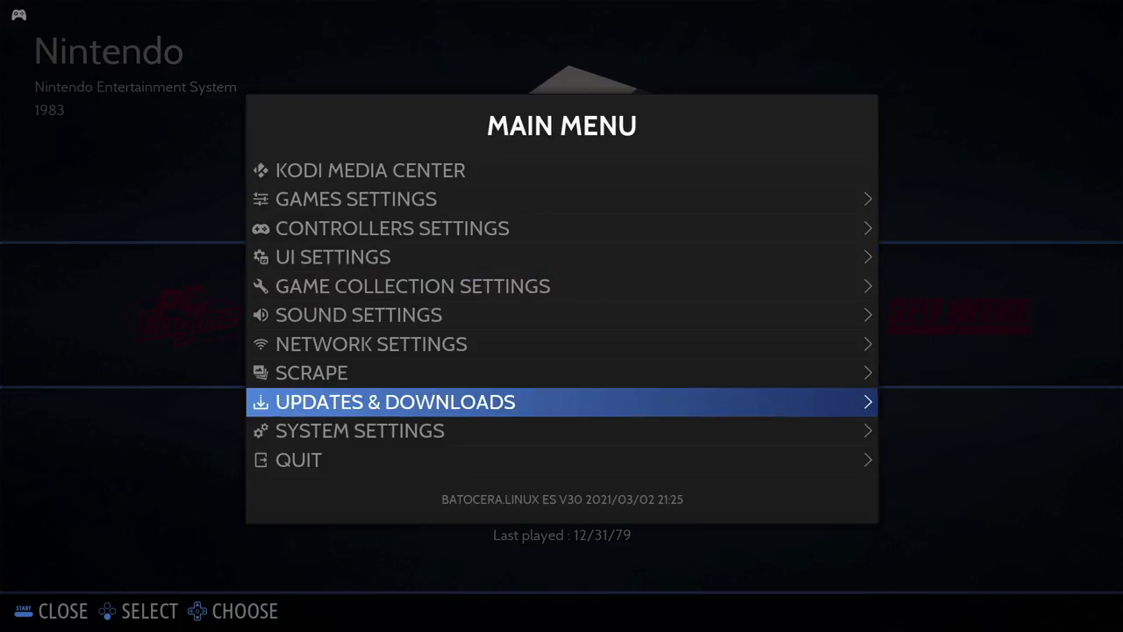
key(Return)
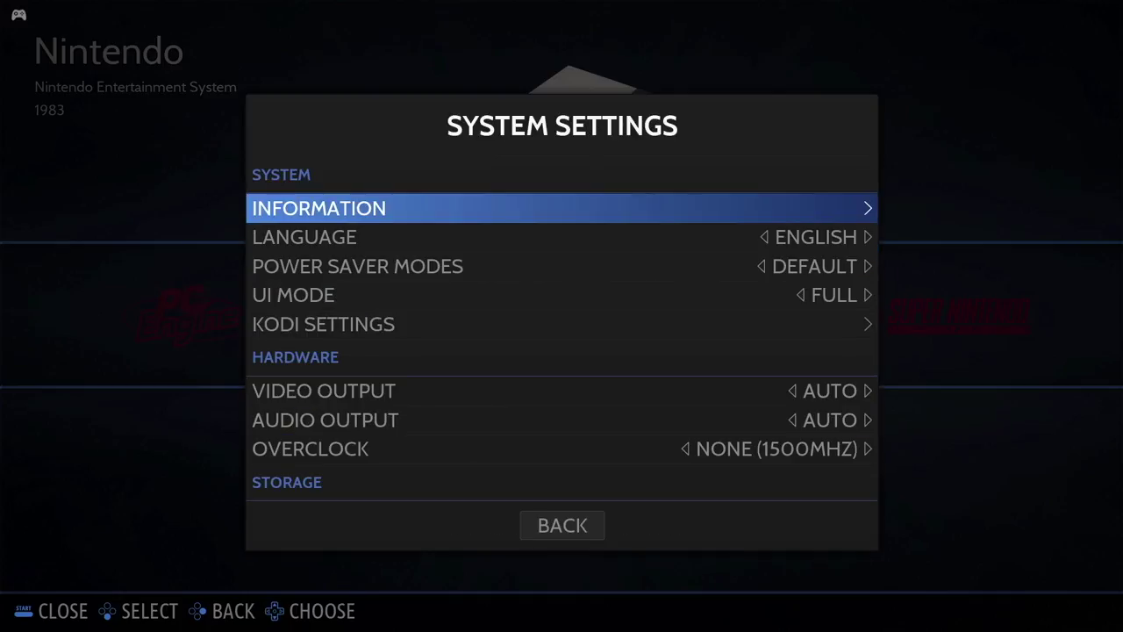
- Look through the available overclock options and return the setting to NONE (1500MHZ)
key(Down)
key(Down)
key(Down)
key(Down)
key(Down)
key(Down)
key(Down)
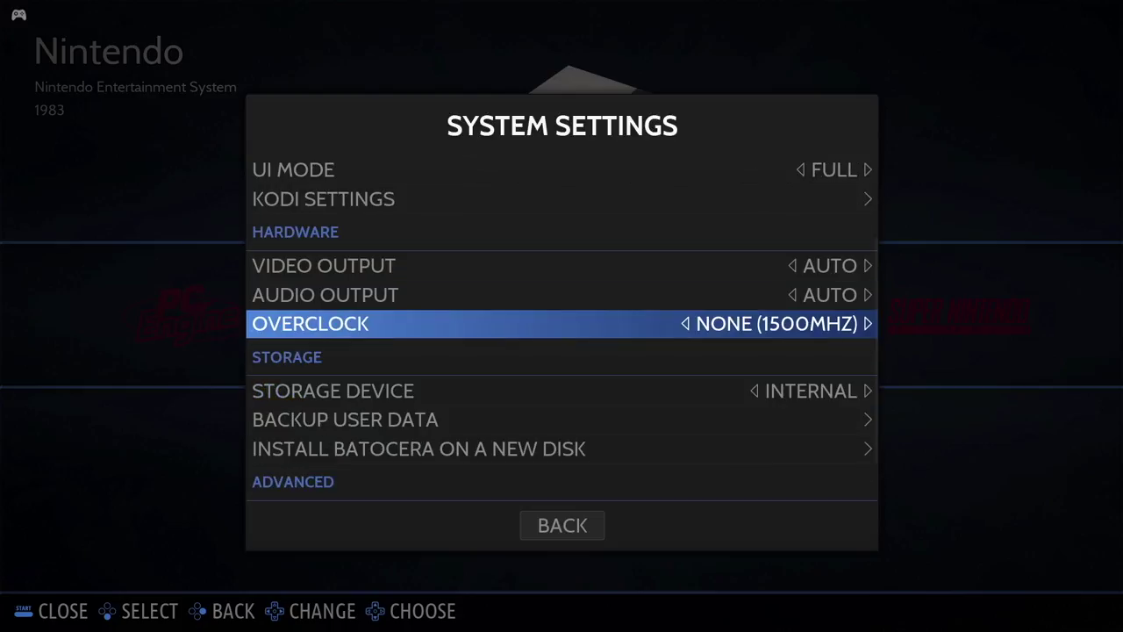
key(Right)
key(Right)
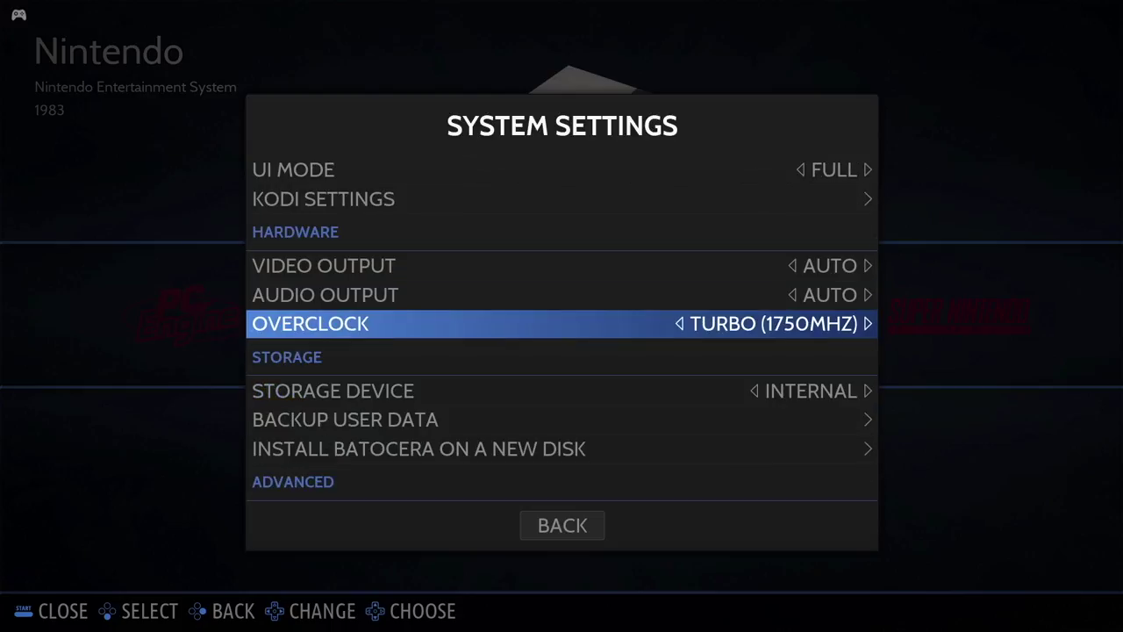
key(Right)
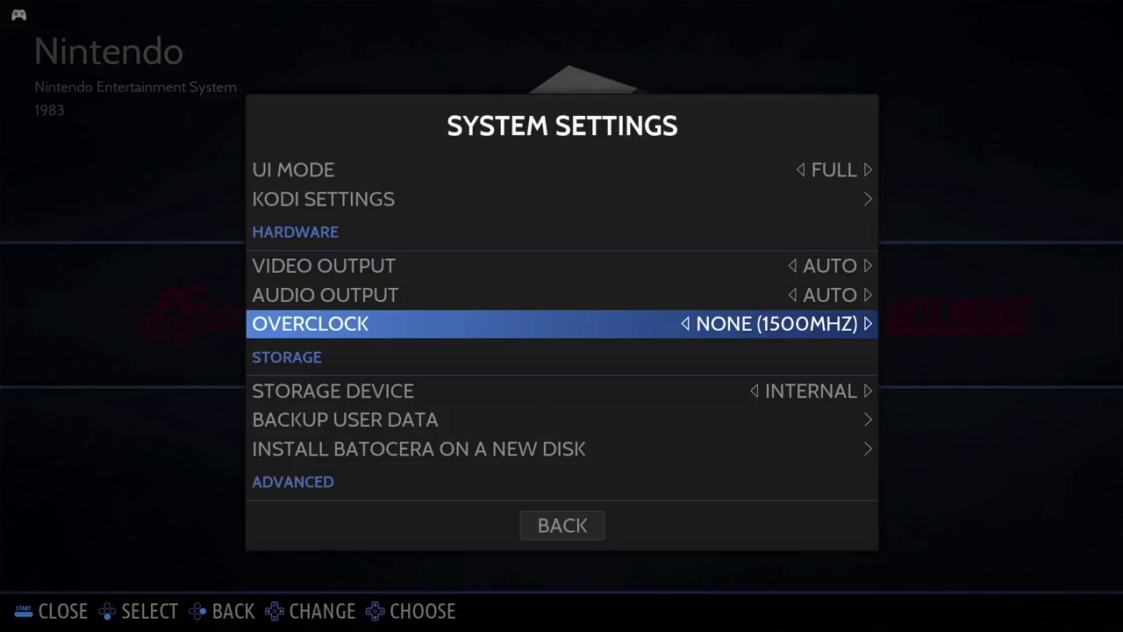
- Set the storage device to ANYEXTERNAL and leave the system settings
key(Down)
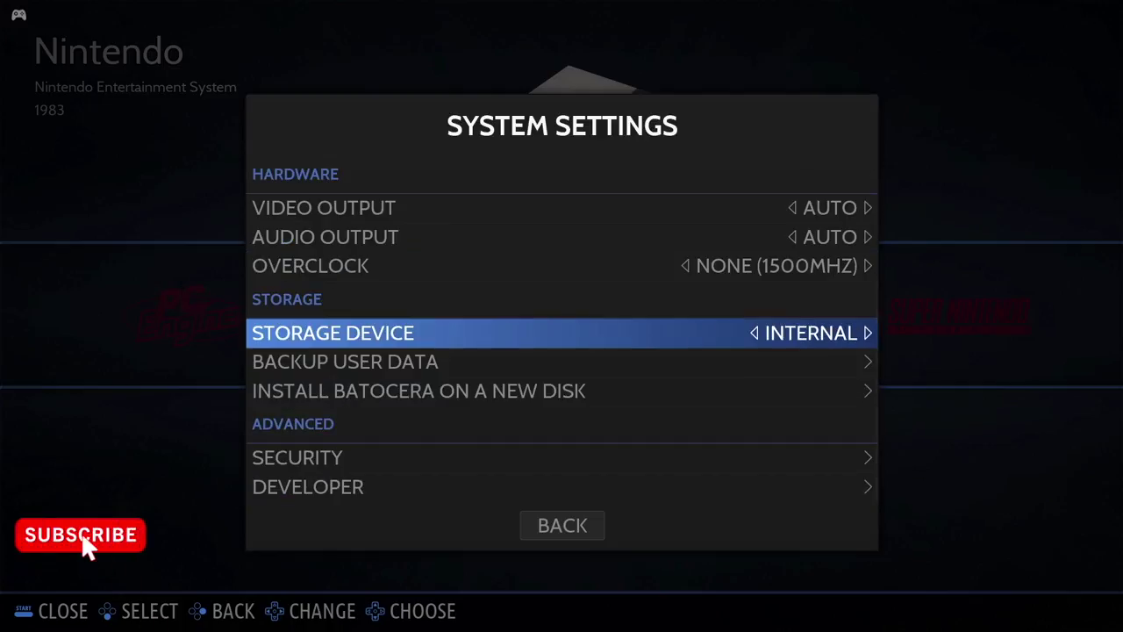
key(Right)
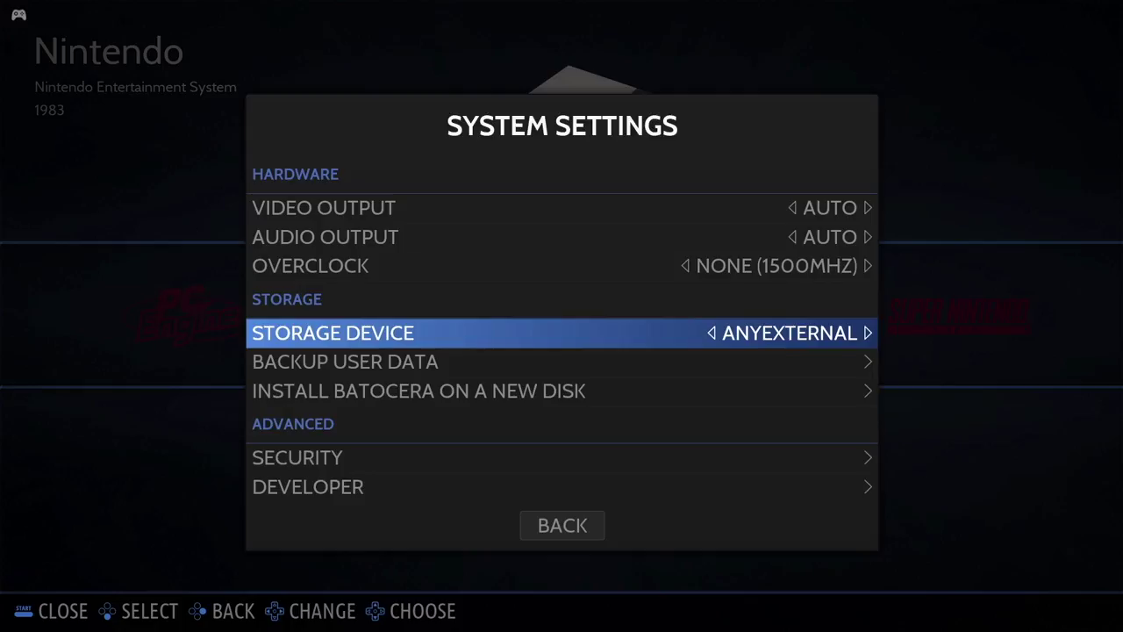
key(BackSpace)
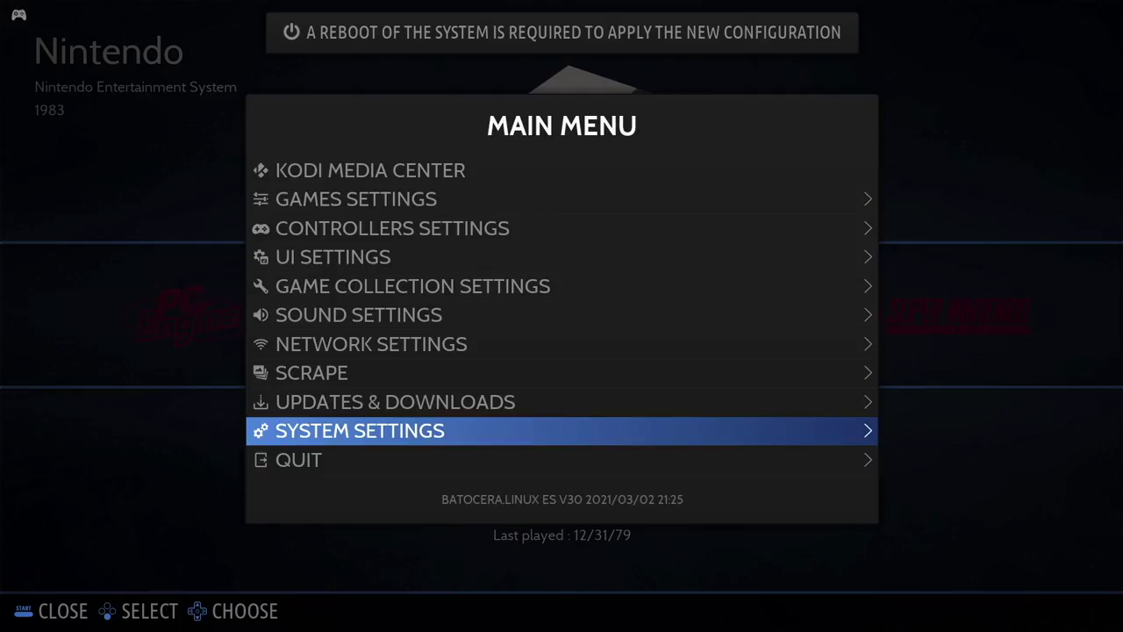
- Restart the system from the quit options
key(Down)
key(Return)
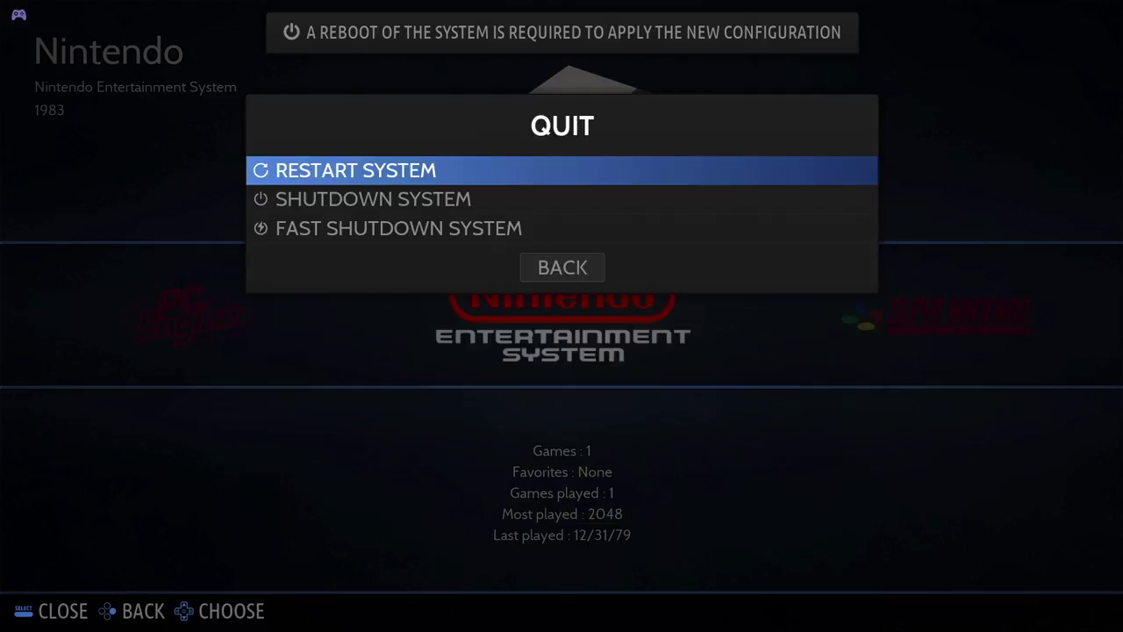
key(Down)
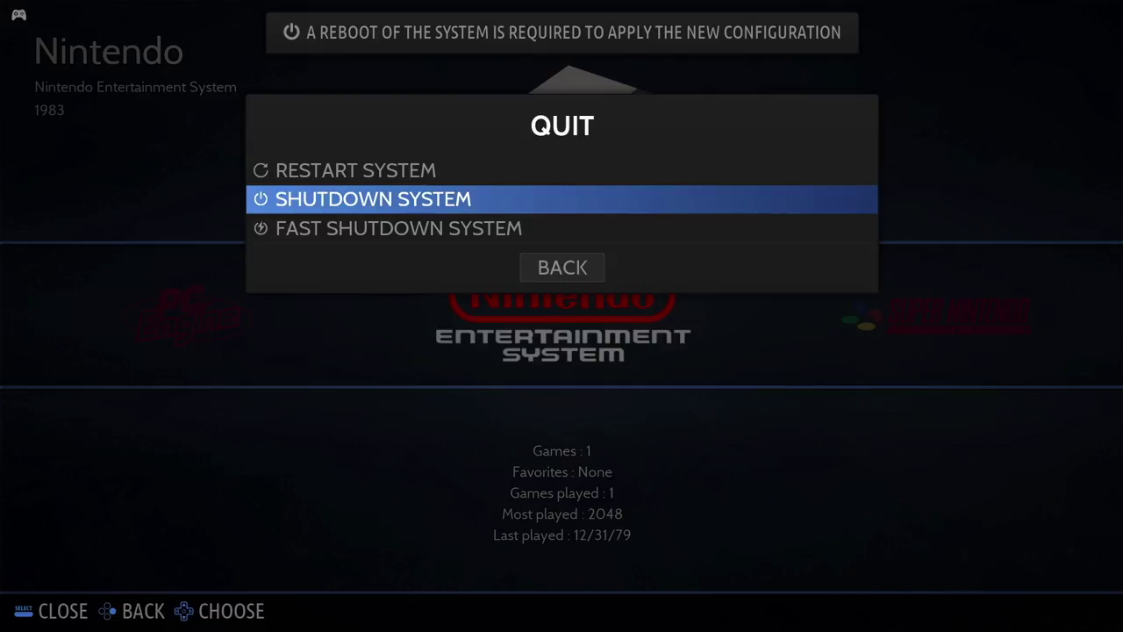
key(Up)
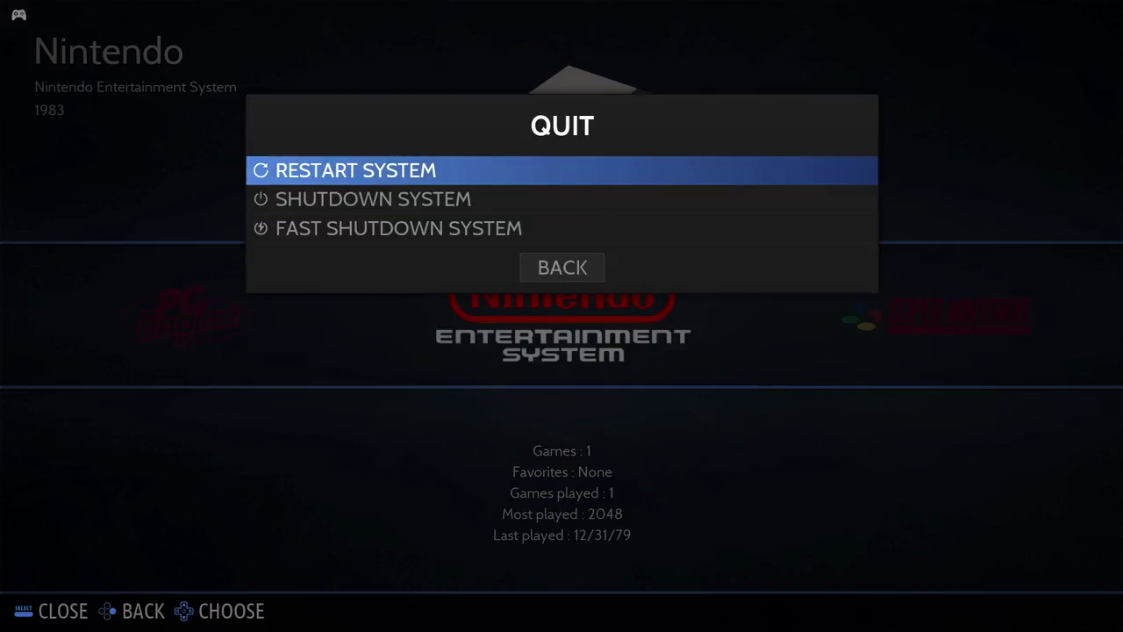
key(Return)
key(Return)
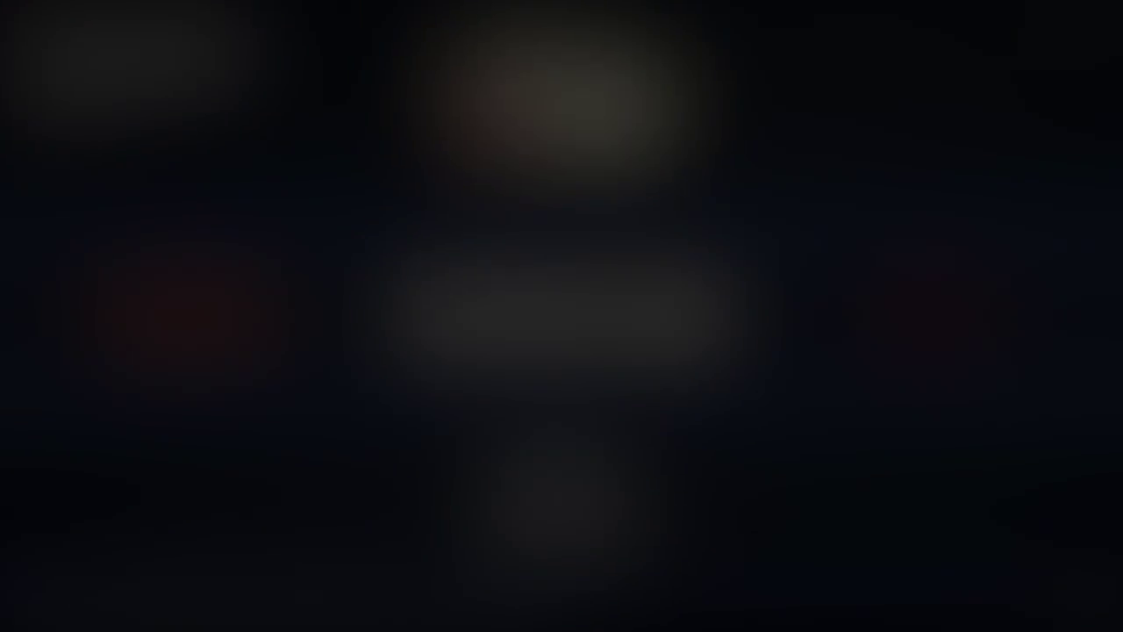
- Open the network settings from the main menu
key(Return)
key(Down)
key(Down)
key(Down)
key(Down)
key(Down)
key(Down)
key(Return)
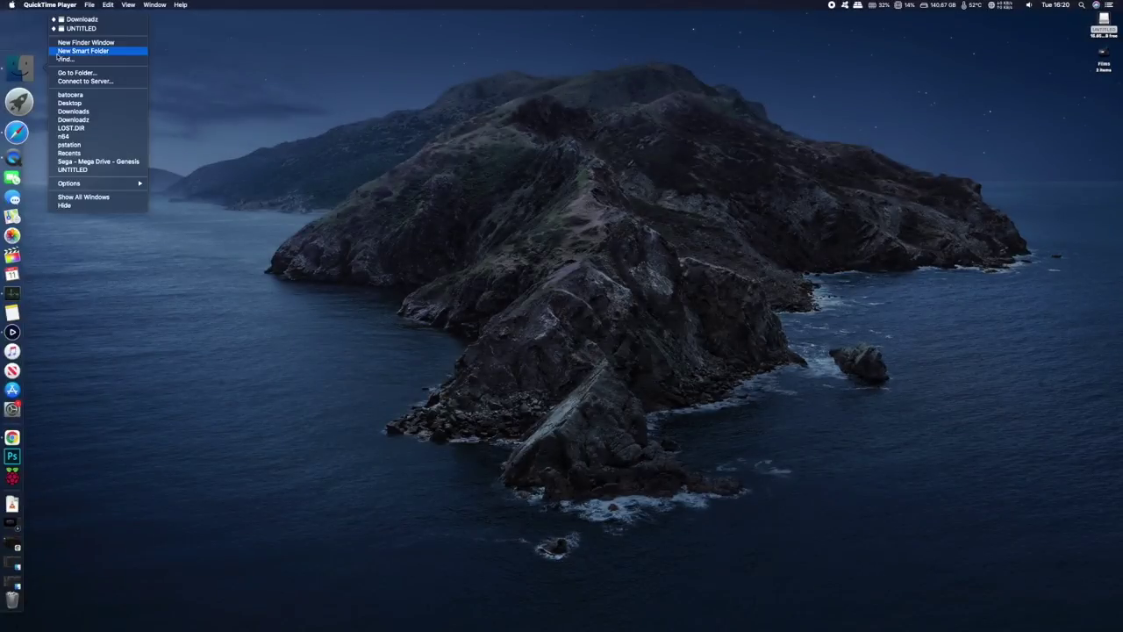
- Switch to Finder on the Mac, connect to the server smb://192.168.0.56 as a guest and open its share volume
click(81, 19)
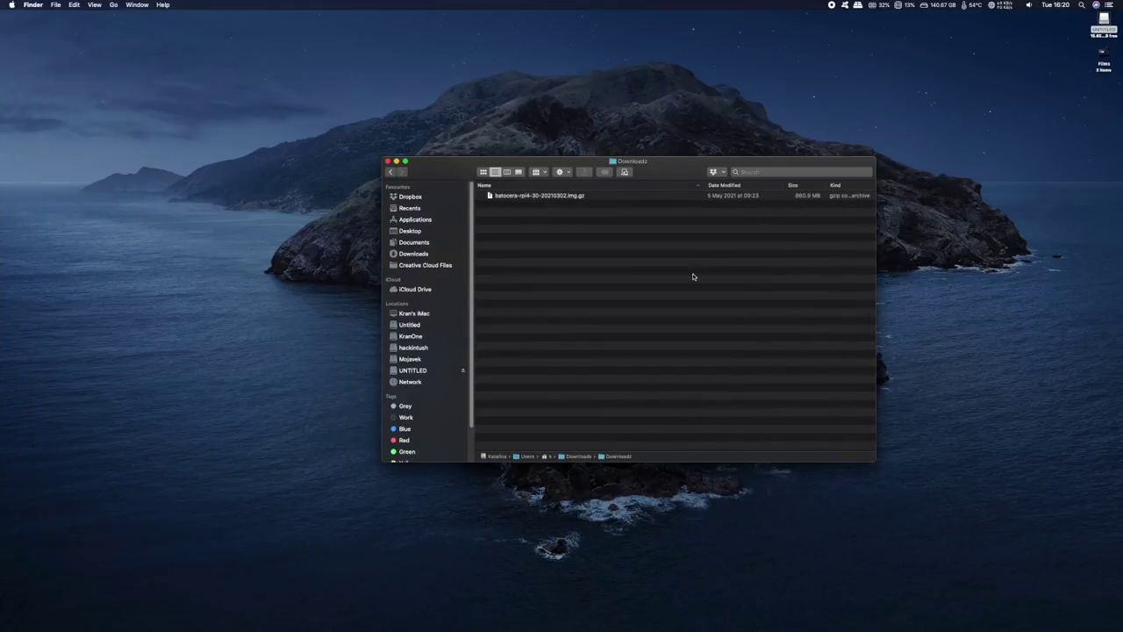
click(624, 172)
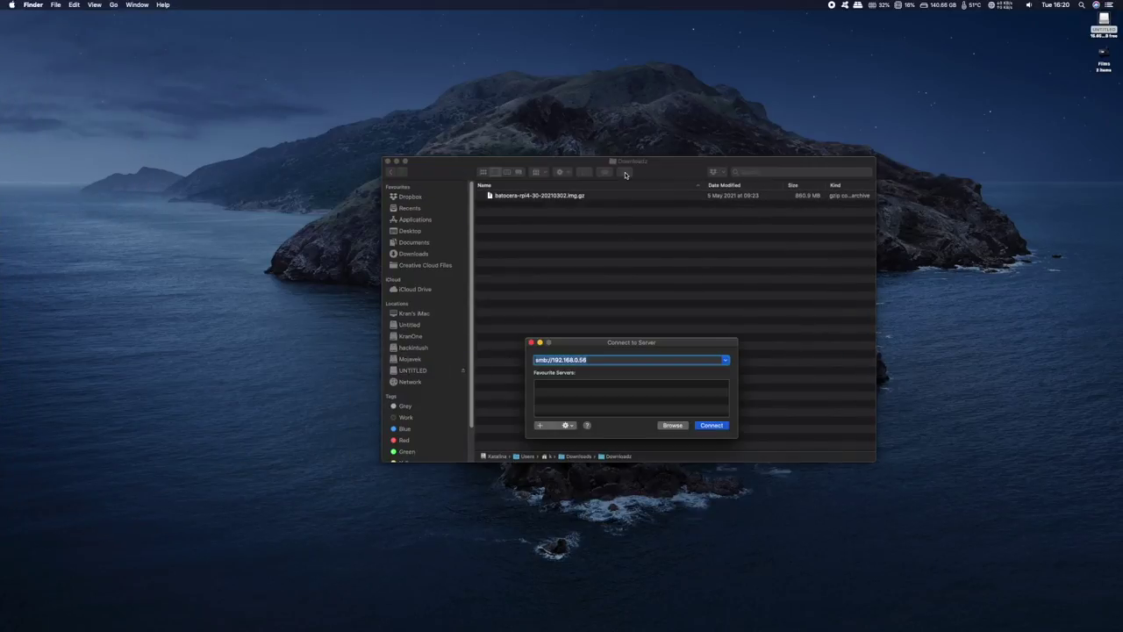
click(601, 360)
click(709, 426)
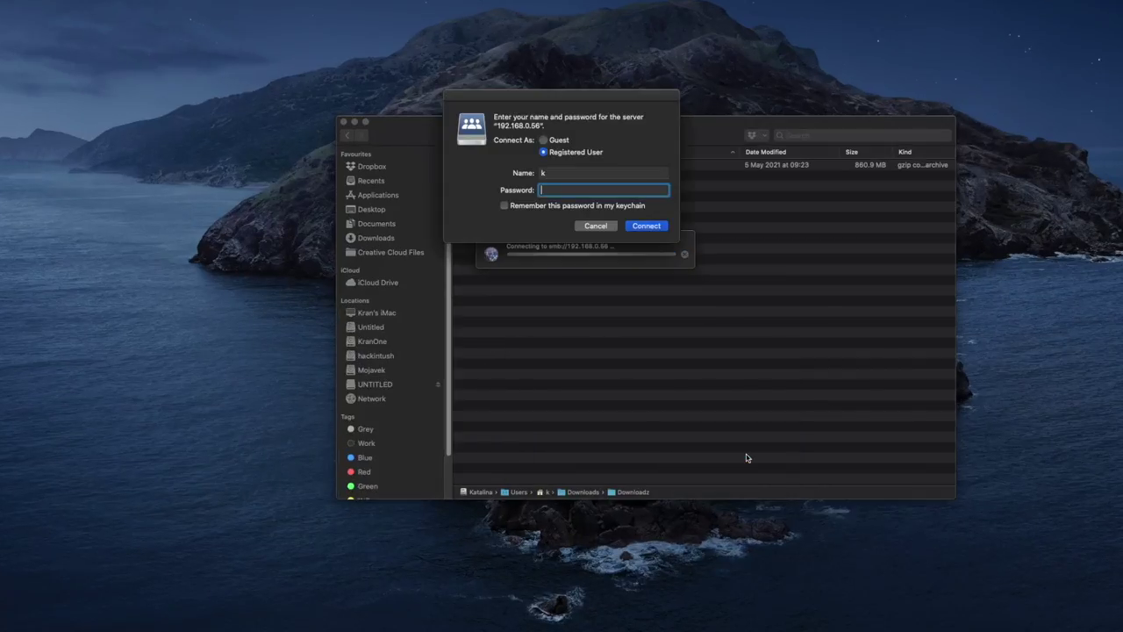
click(556, 142)
click(654, 174)
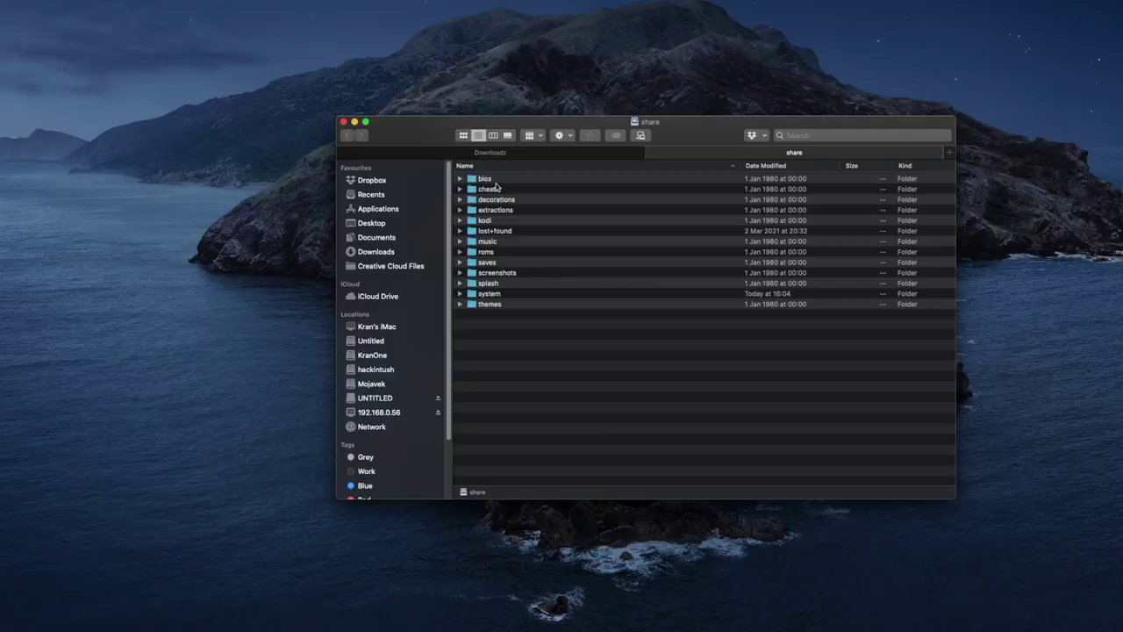
- Open the share's roms folder and copy games from the UNTITLED drive into the n64, psp and snes folders
click(488, 254)
double_click(488, 254)
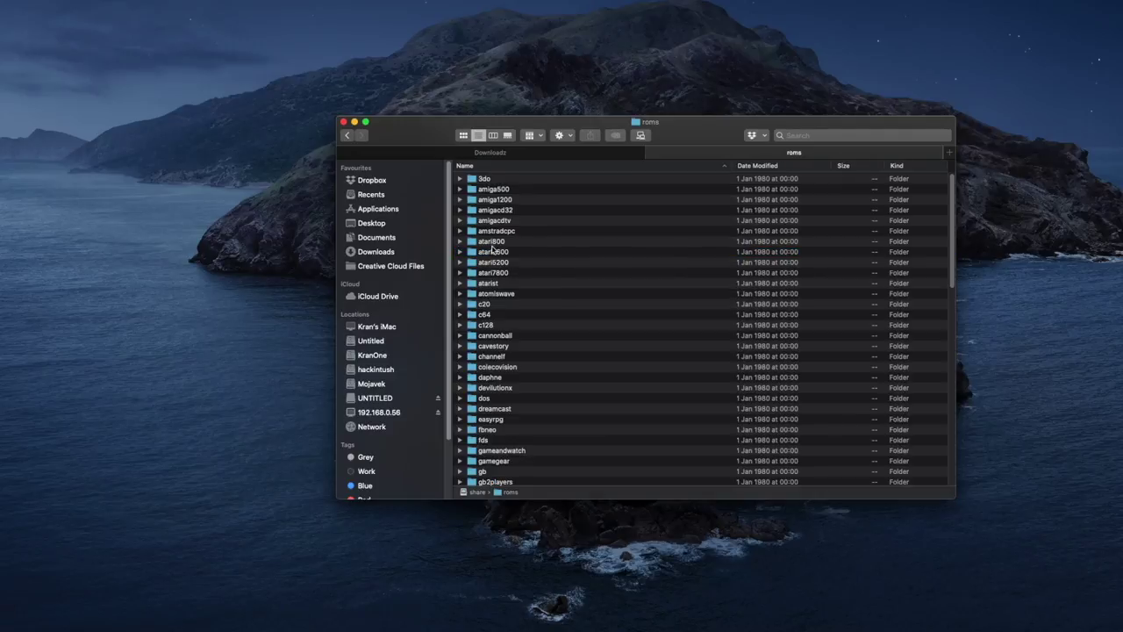
scroll(514, 231, down, 5)
scroll(516, 251, down, 6)
scroll(515, 251, up, 8)
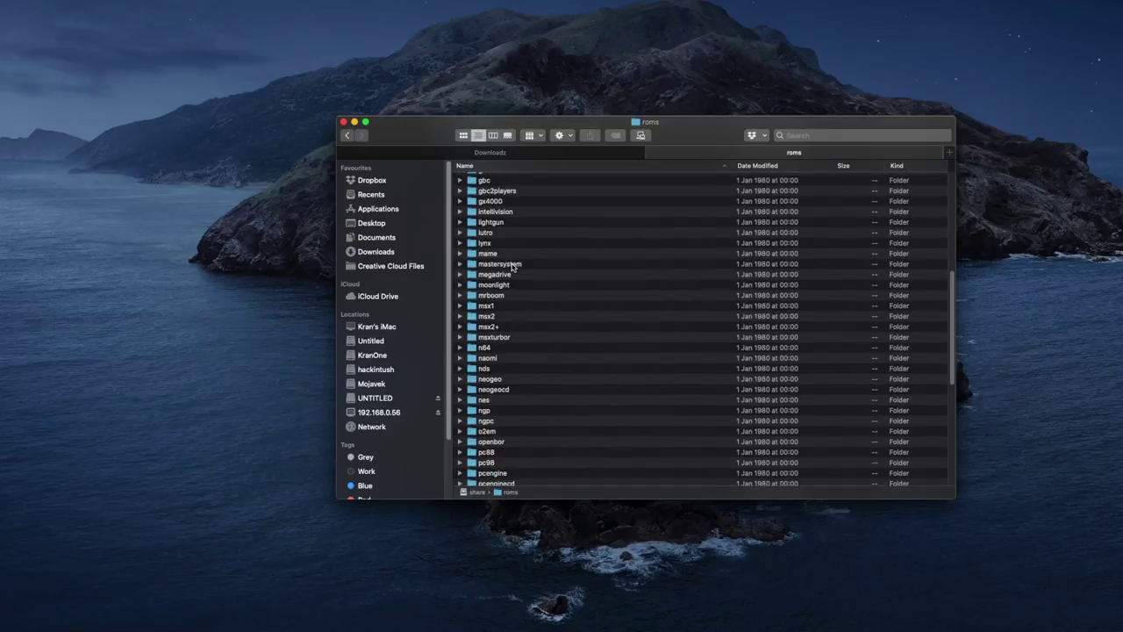
scroll(551, 237, up, 1)
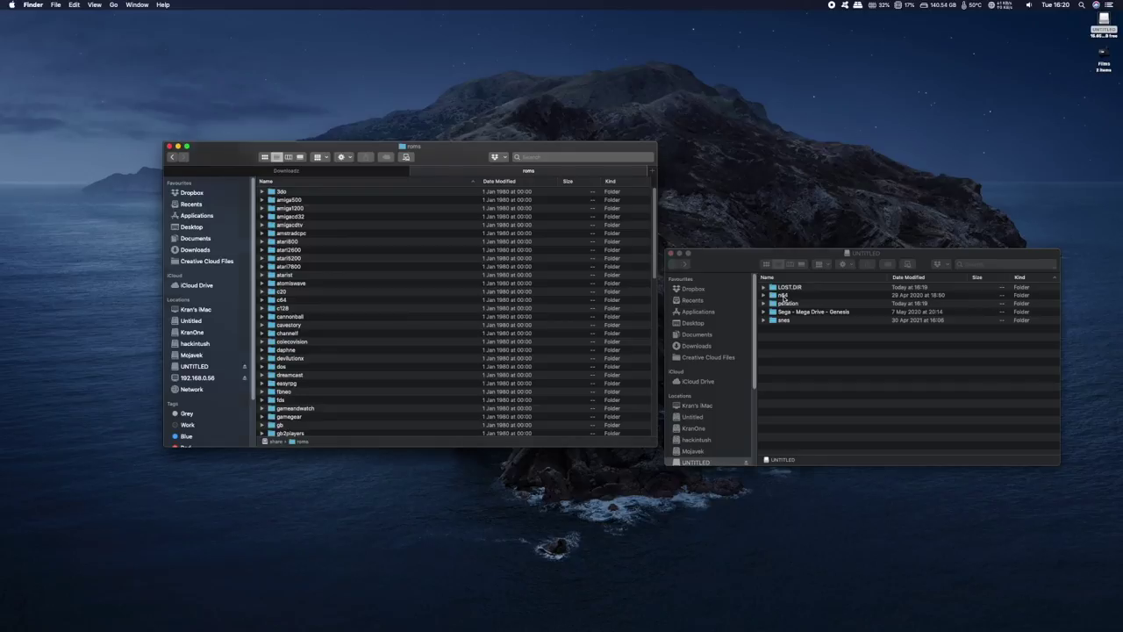
click(783, 298)
drag(787, 313, 282, 313)
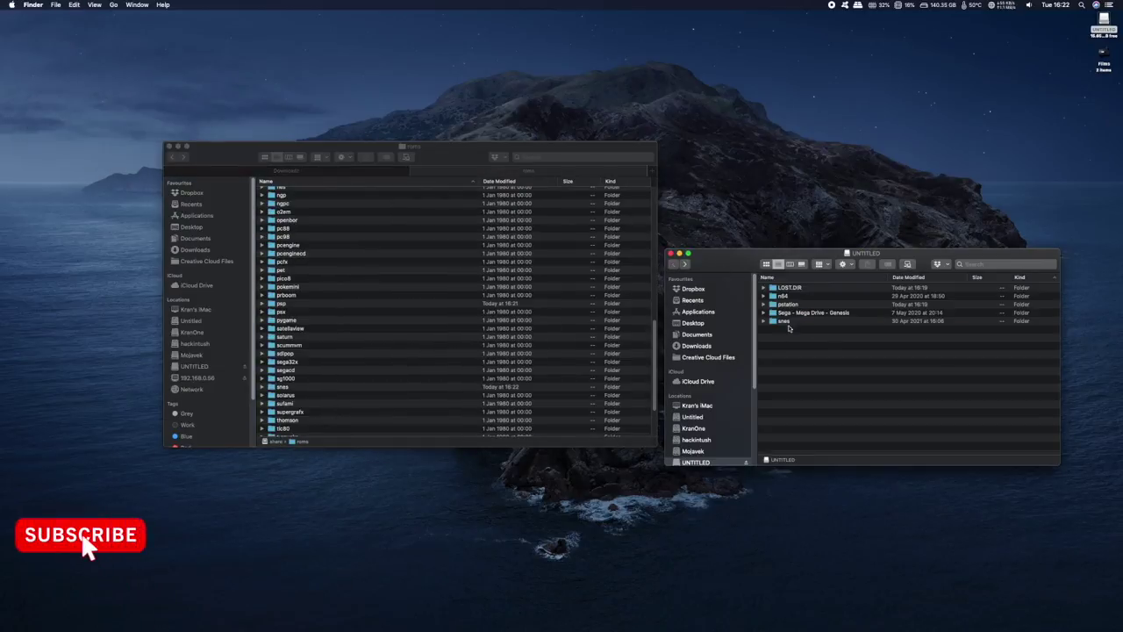
- Copy all games from the Sega - Mega Drive - Genesis folder into the sega32x roms folder, and minimise the roms window
double_click(813, 313)
key(super+a)
scroll(303, 320, down, 5)
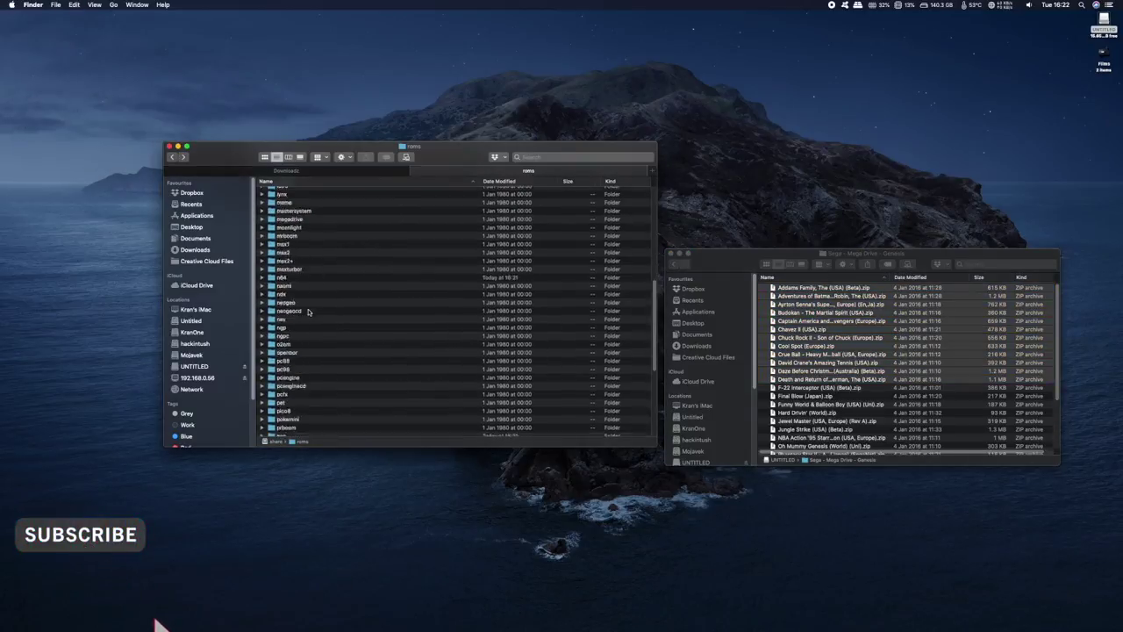
click(302, 317)
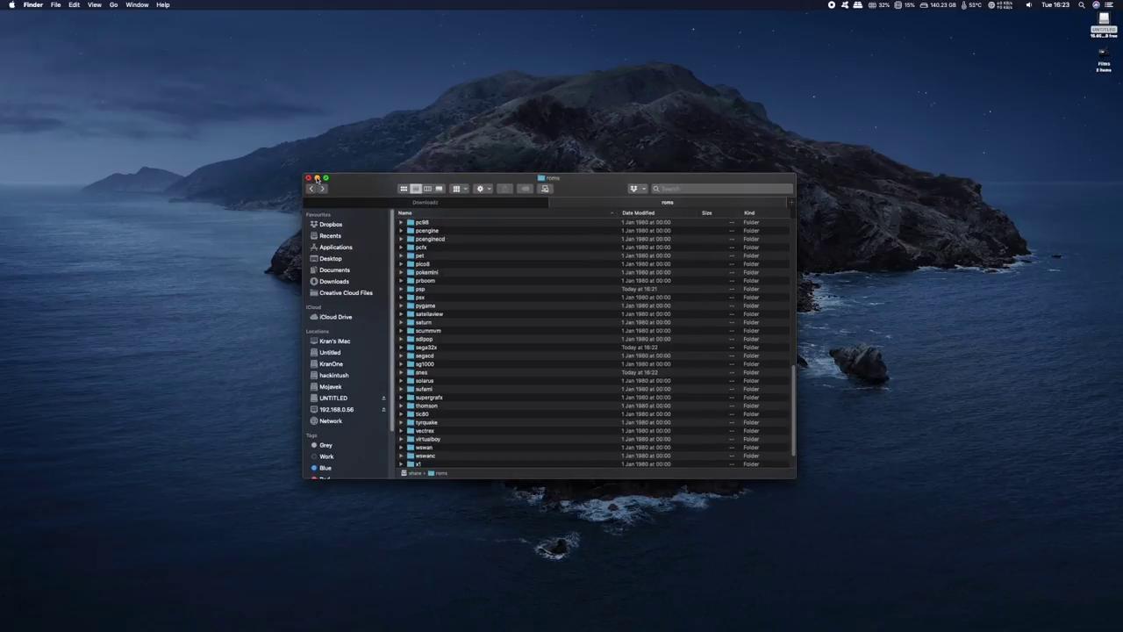
click(316, 178)
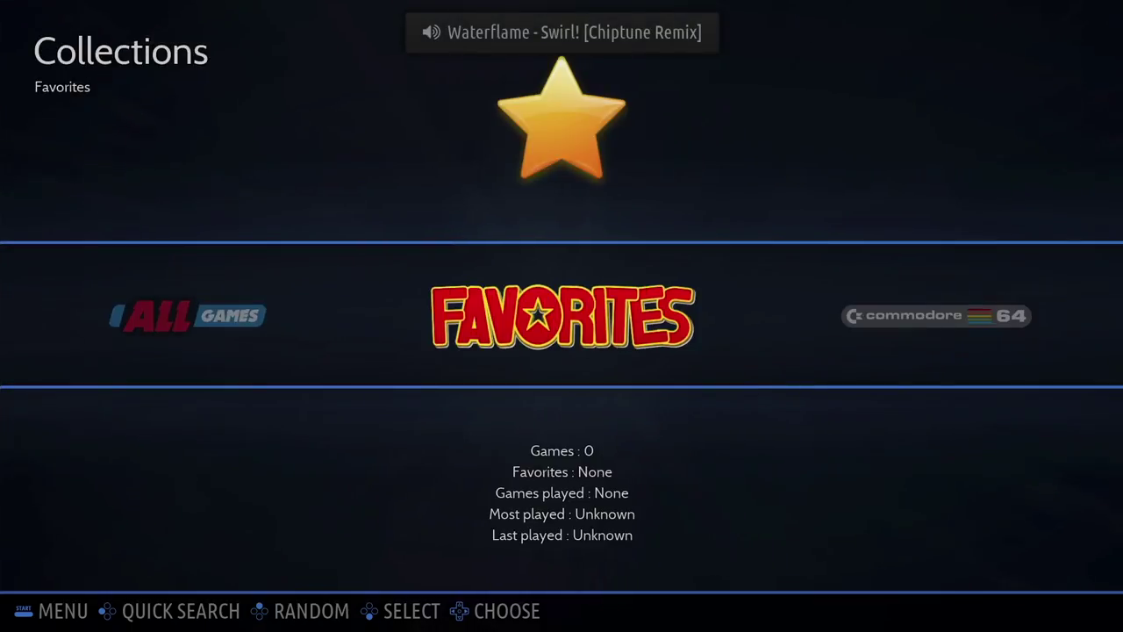
- Switch back to Batocera, look through the newly added titles in the All Games collection, and return to the system carousel
key(Left)
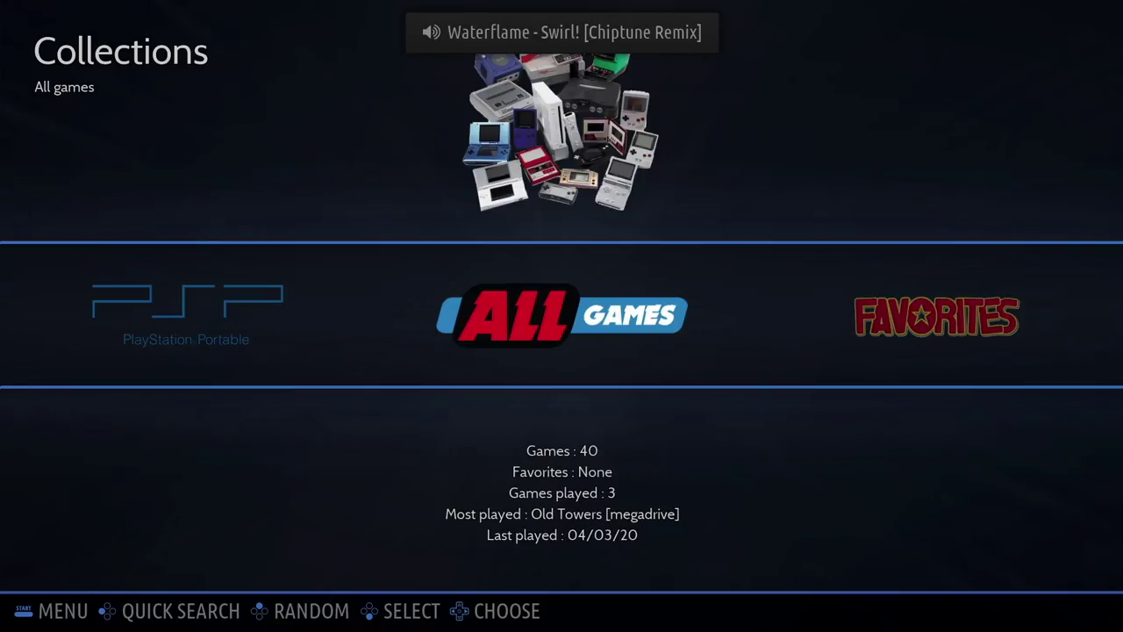
key(Return)
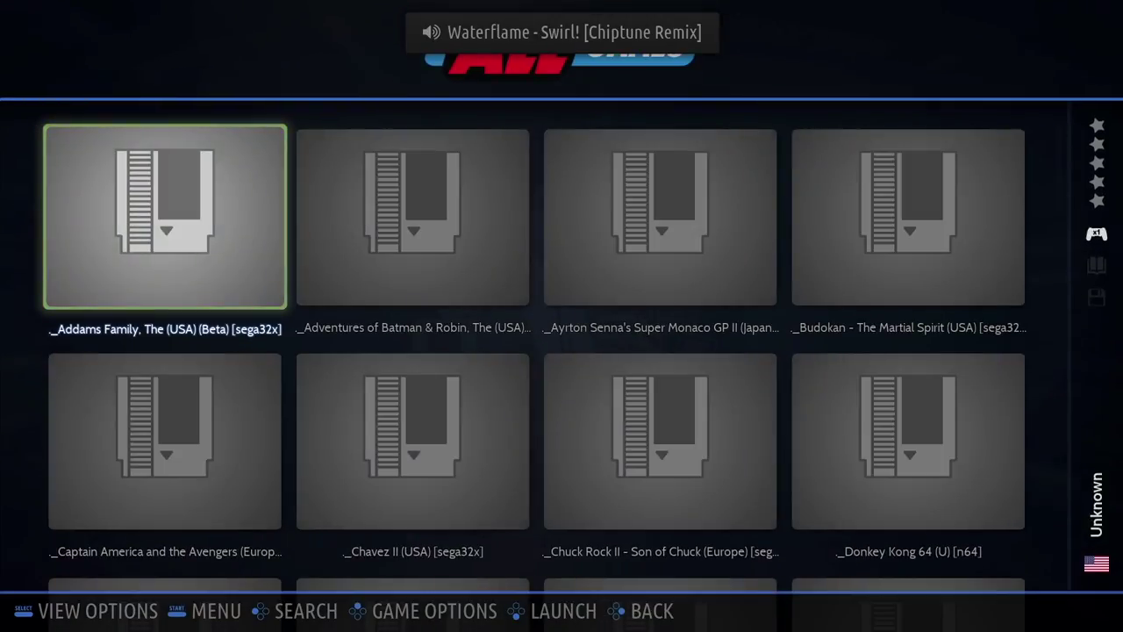
key(Down)
key(Down)
key(Down)
key(Down)
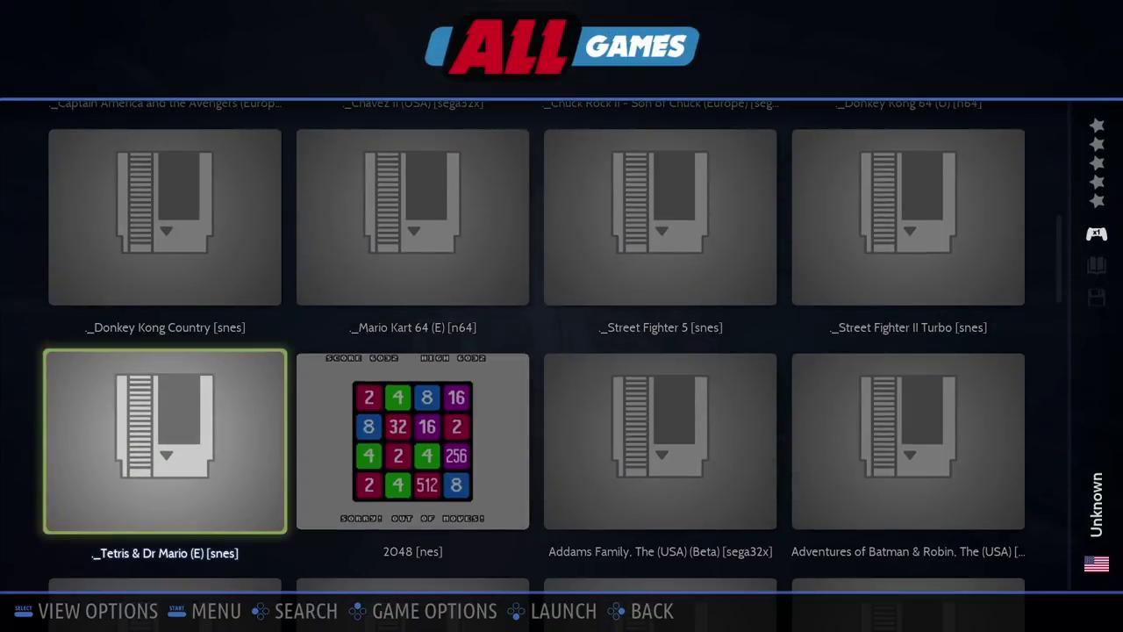
key(Down)
key(Down)
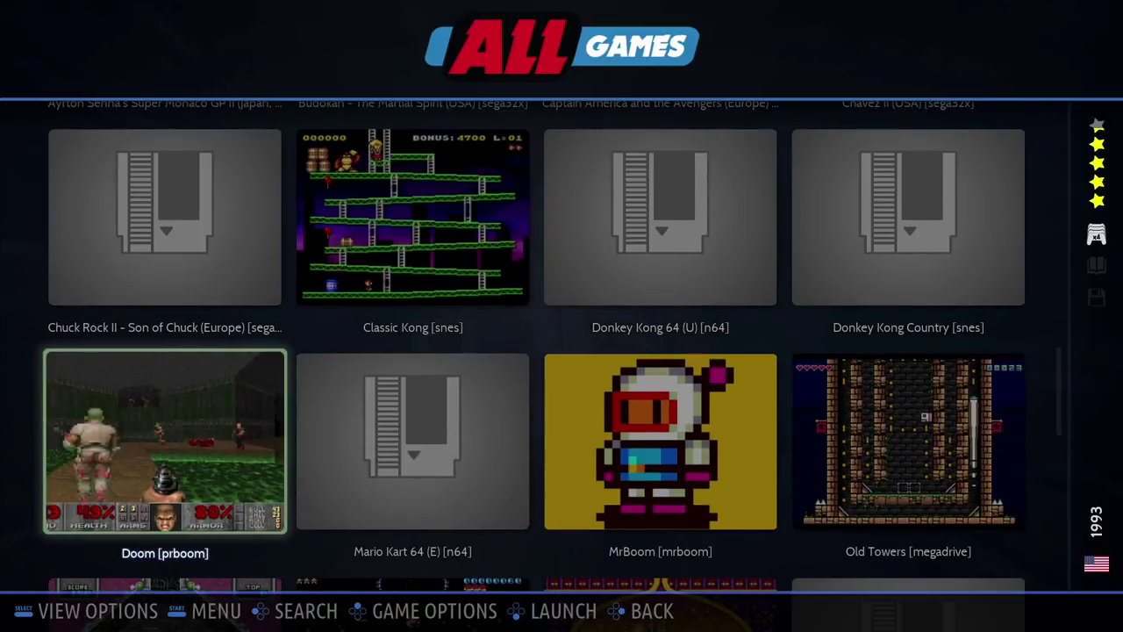
key(Down)
key(Down)
key(Down)
key(Right)
key(Right)
key(Right)
key(Up)
key(Up)
key(Up)
key(BackSpace)
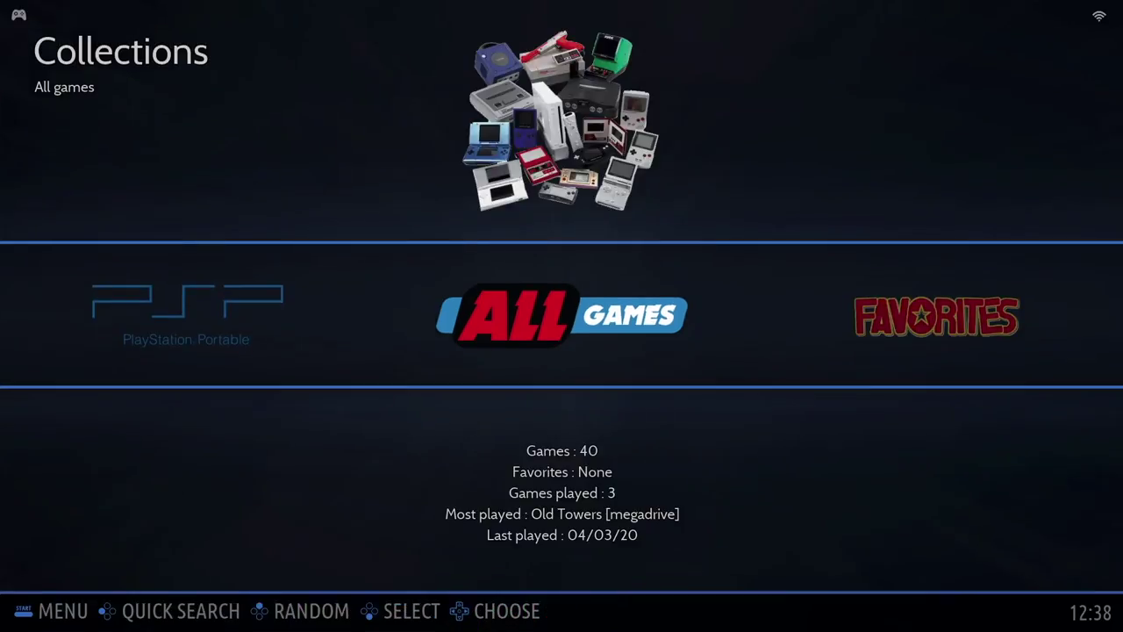
- Open the scraper settings from Batocera's main menu
key(Escape)
key(Down)
key(Down)
key(Down)
key(Down)
key(Down)
key(Down)
key(Down)
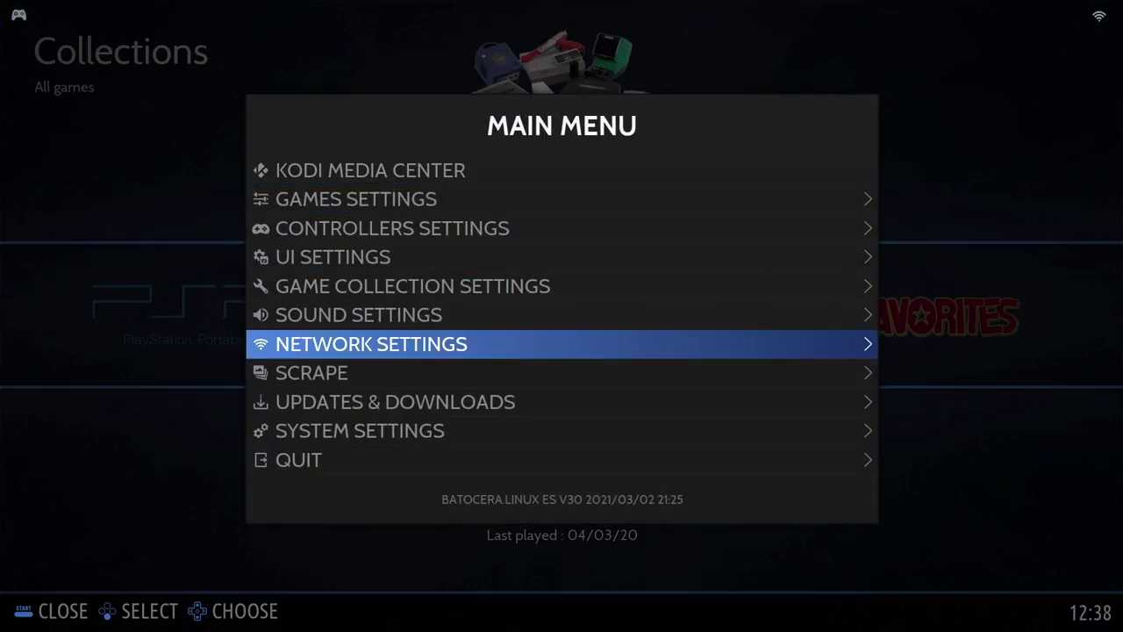
key(Return)
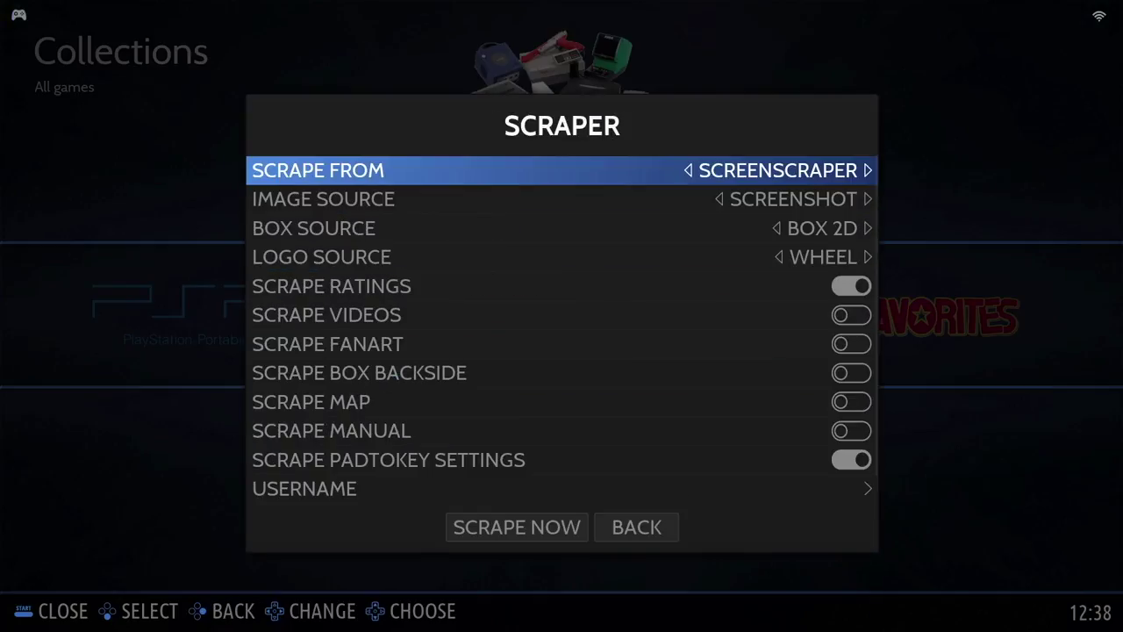
- Keep ScreenScraper with the Screenshot, Box 2D and Wheel sources, and turn on scraping of videos
key(Down)
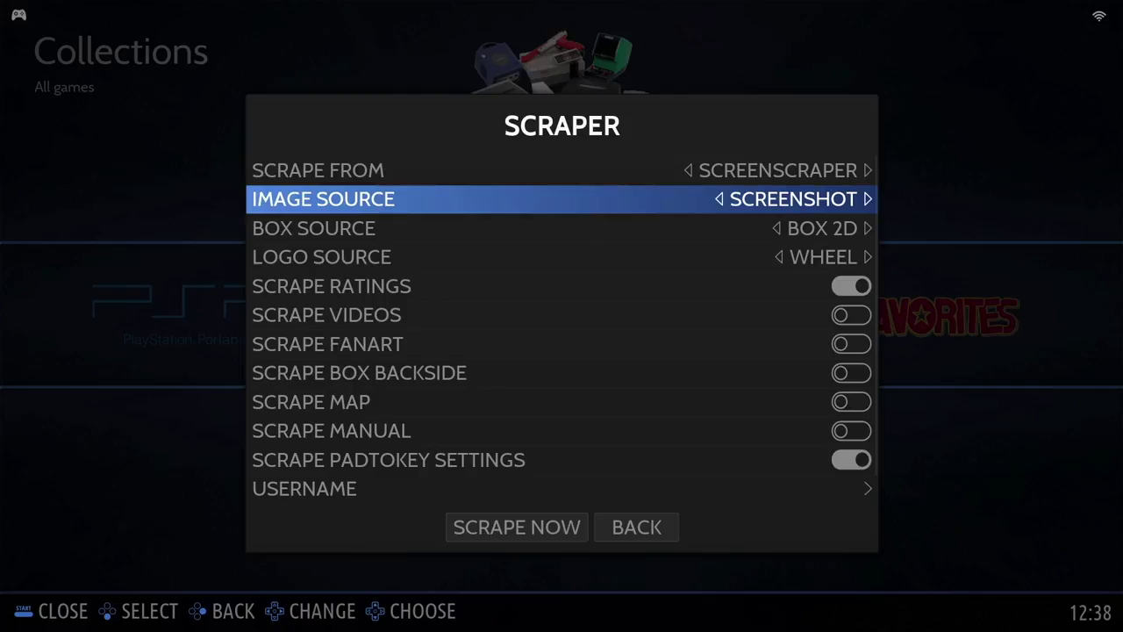
key(Down)
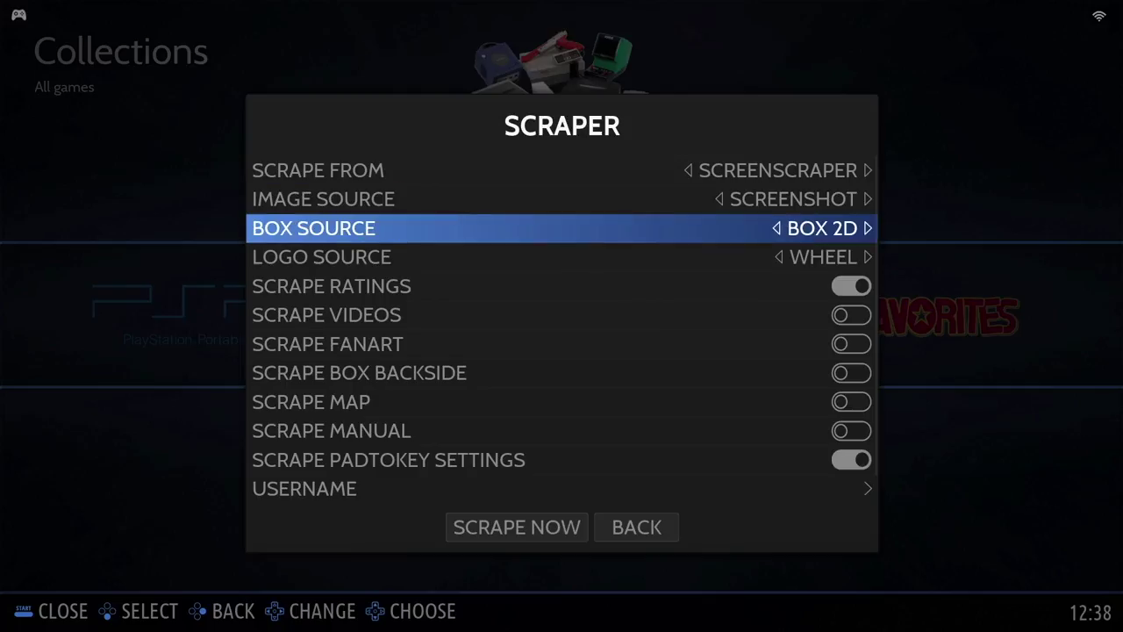
key(Down)
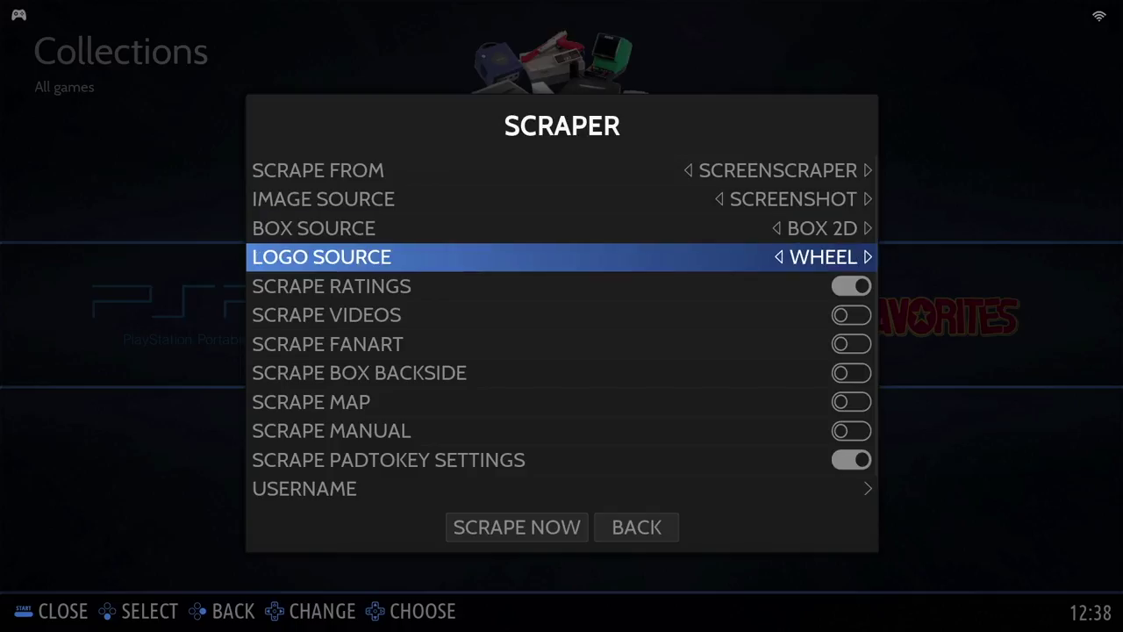
key(Down)
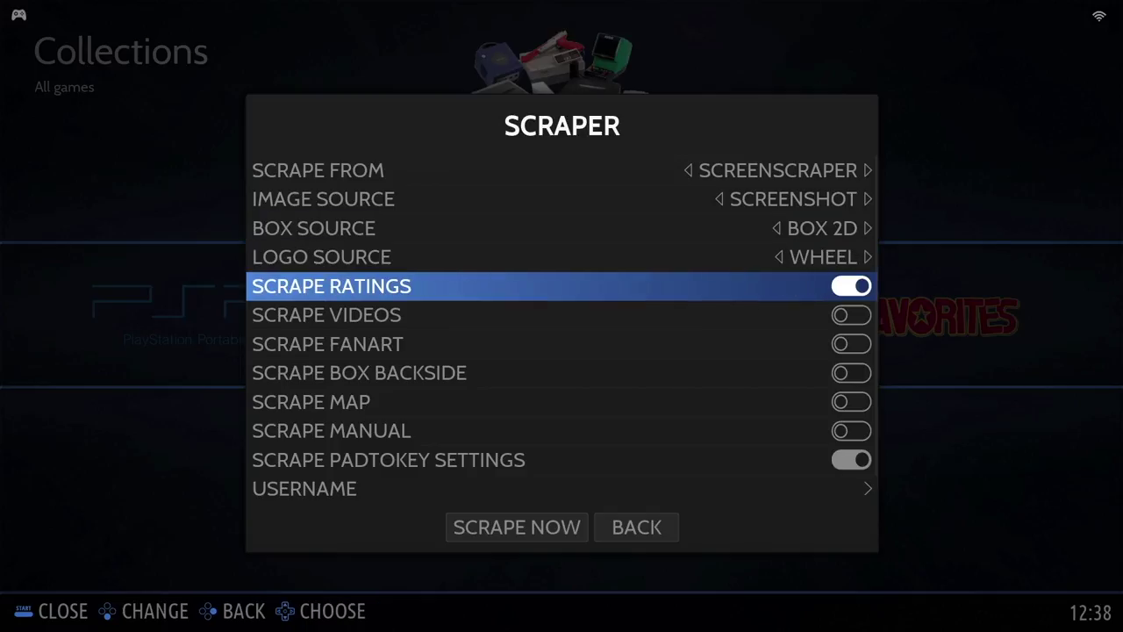
key(Down)
key(Return)
- Leave the remaining scraper options as they are and proceed to the scrape run setup
key(Down)
key(Down)
key(Down)
key(Down)
key(Down)
key(Down)
key(Down)
key(Down)
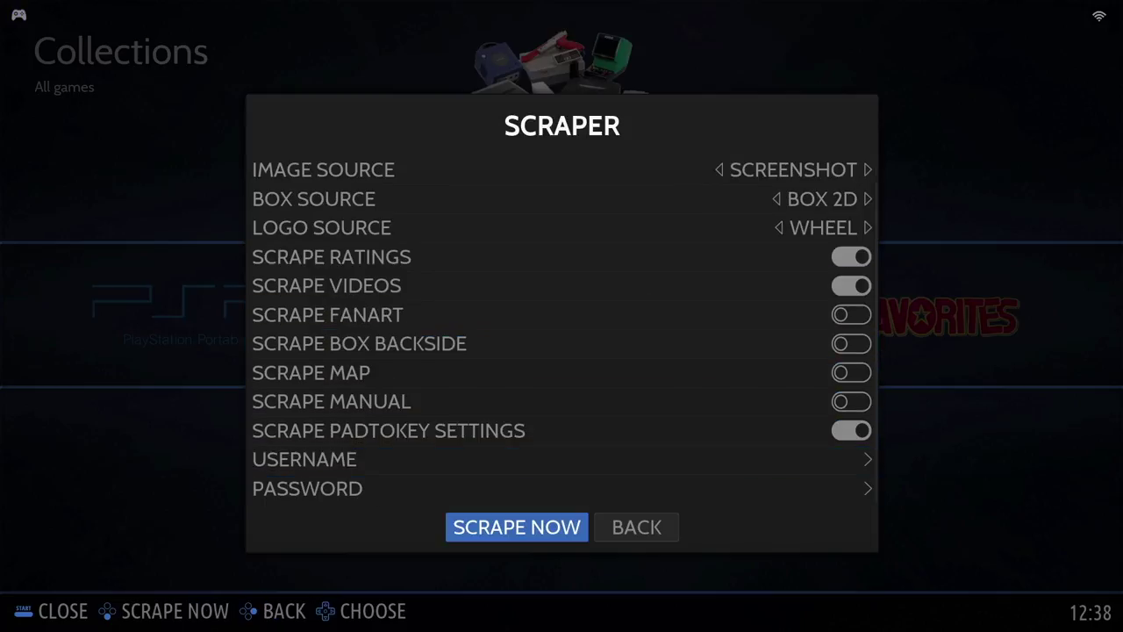
key(Return)
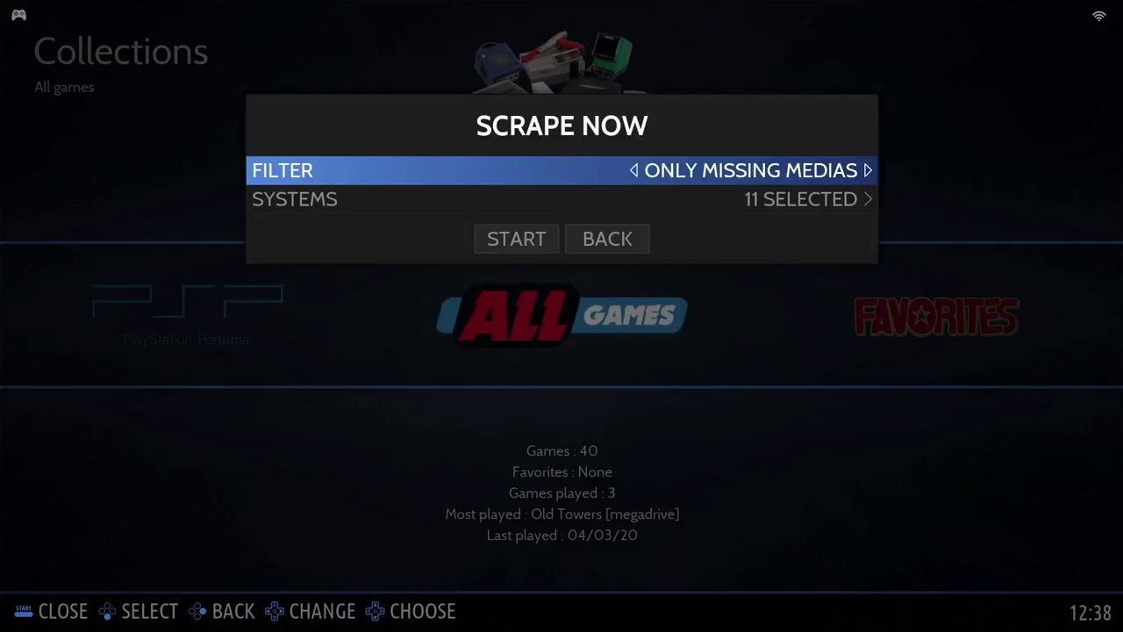
- Check the list of systems, keep them all selected with the Only Missing Medias filter, and start scraping
key(Down)
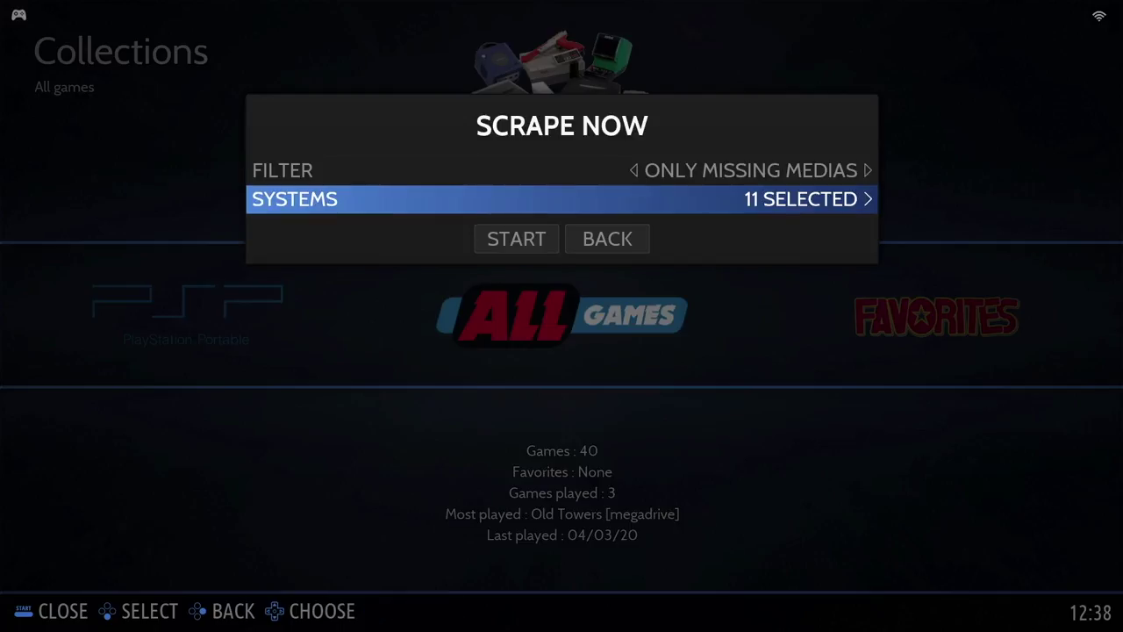
key(Return)
key(Down)
key(Down)
key(Down)
key(Down)
key(Down)
key(Down)
key(Down)
key(Down)
key(Down)
key(Down)
key(Down)
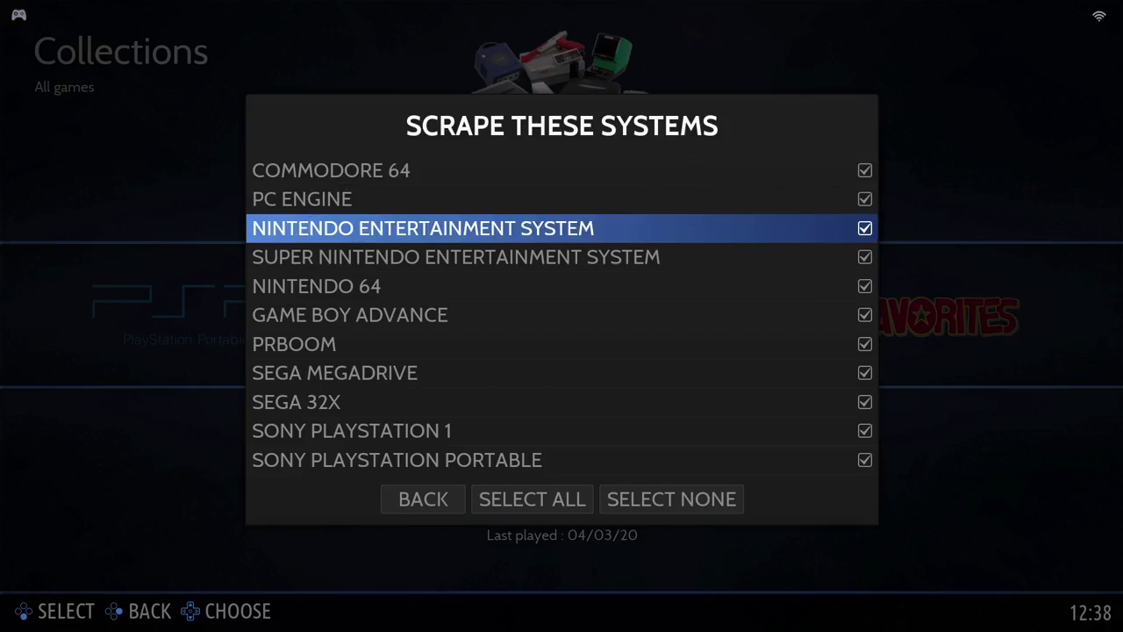
key(Return)
key(Down)
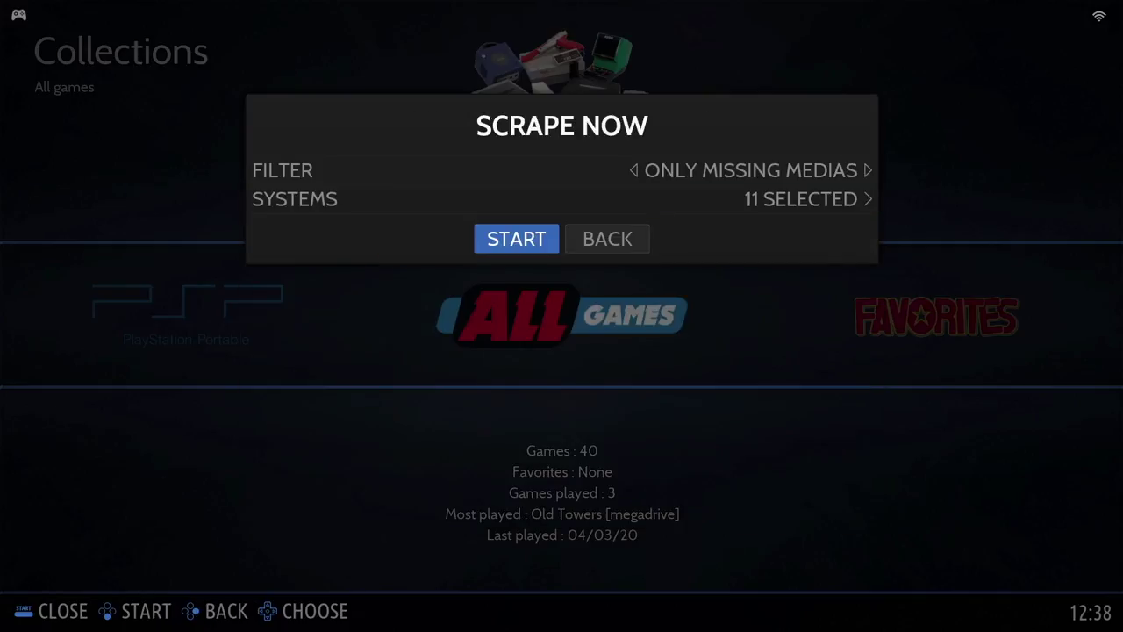
key(Return)
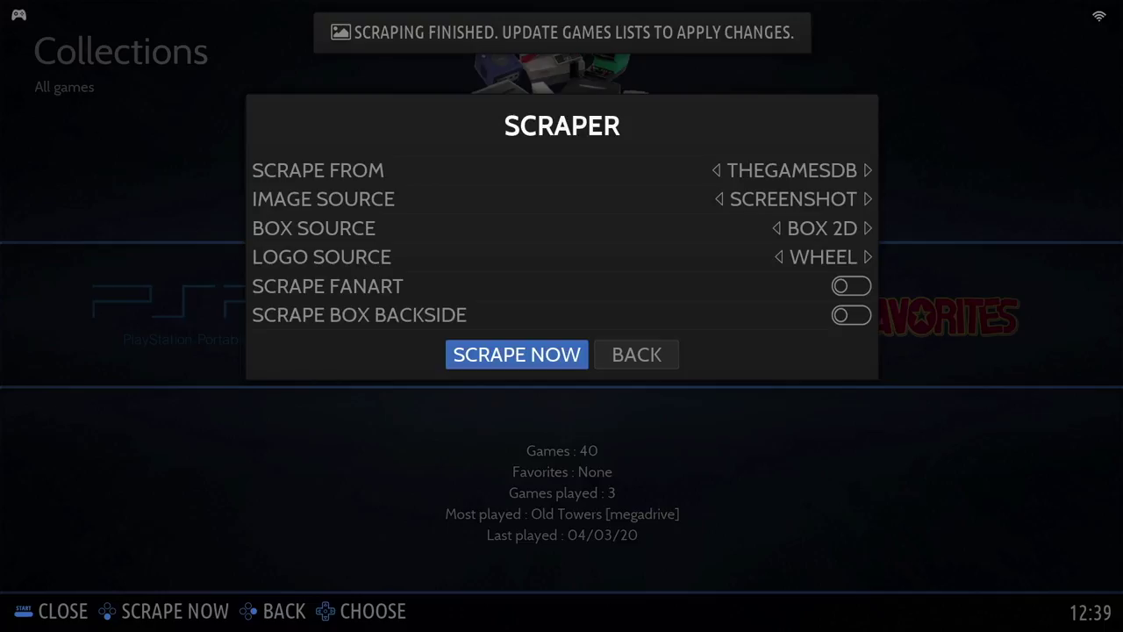
- Leave the scraper settings and update the games lists from the games settings, confirming the update
key(Right)
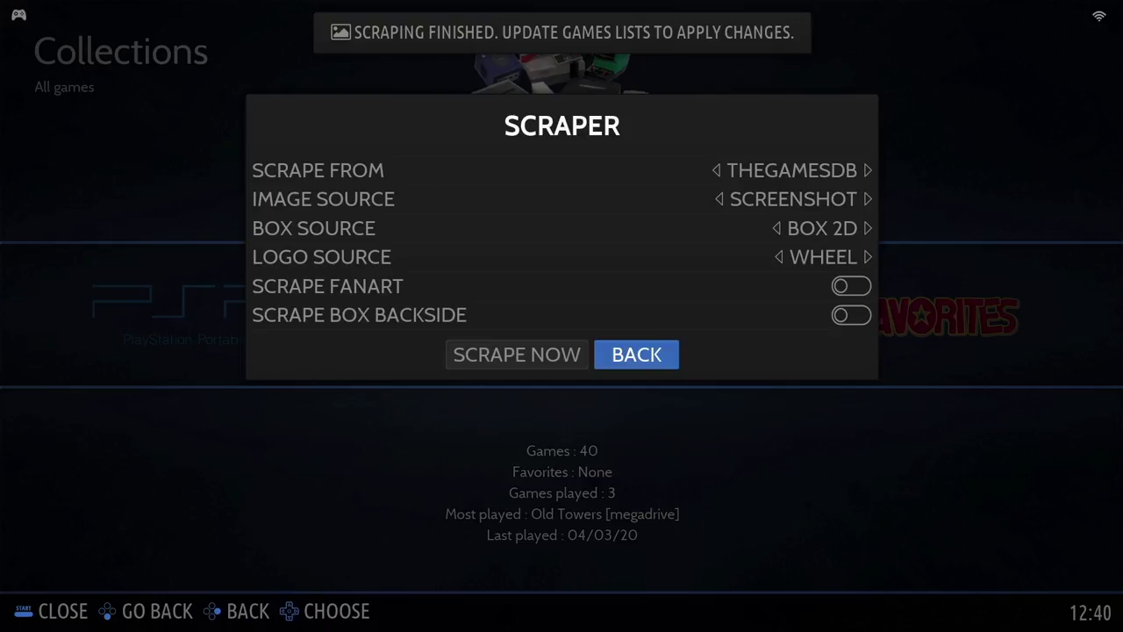
key(Return)
key(Up)
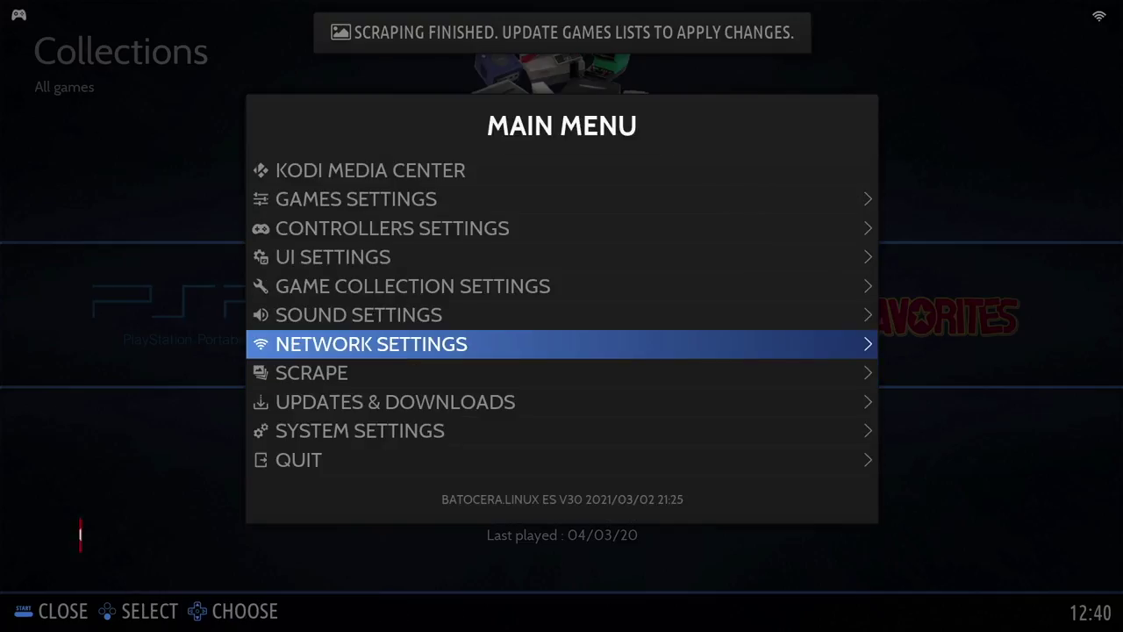
key(Up)
key(Up)
key(Up)
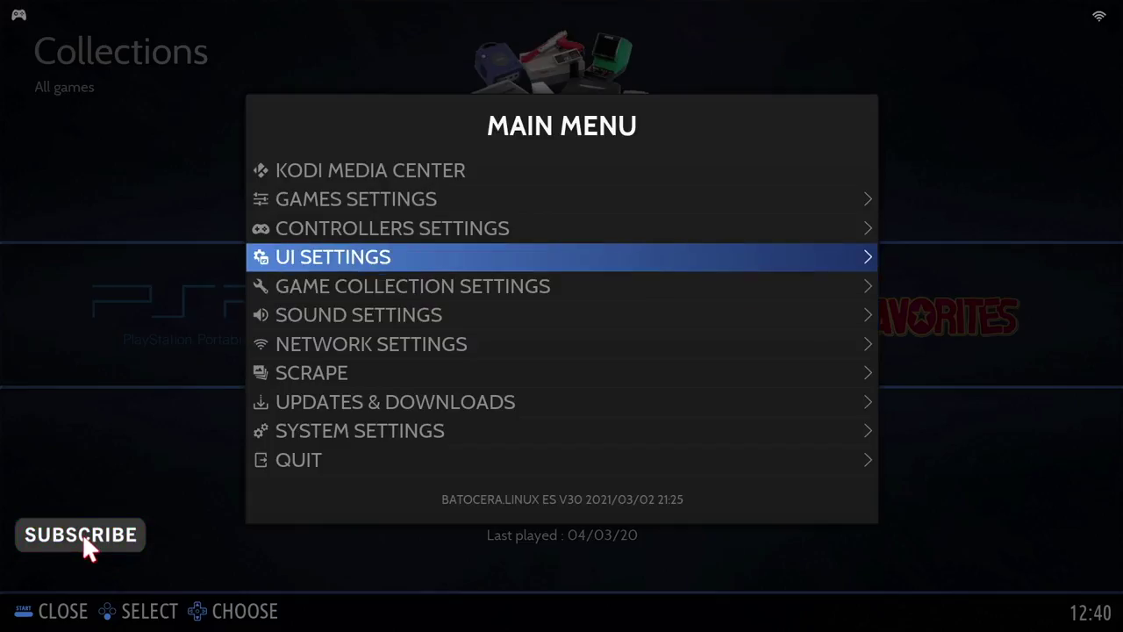
key(Up)
key(Up)
key(Return)
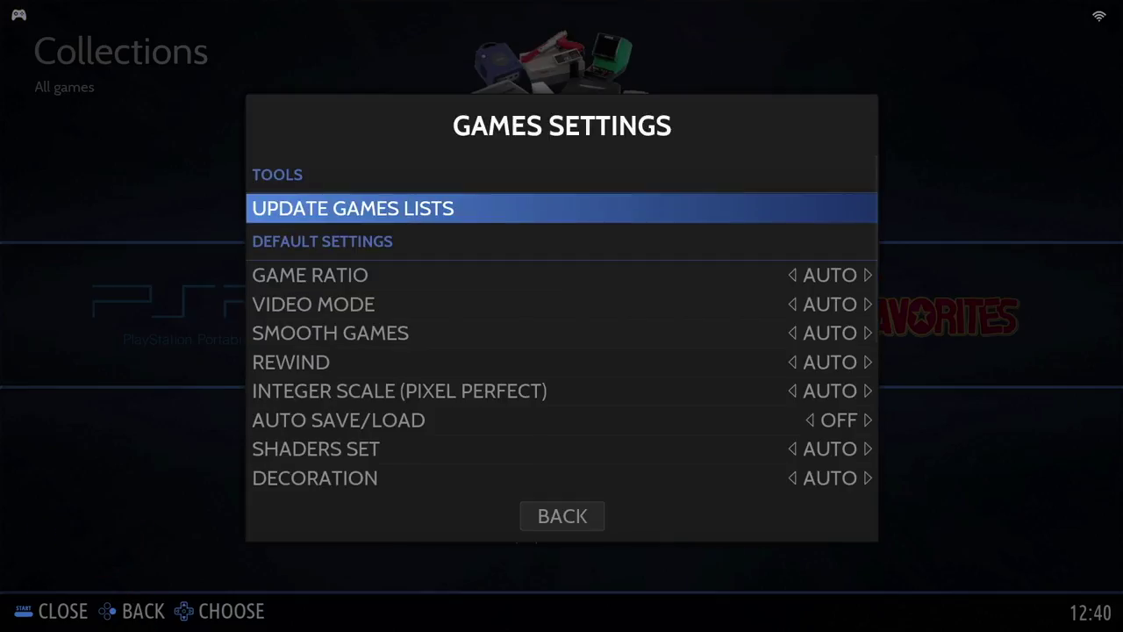
key(Return)
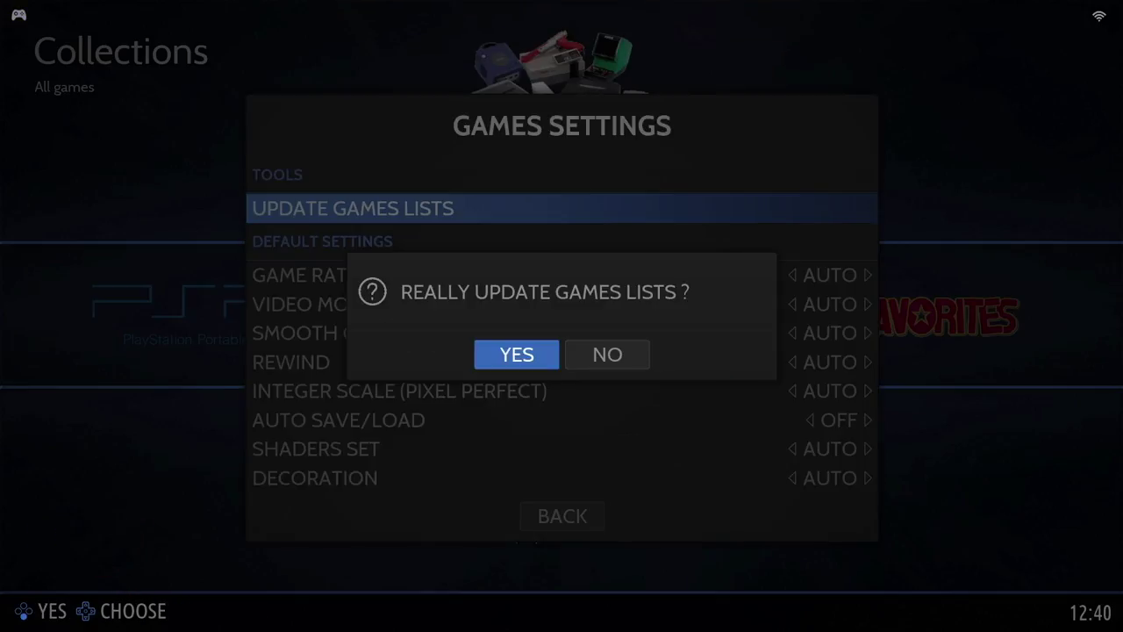
key(Return)
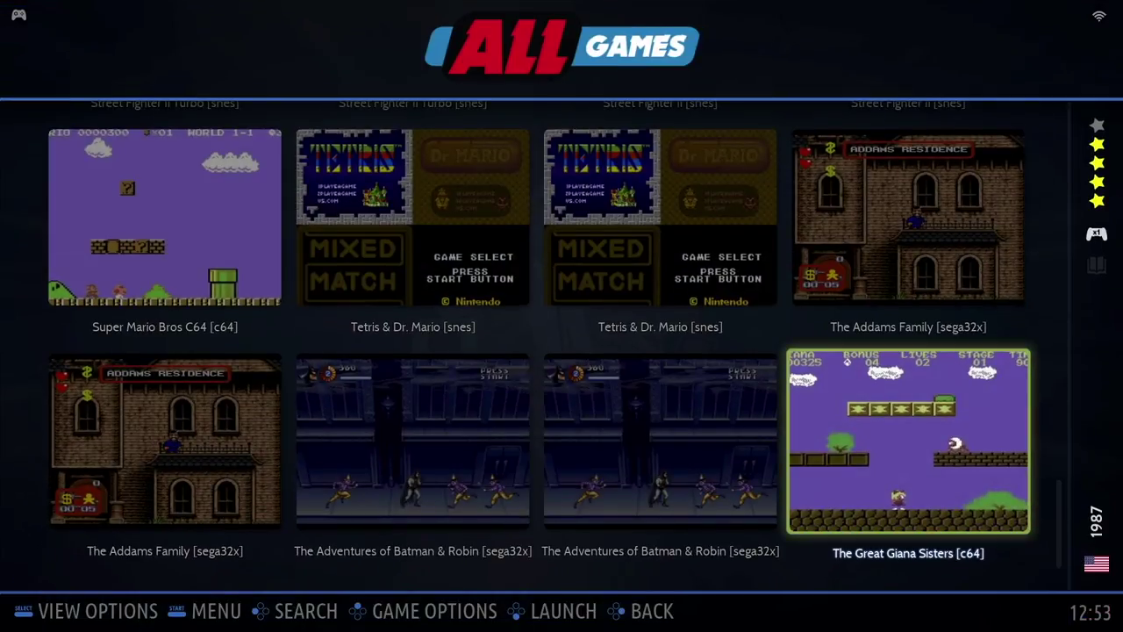
- Look through the scraped artwork in the All Games collection and return to the system carousel
key(Right)
key(Right)
key(Right)
key(Right)
key(Down)
key(Down)
key(Down)
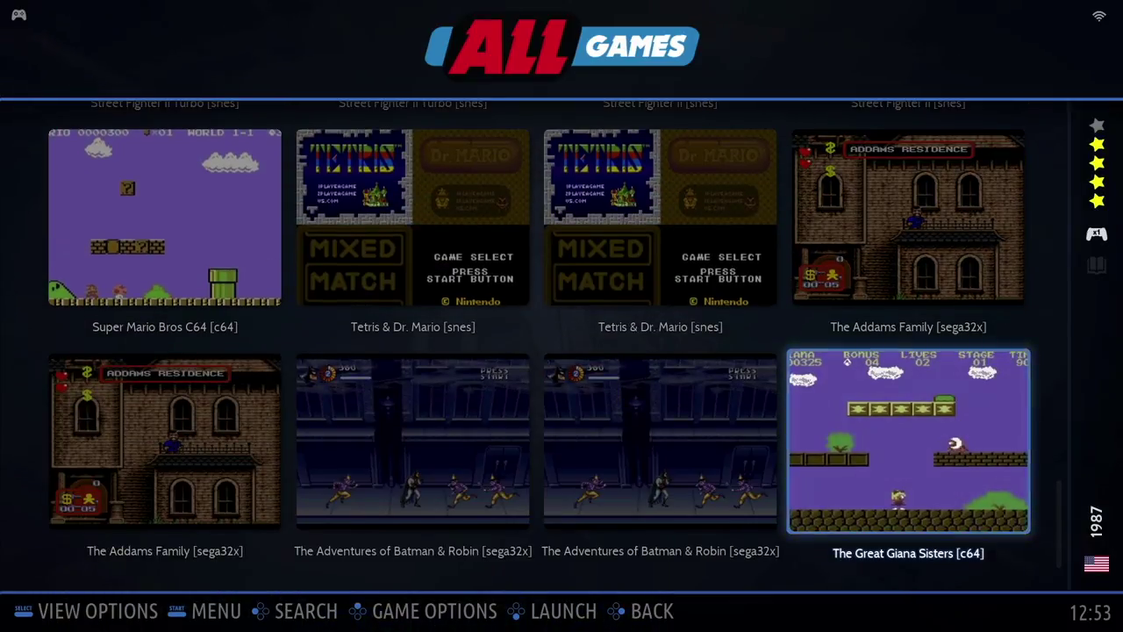
key(Down)
key(Escape)
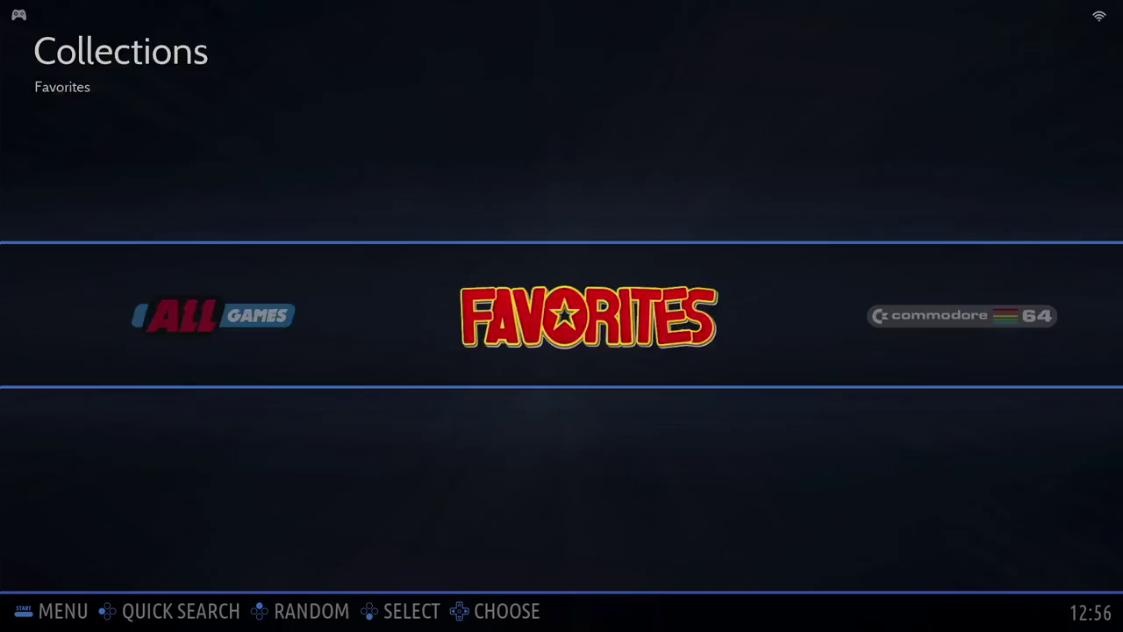
- Move to the Commodore 64 system and open the themes downloader in Updates & Downloads
key(Right)
key(Return)
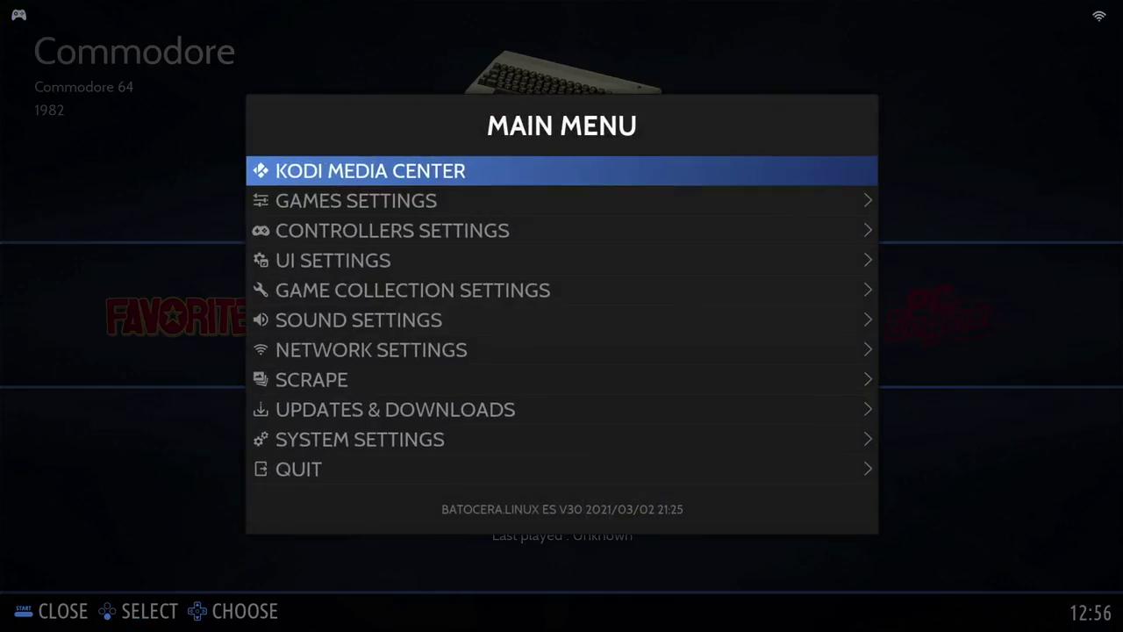
key(Down)
key(Down)
key(Down)
key(Down)
key(Down)
key(Down)
key(Down)
key(Down)
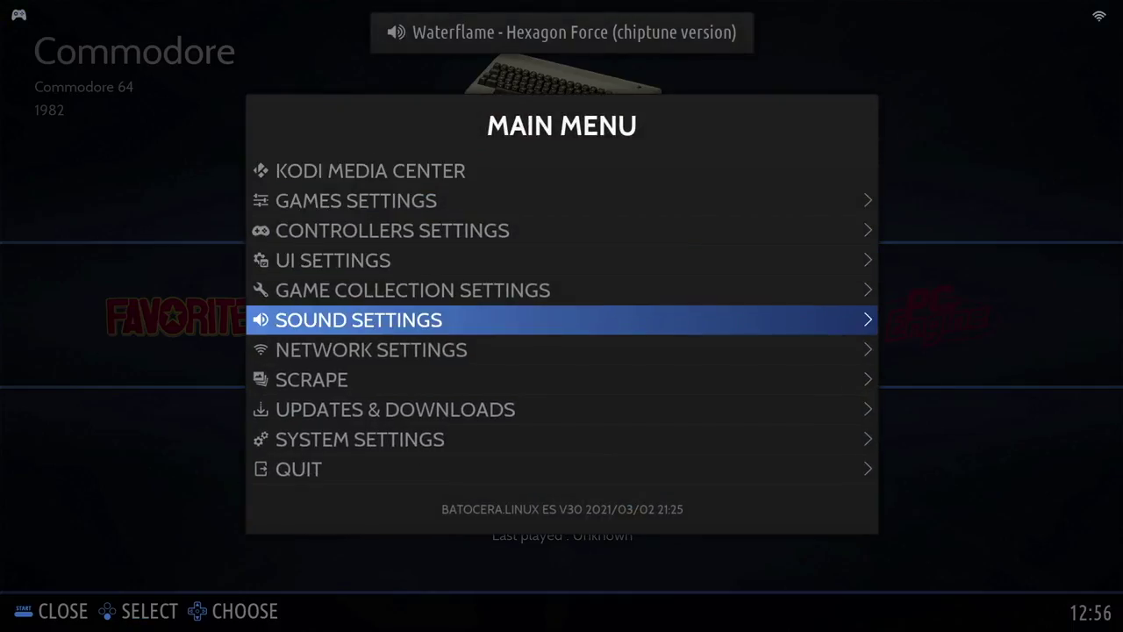
key(Return)
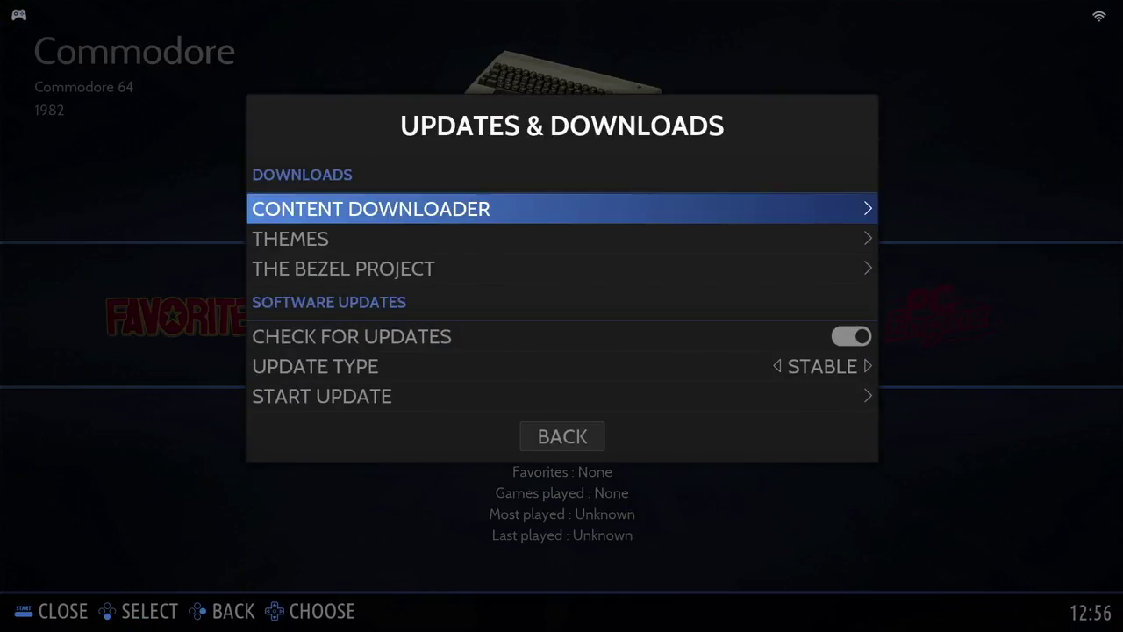
key(Down)
key(Return)
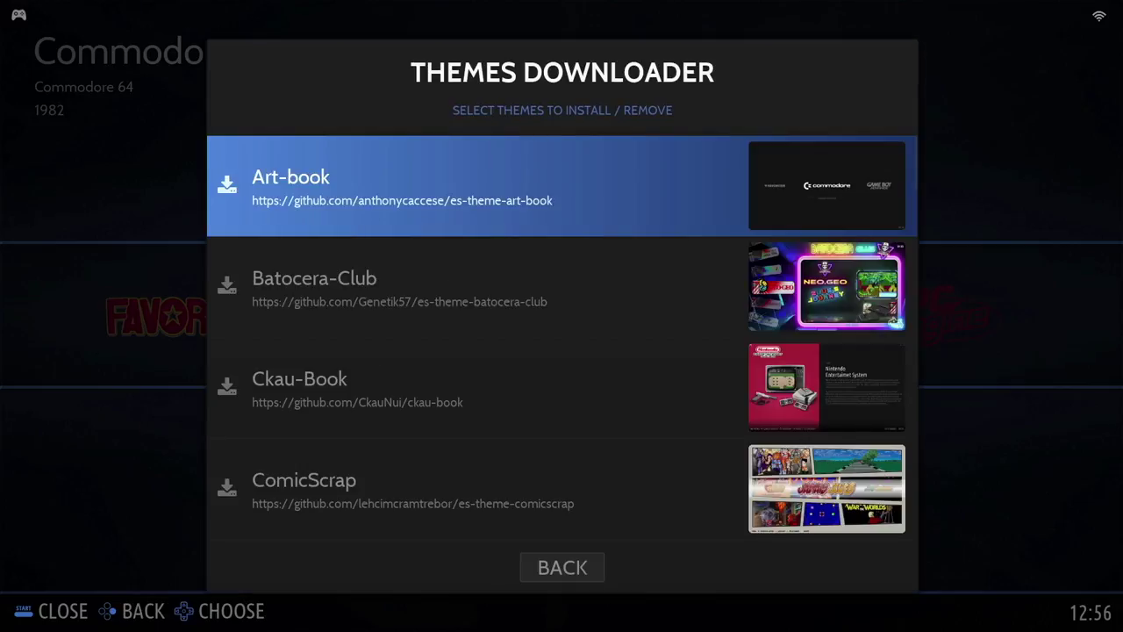
- Browse the downloadable themes and compare their preview images
key(Down)
key(Down)
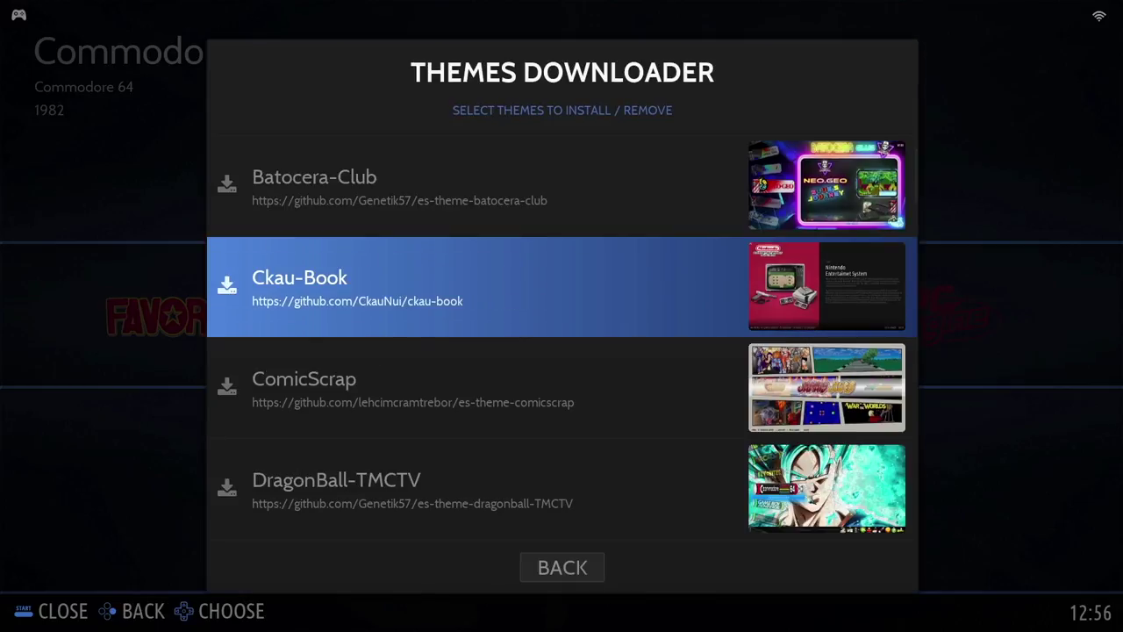
key(Down)
key(Down)
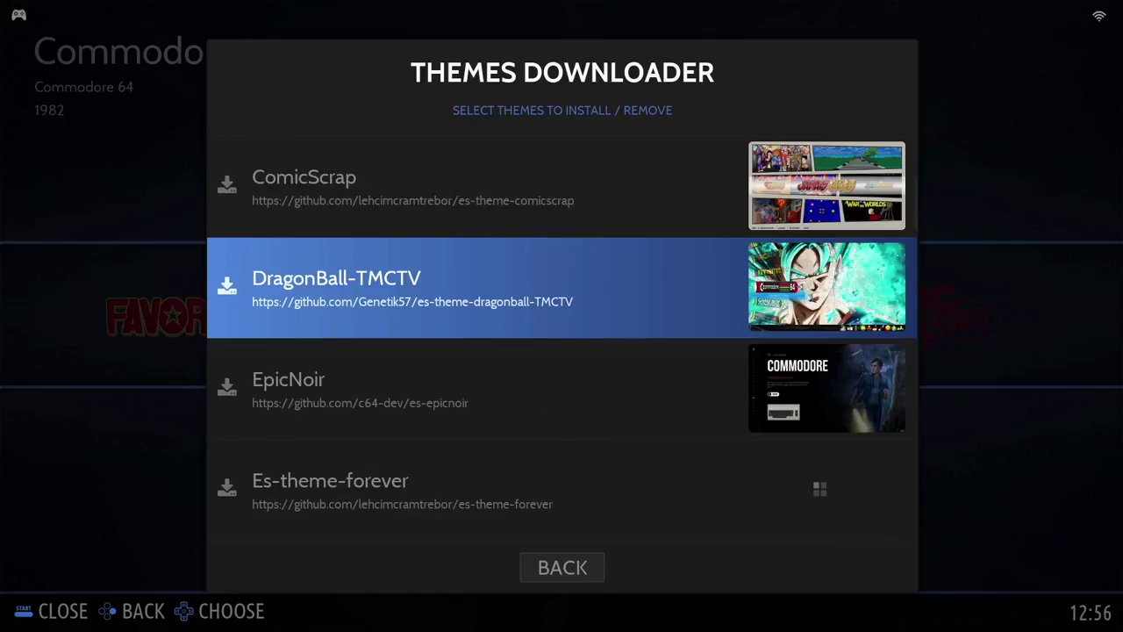
key(Down)
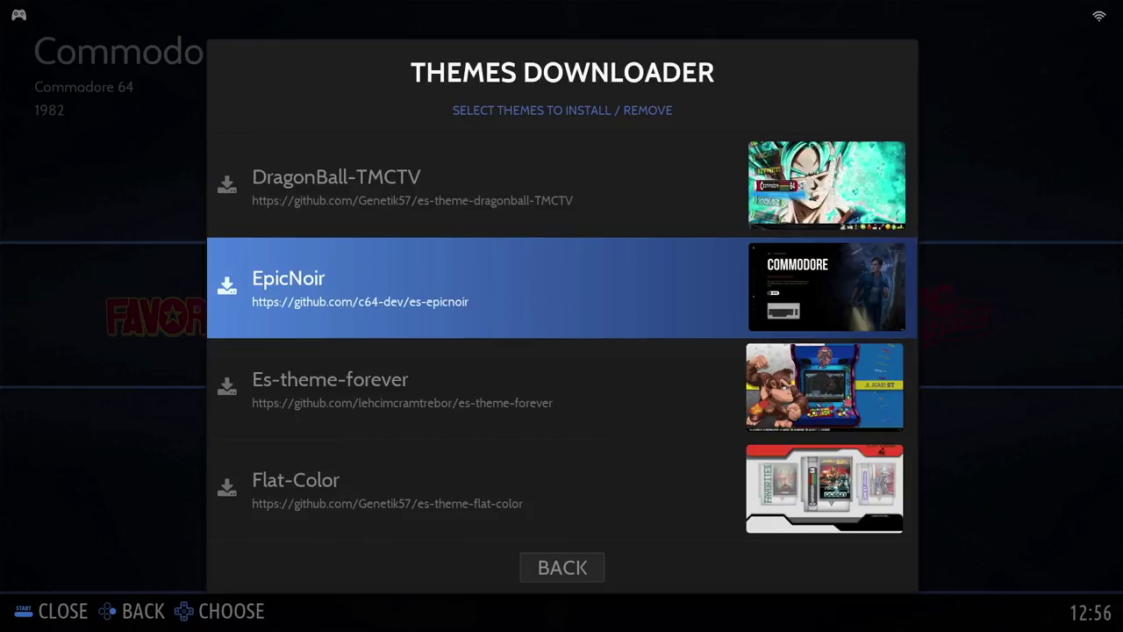
key(Down)
key(Down)
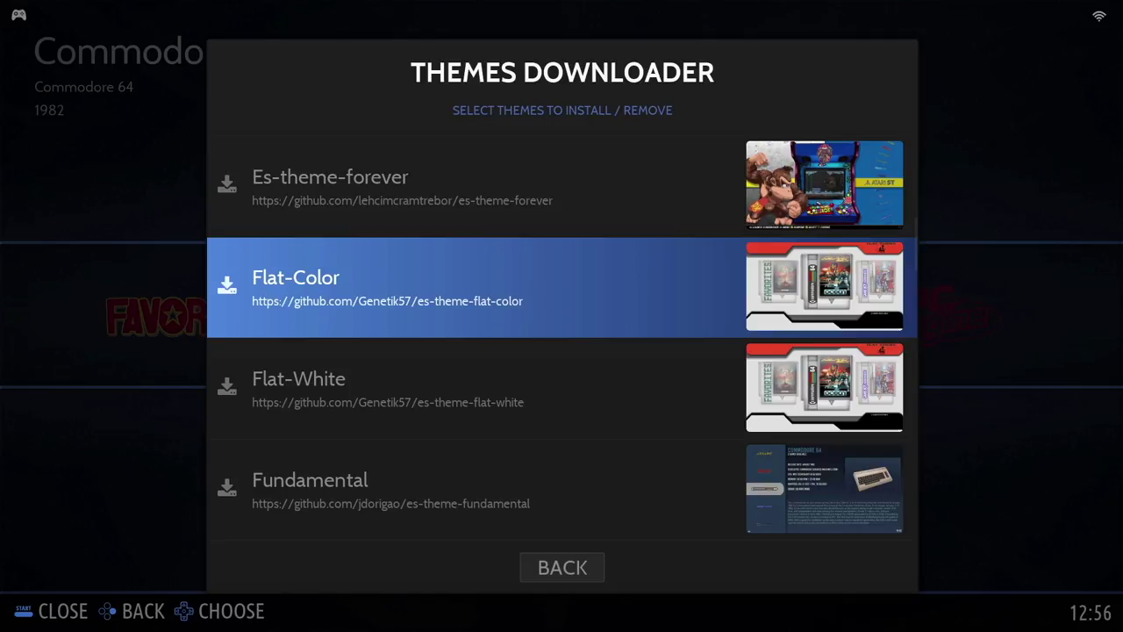
key(Down)
key(Down)
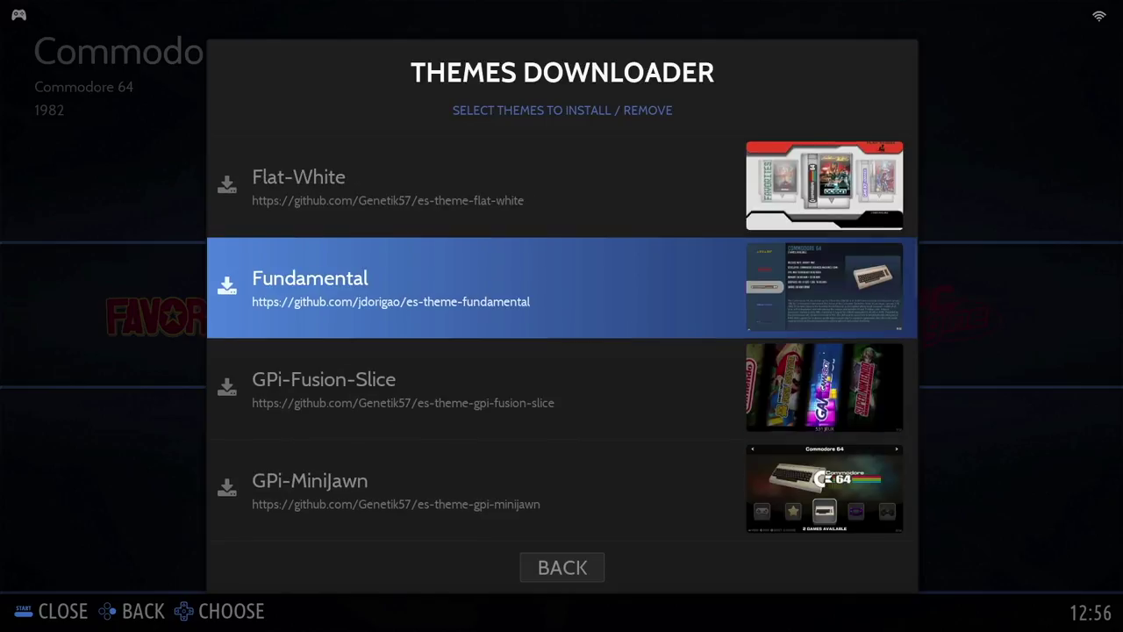
key(Down)
key(Up)
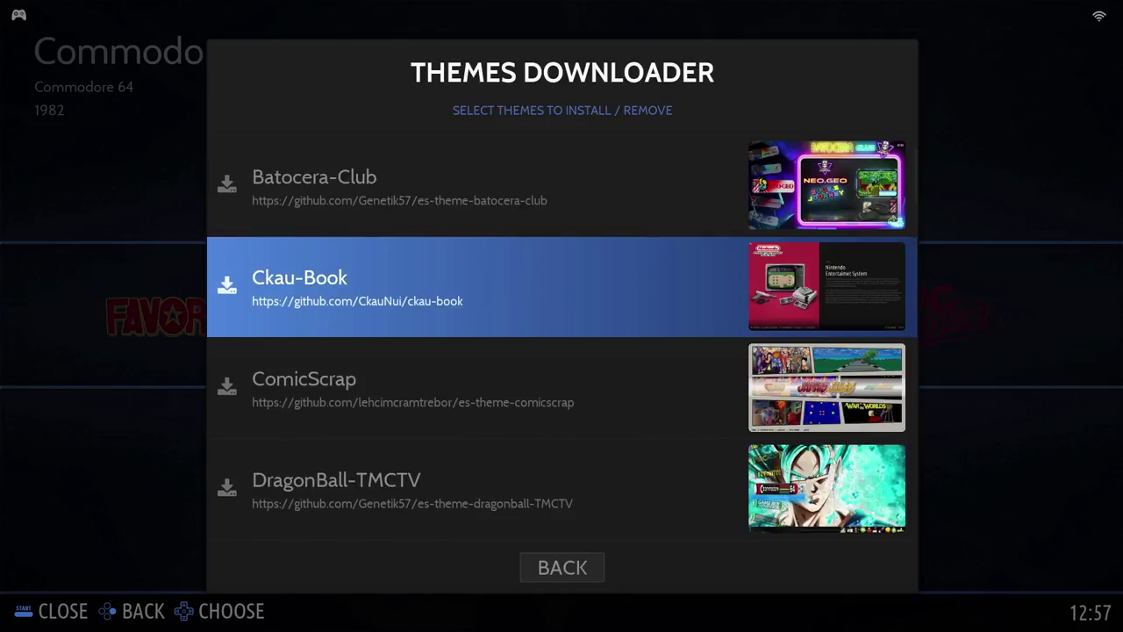
- Install the Batocera-Club theme
key(Down)
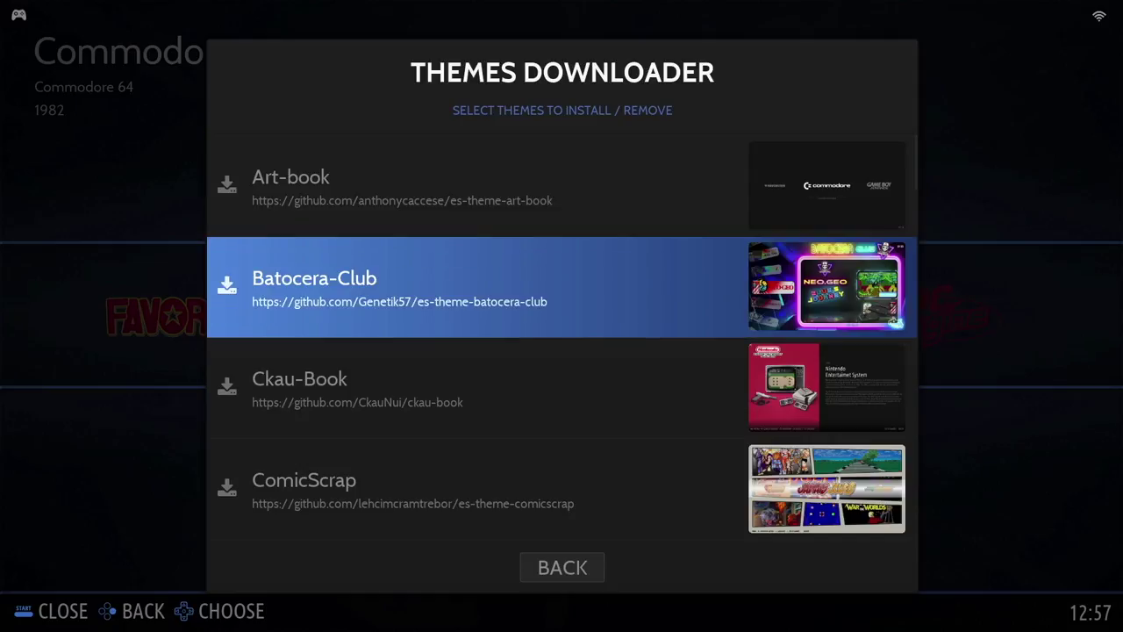
key(Return)
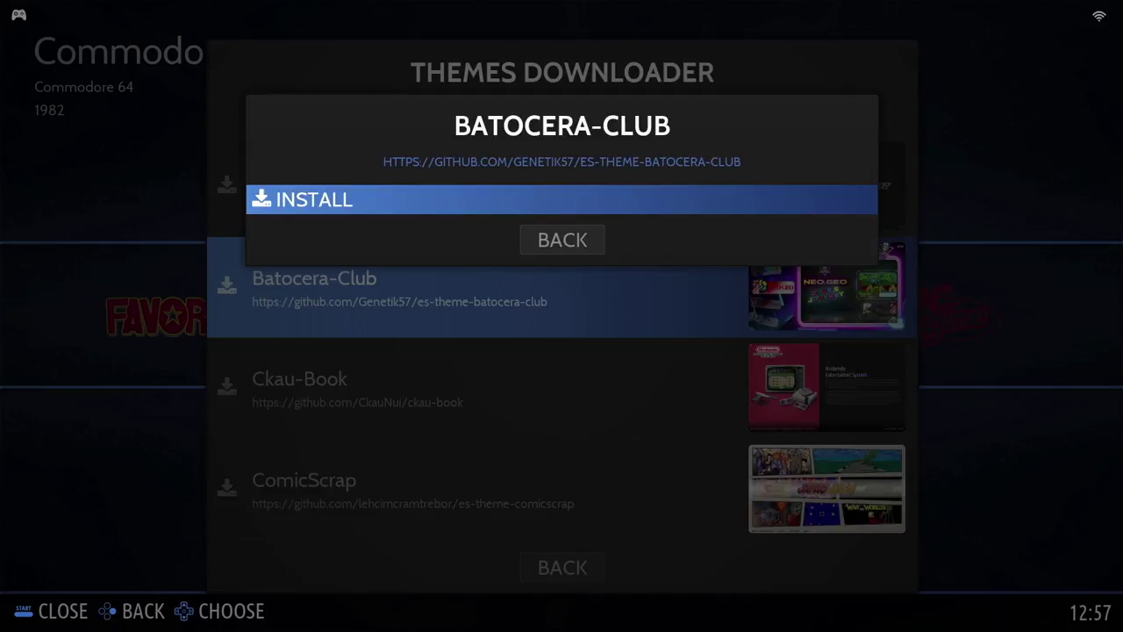
key(Return)
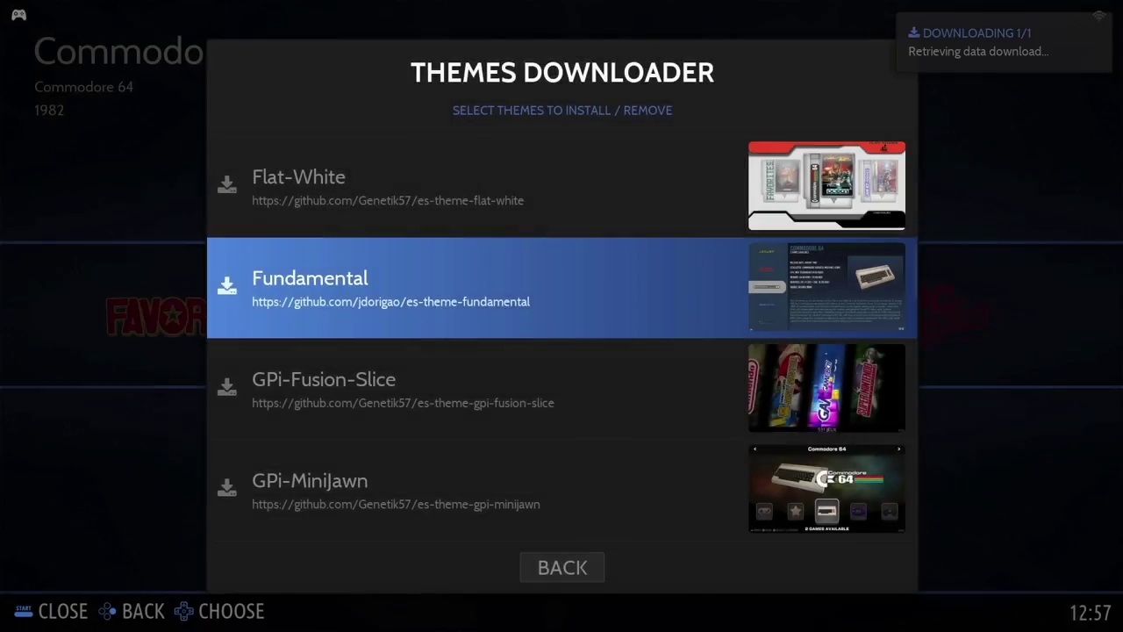
- Install the GPi-Fusion-Slice theme and return to the main menu
key(Down)
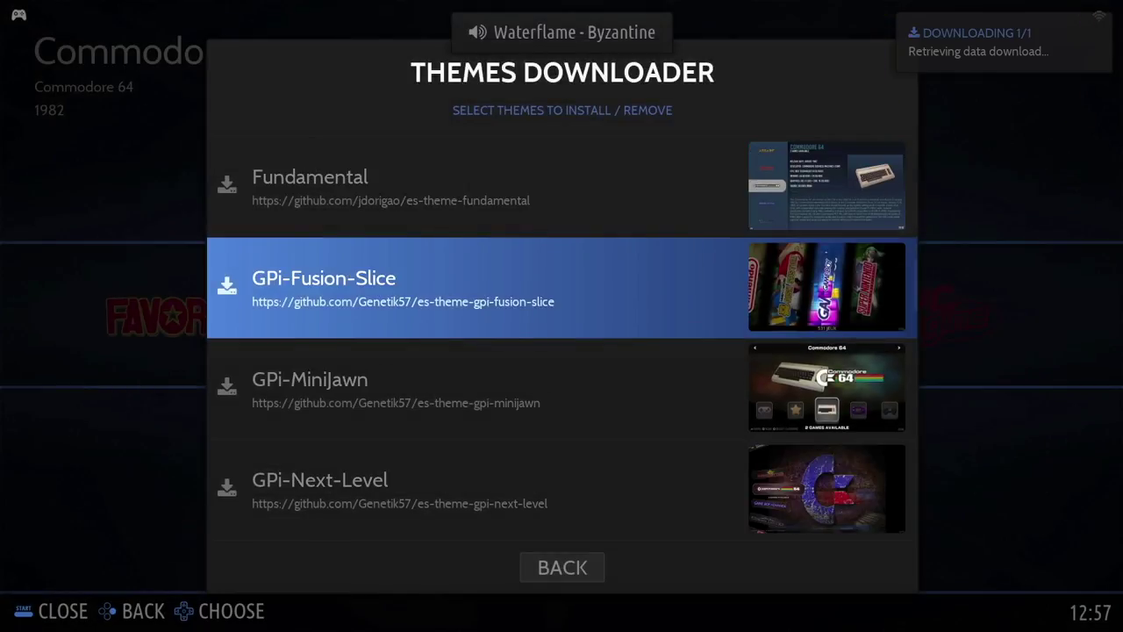
key(Return)
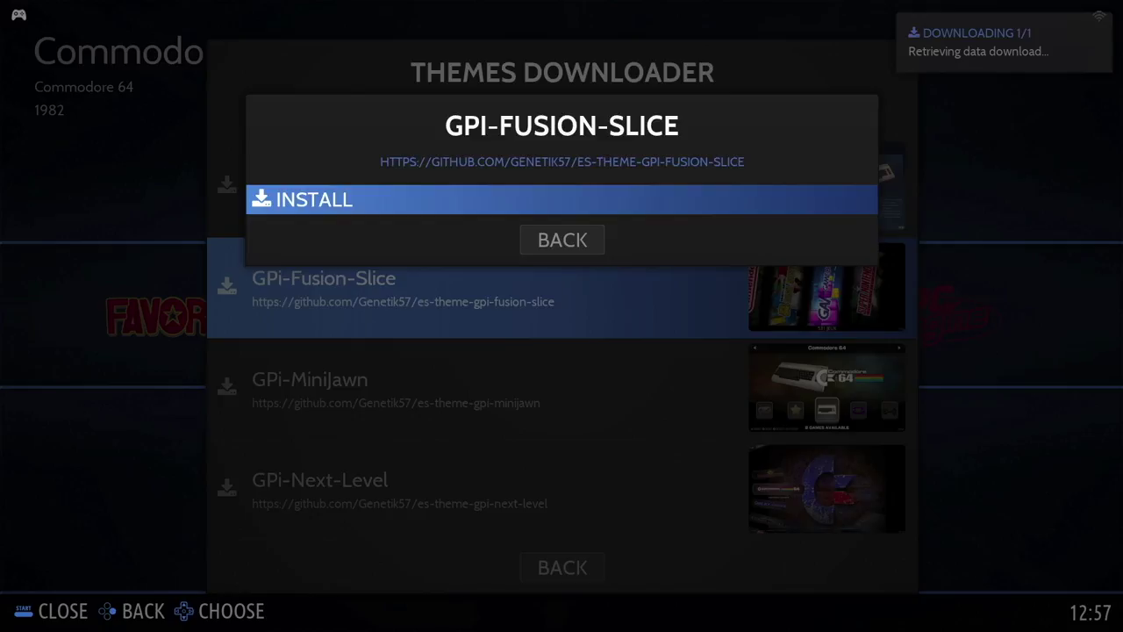
key(Return)
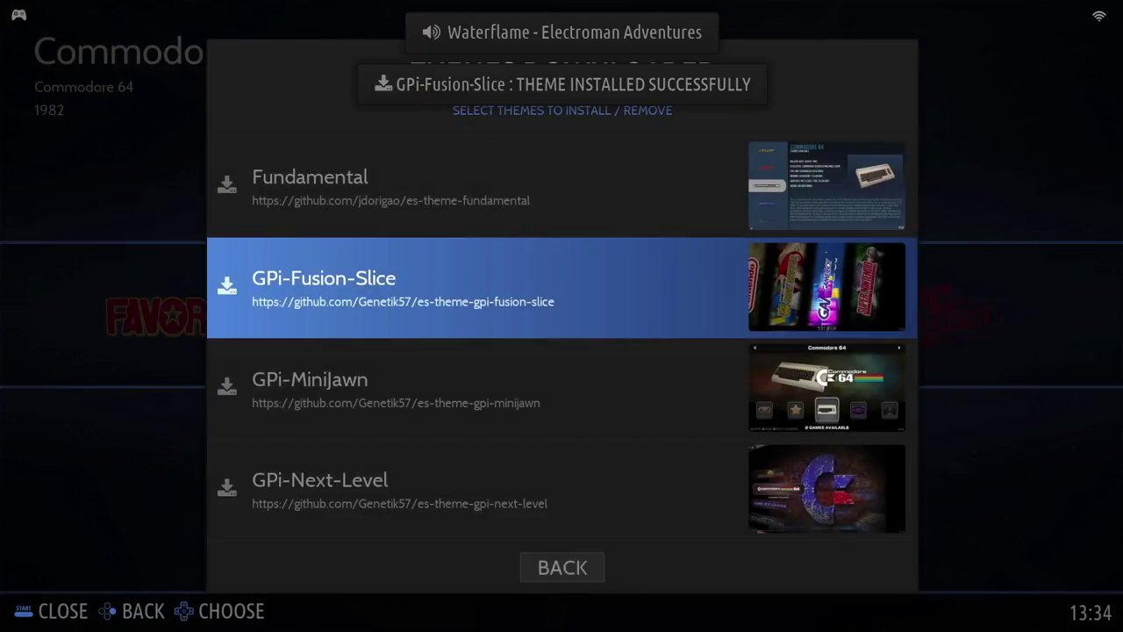
key(Escape)
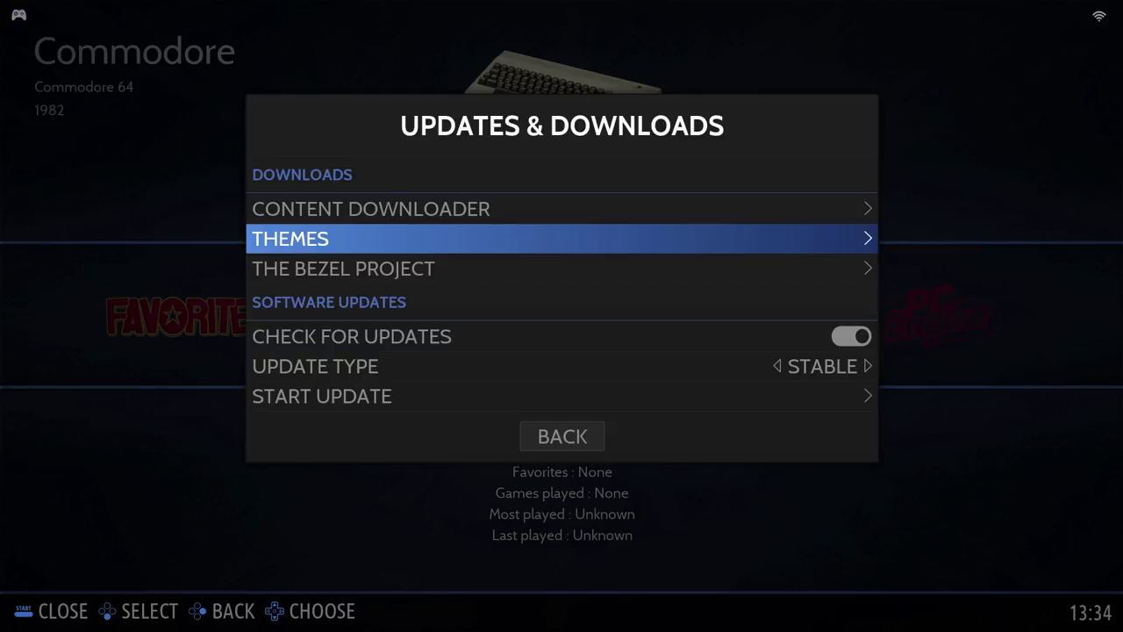
key(Escape)
- Set the theme set to es-theme-batocera-club in the UI settings and return to the system list
key(Up)
key(Up)
key(Up)
key(Up)
key(Up)
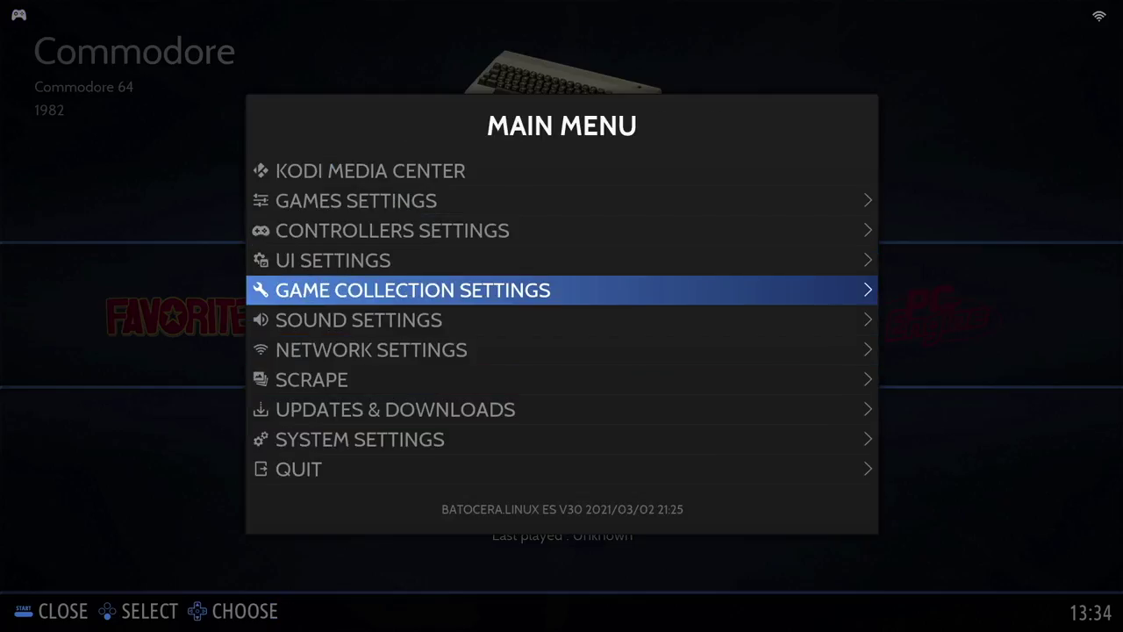
key(Return)
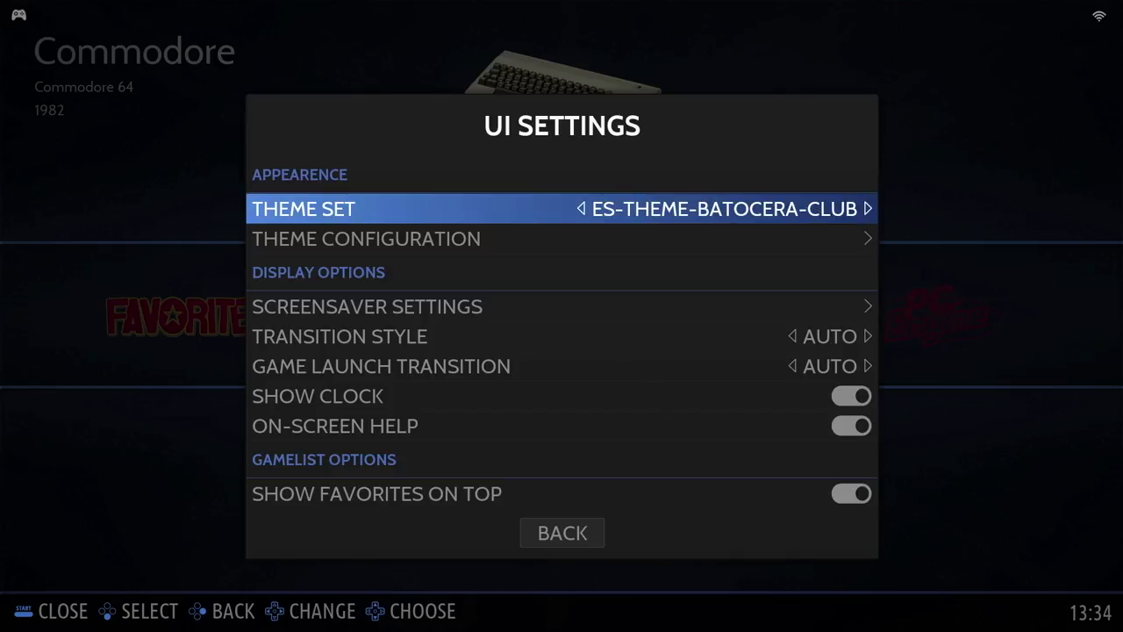
key(Return)
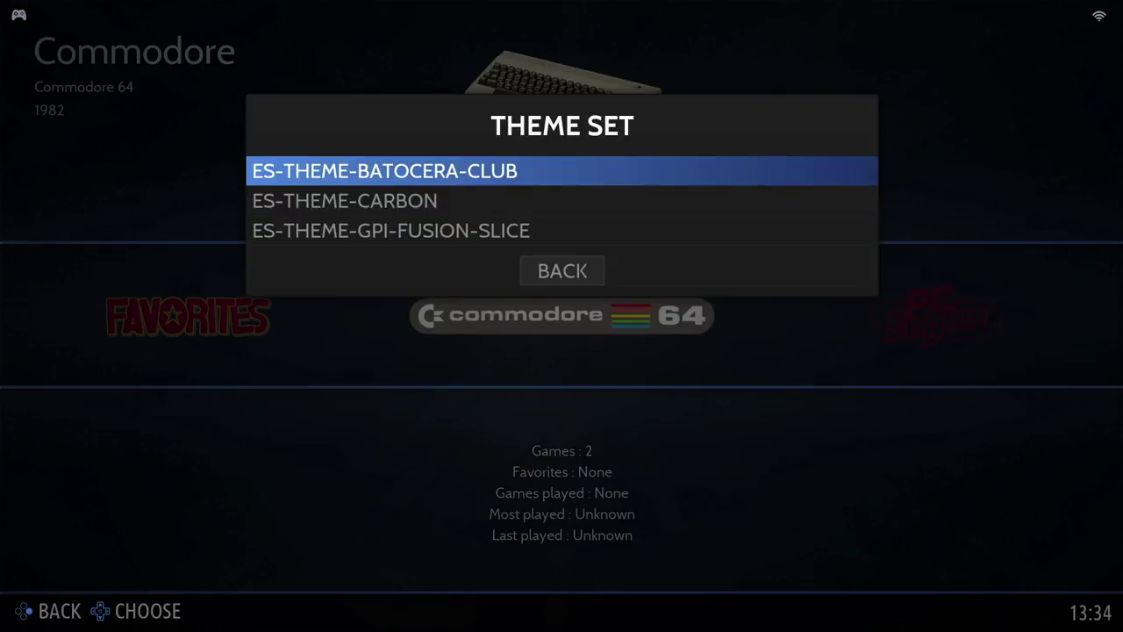
key(Return)
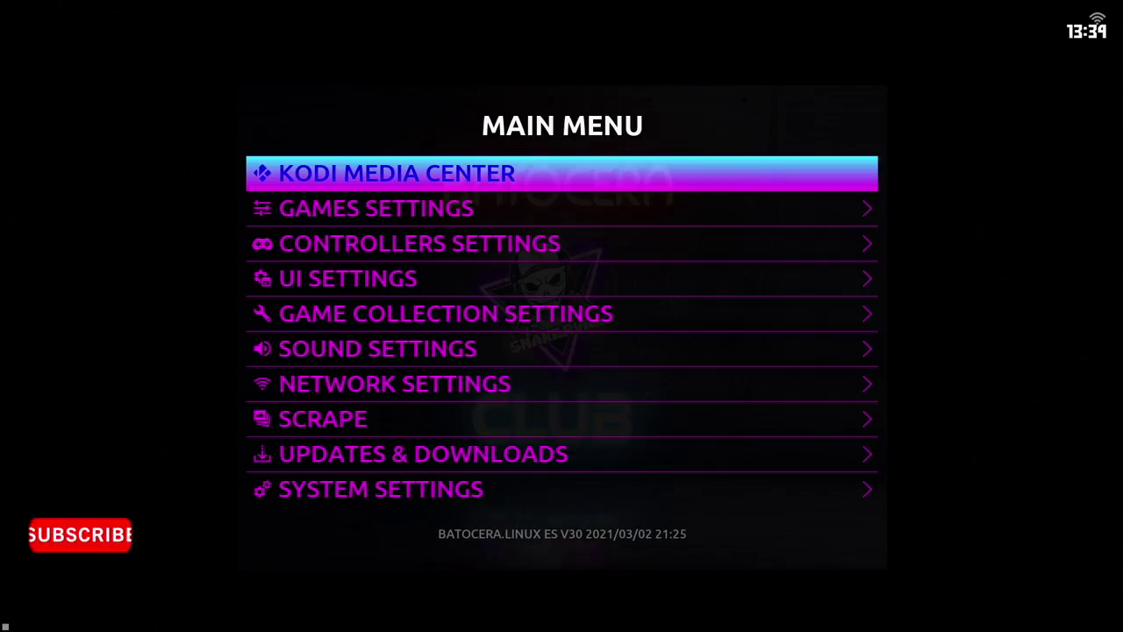
key(Escape)
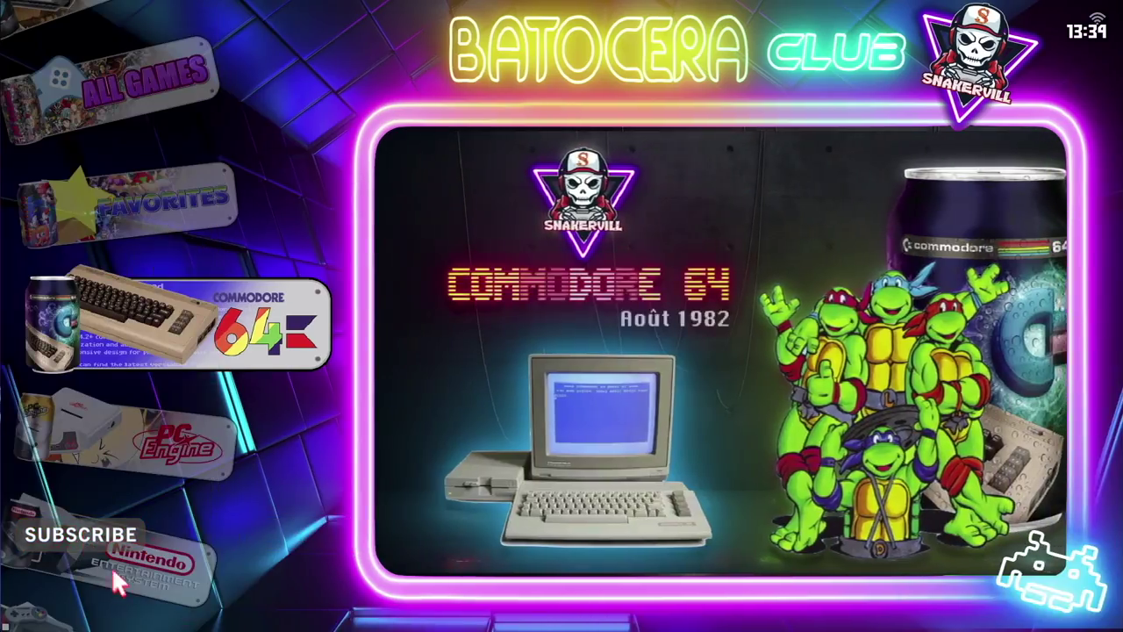
- Go through the systems to PlayStation Portable and launch Street Fighter Alpha 3 Max
key(Down)
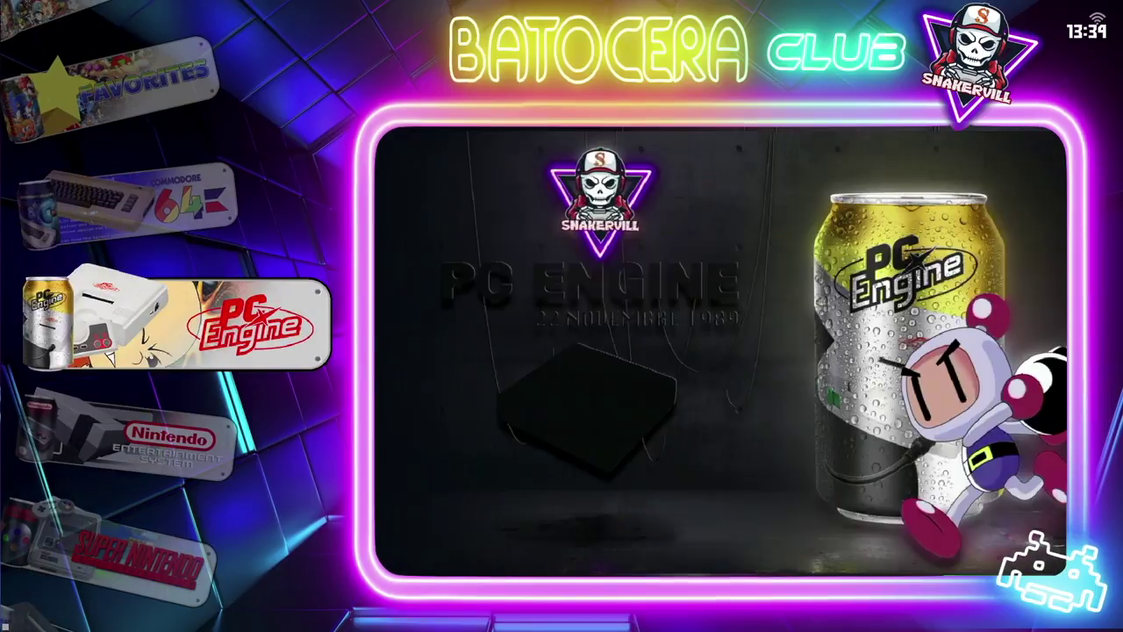
key(Down)
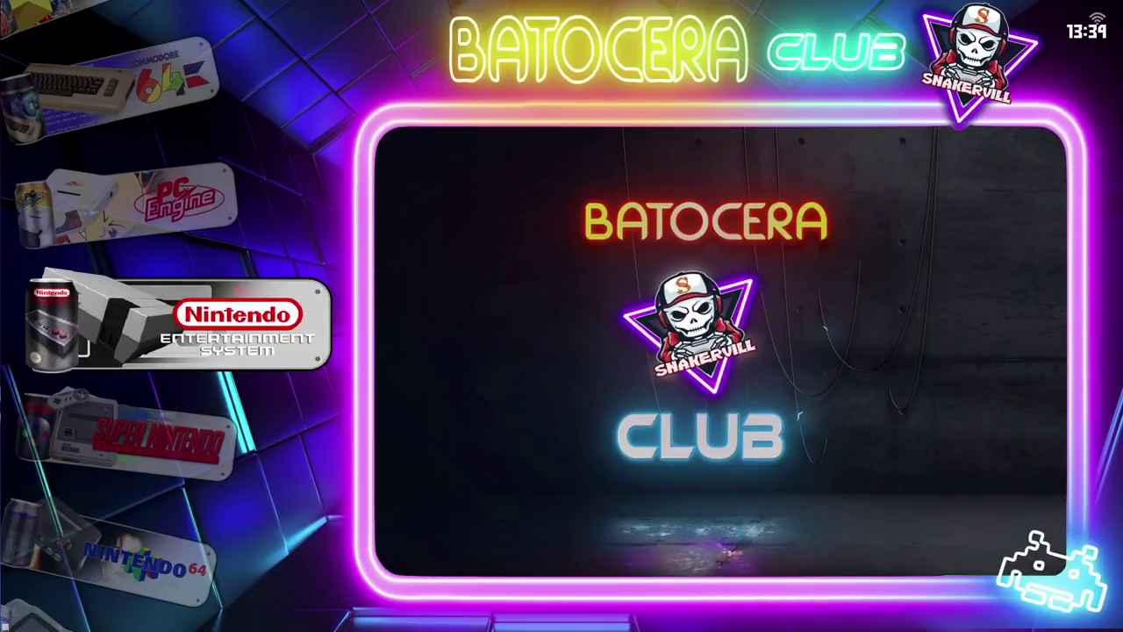
key(Down)
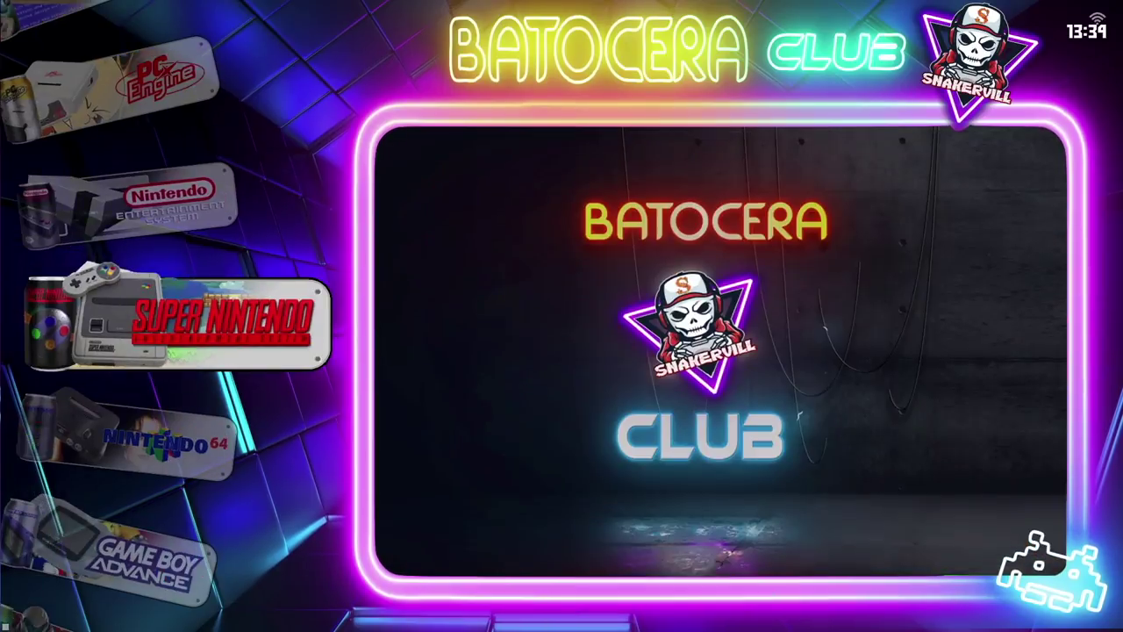
key(Down)
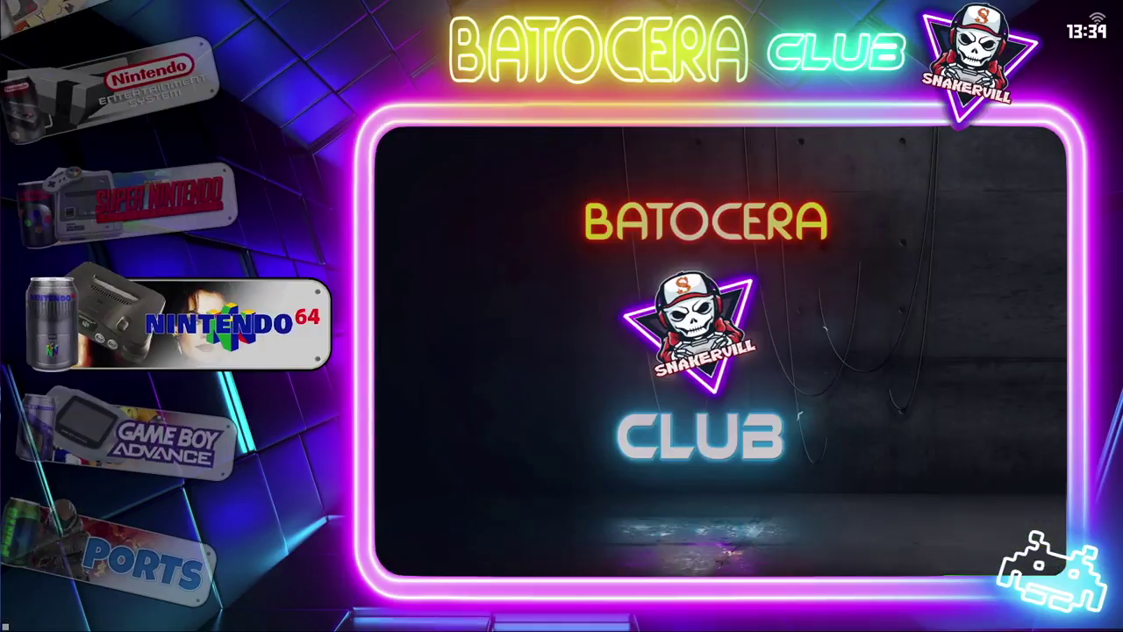
key(Down)
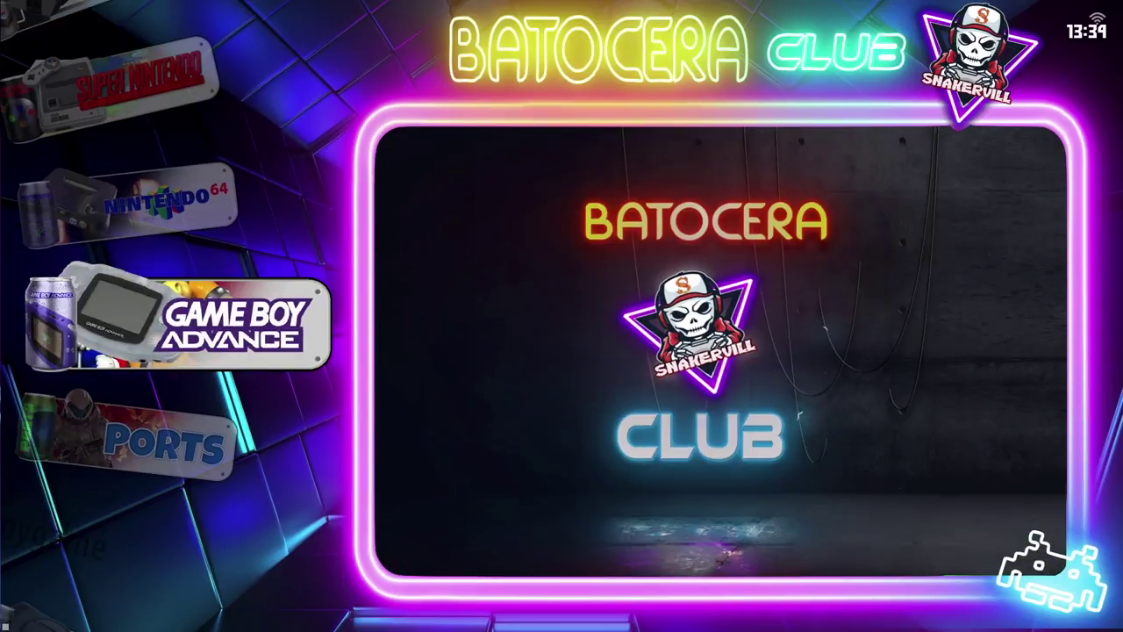
key(Down)
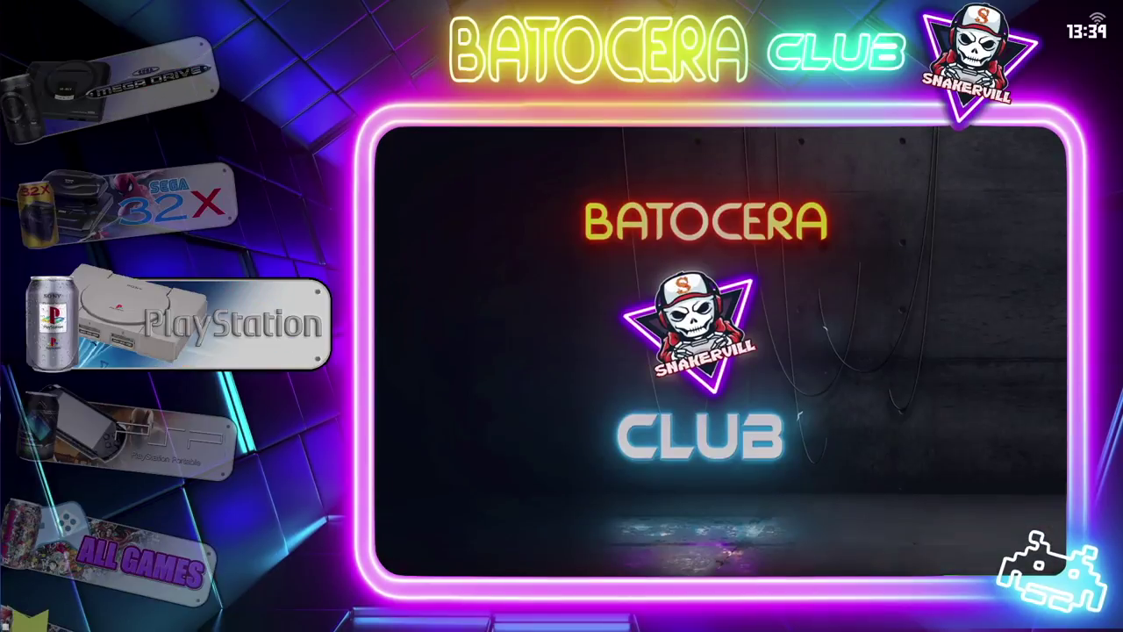
key(Down)
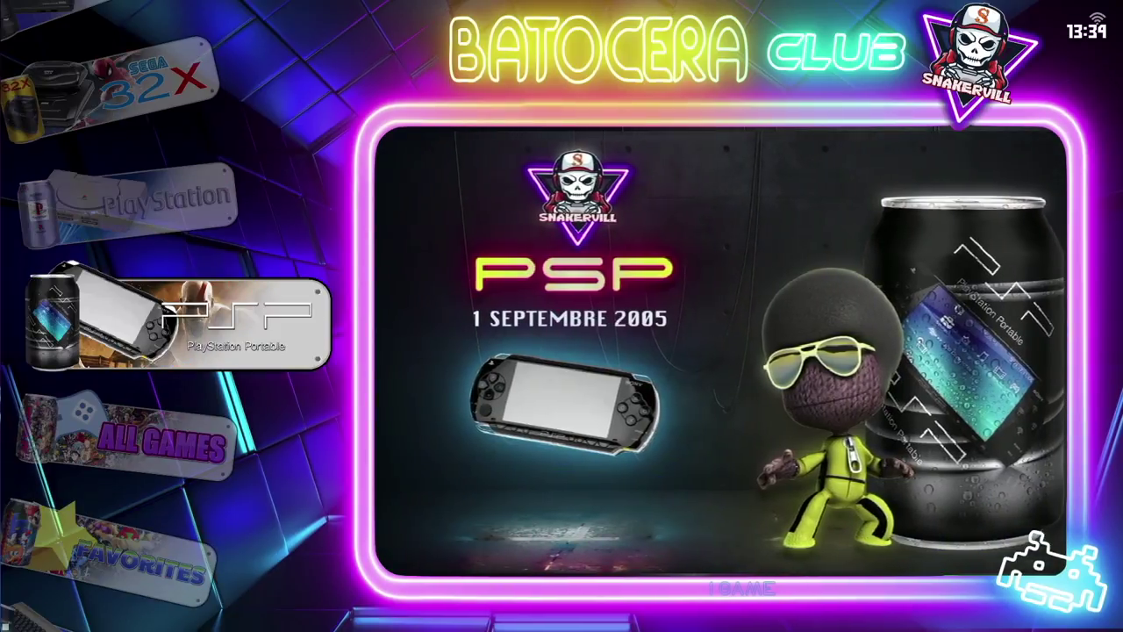
key(Return)
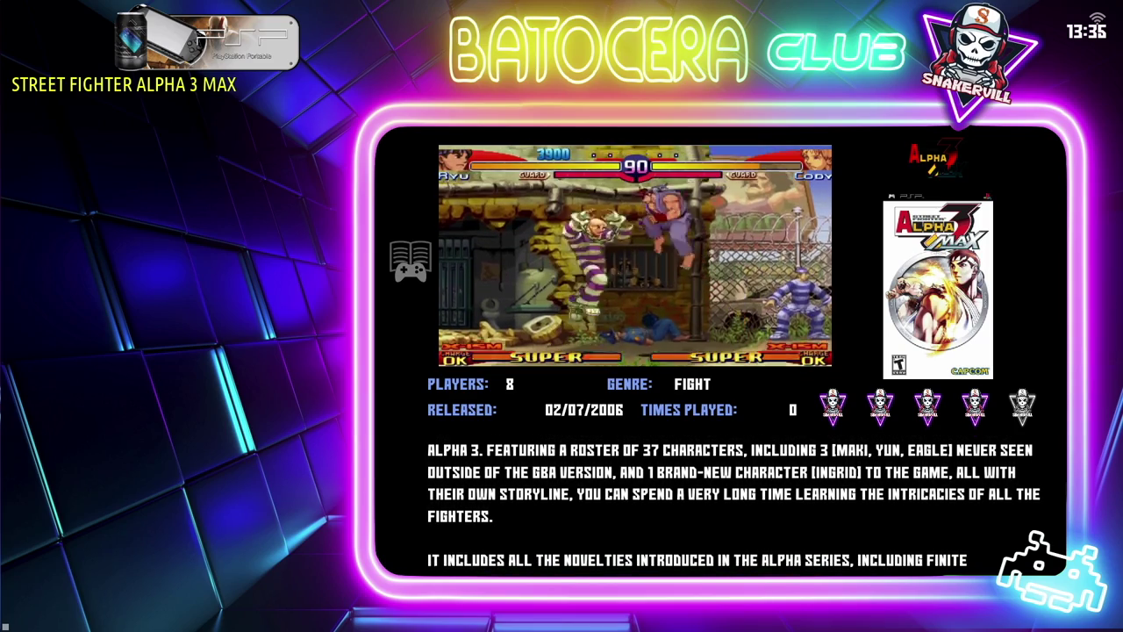
key(Return)
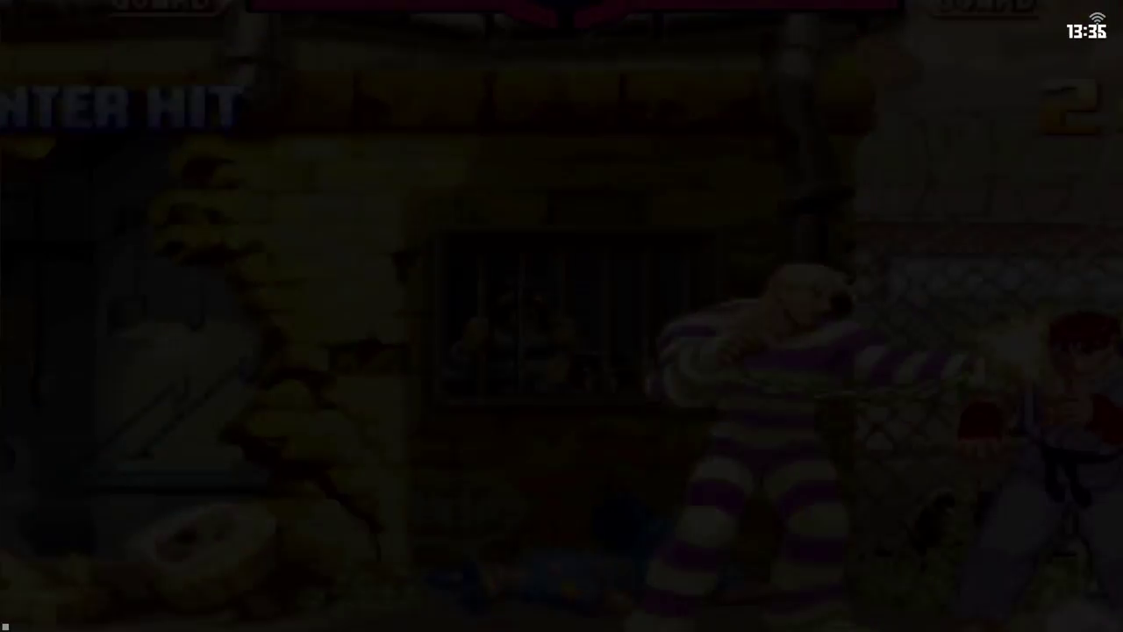
- Choose Chun-Li as the fighter and start the match
key(Right)
key(Right)
key(Right)
key(Up)
key(Left)
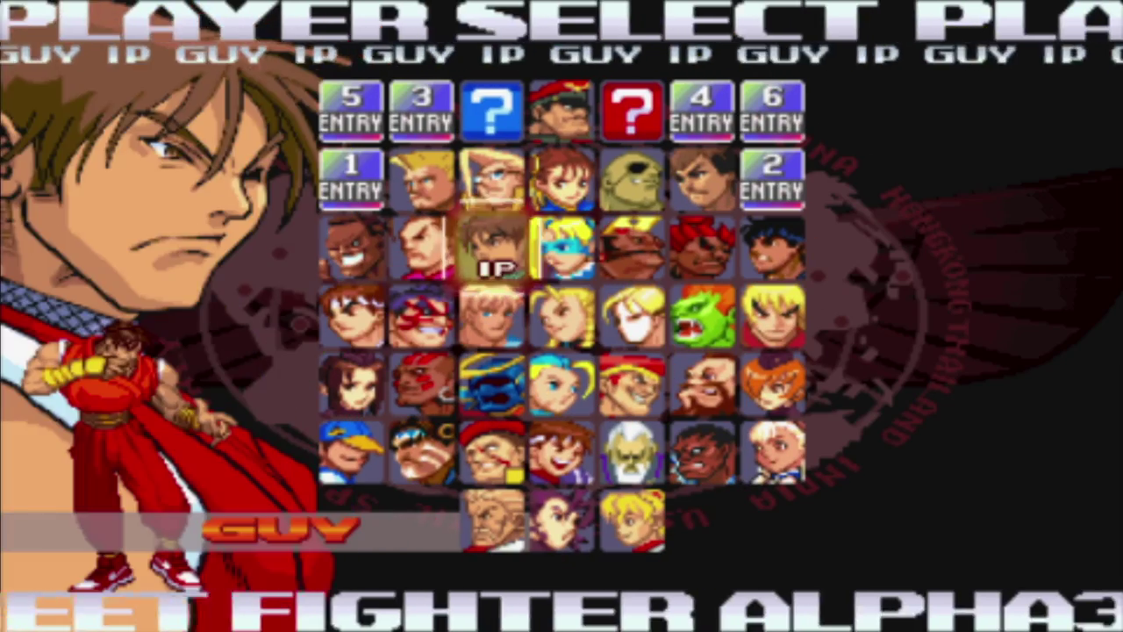
key(Up)
key(Right)
key(Return)
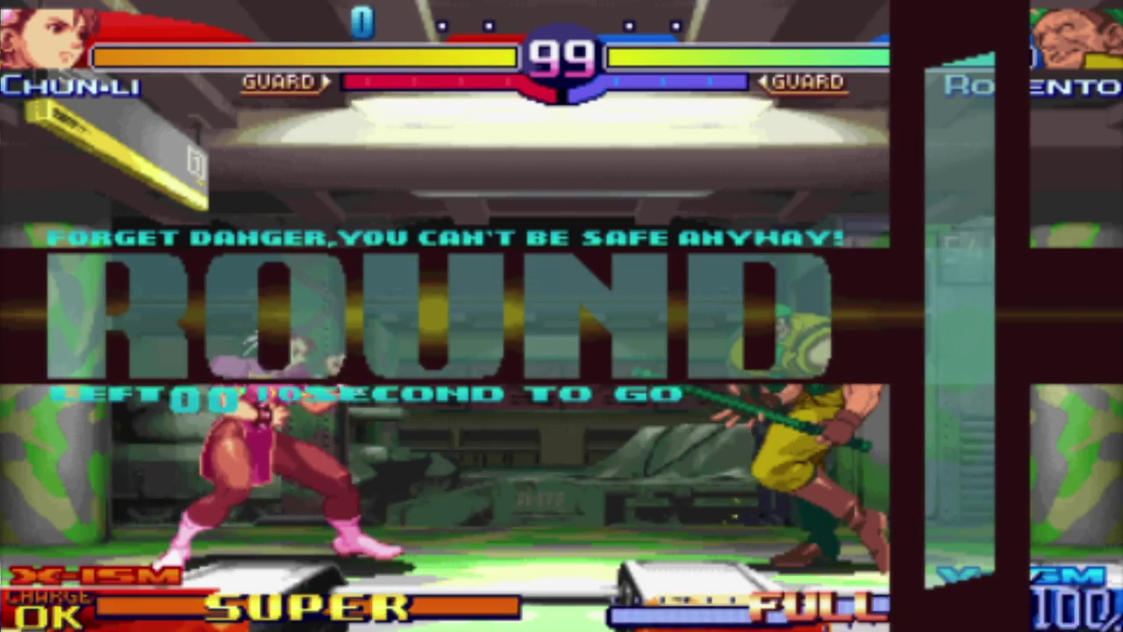
- Play the first round as Chun-Li against Rolento, using jumps, punches and kicks
key(Up)
key(Down)
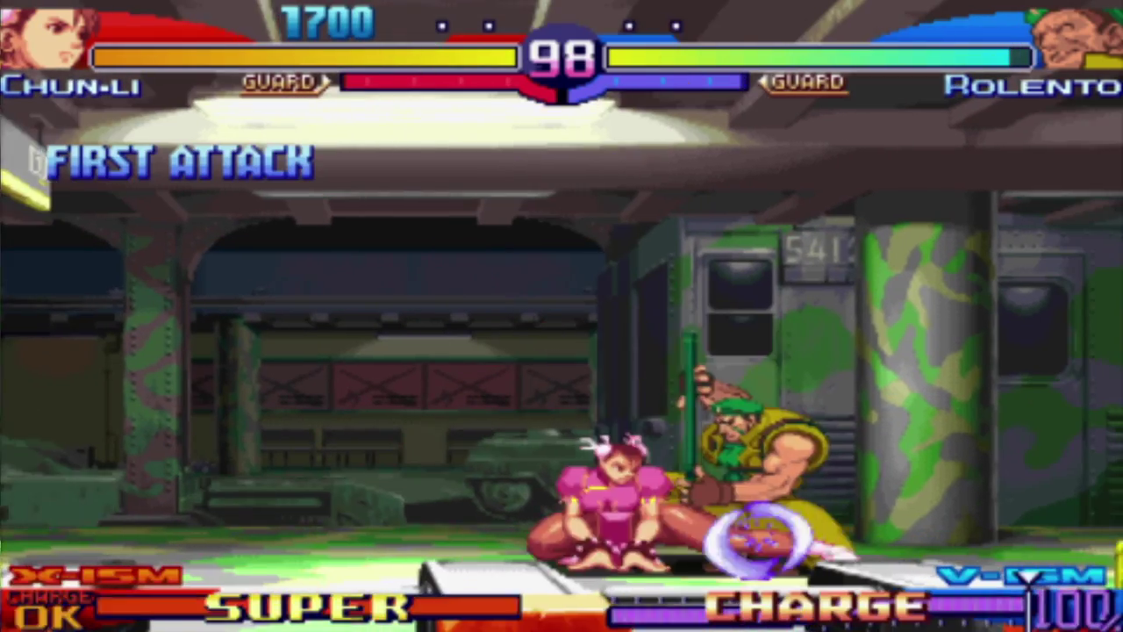
key(k)
key(Left)
key(Up)
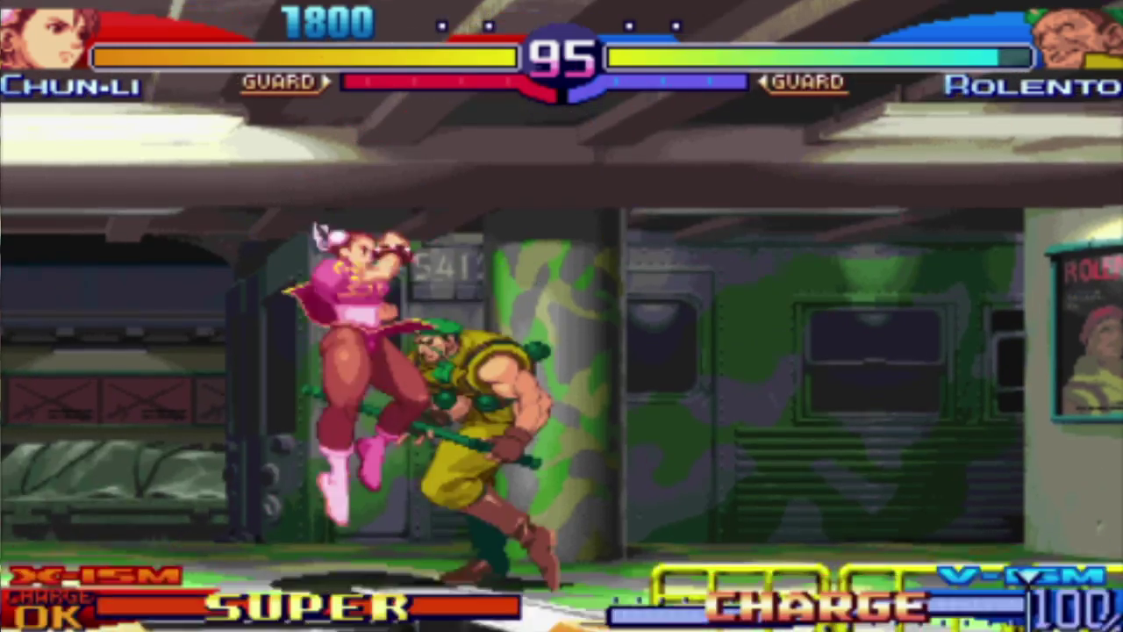
key(j)
key(Up)
key(k)
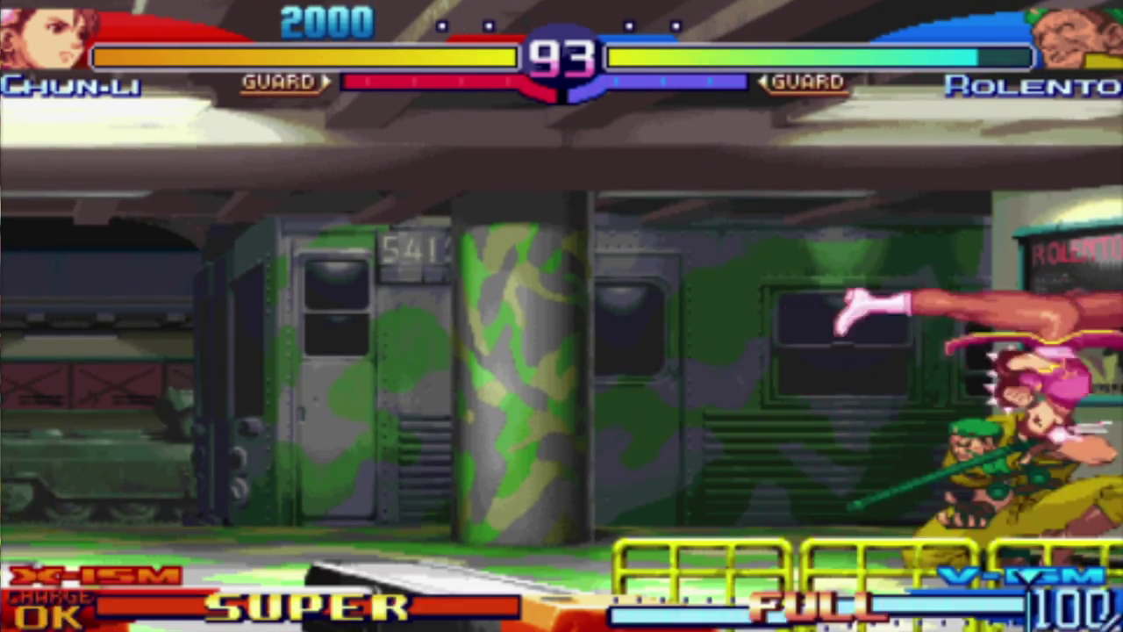
key(Right)
key(Up)
key(k)
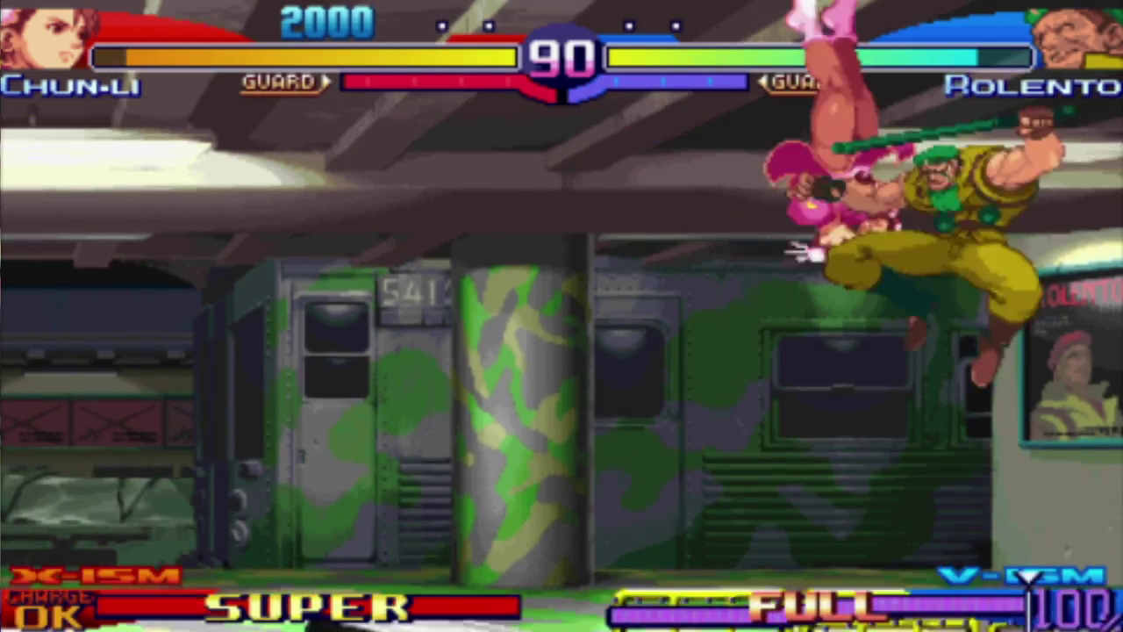
key(Up)
key(k)
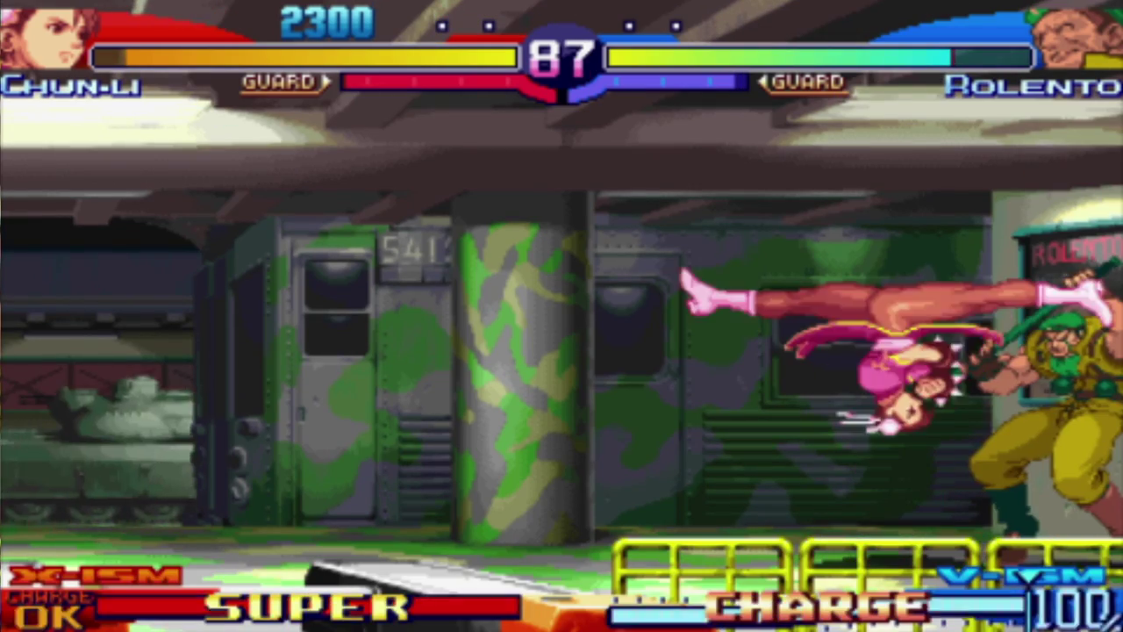
key(j)
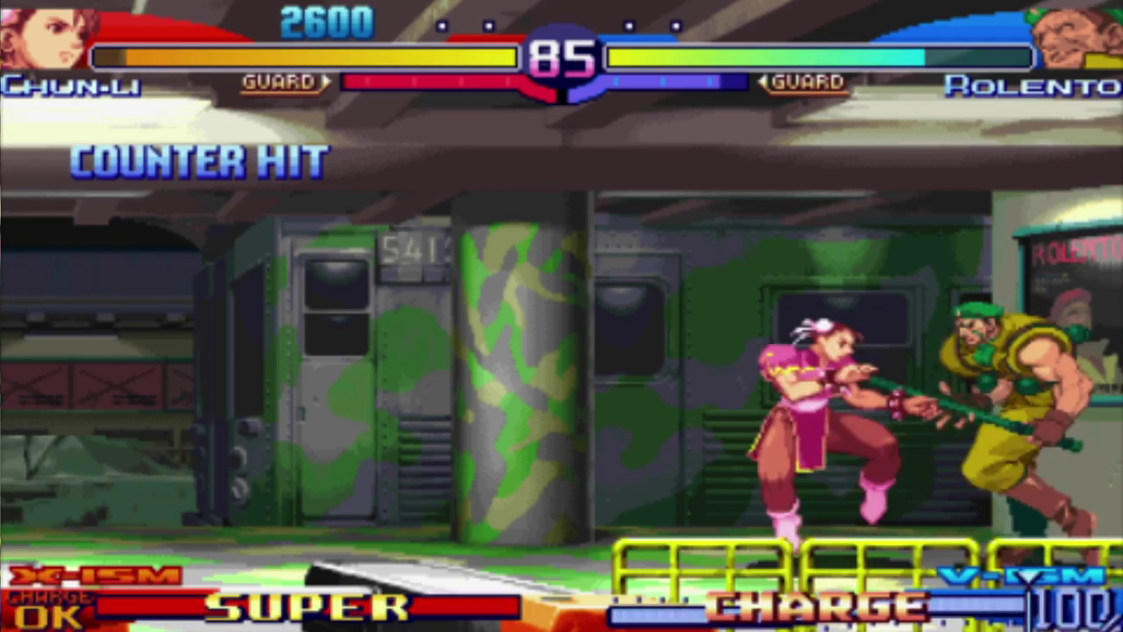
key(Left)
key(Up)
key(k)
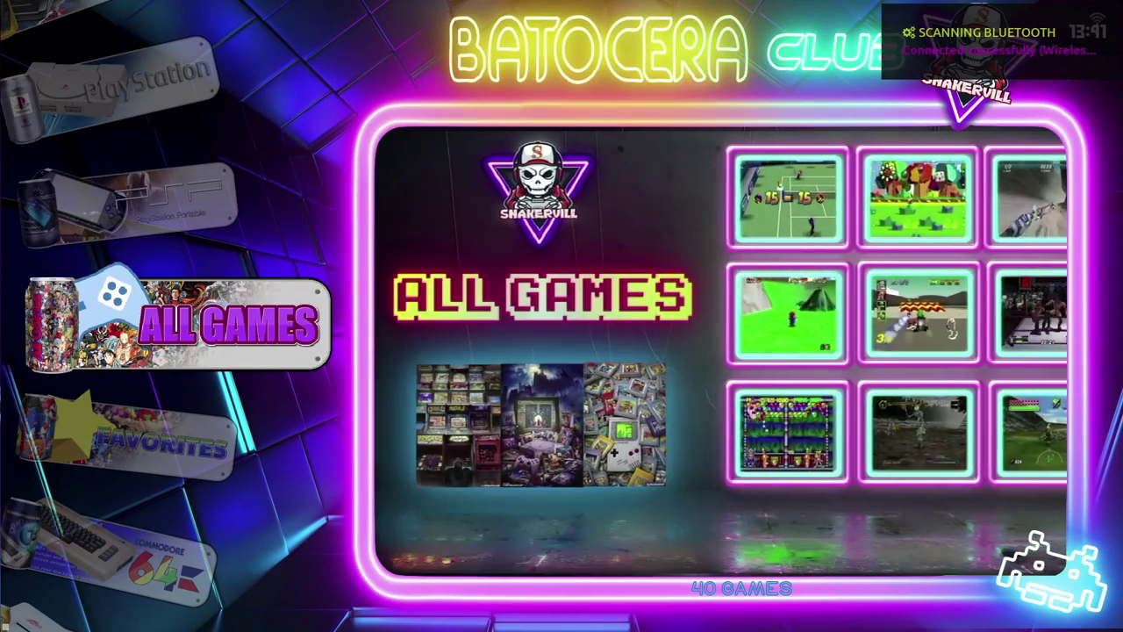
- Move to the Nintendo 64 system and look through the Batocera Club theme configuration options in the UI settings
key(Return)
key(Down)
key(Down)
key(Down)
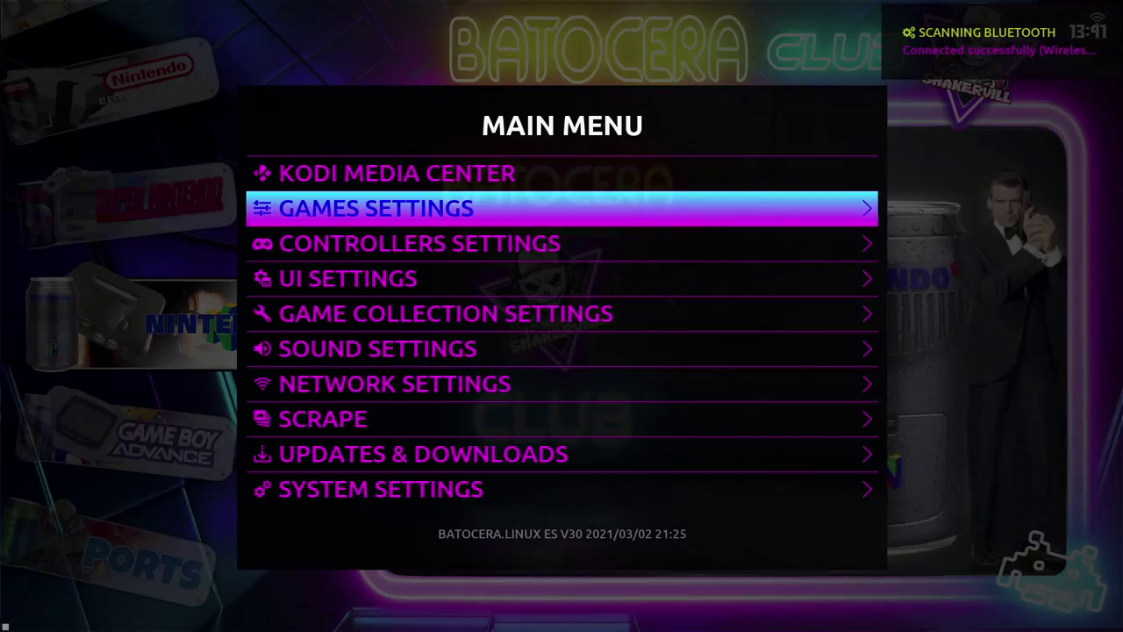
key(Return)
key(Down)
key(Return)
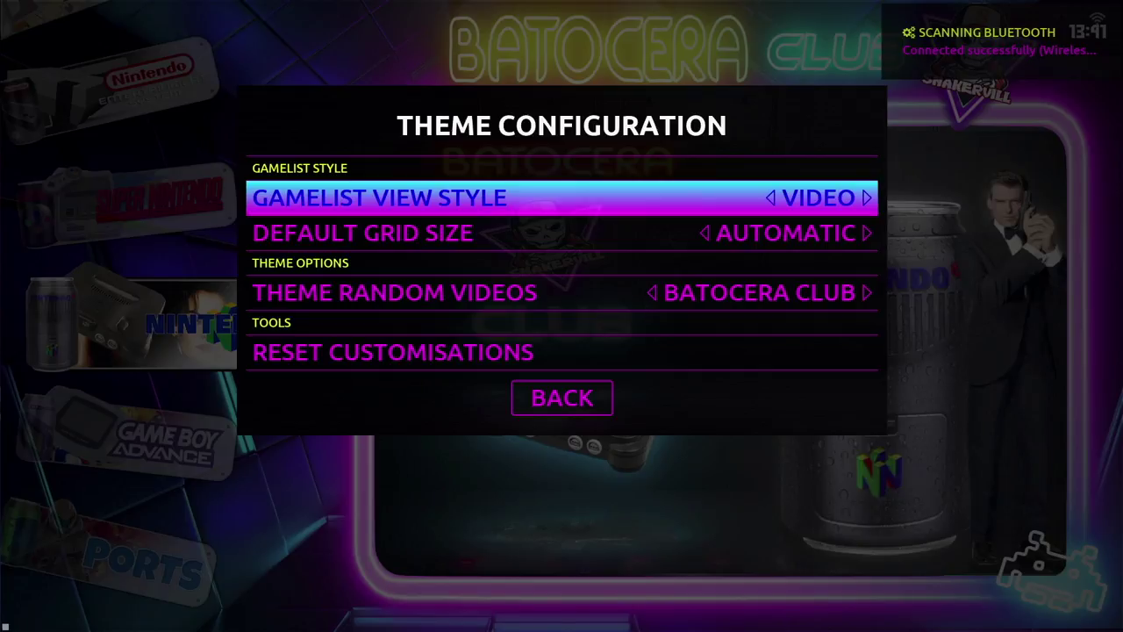
key(Down)
key(Down)
key(Down)
key(Down)
key(Return)
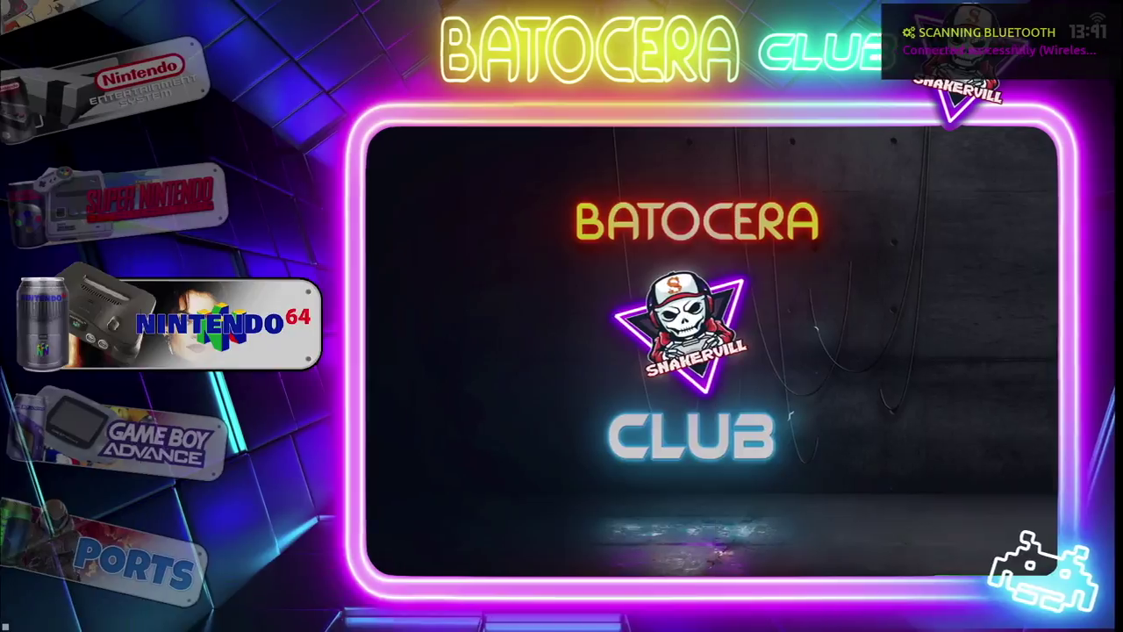
- Open the Super Nintendo system and look through its game list in the Batocera Club theme
key(Up)
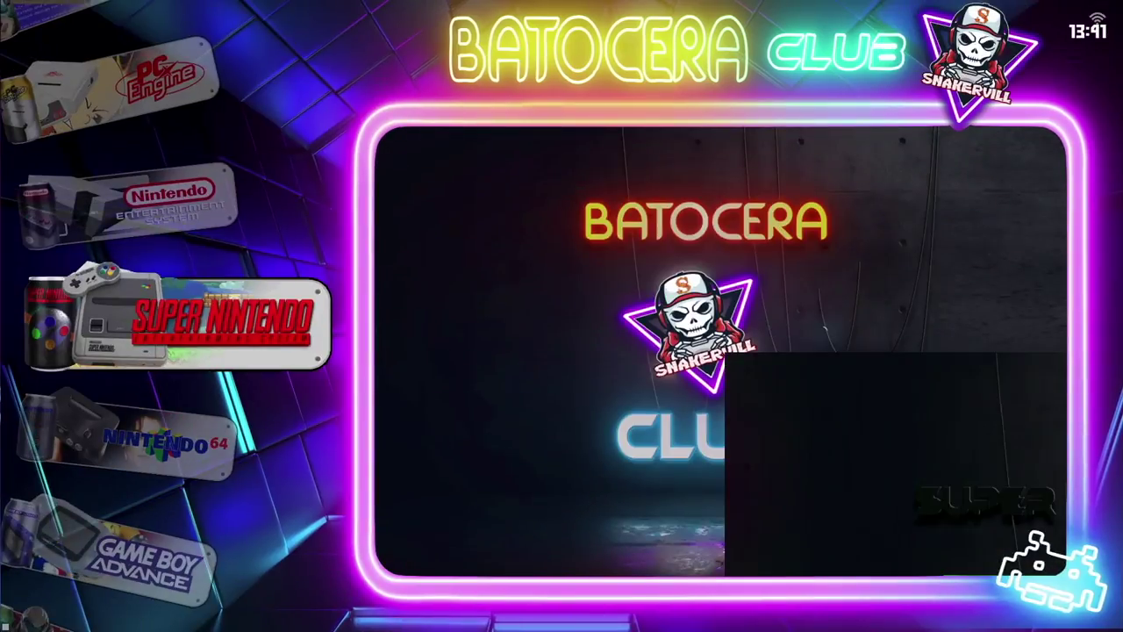
key(Return)
key(Down)
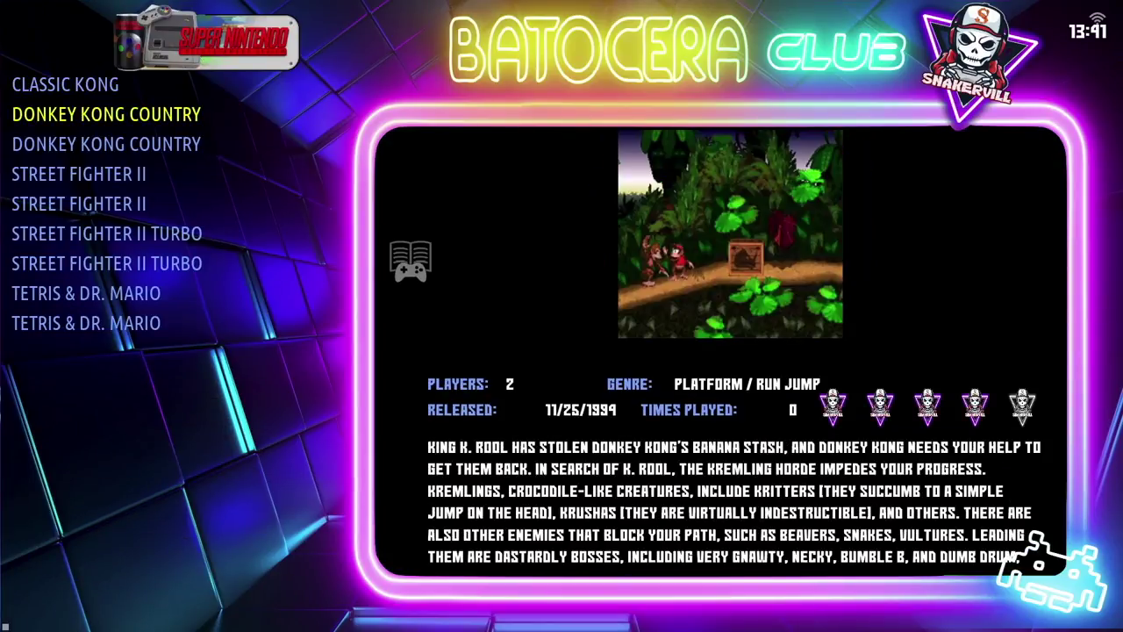
key(Down)
- Switch the theme set to es-theme-gpi-fusion-slice in the UI settings and leave the menus to apply it
key(Down)
key(Down)
key(Down)
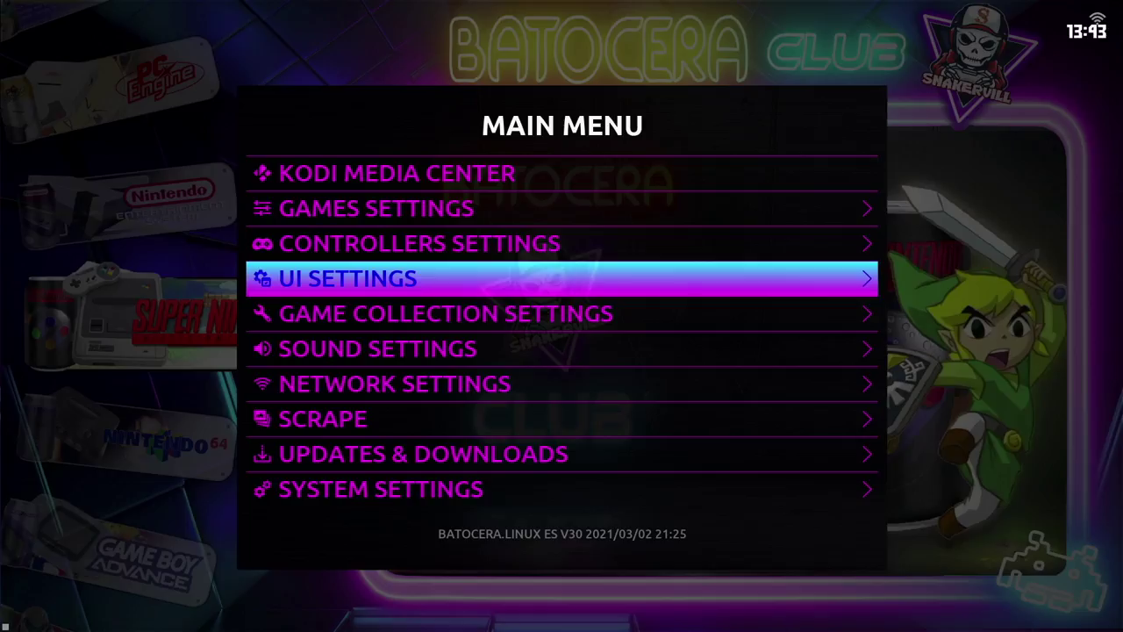
key(Return)
key(Right)
key(Right)
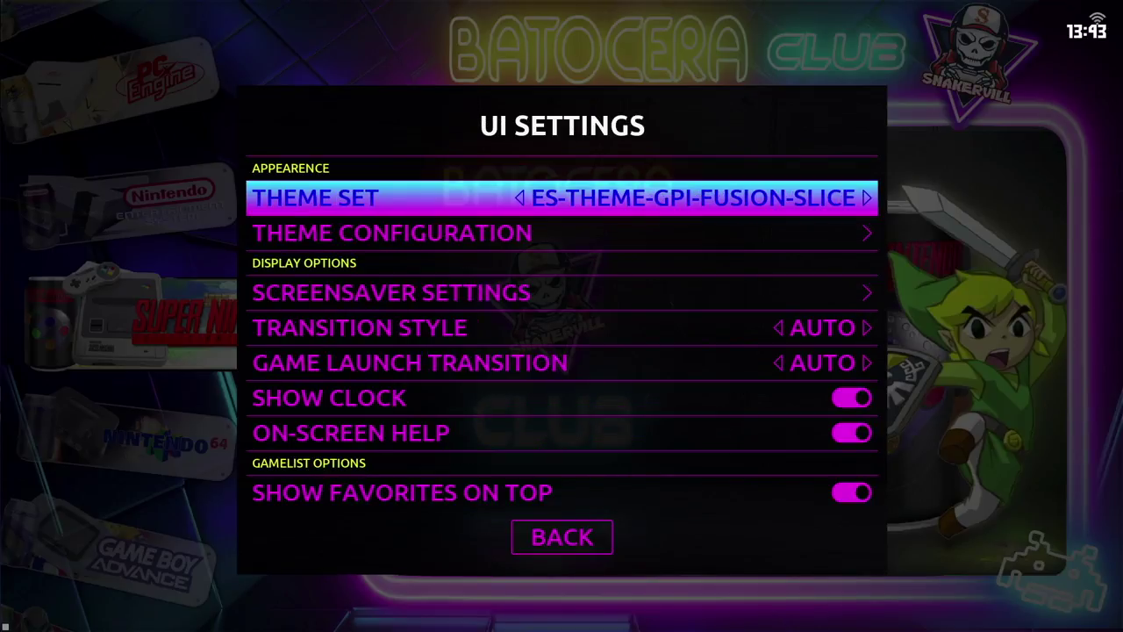
key(Escape)
key(Escape)
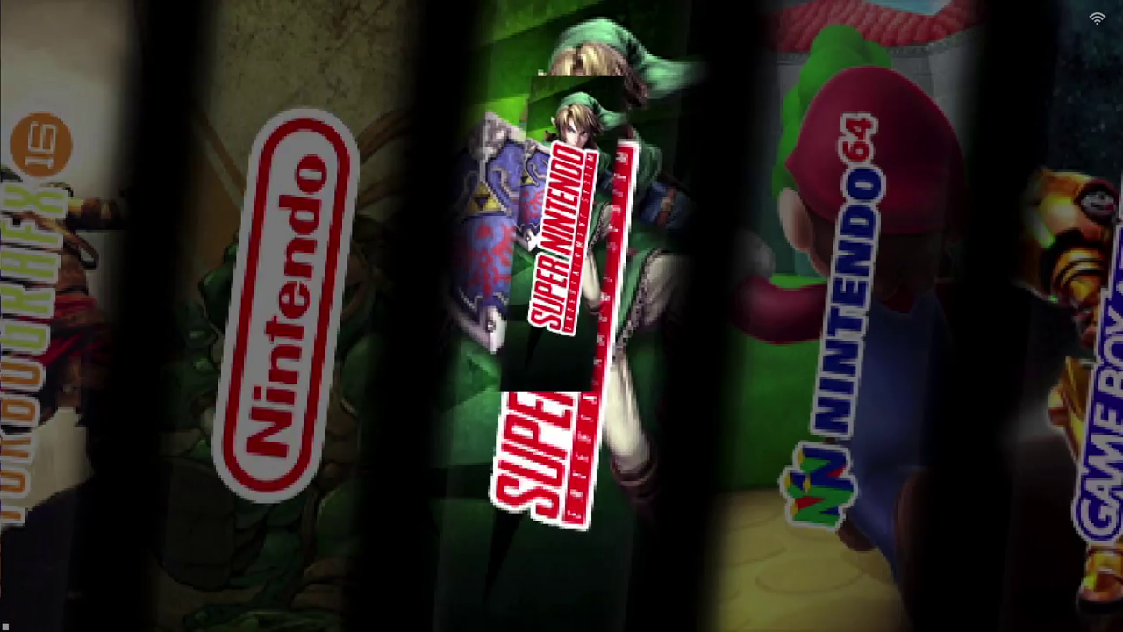
- Browse the console carousel forward from Super Nintendo past the Genesis 32X
key(Right)
key(Right)
key(Right)
key(Right)
key(Right)
key(Right)
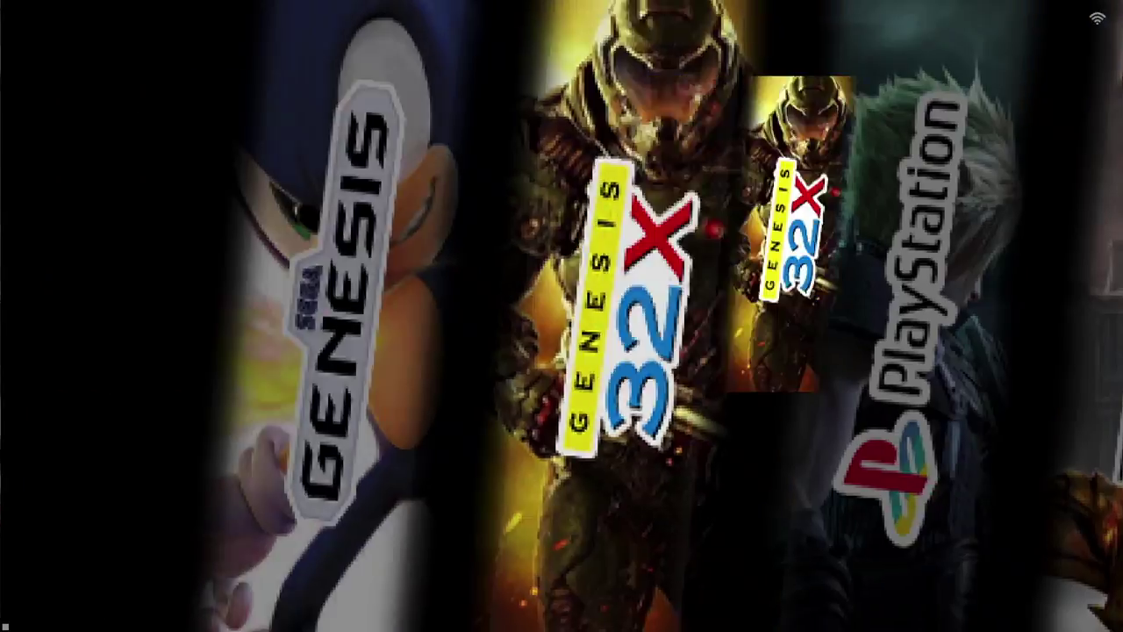
key(Right)
key(Right)
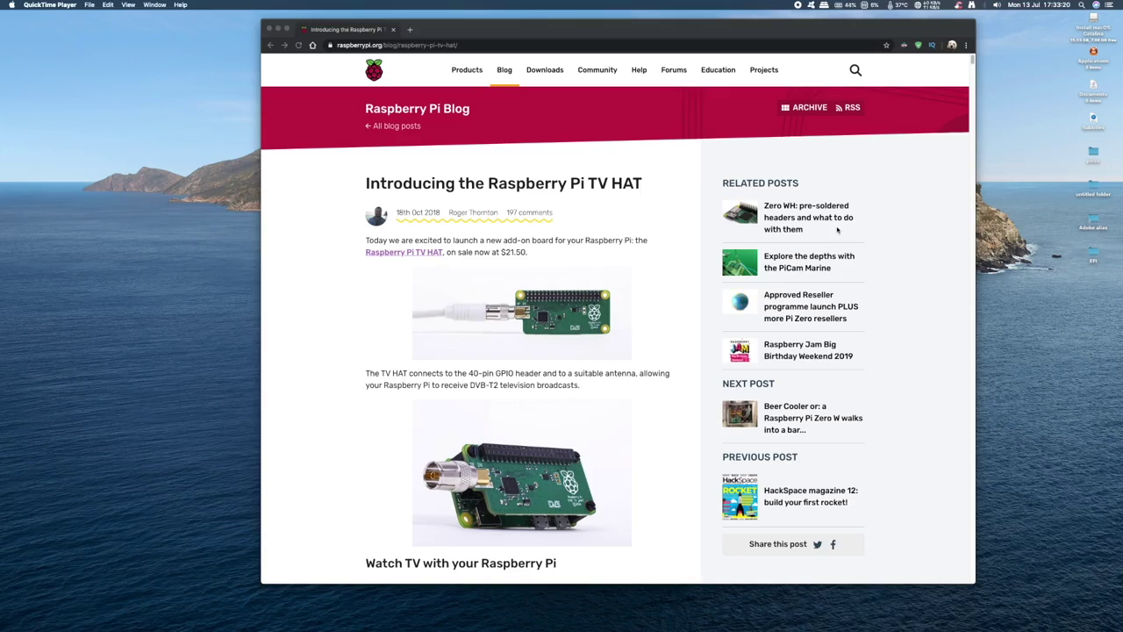
- Switch to Chrome and look through the Raspberry Pi TV HAT blog article and the board's Amazon product page
click(972, 59)
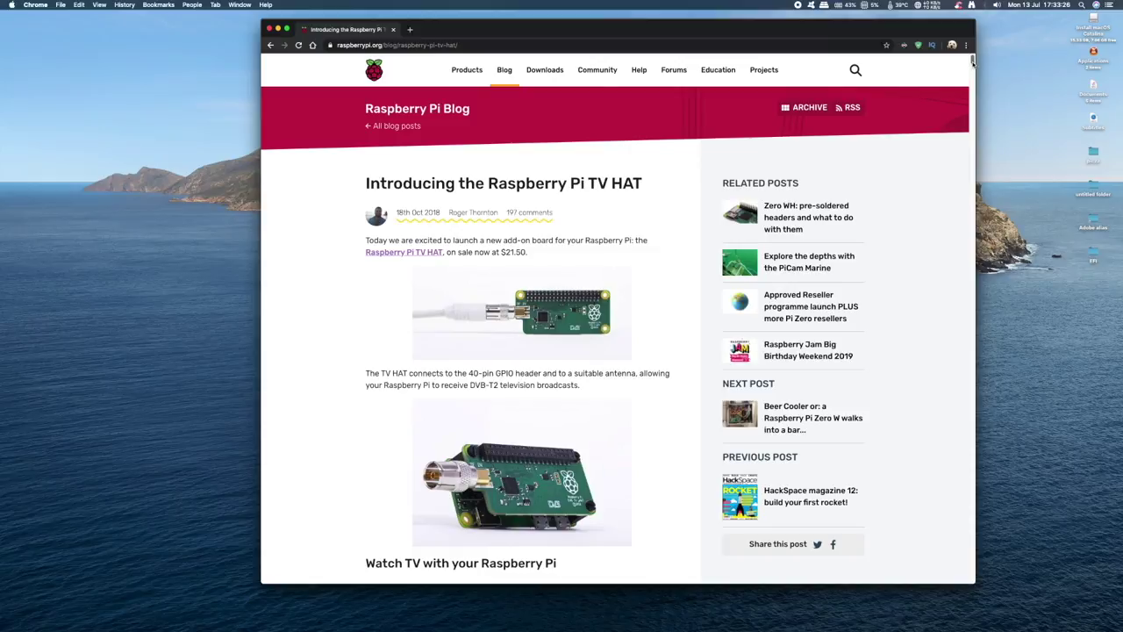
scroll(972, 60, down, 3)
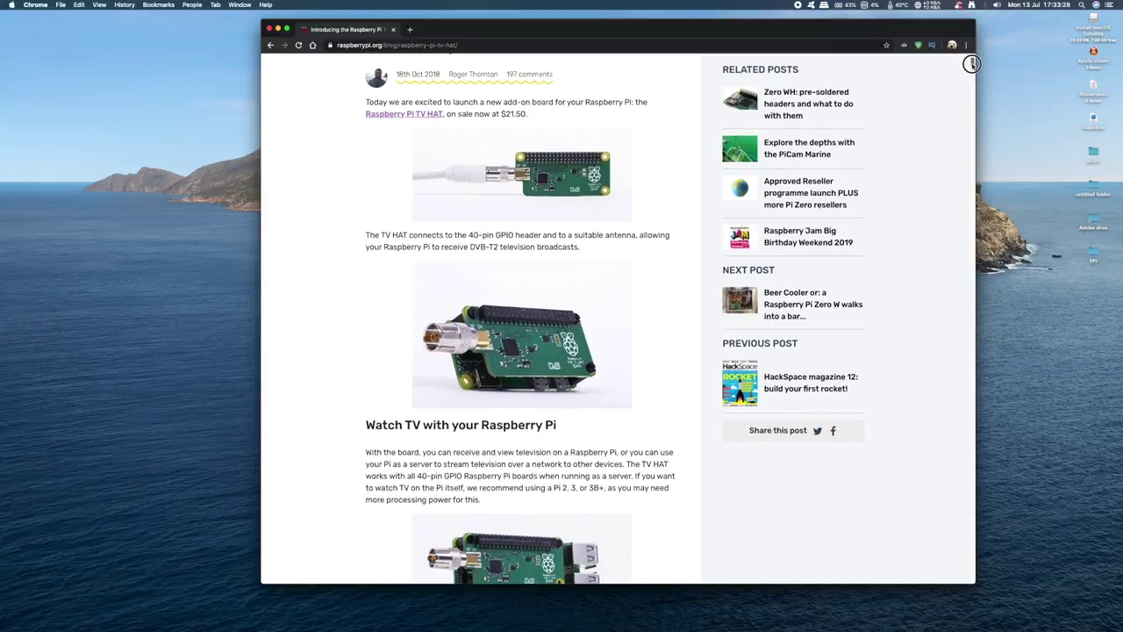
scroll(971, 63, down, 2)
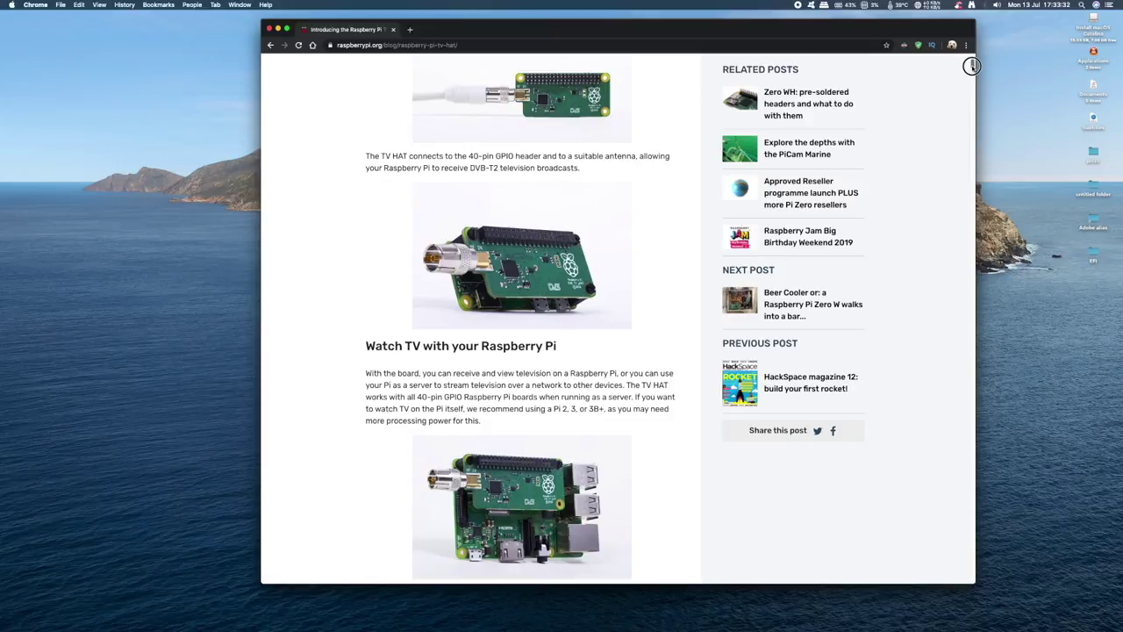
scroll(971, 65, down, 6)
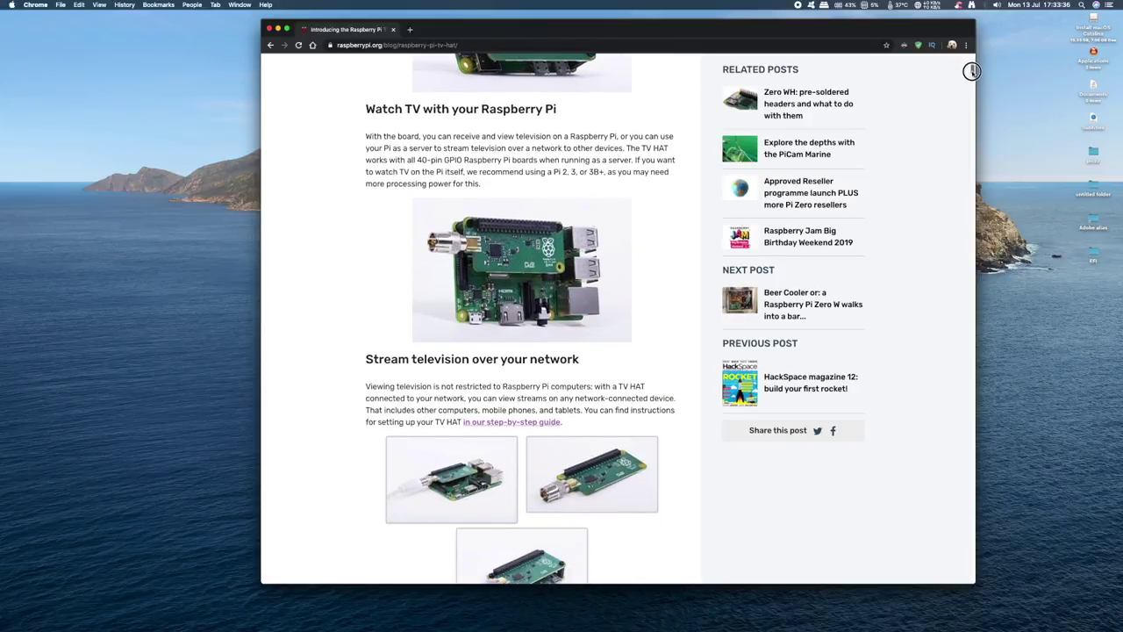
scroll(971, 72, down, 3)
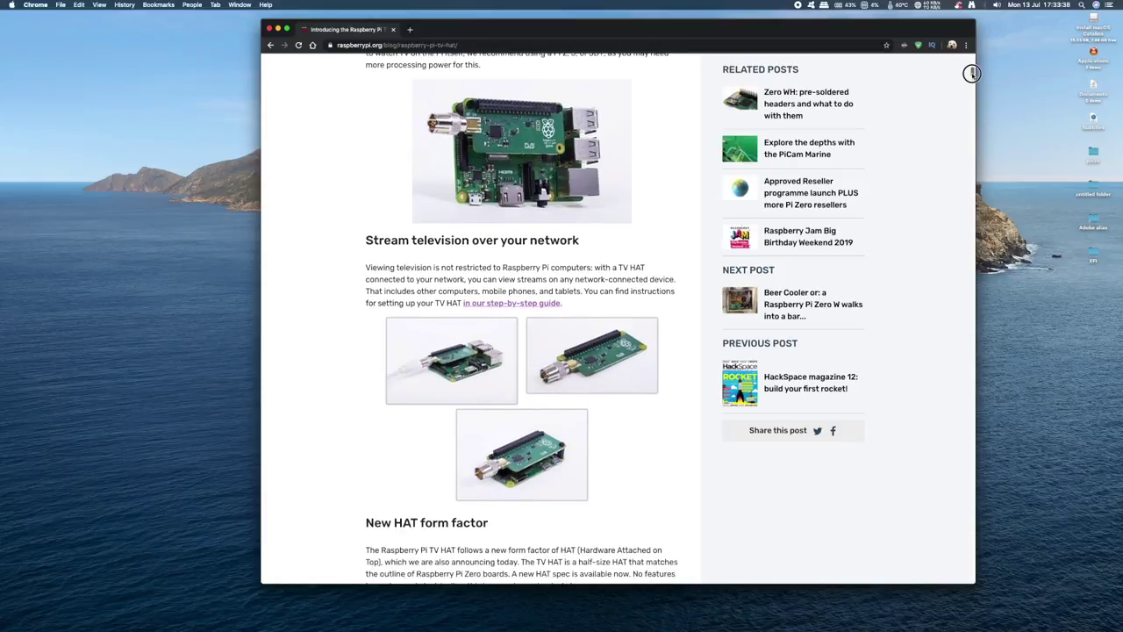
scroll(971, 74, down, 3)
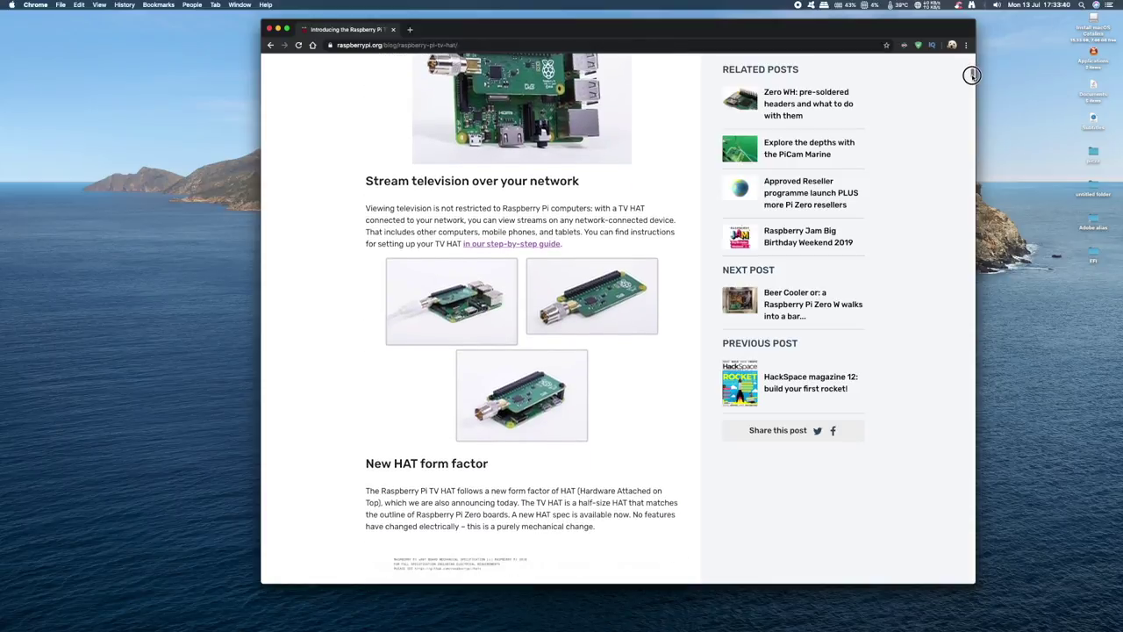
scroll(971, 77, down, 3)
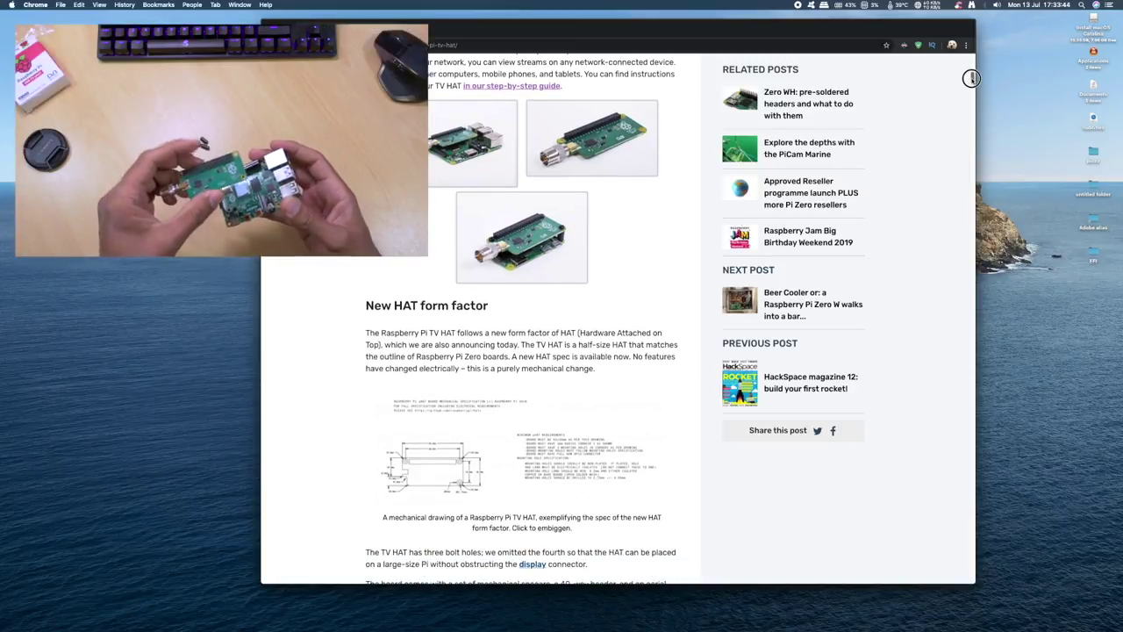
scroll(971, 79, down, 1)
scroll(971, 79, down, 5)
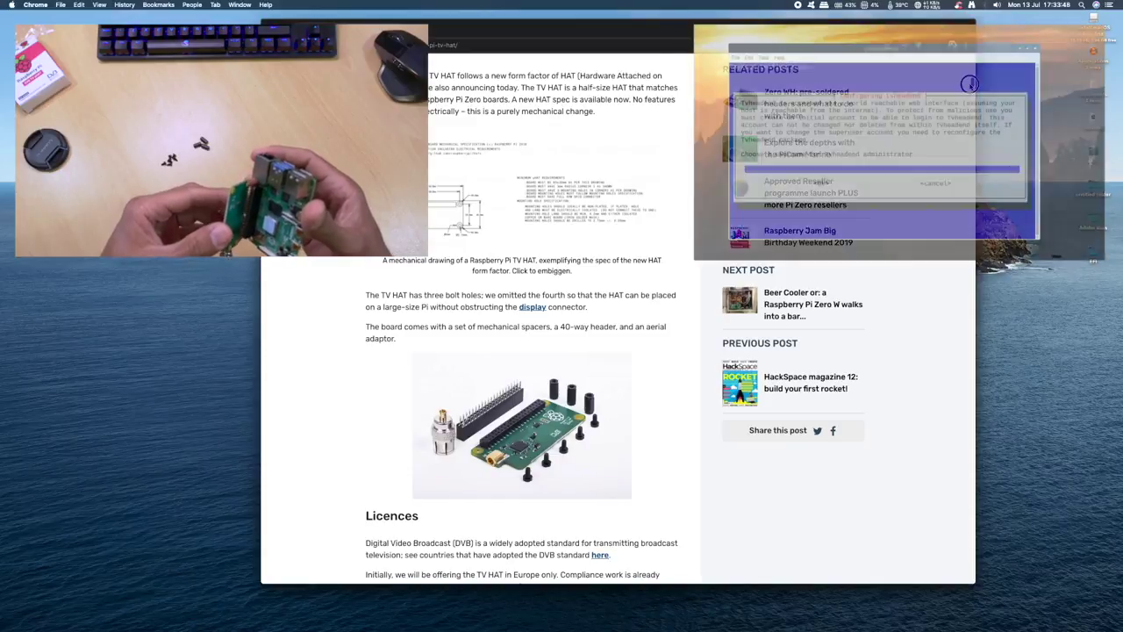
scroll(969, 83, down, 3)
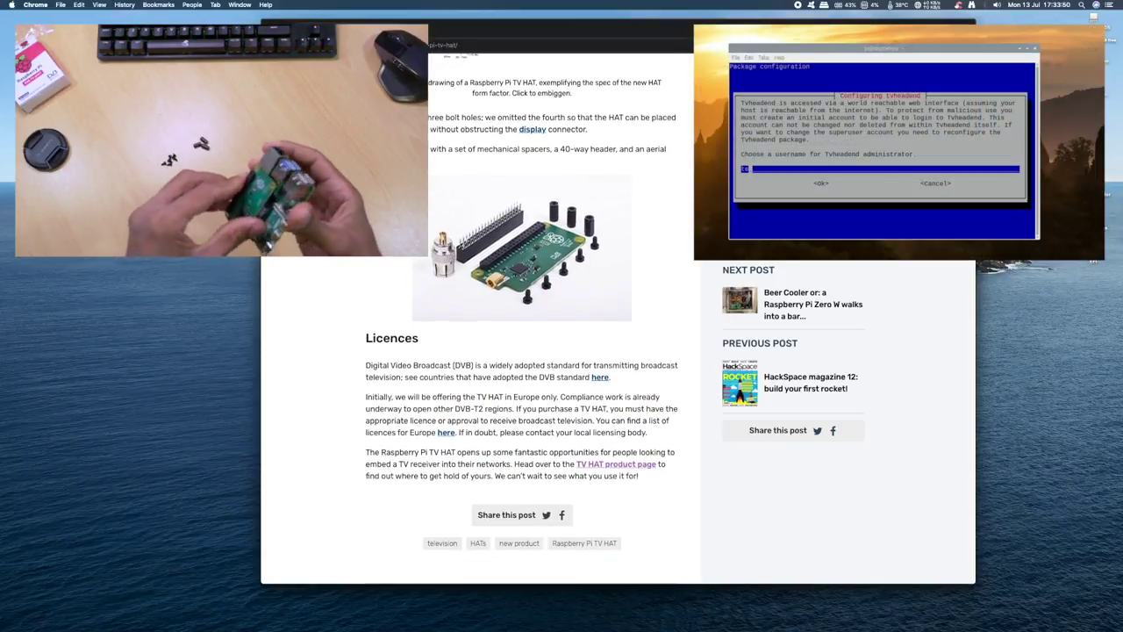
scroll(476, 351, up, 5)
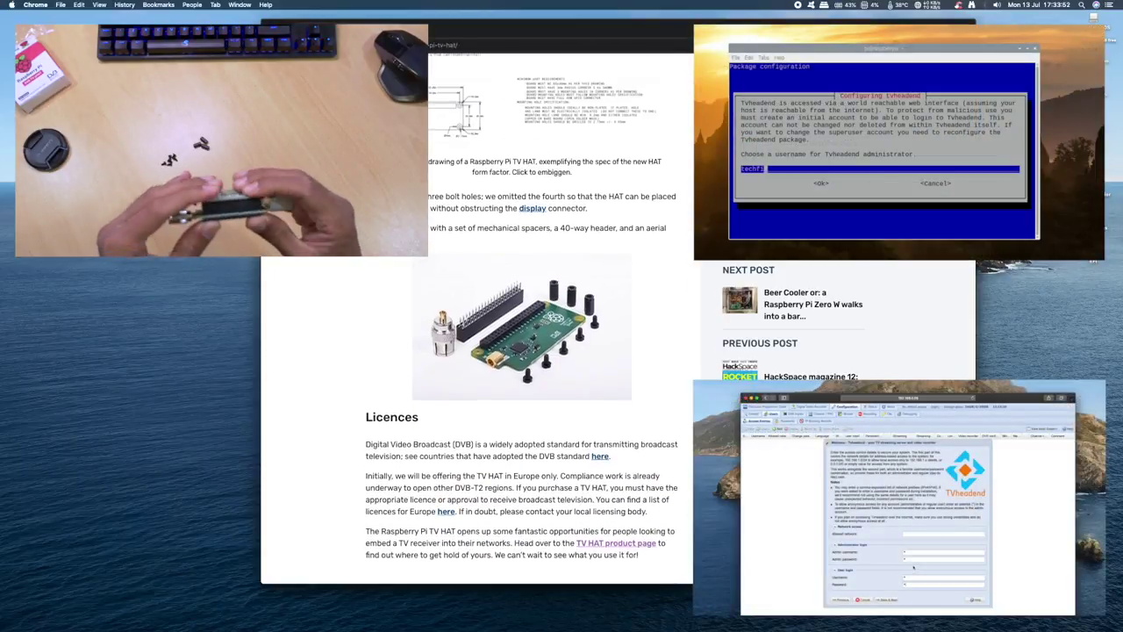
scroll(476, 351, up, 5)
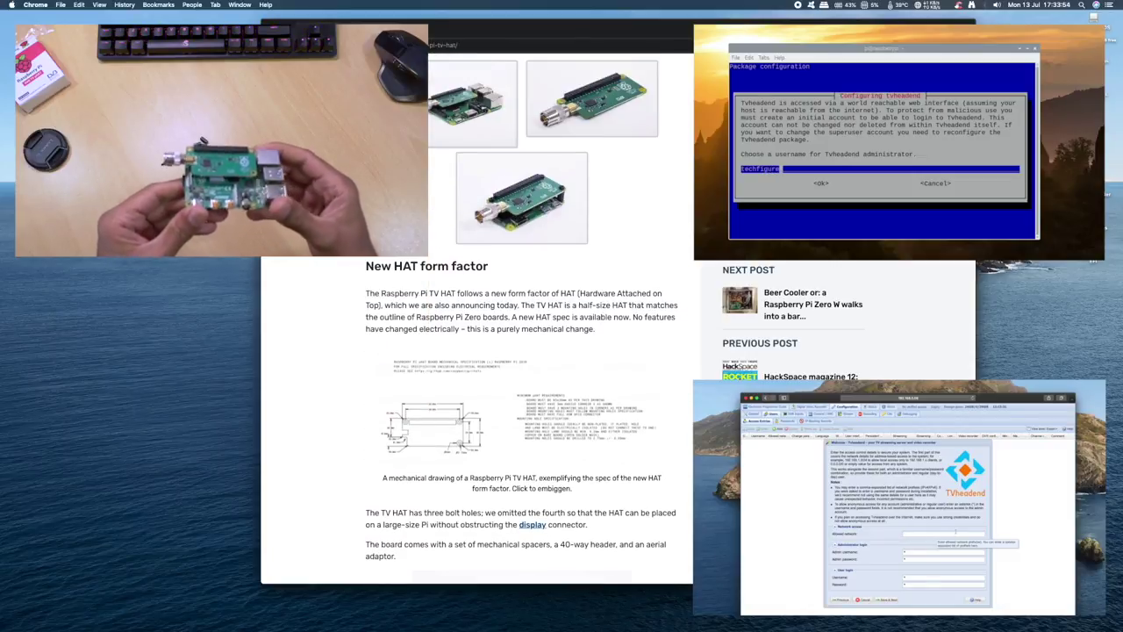
scroll(476, 351, up, 2)
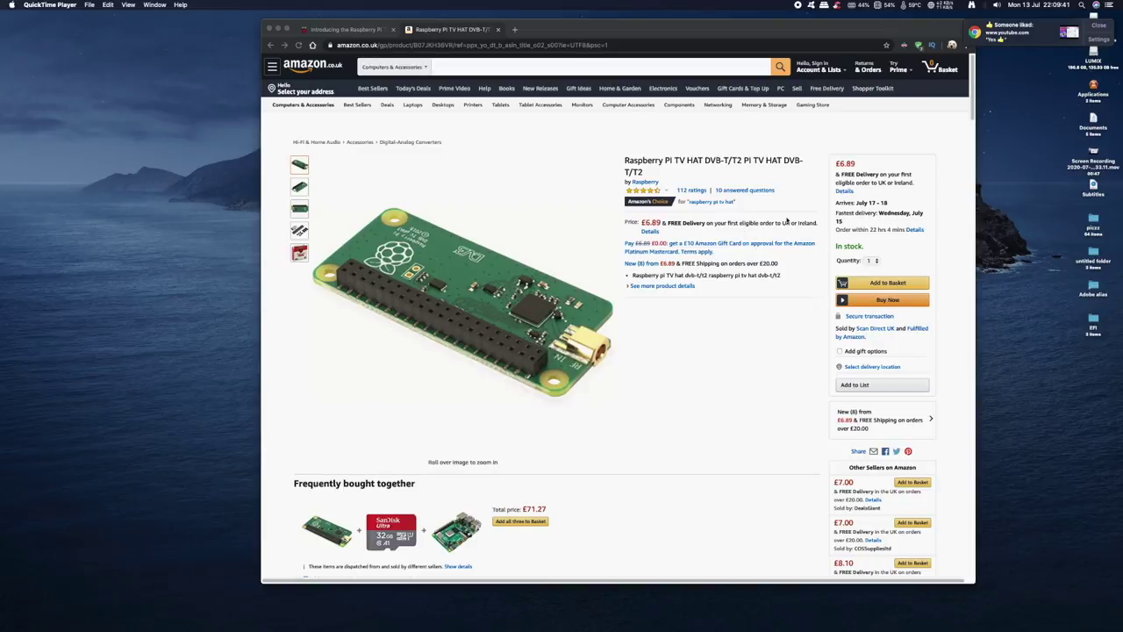
click(972, 100)
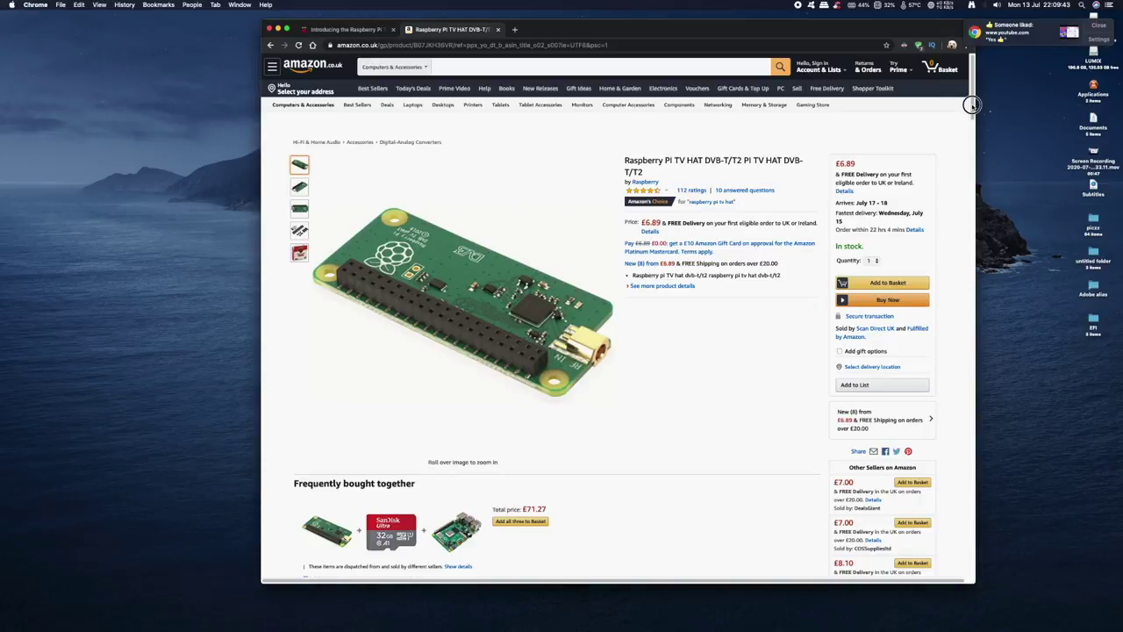
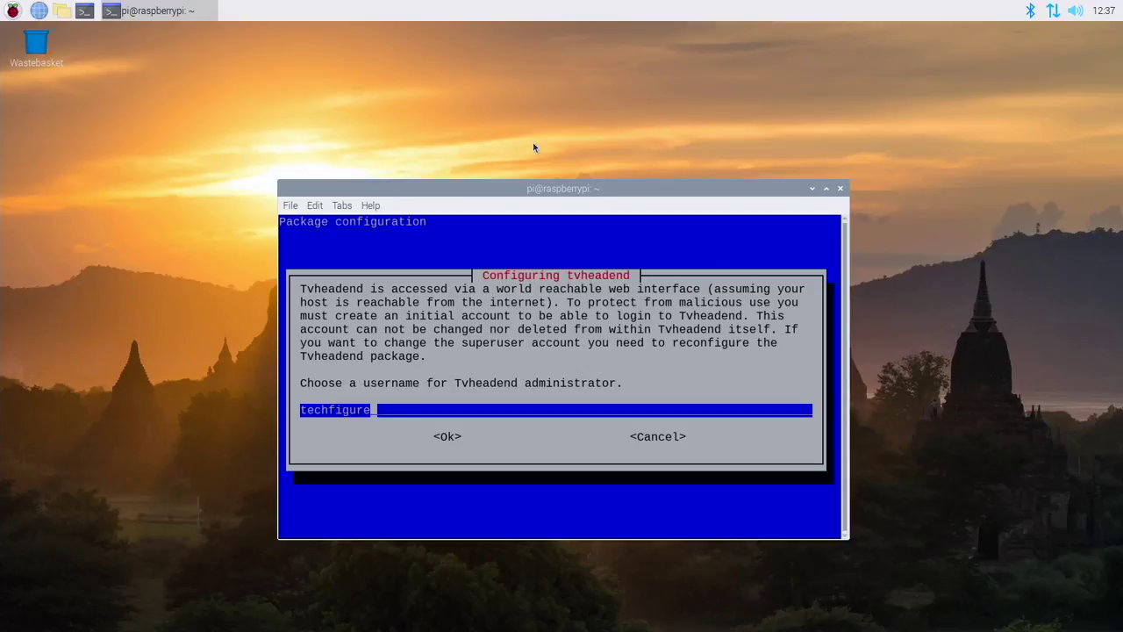
- Accept the Tvheadend administrator username, enter the administrator password, and acknowledge the web access notice in the package configuration
key(Return)
text(******)
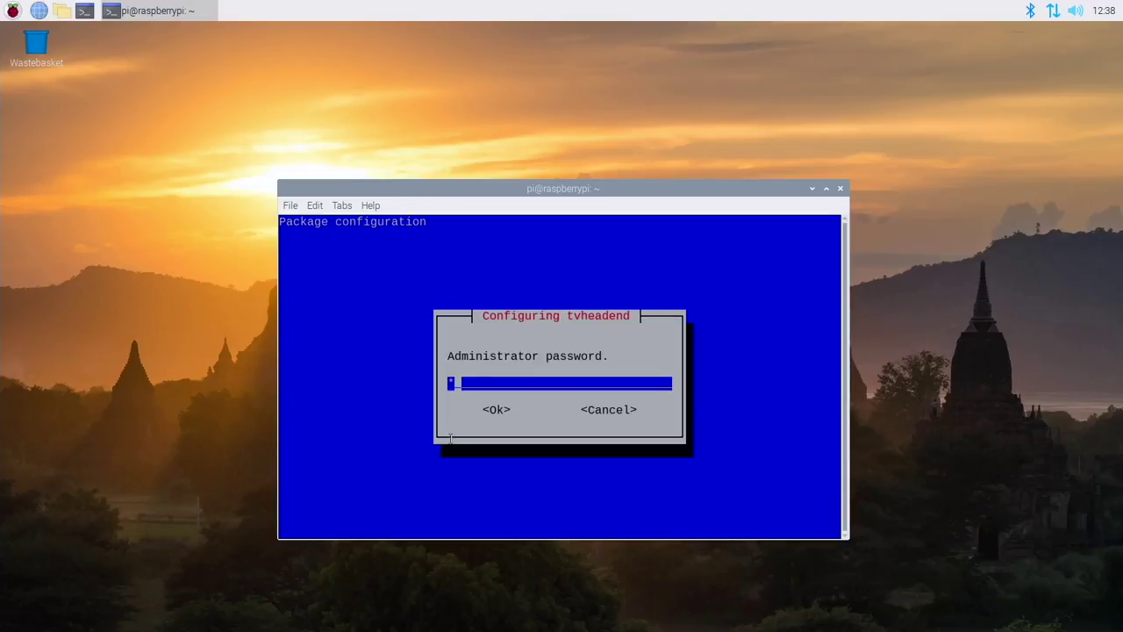
text(****)
key(Return)
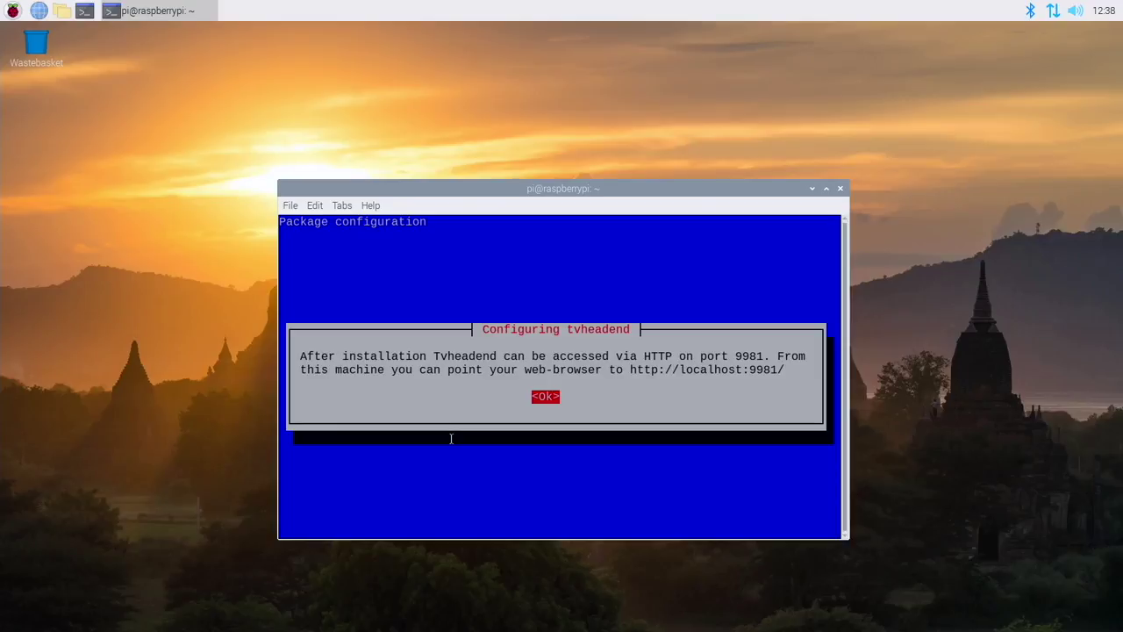
key(Return)
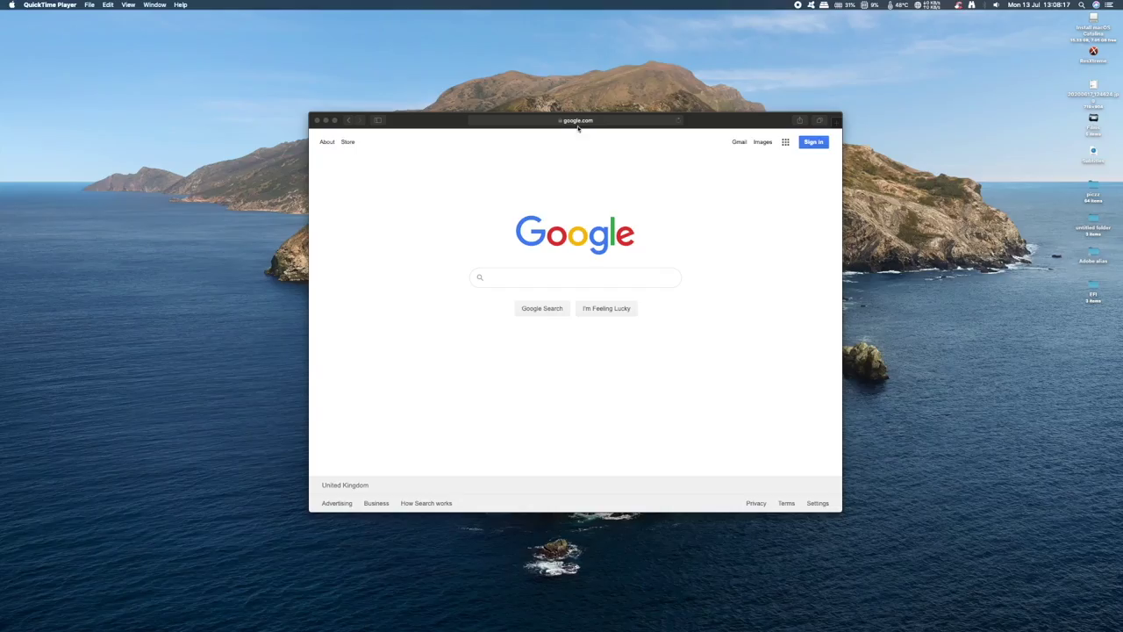
- Switch to Safari and open the Tvheadend web interface at 192.168.0.56:9981
click(580, 121)
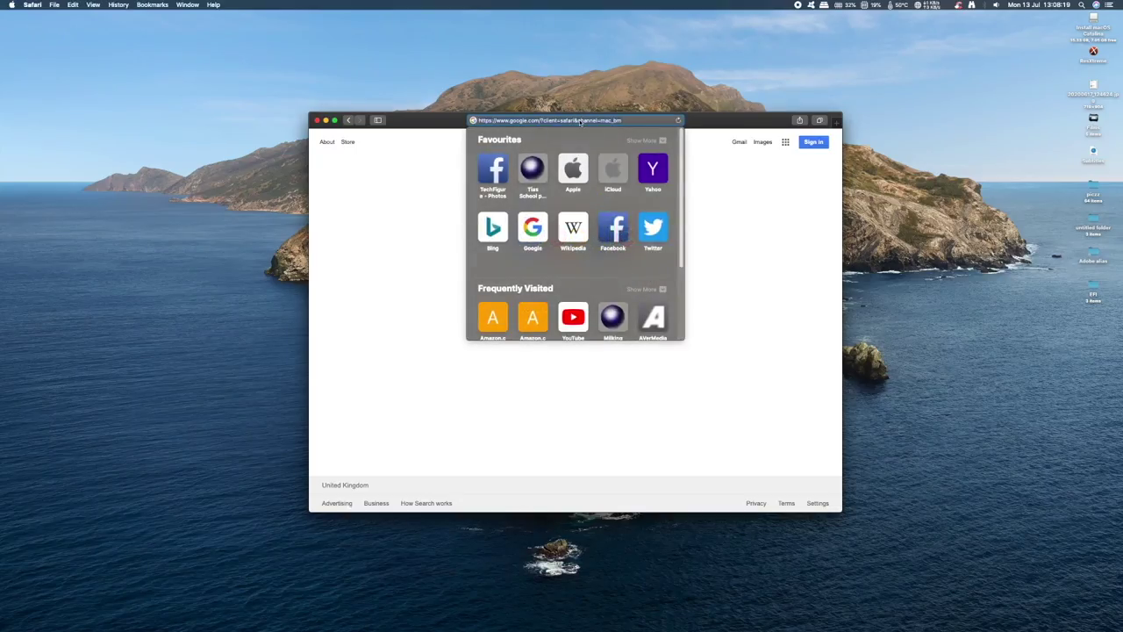
text(http://192.168.0.56:9981)
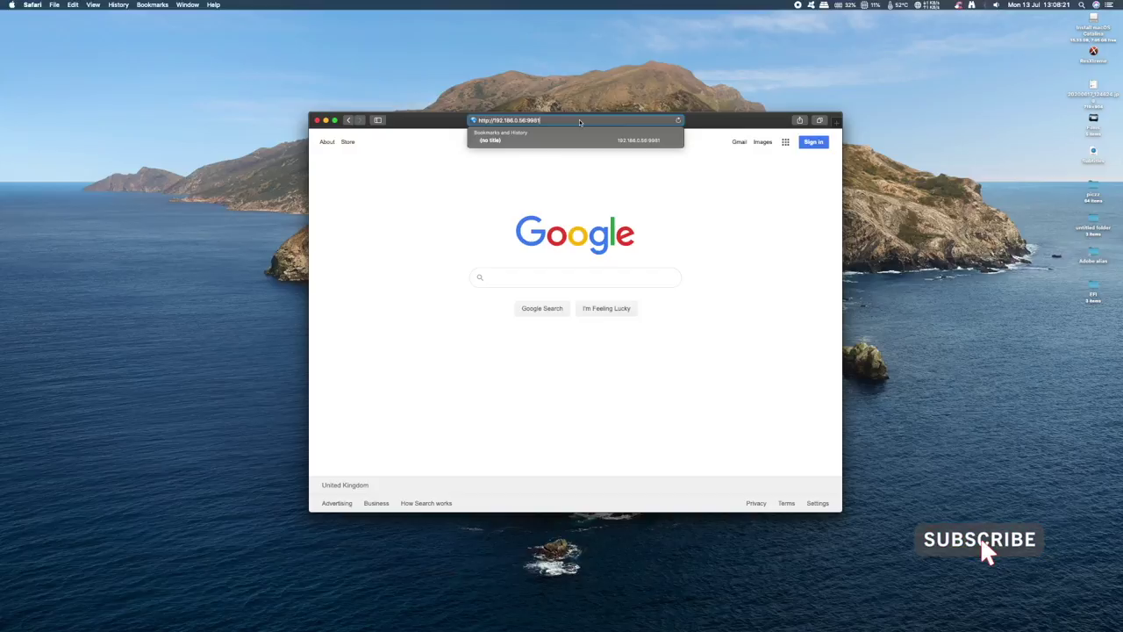
key(Return)
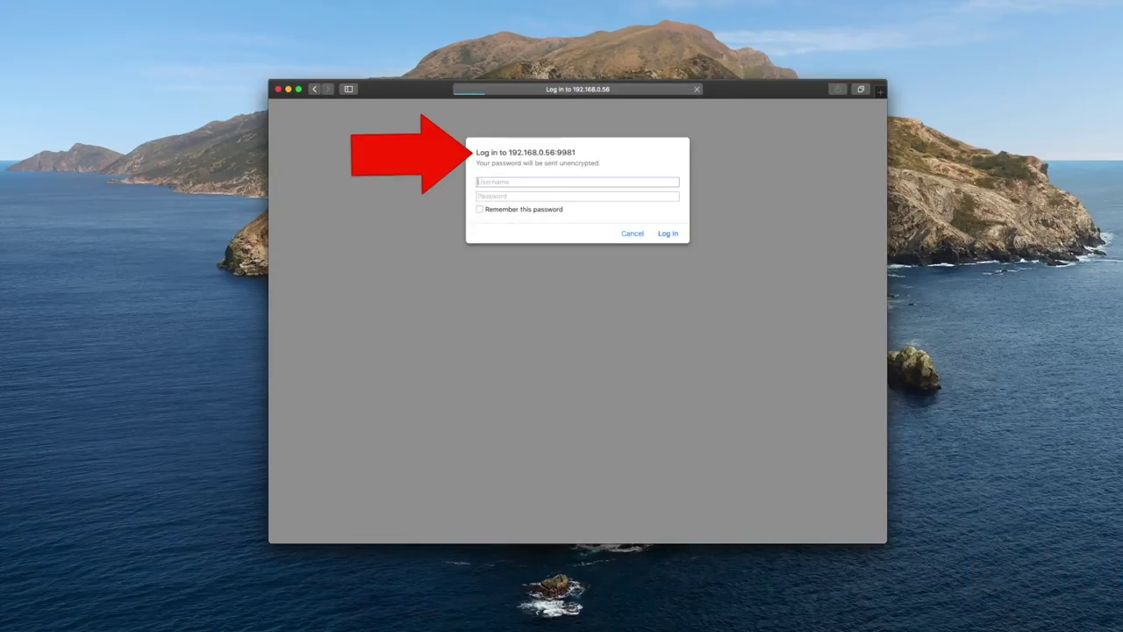
- Log in to Tvheadend with the administrator username and password
text(techfigure)
click(509, 194)
text(•••••••••)
key(Return)
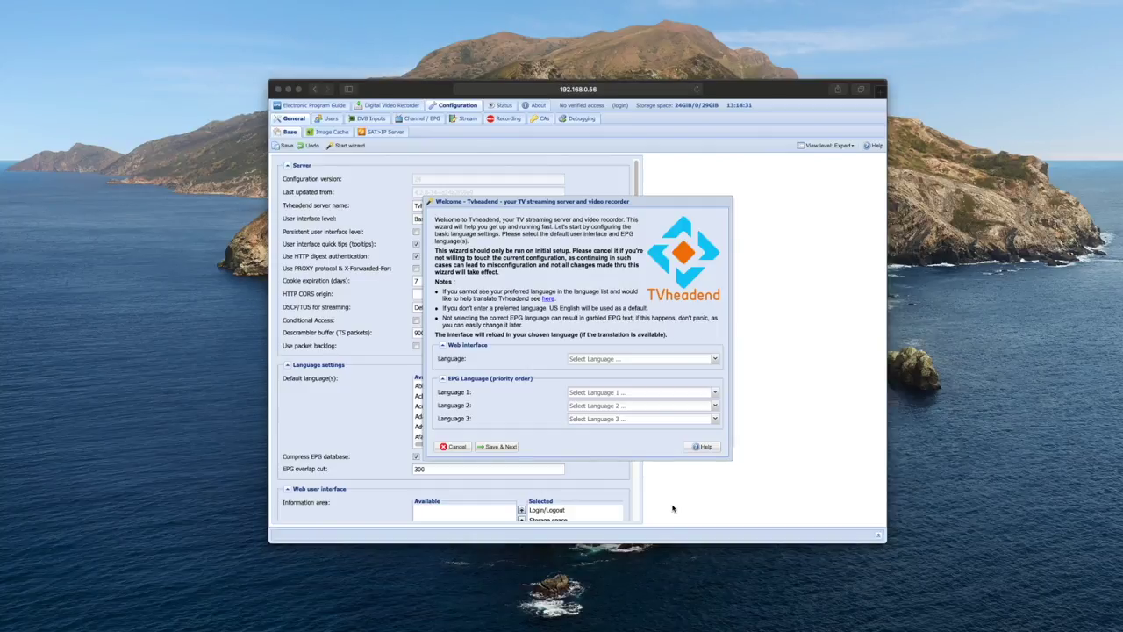
- Set the wizard's web interface language and EPG Language 1 to English (GB) and save the language settings
click(649, 360)
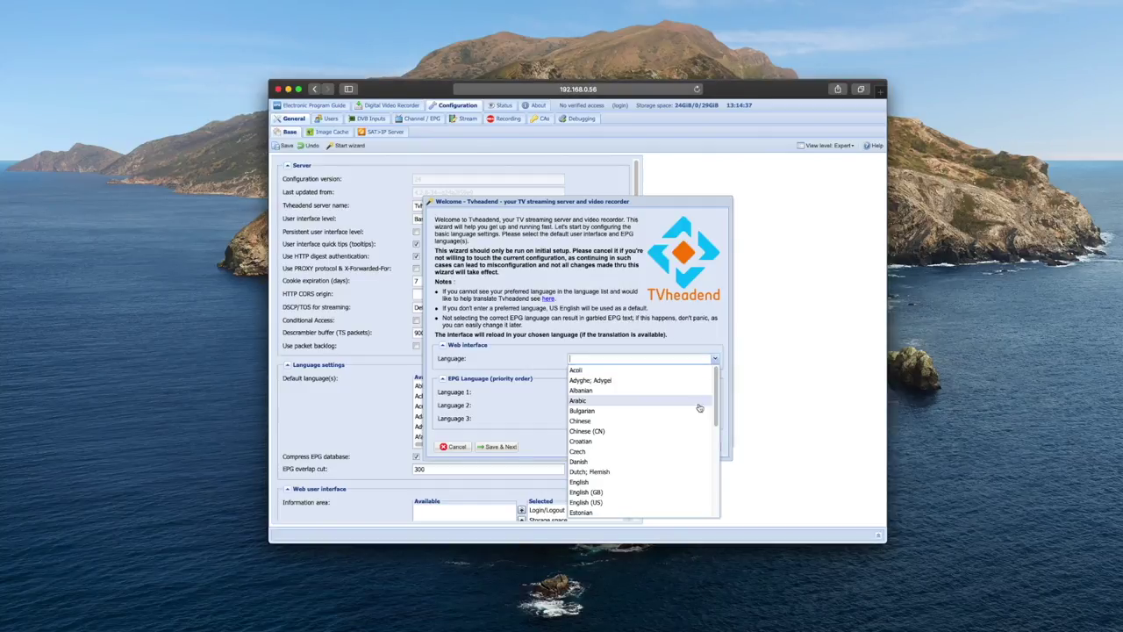
click(632, 492)
click(672, 392)
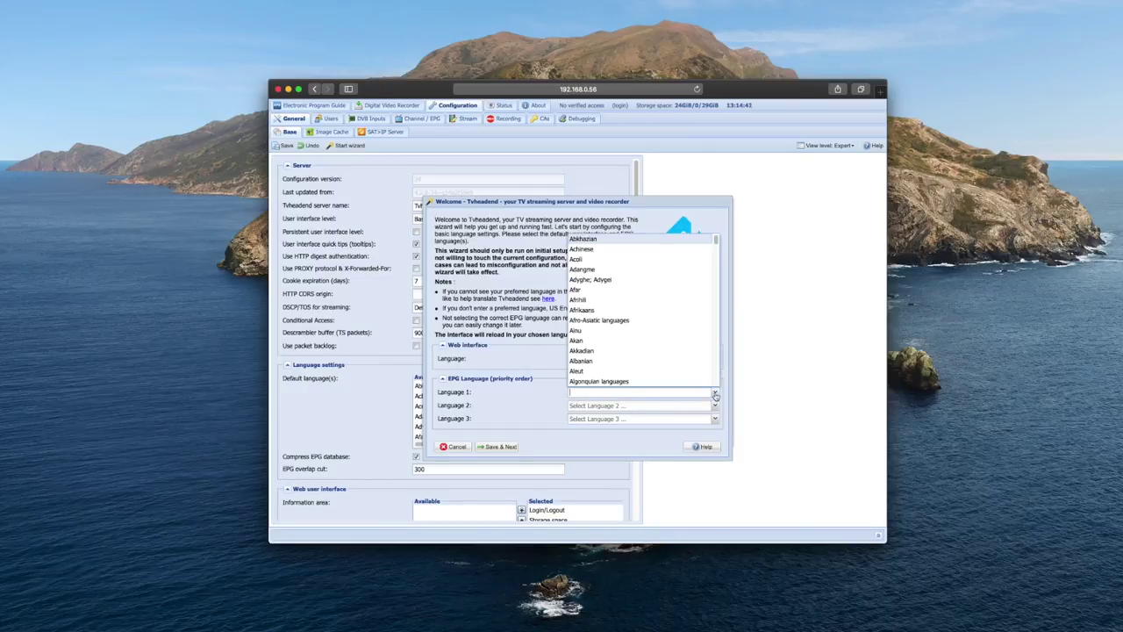
scroll(667, 348, down, 10)
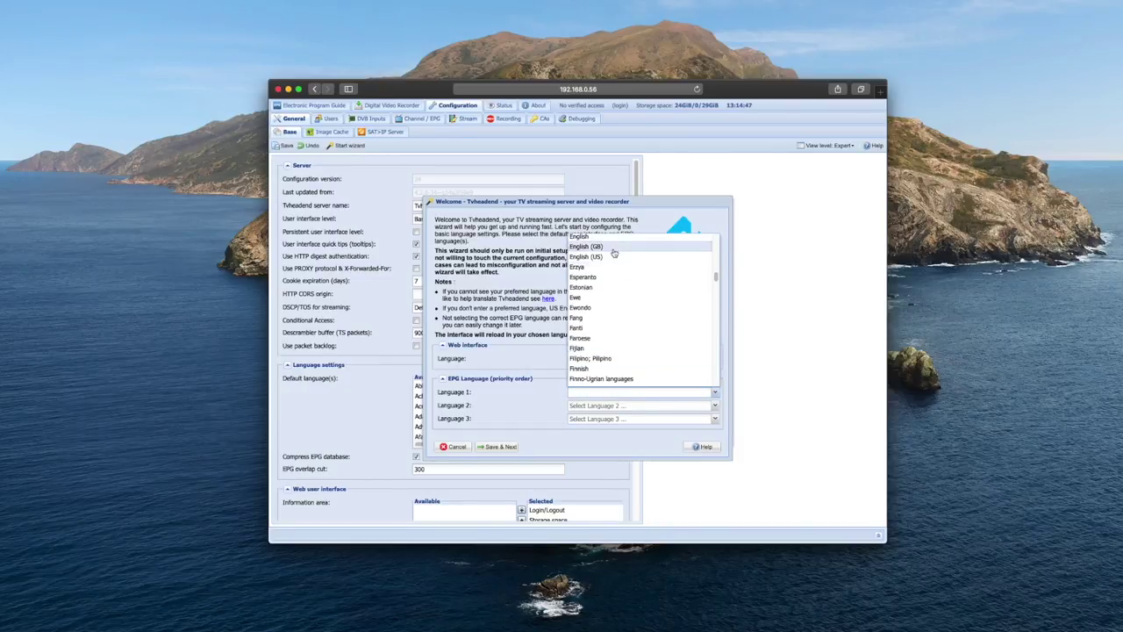
click(615, 250)
click(497, 447)
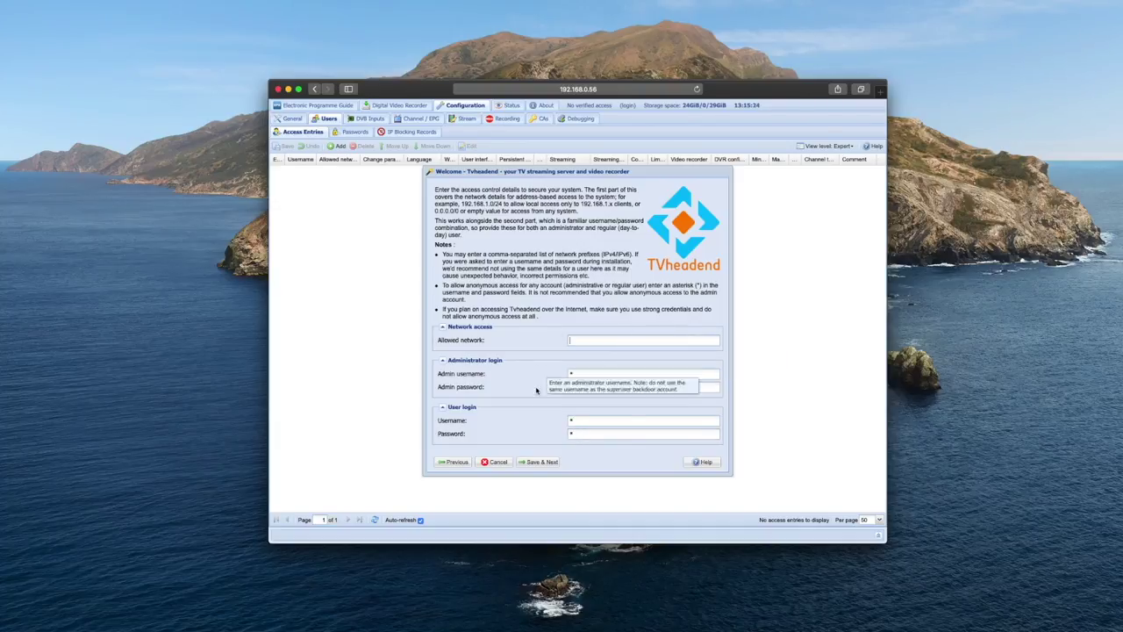
- Accept the default access control details and assign DVB-T Network as the Network 2 type for the Sony CXD2880 tuner
click(531, 462)
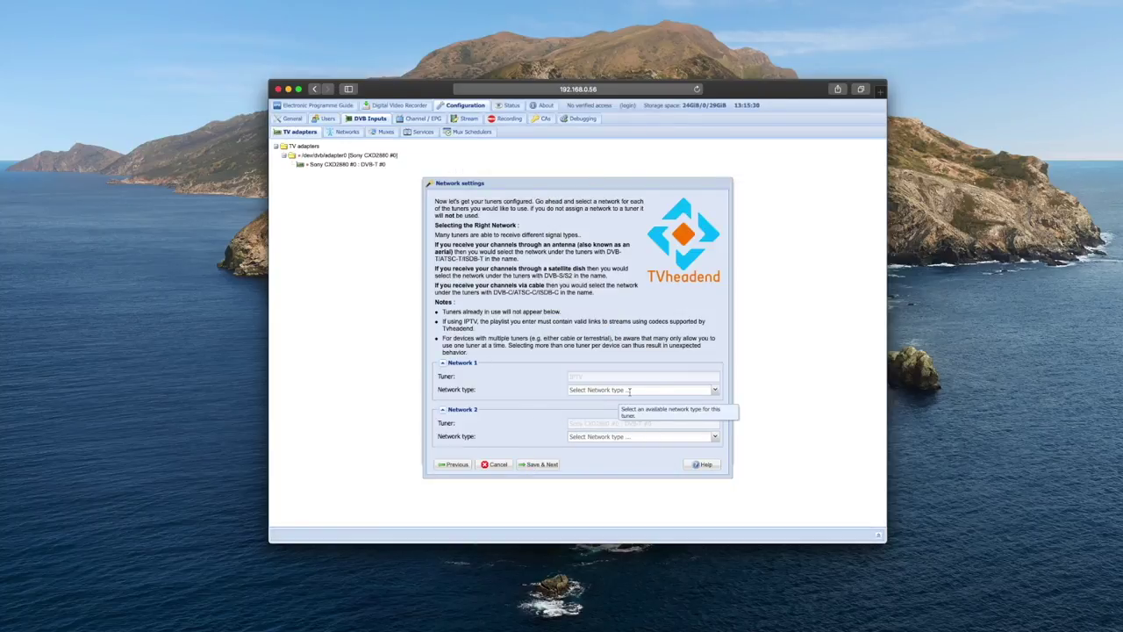
click(715, 437)
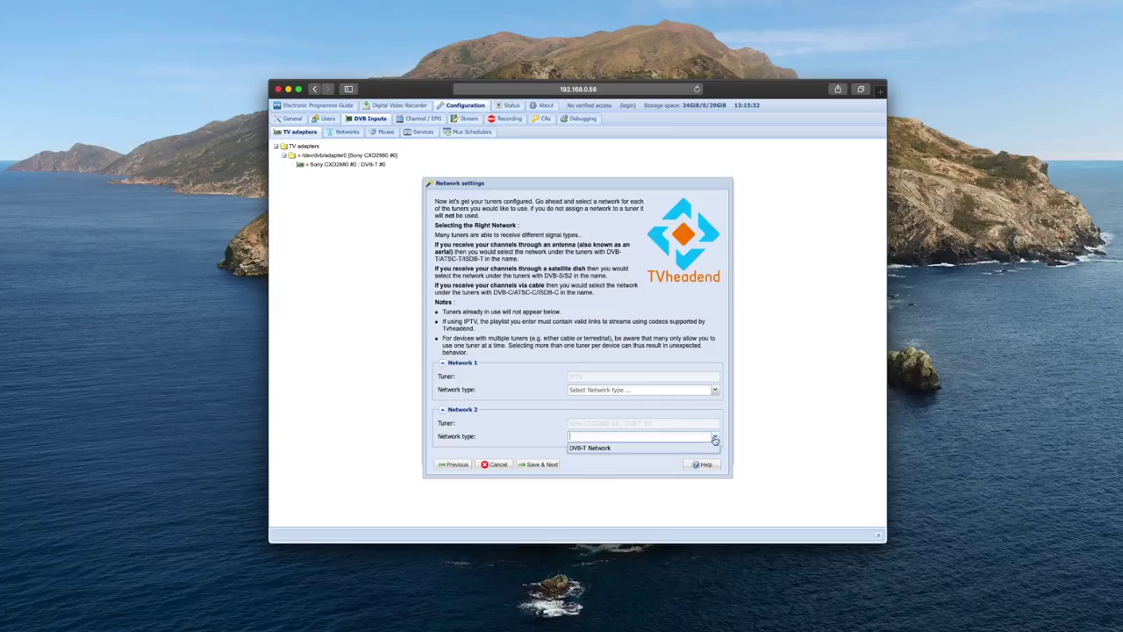
click(613, 449)
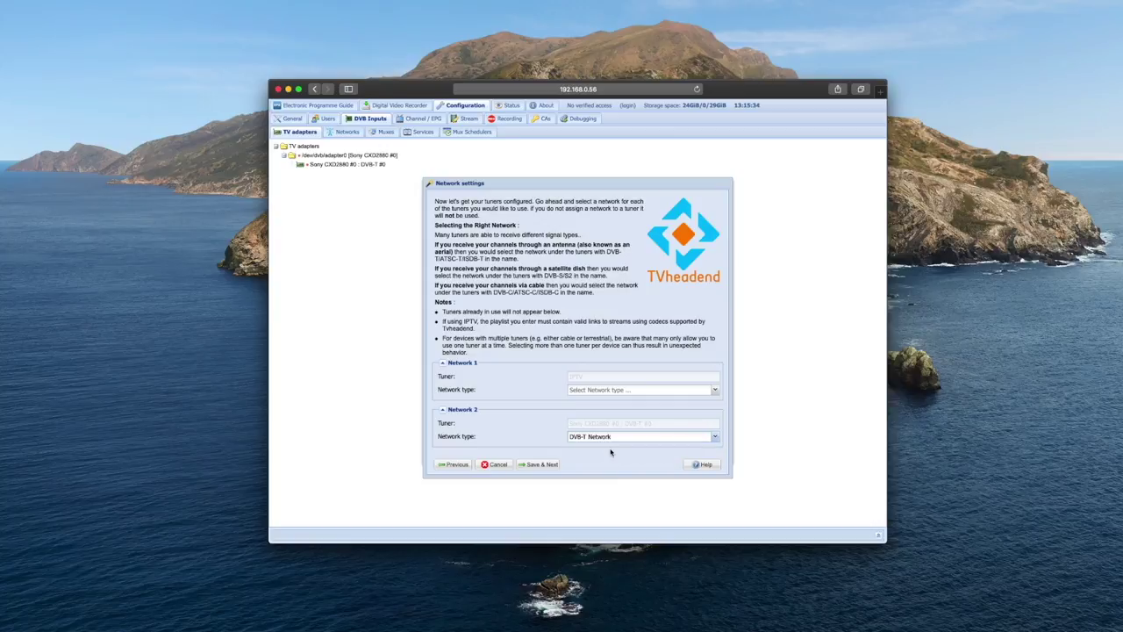
click(540, 466)
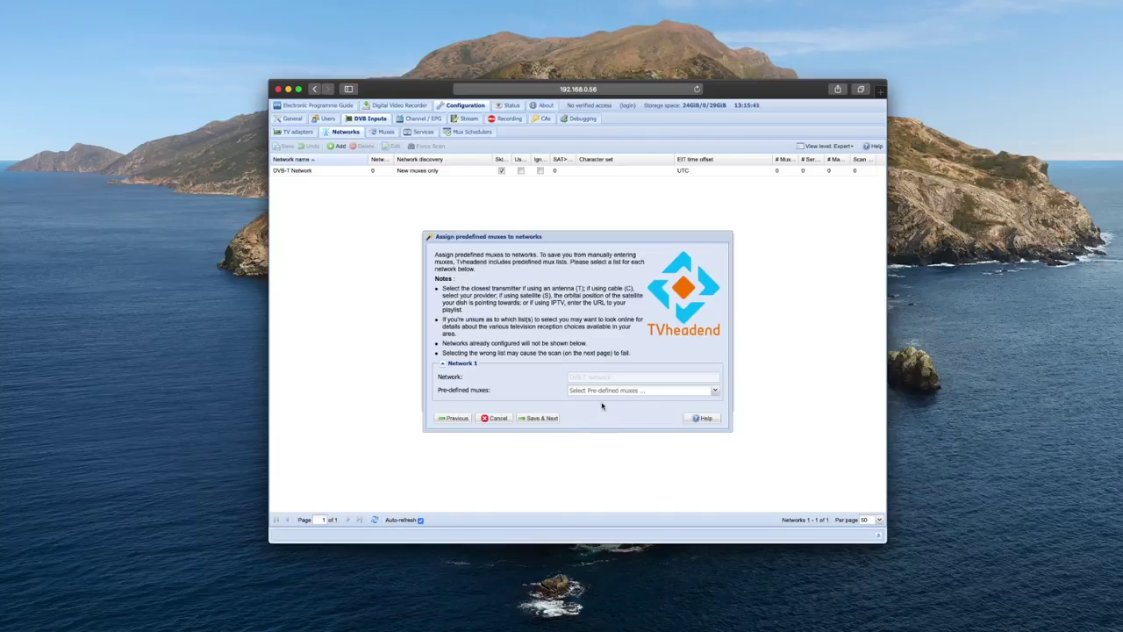
- Assign the predefined mux list United Kingdom: uk-SuttonColdfield to the DVB-T network and start the service scan
click(715, 395)
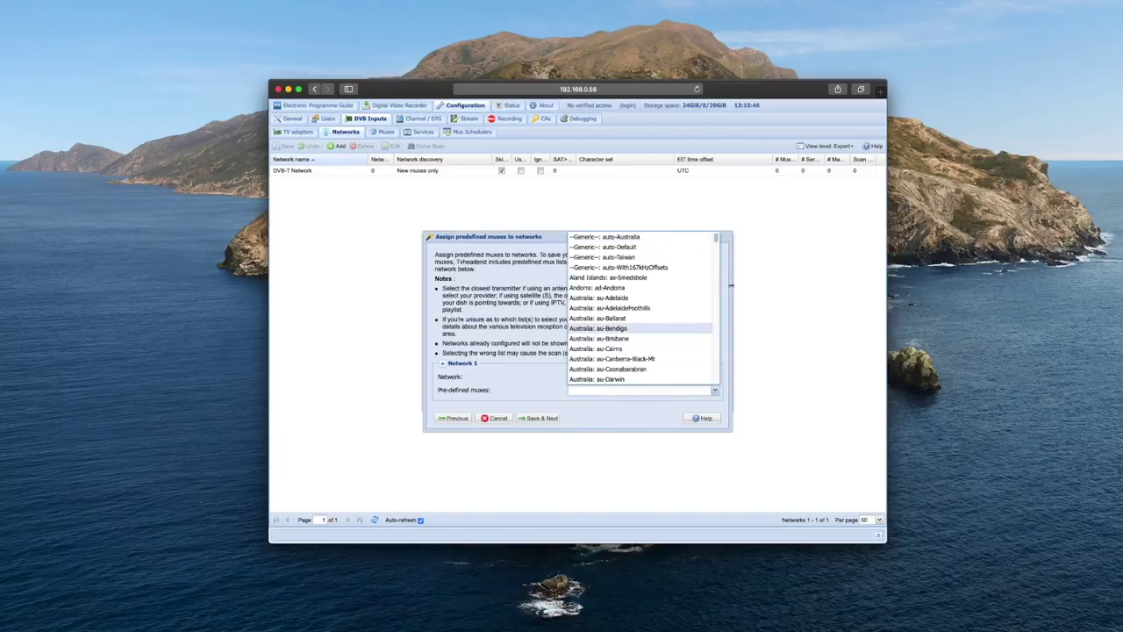
drag(714, 245, 713, 339)
scroll(652, 339, down, 15)
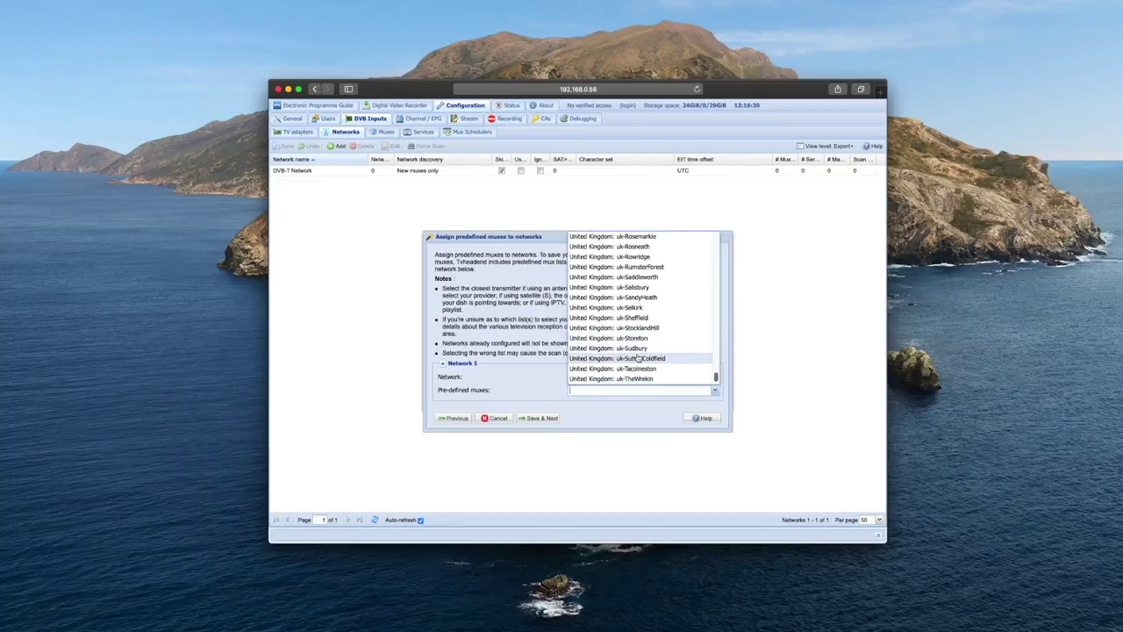
click(638, 358)
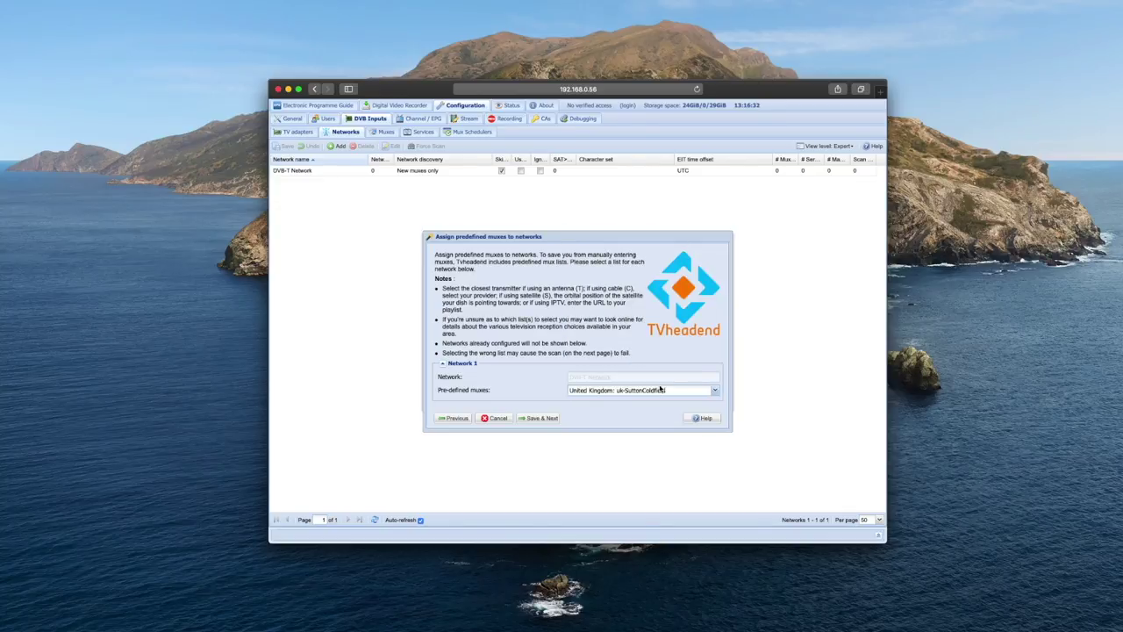
click(535, 419)
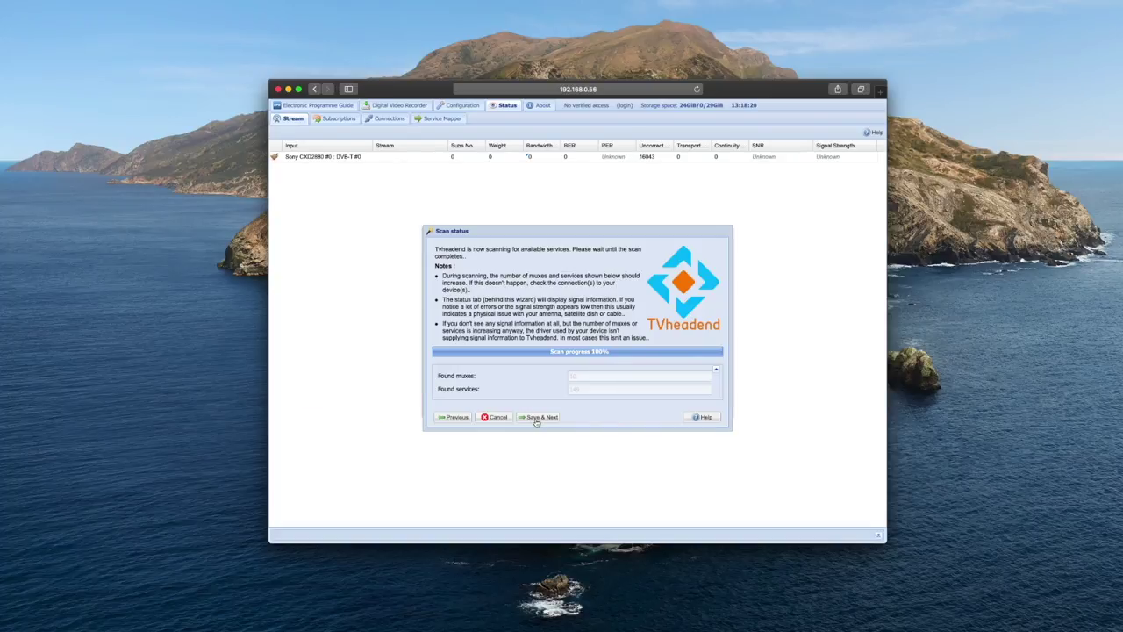
- Continue past the scan status, enable mapping all services with provider and network tags, and finish the setup wizard
click(538, 417)
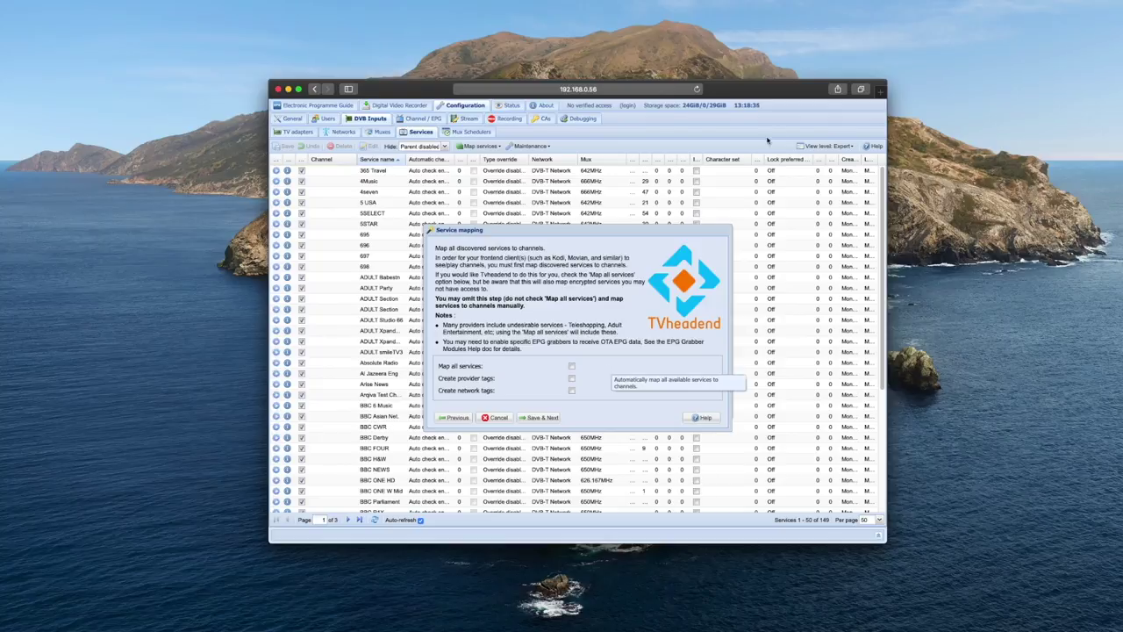
click(571, 366)
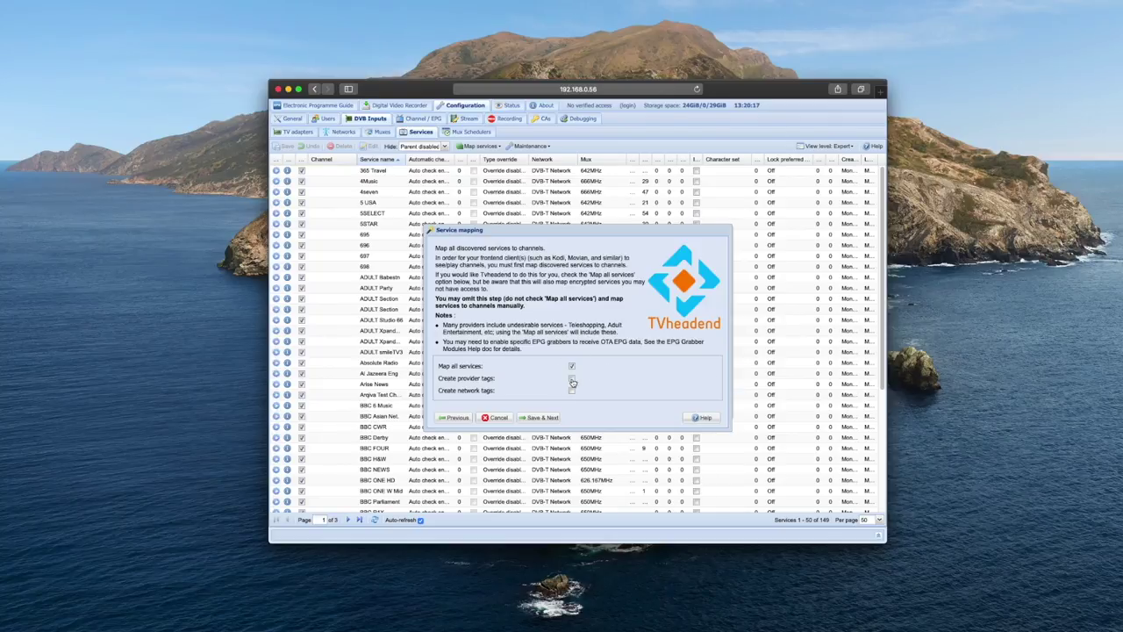
click(571, 378)
click(571, 389)
click(540, 417)
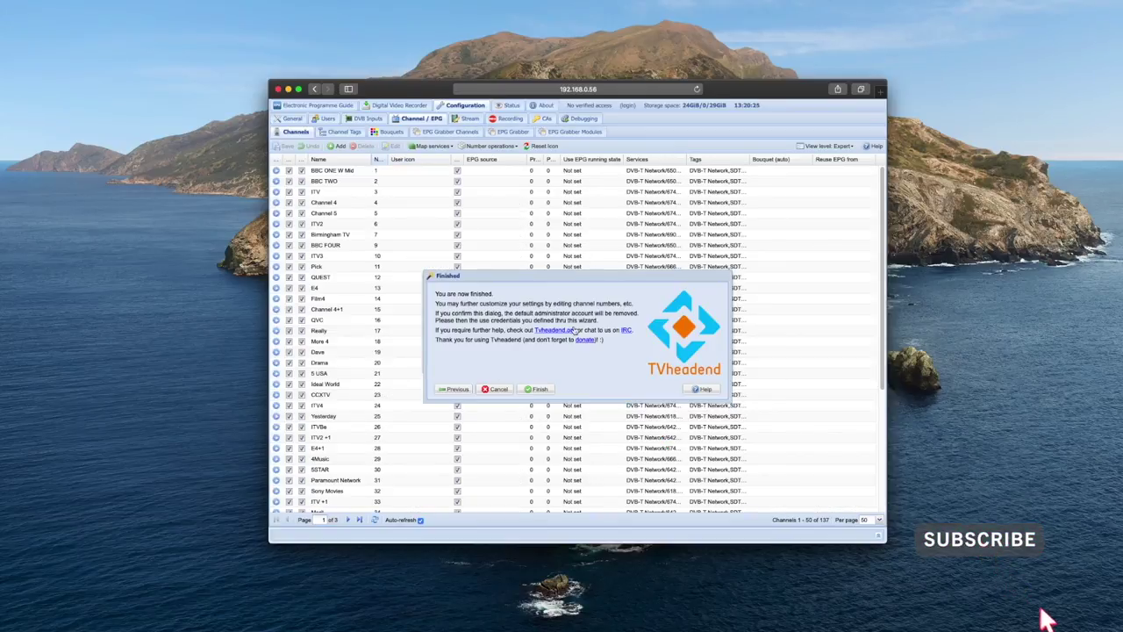
click(537, 389)
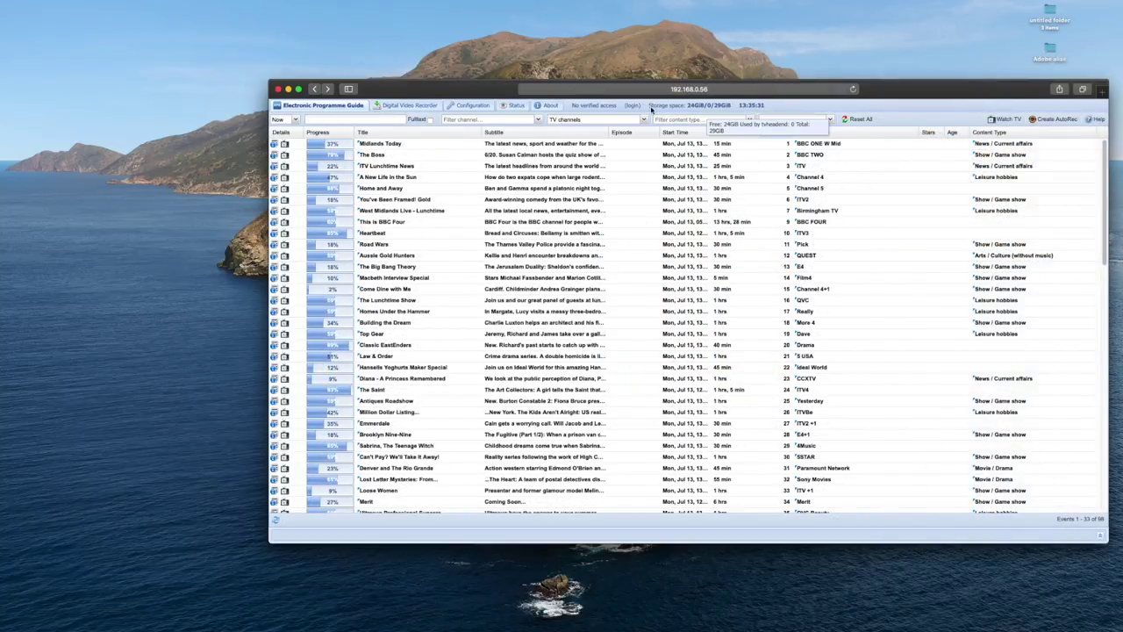
- Examine the programme guide's filter options for channel, tag, content type and duration
click(539, 120)
click(645, 119)
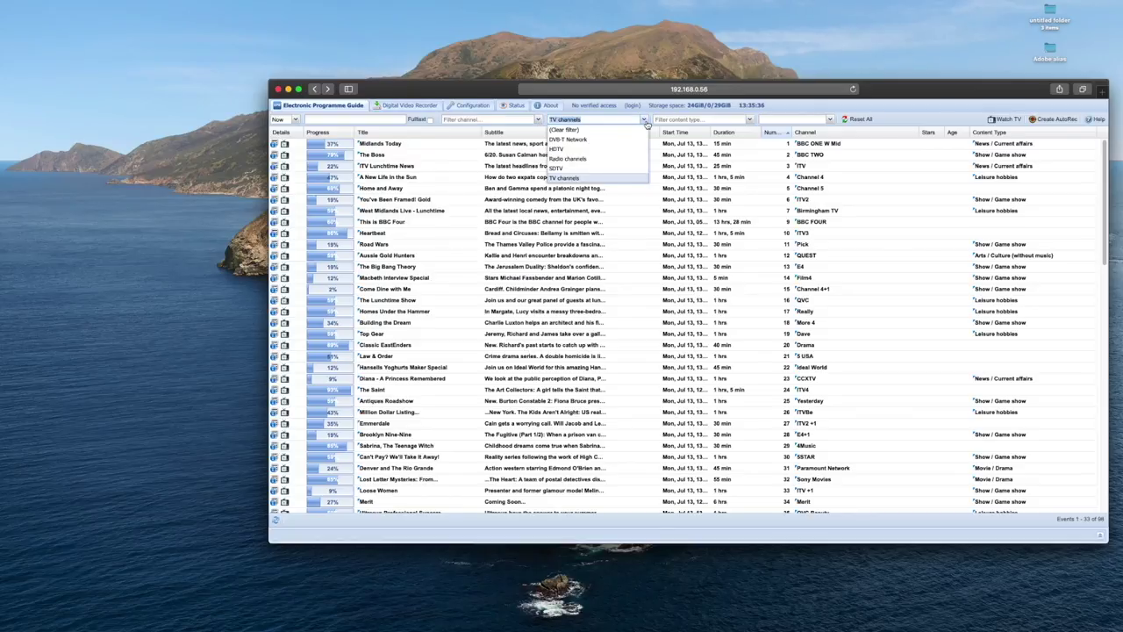
click(751, 120)
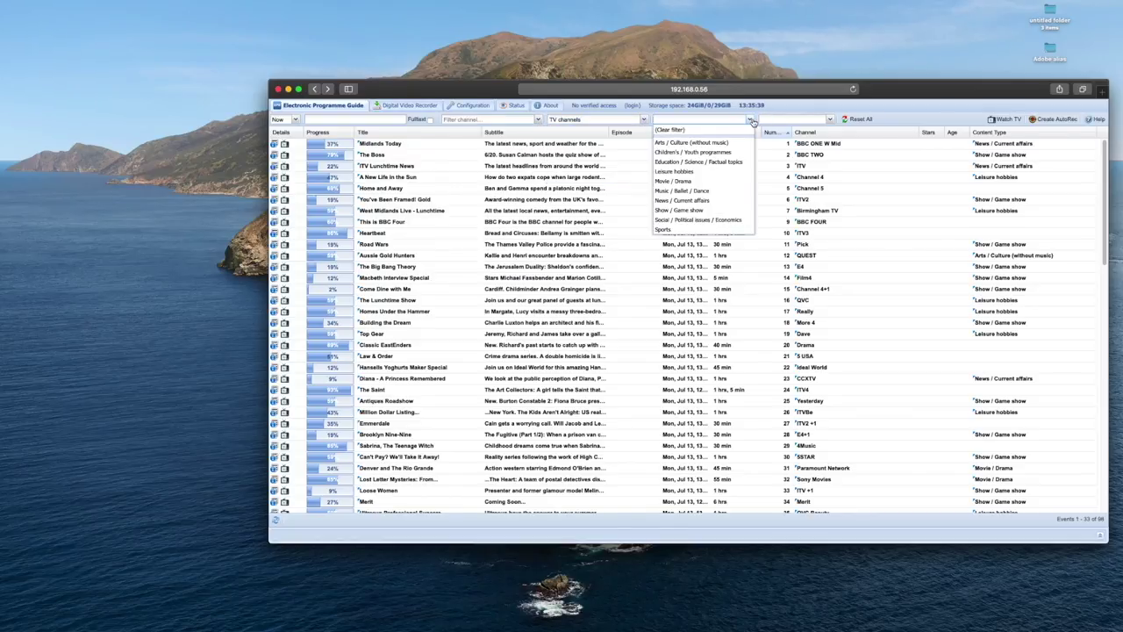
click(751, 120)
click(830, 119)
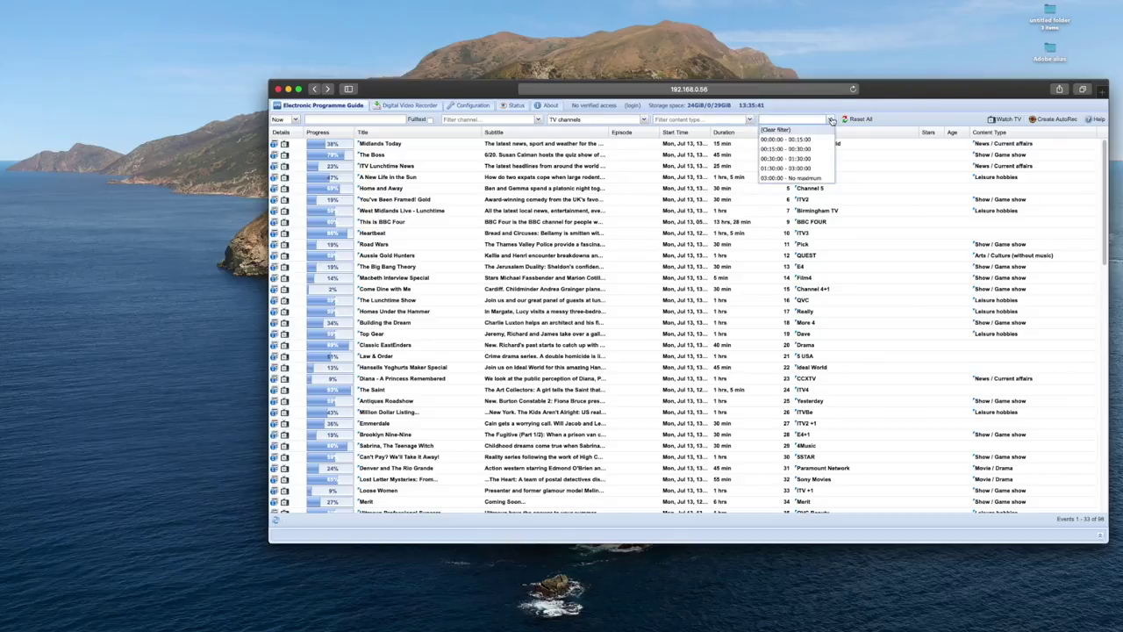
click(831, 120)
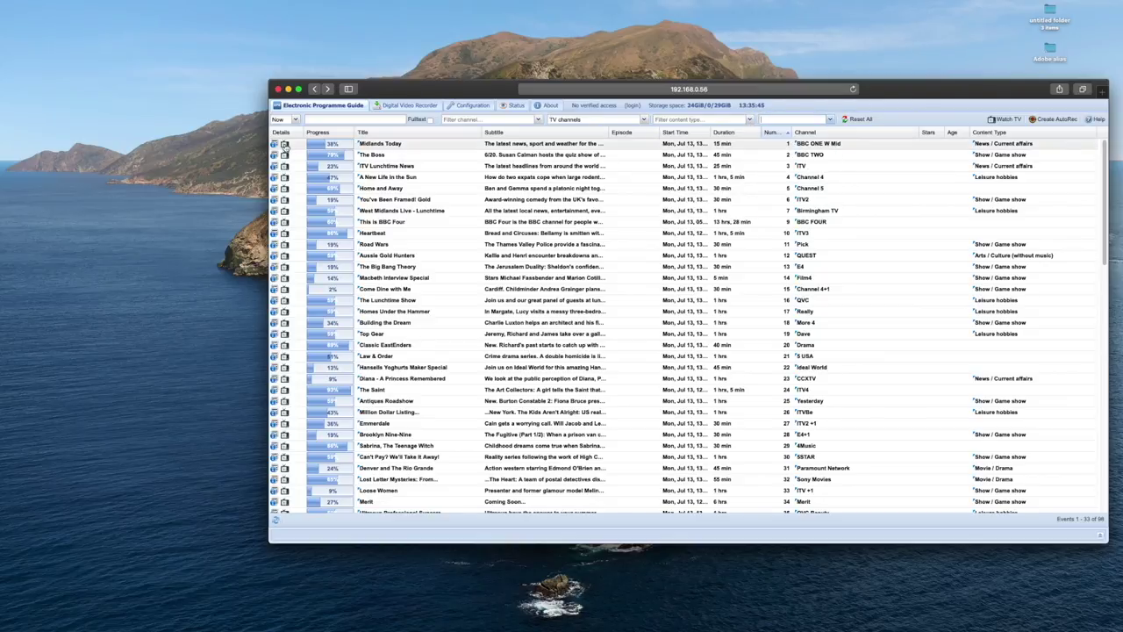
- Play BBC ONE W Mid live from the programme guide, close the player, and start live playback of BBC TWO
click(284, 144)
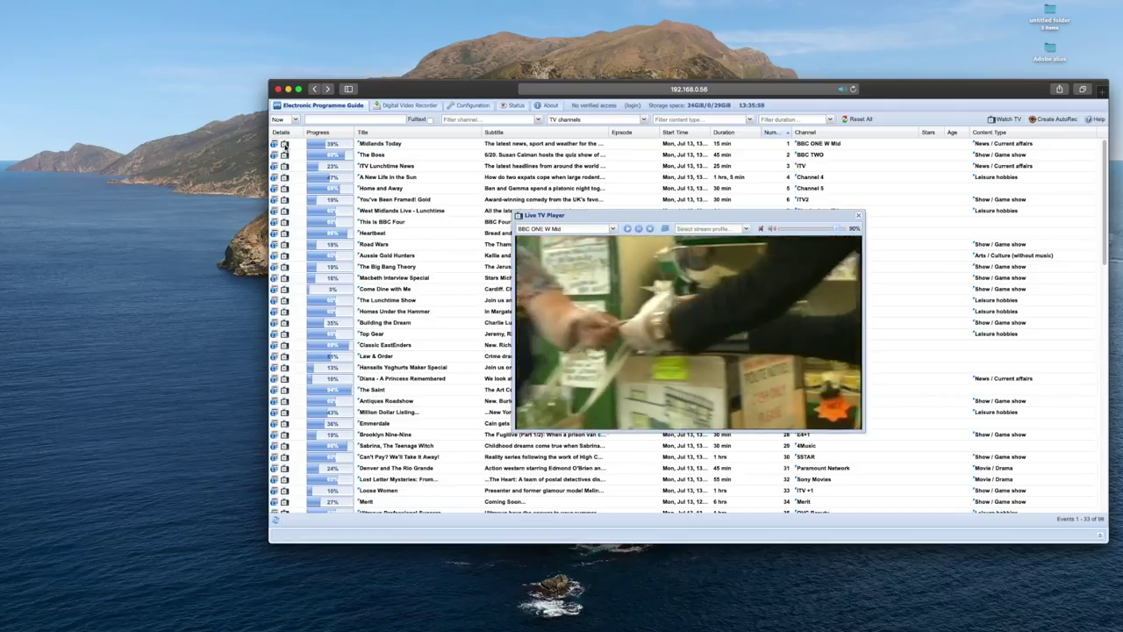
key(XF86AudioRaiseVolume)
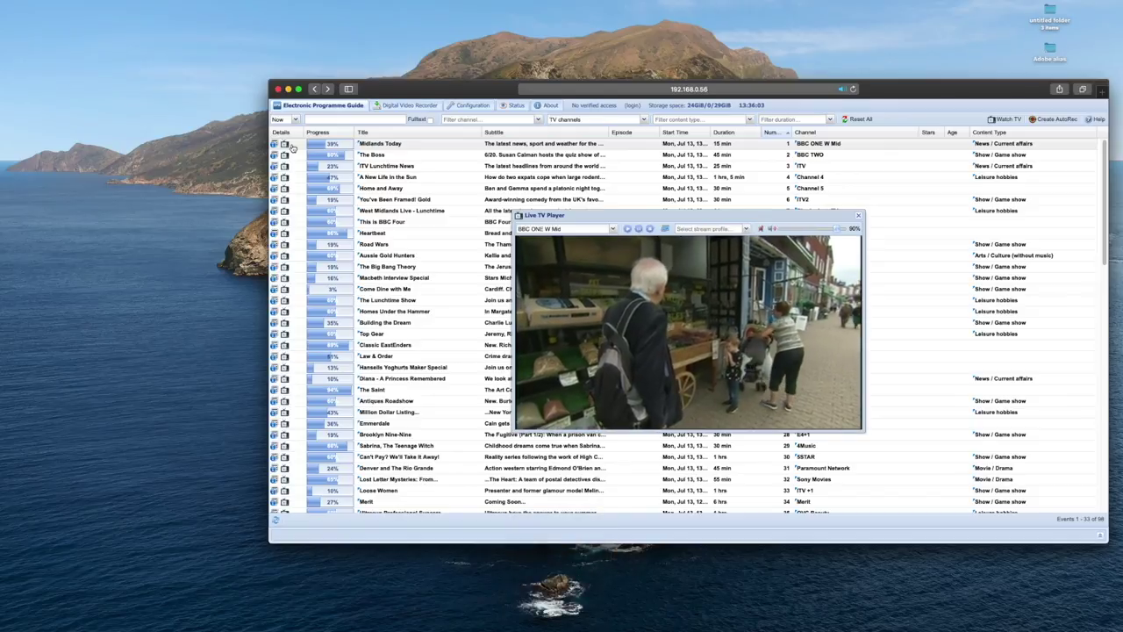
key(Escape)
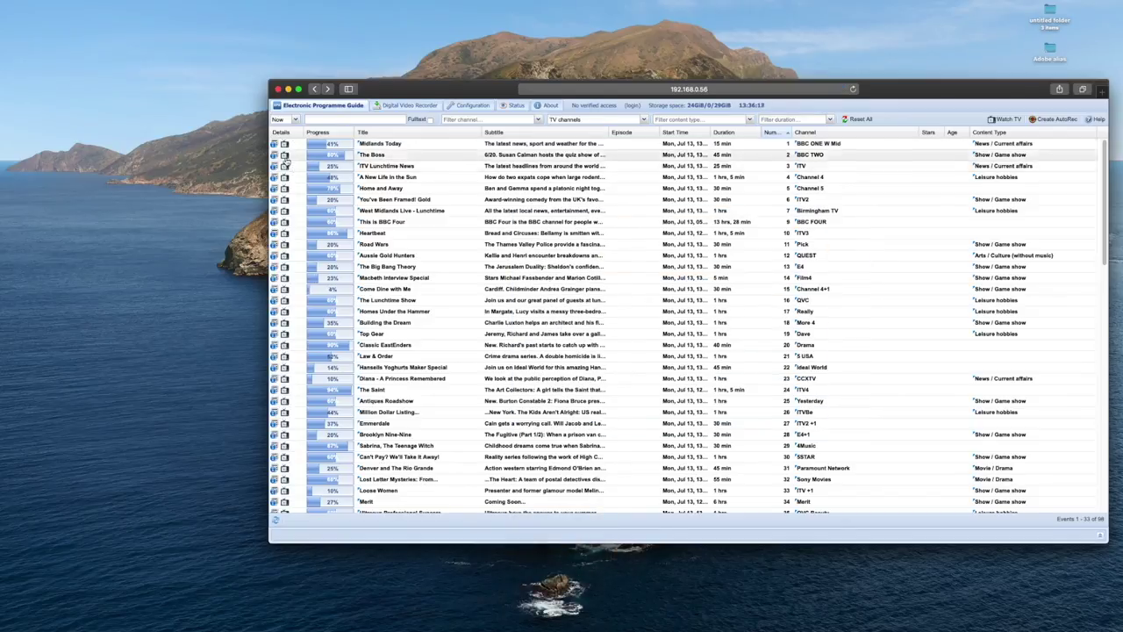
click(285, 156)
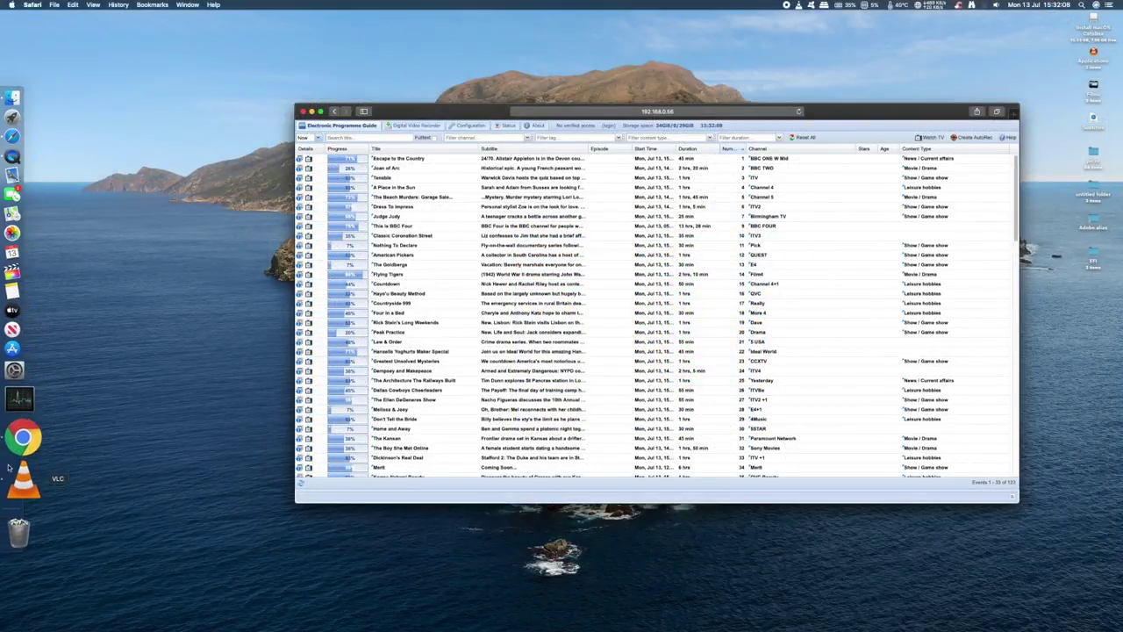
- Launch VLC, and copy the stream URL of BBC ONE W Mid's programme Escape to the Country from the Tvheadend guide
click(14, 474)
click(299, 159)
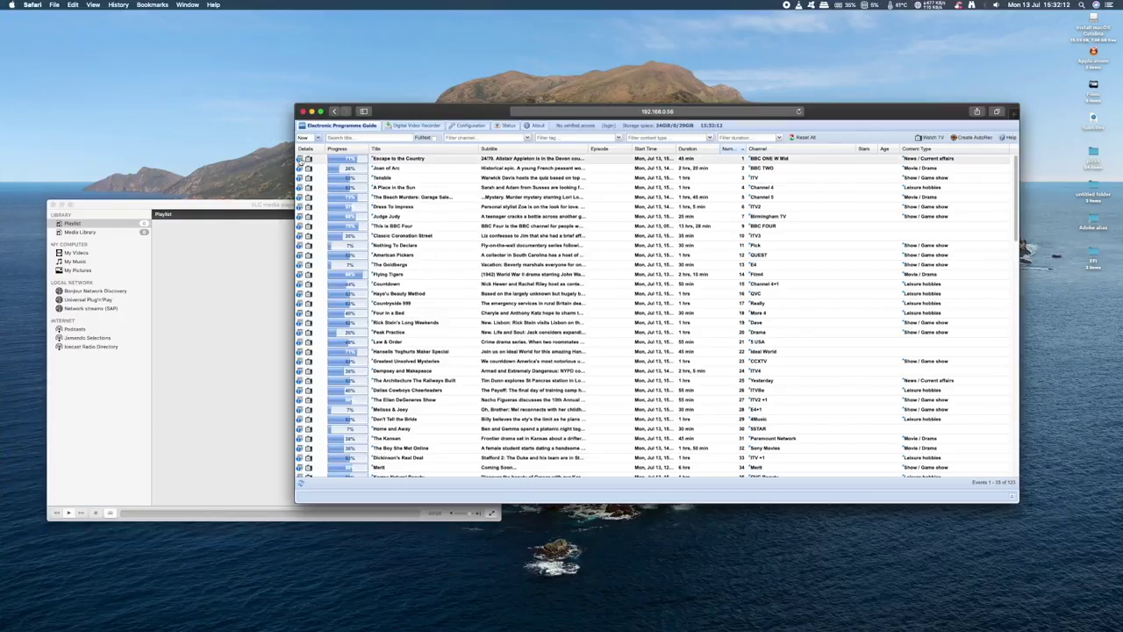
click(299, 159)
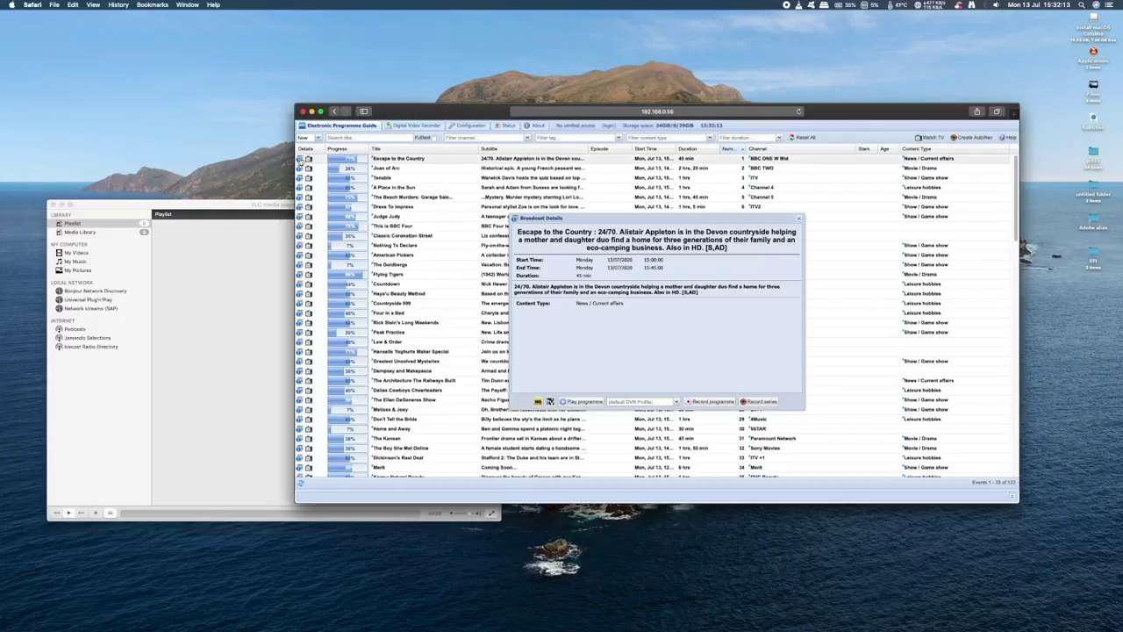
click(593, 403)
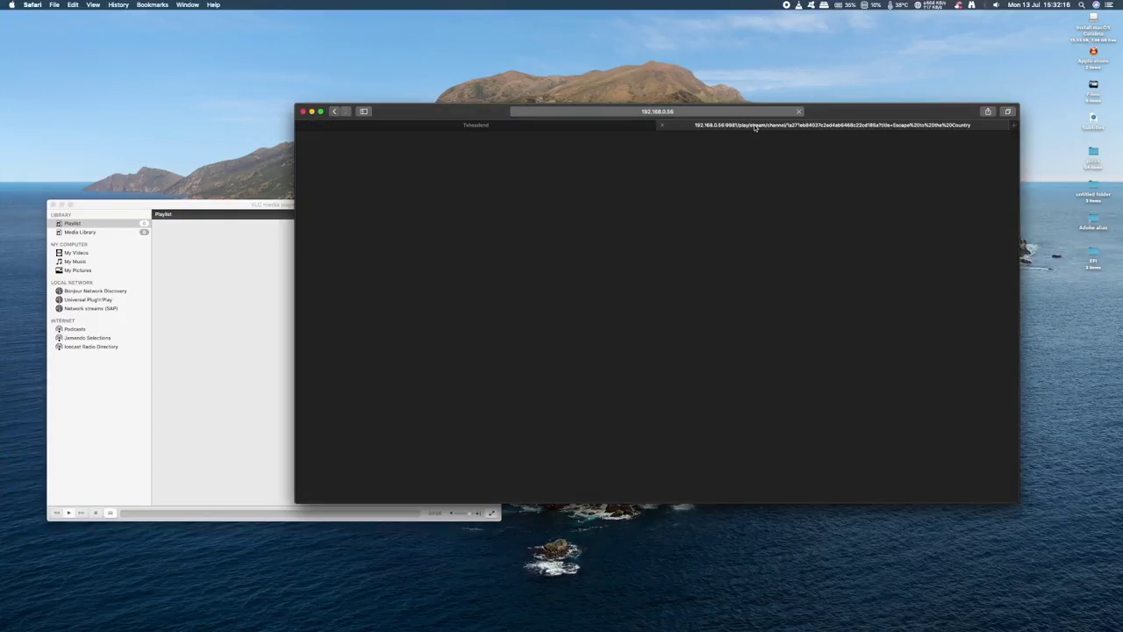
click(748, 114)
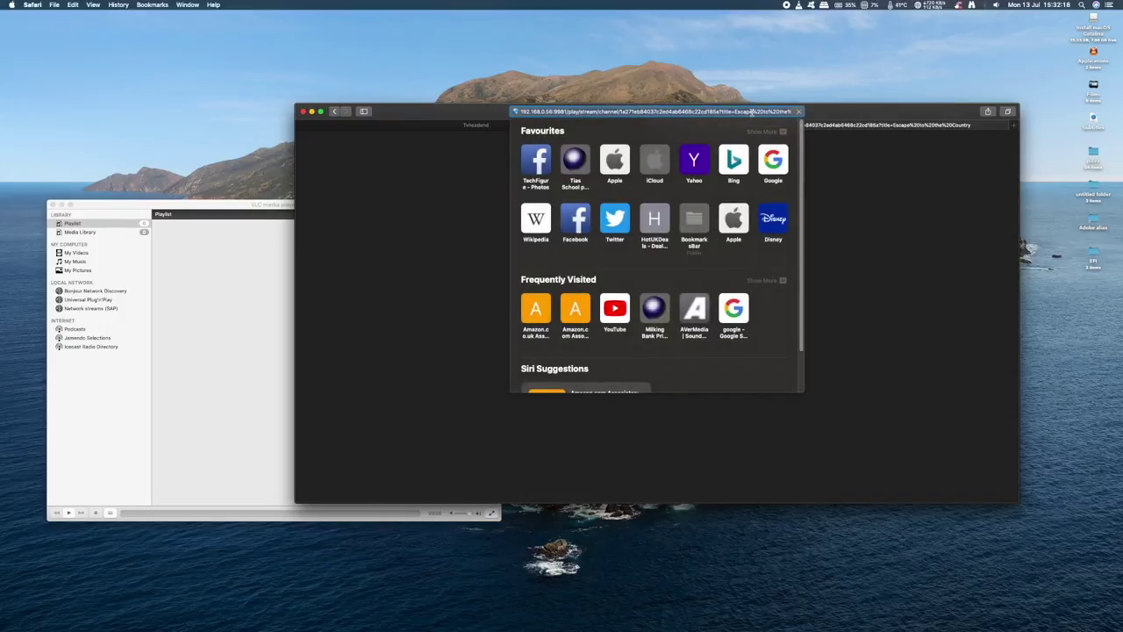
click(447, 238)
click(666, 126)
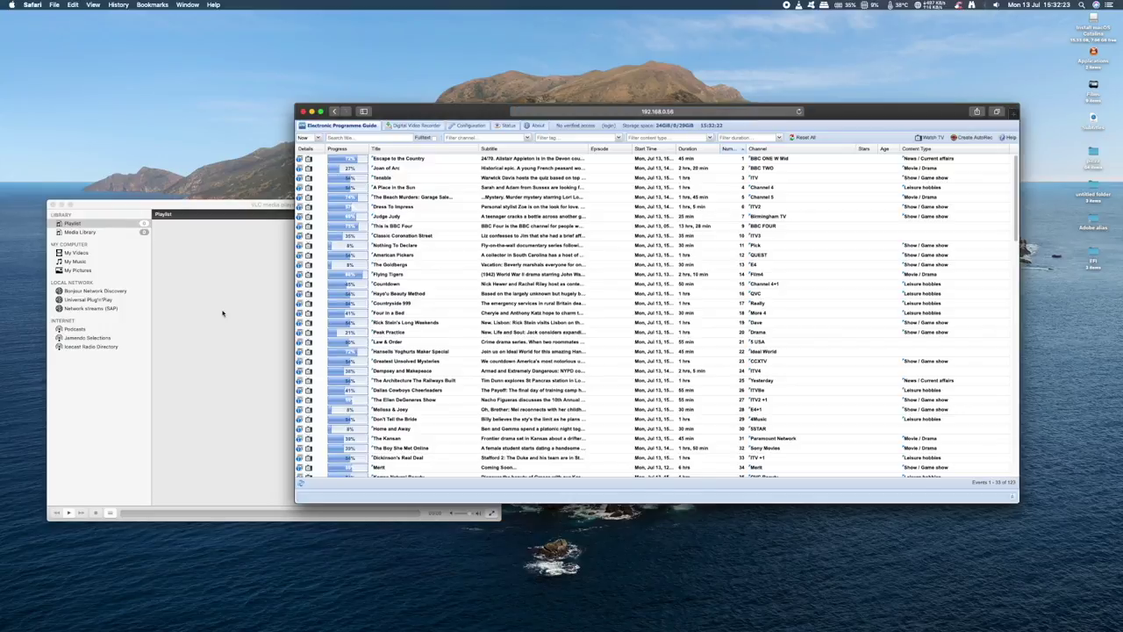
- Switch to VLC, open the copied Escape to the Country URL as a network stream, and stop its playback
click(224, 309)
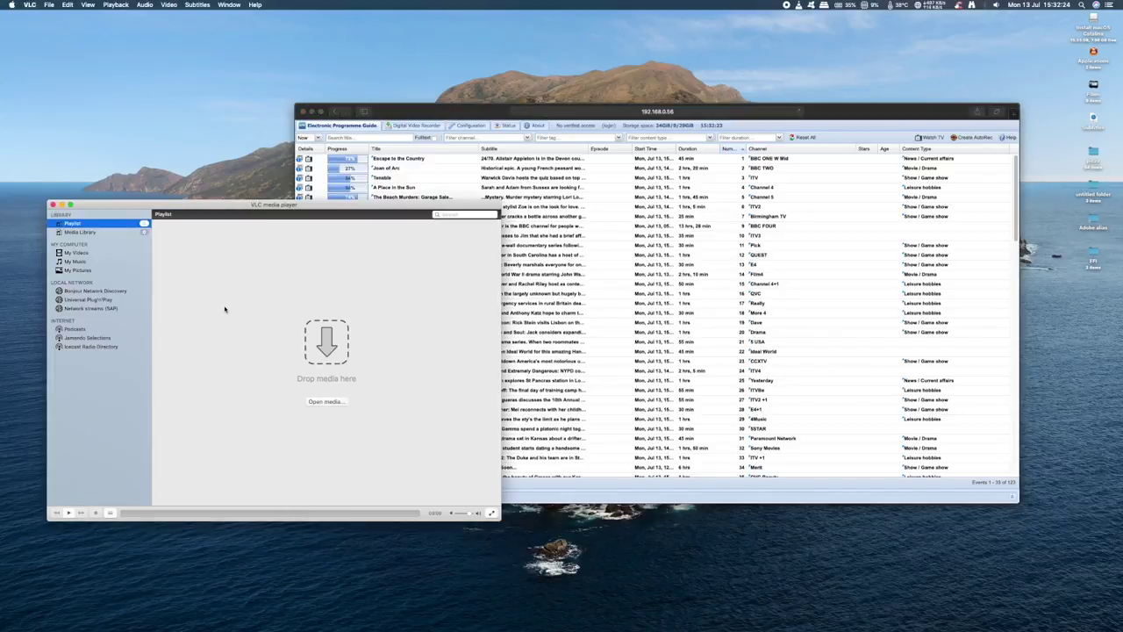
click(319, 402)
click(566, 140)
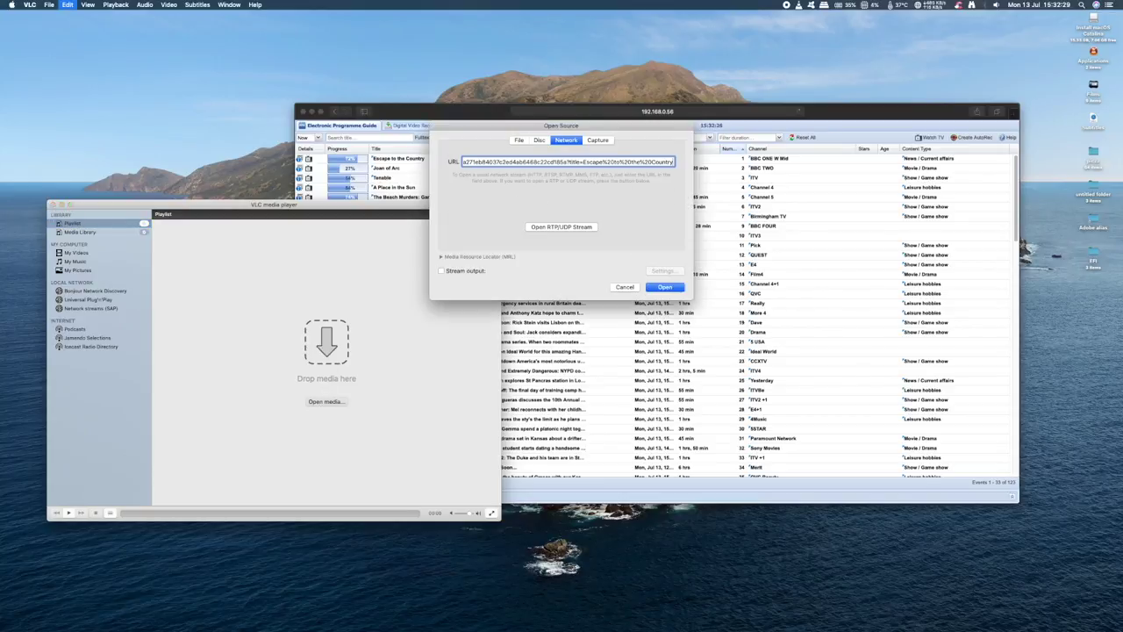
click(664, 288)
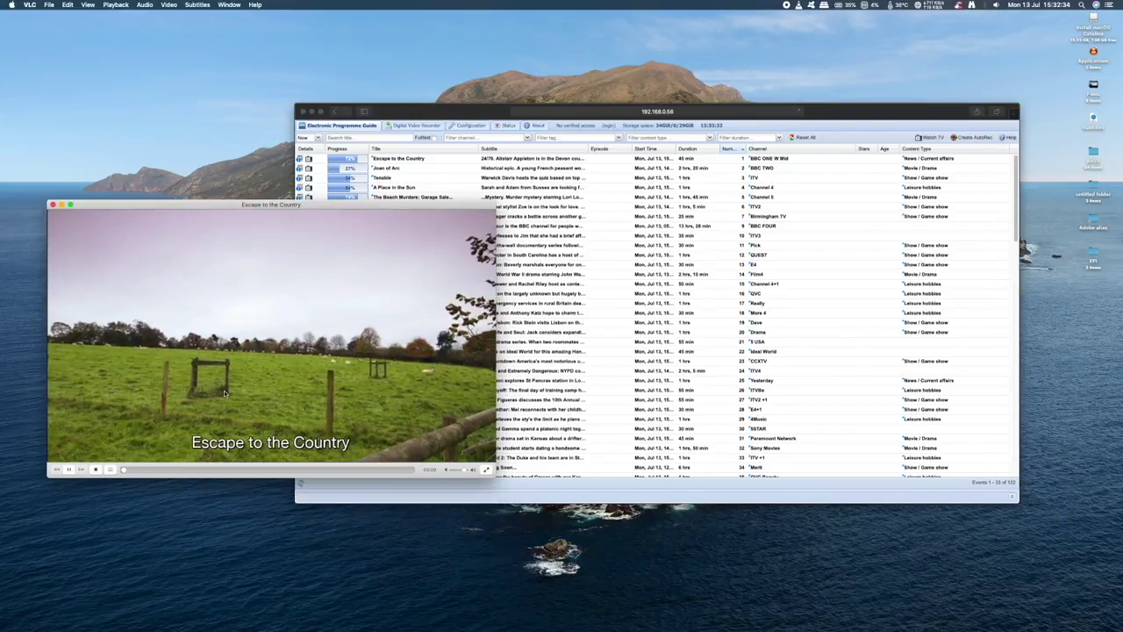
click(95, 470)
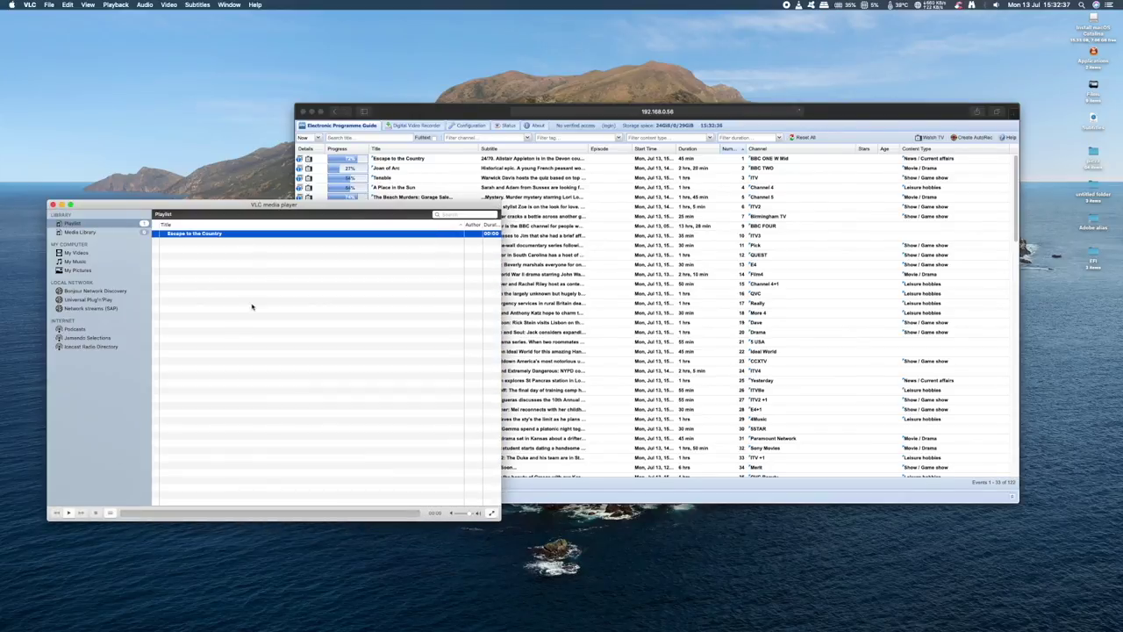
- Save the VLC playlist to the Desktop as BBC1 in Extended M3U format
click(49, 6)
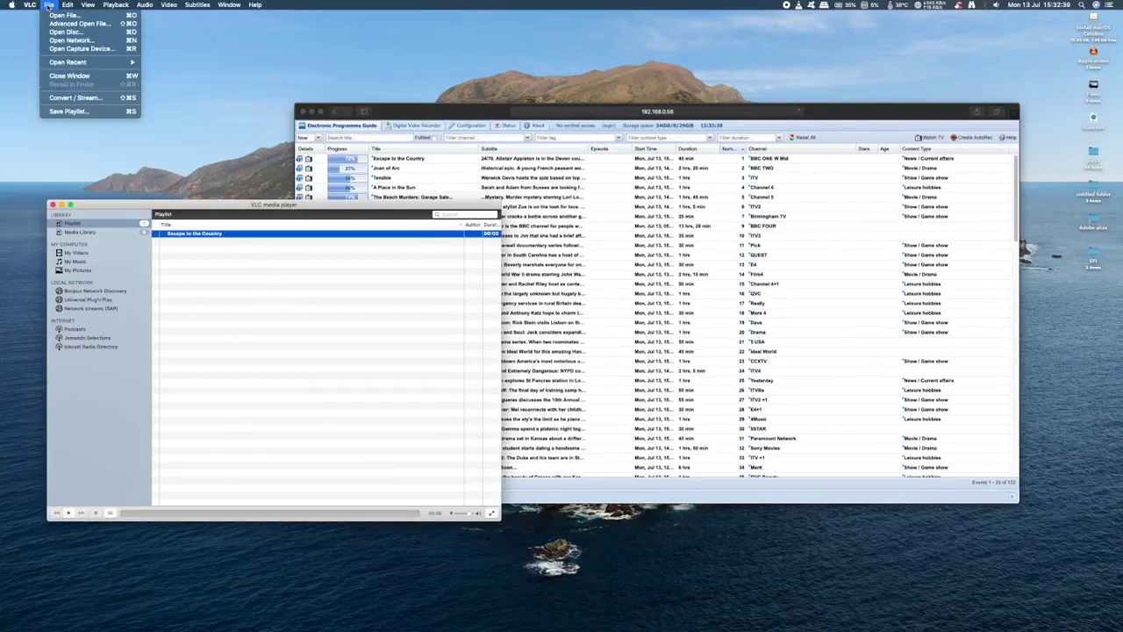
click(68, 111)
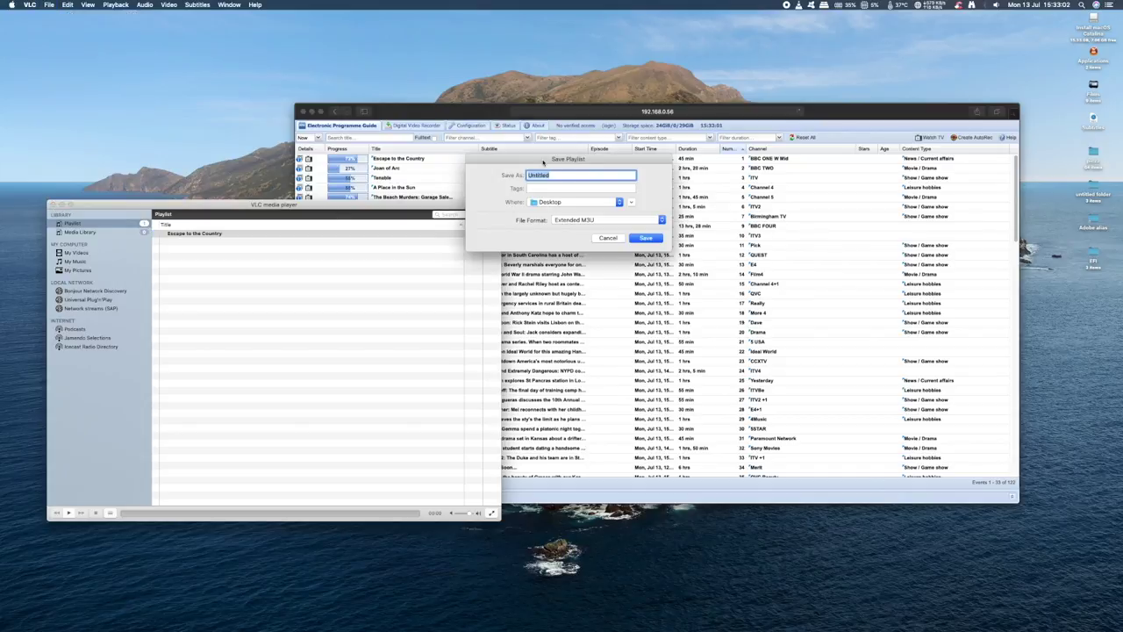
text(B8)
text(C1)
click(645, 237)
click(322, 362)
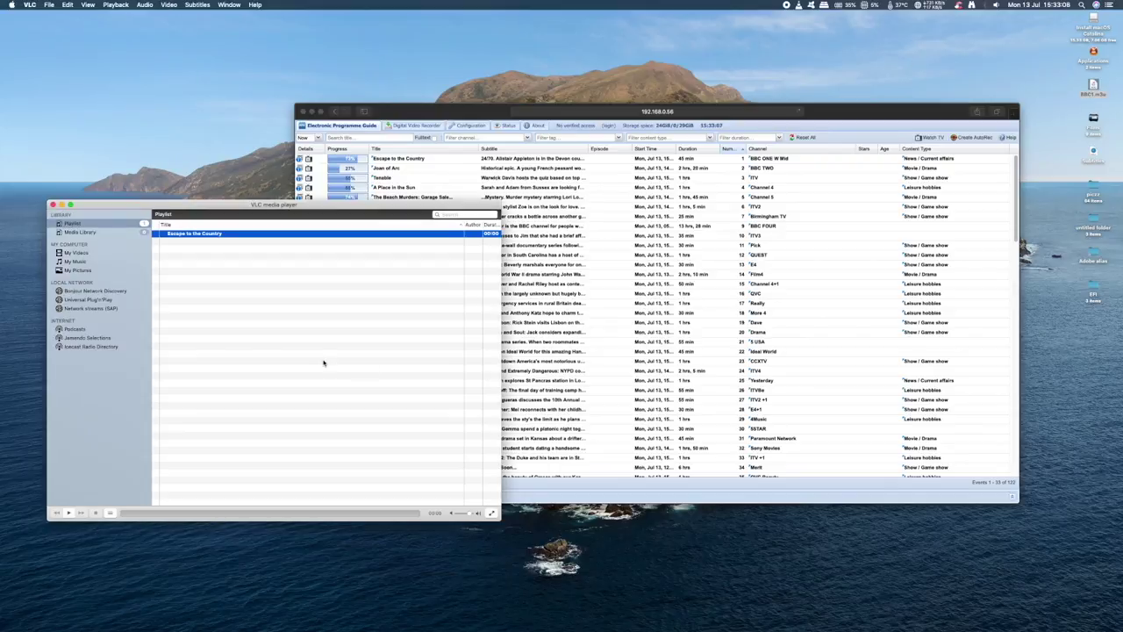
- Switch to Tvheadend and copy the stream URL of BBC TWO's programme Joan of Arc from its broadcast details
click(328, 139)
click(299, 168)
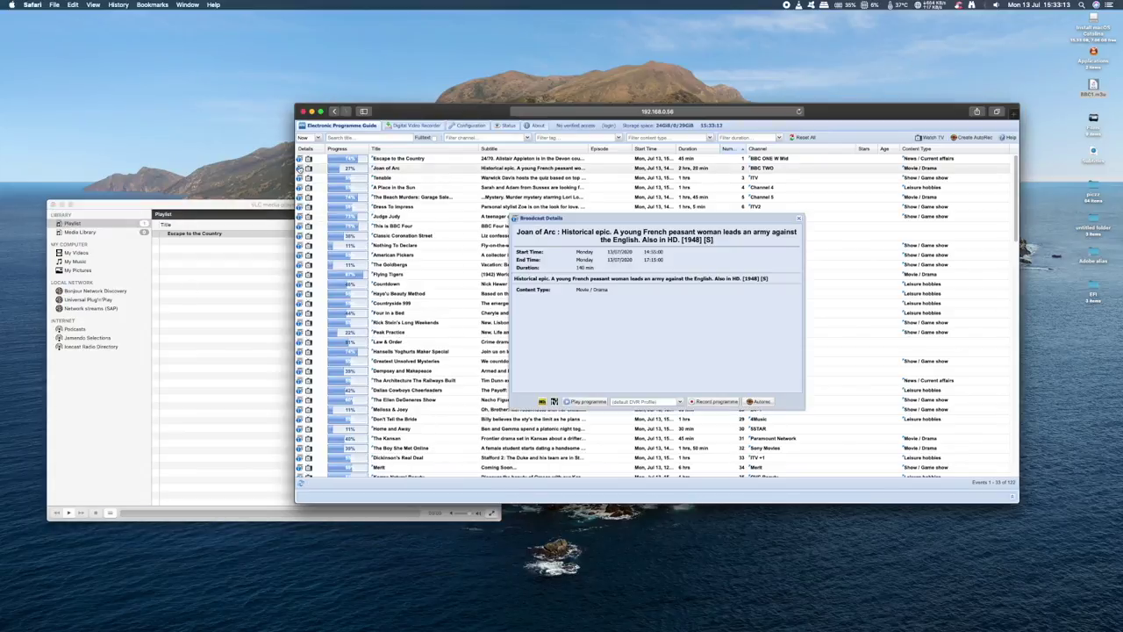
click(586, 402)
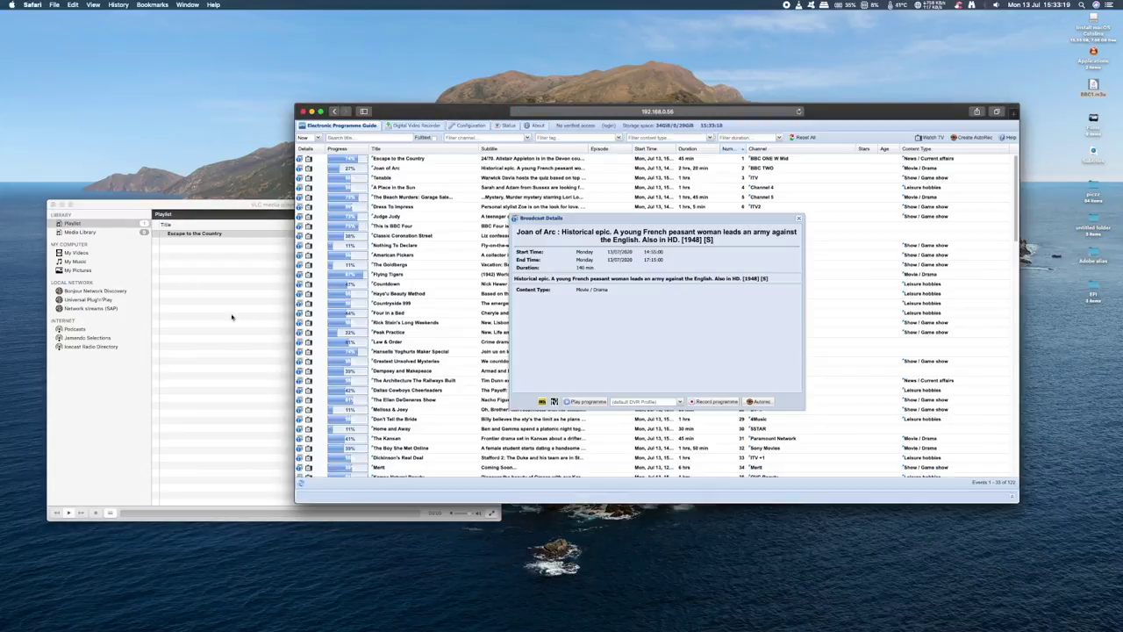
- In VLC, remove Escape to the Country from the playlist, then play and stop the copied Joan of Arc network stream
click(232, 316)
right_click(309, 235)
click(318, 249)
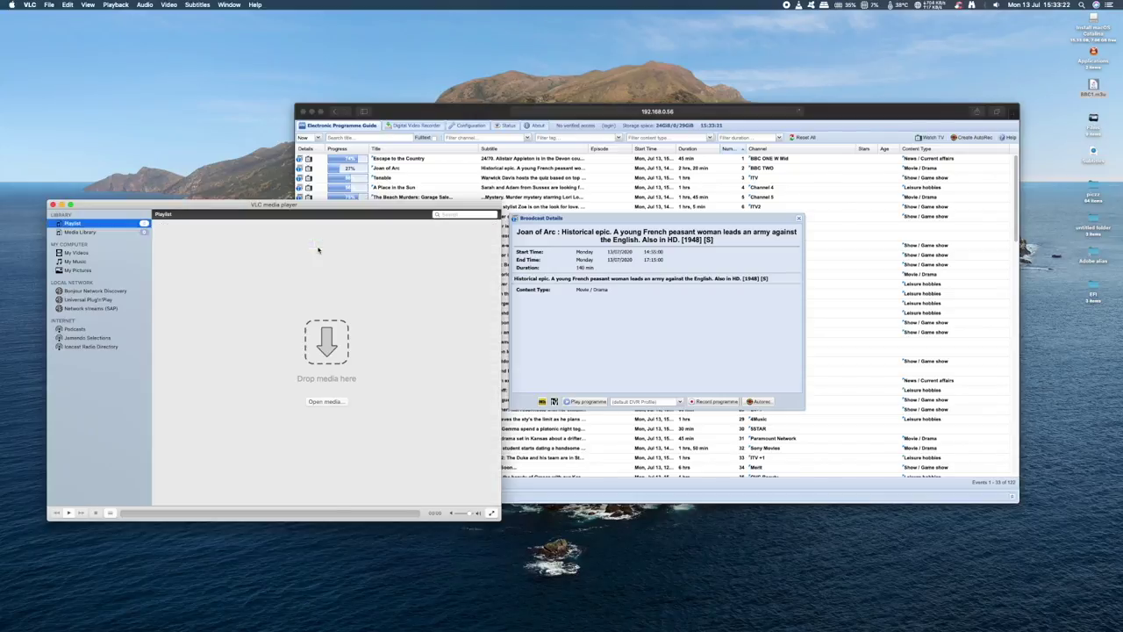
click(324, 402)
click(566, 139)
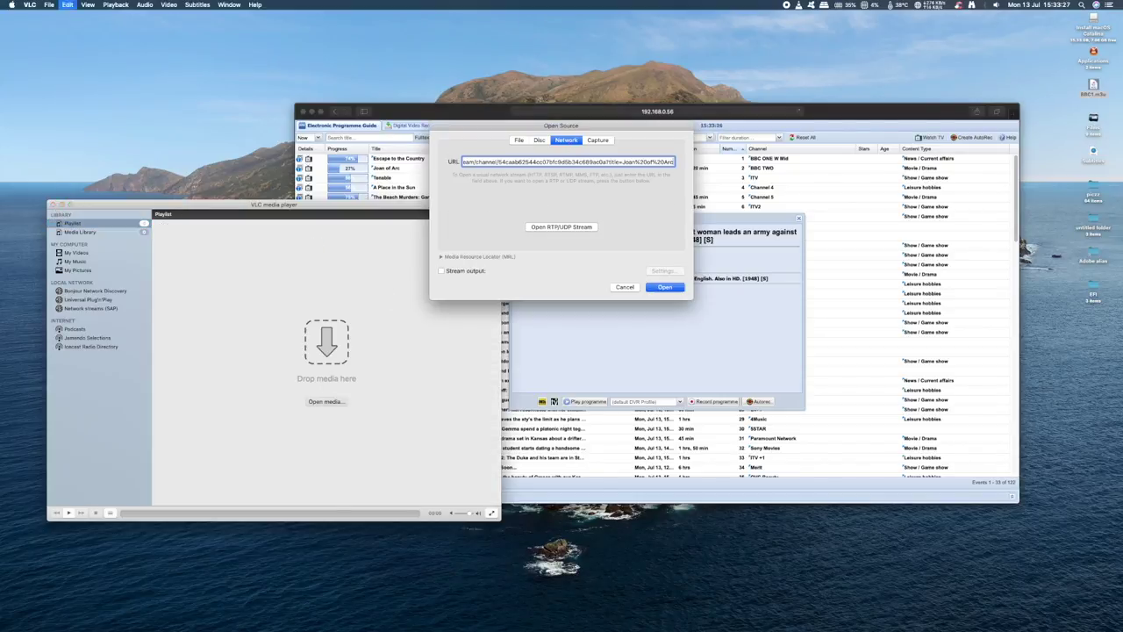
click(664, 287)
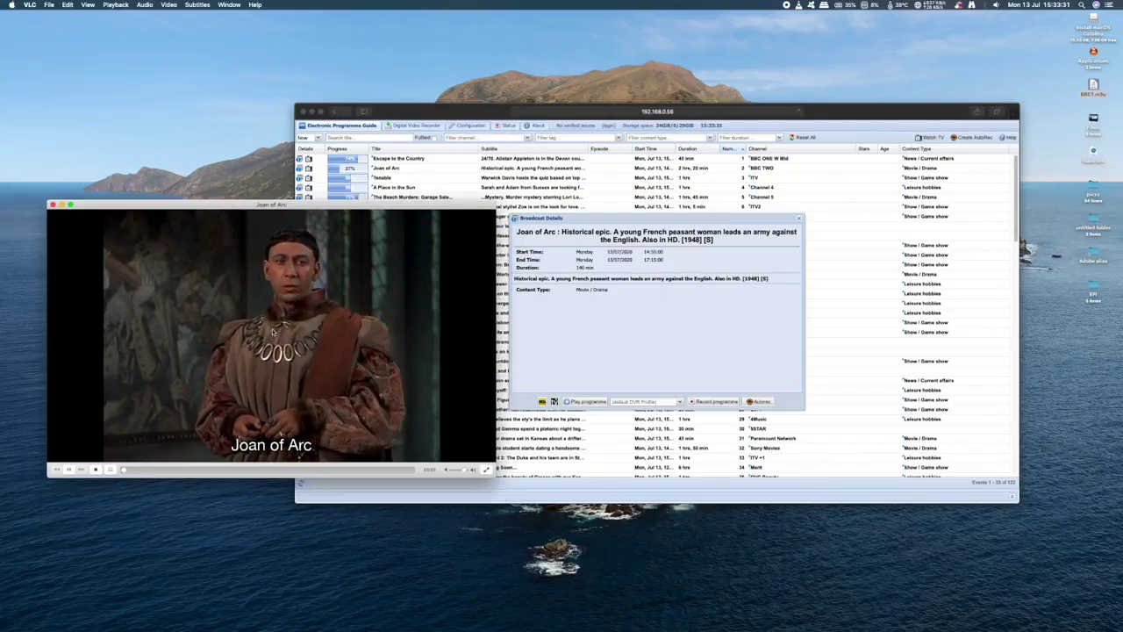
click(95, 469)
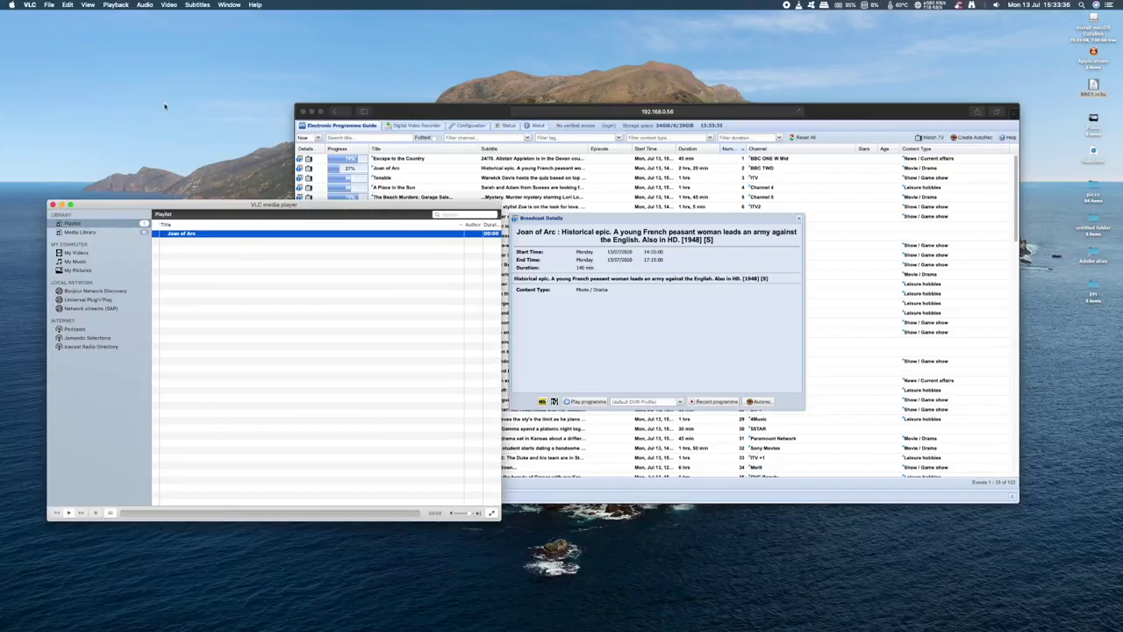
- Save the Joan of Arc playlist to the Desktop as BBC2 in Extended M3U format
click(49, 5)
click(66, 113)
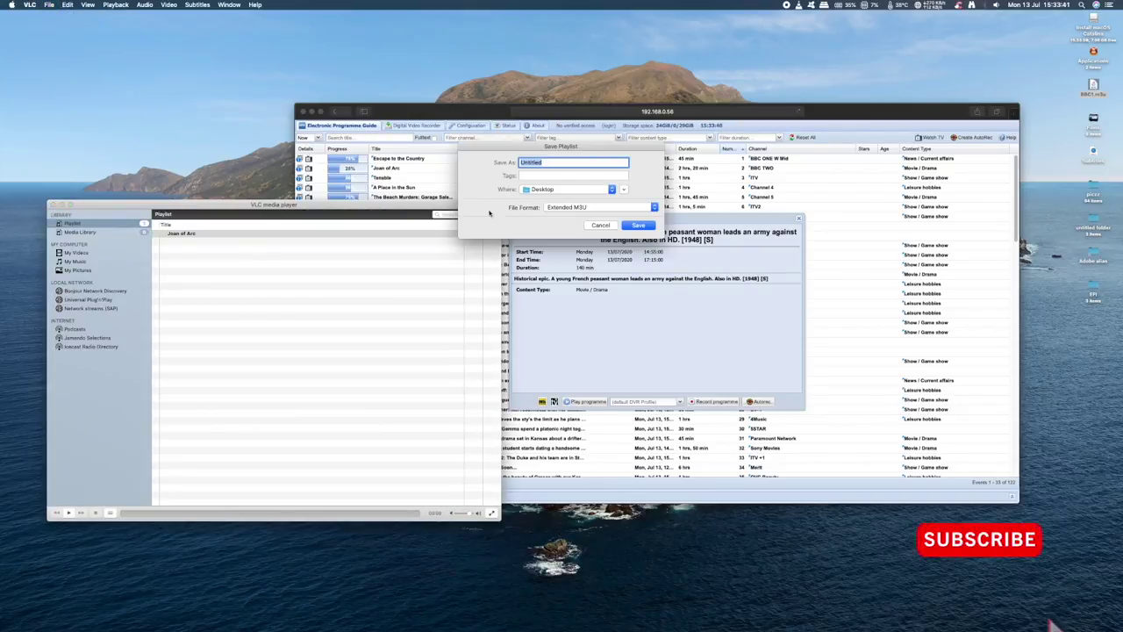
text(BBC2)
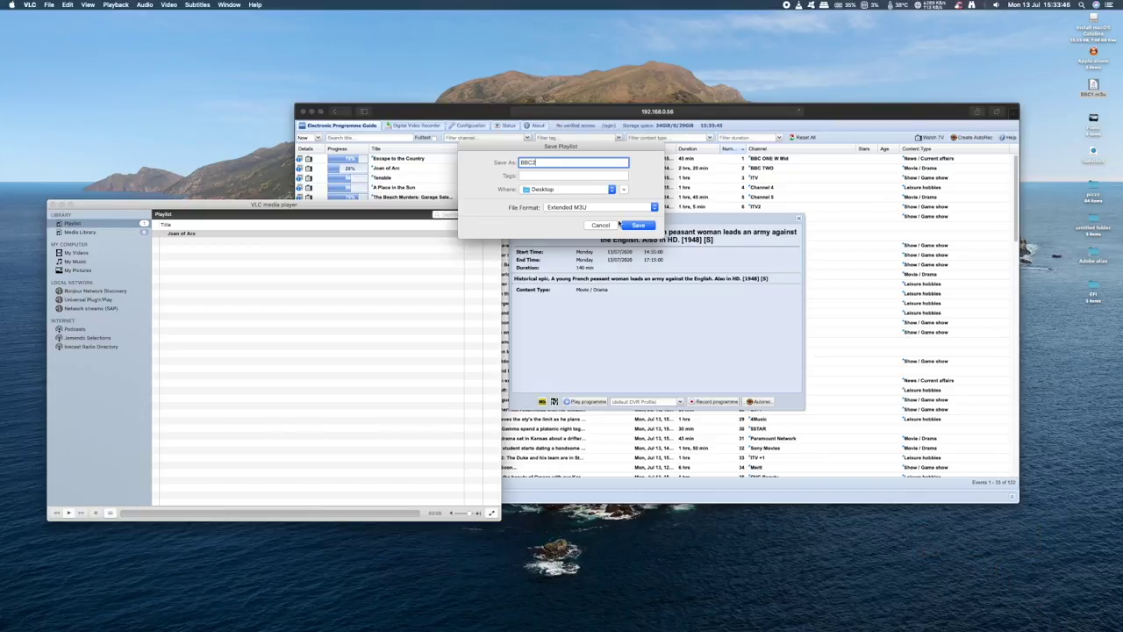
click(636, 225)
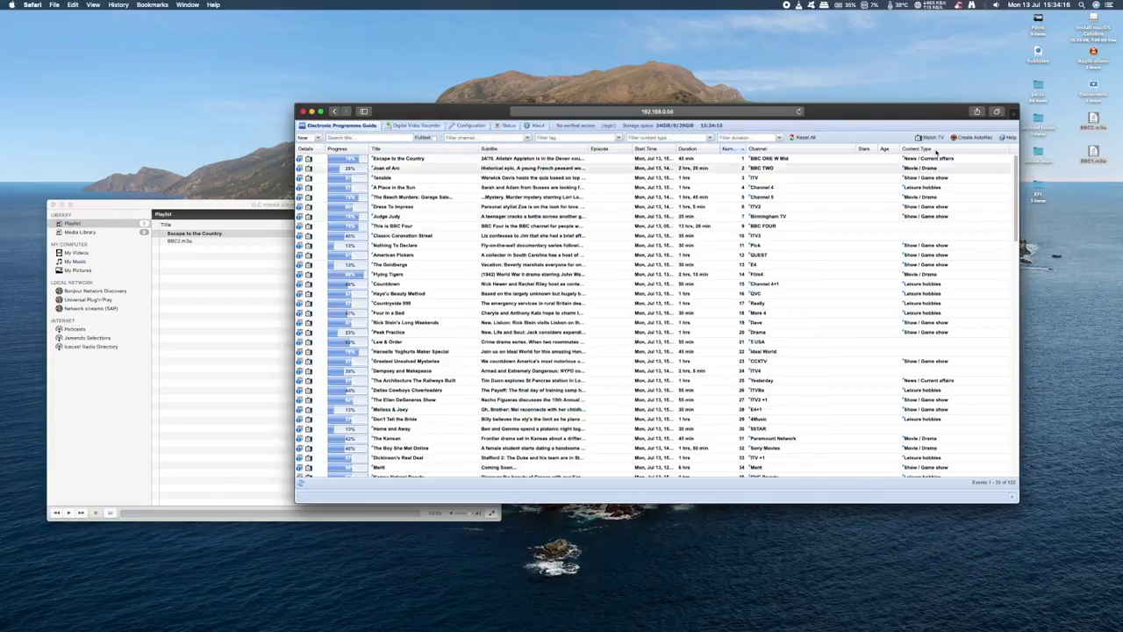
- Open the BBC1.m3u and BBC2.m3u files from the Desktop together in TextEdit (1.15)
right_click(1096, 117)
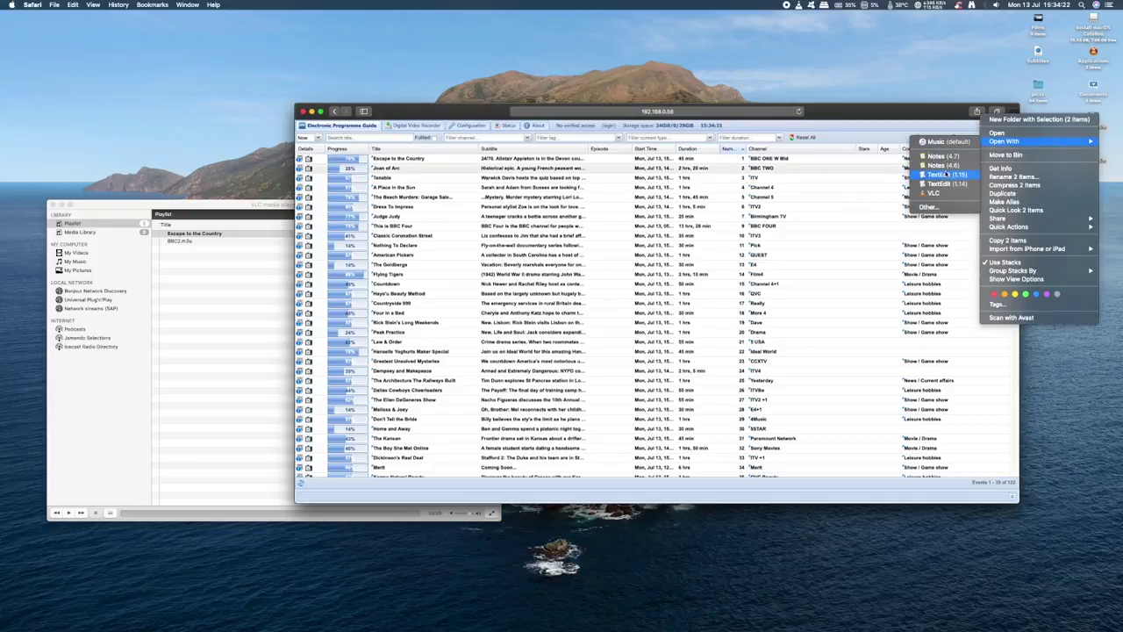
click(939, 174)
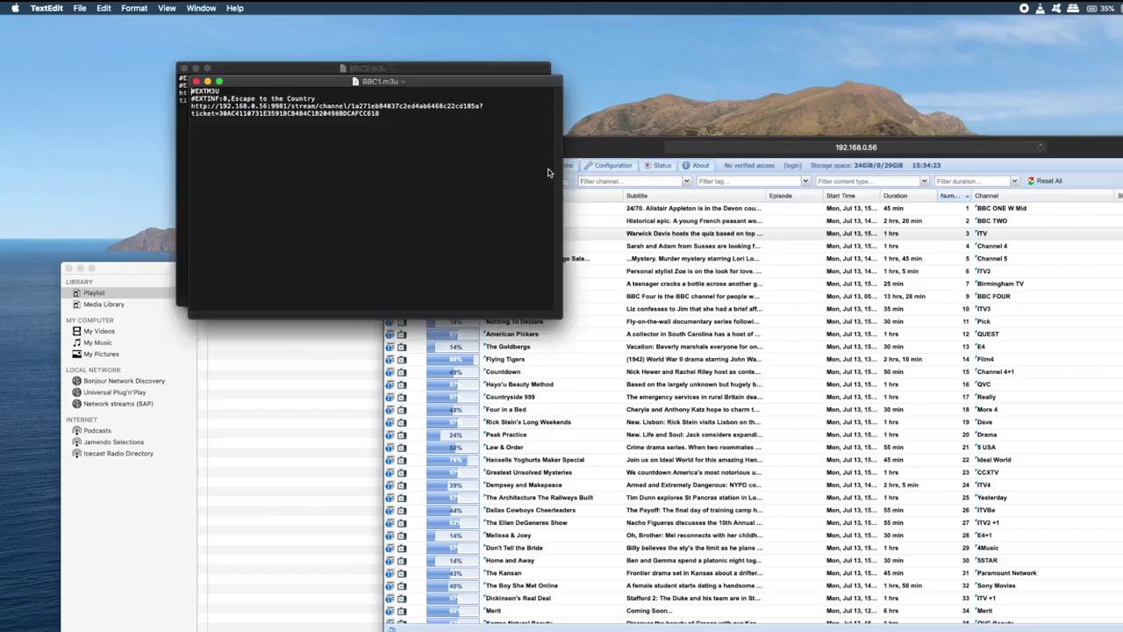
- Replace the programme titles in the EXTINF lines with BBC1 in BBC1.m3u and BBC2 in BBC2.m3u
drag(316, 98, 231, 96)
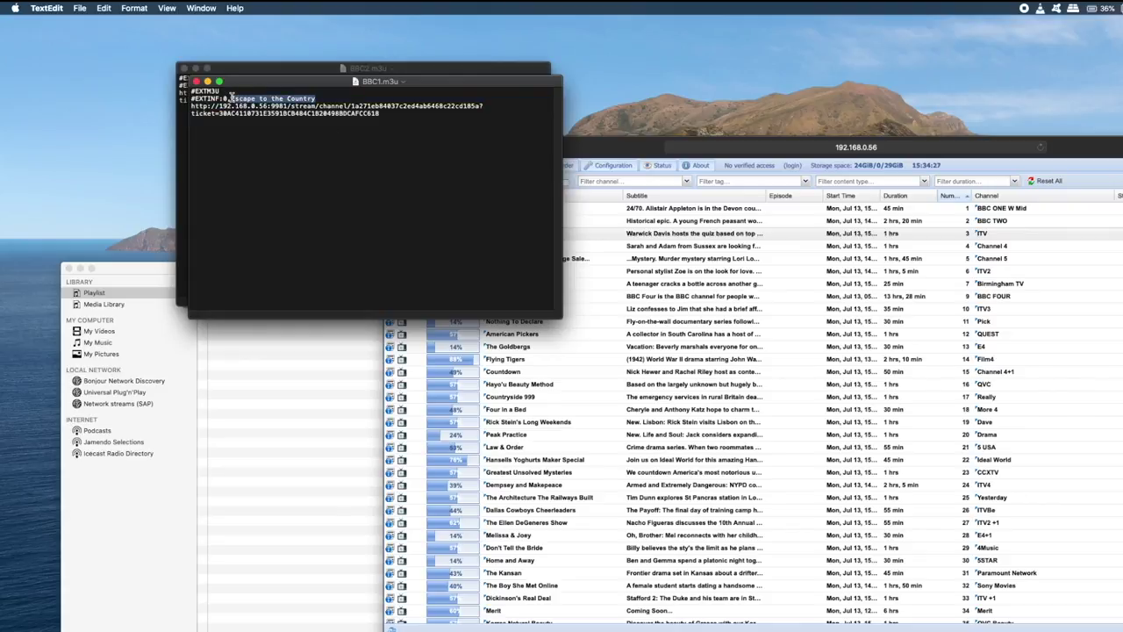
text(BBC1)
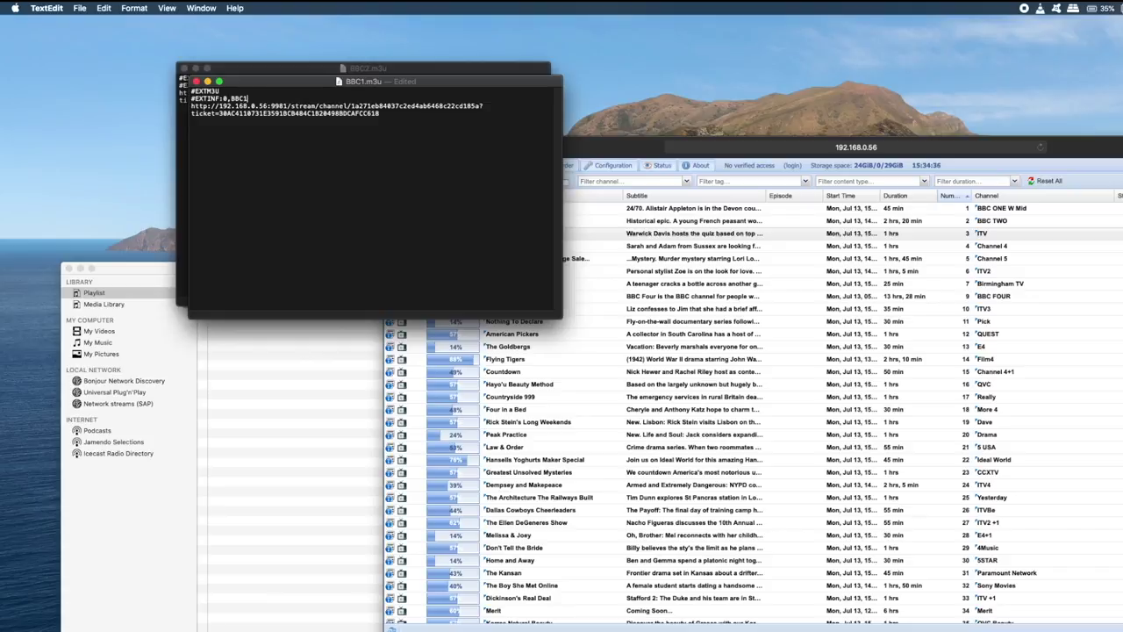
click(196, 80)
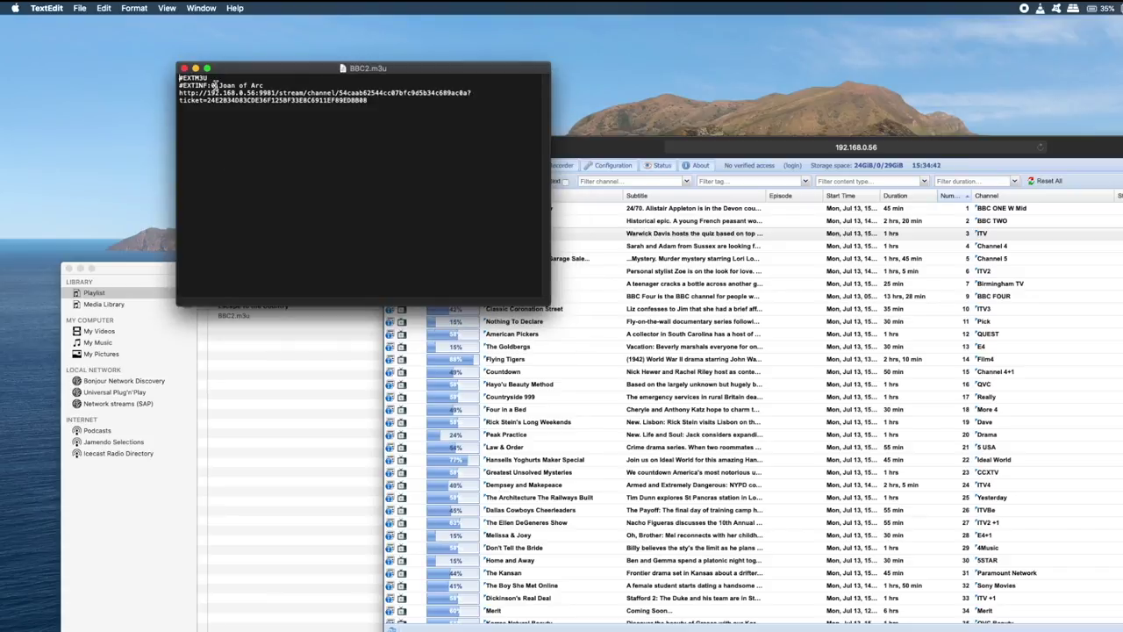
drag(218, 85, 263, 85)
text(BBC)
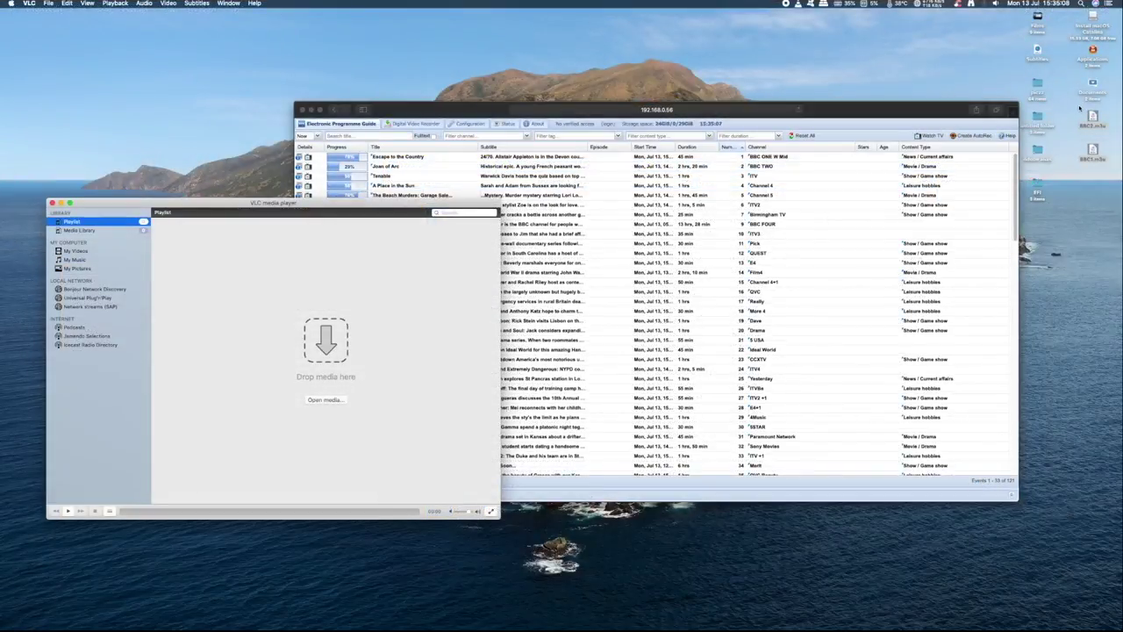
- Add BBC1.m3u and BBC2.m3u from the Desktop to the VLC playlist, then stop the BBC1 playback
drag(1079, 107, 347, 245)
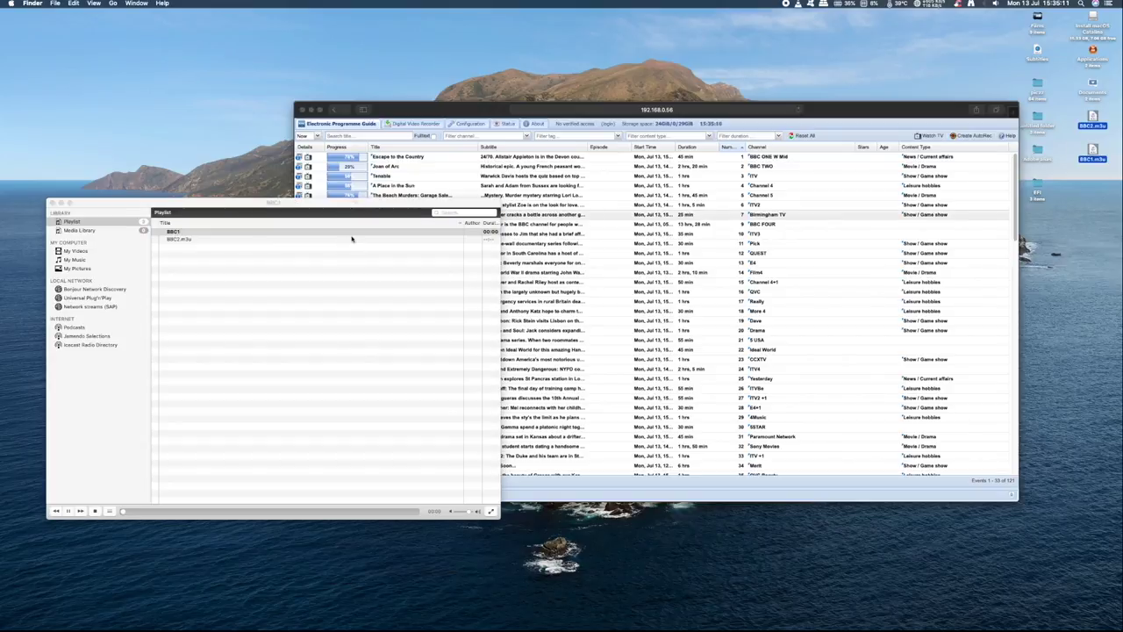
click(87, 468)
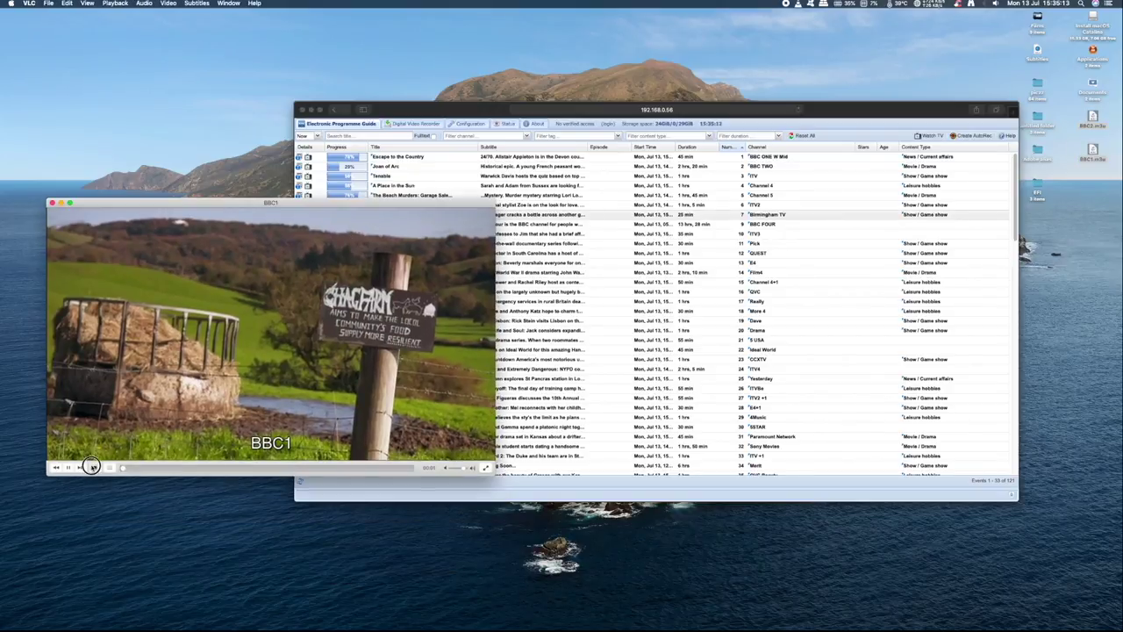
click(93, 468)
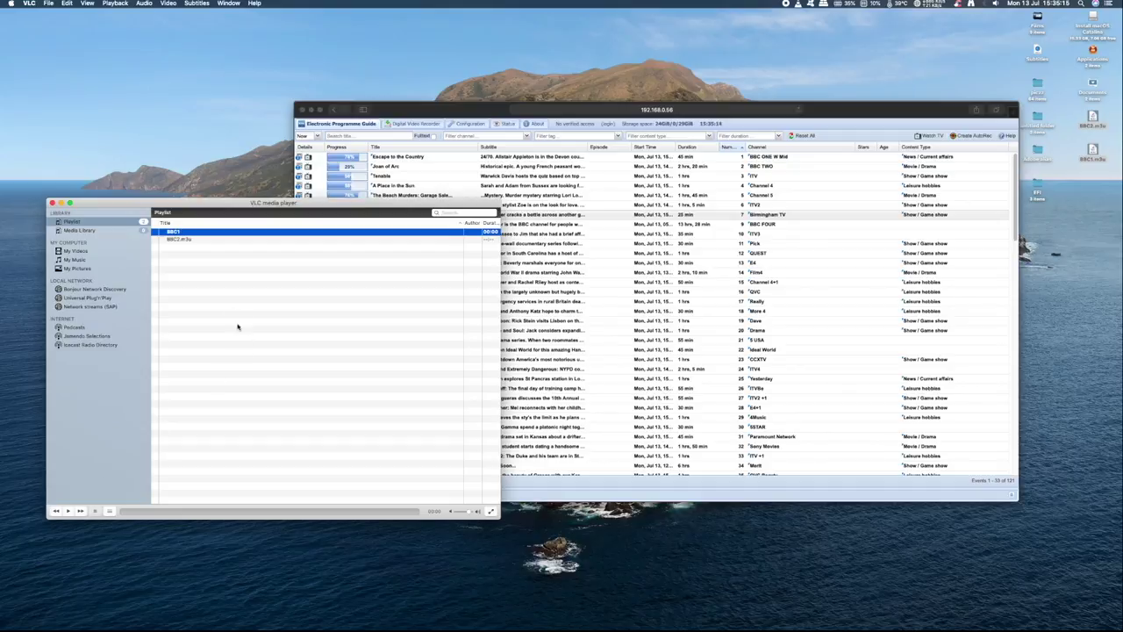
- Play the BBC2 entry from the VLC playlist, then stop it
click(193, 239)
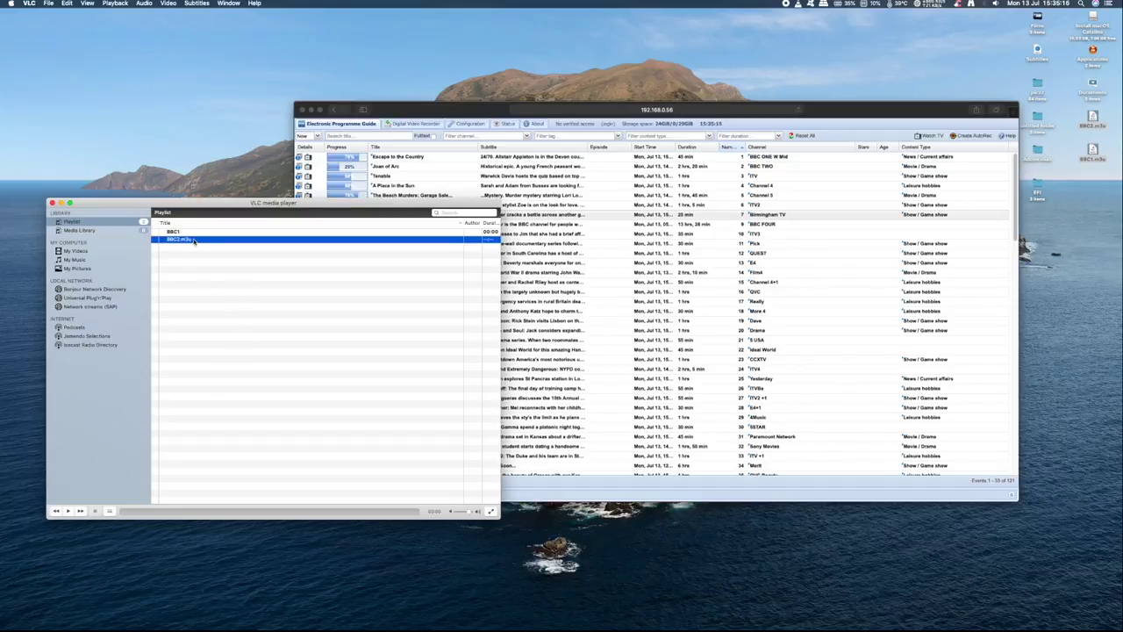
click(67, 511)
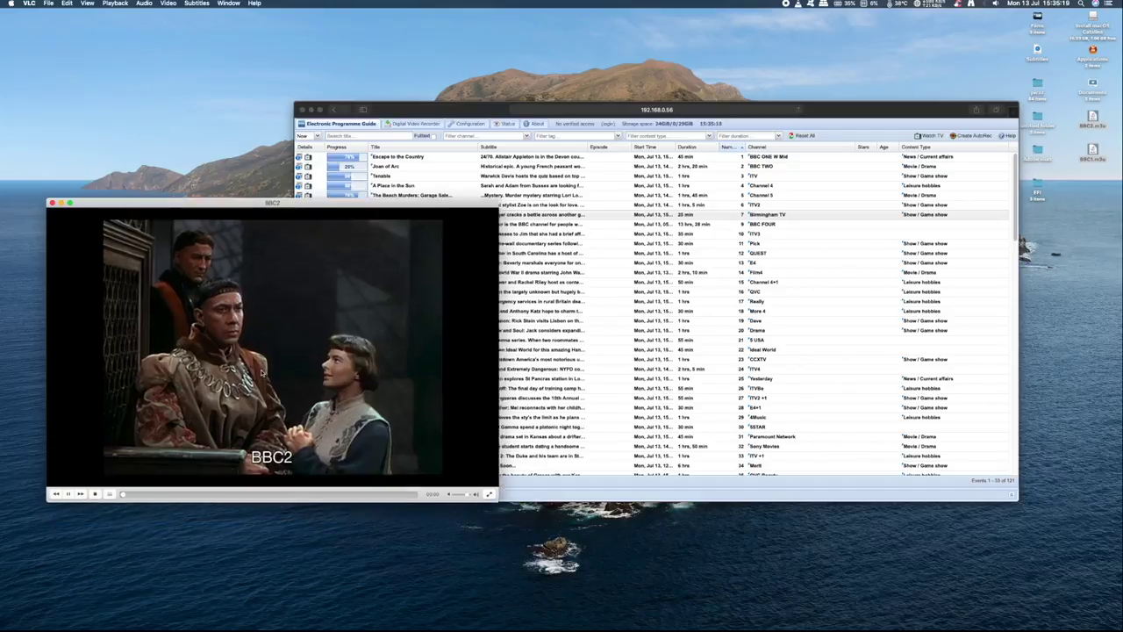
click(94, 468)
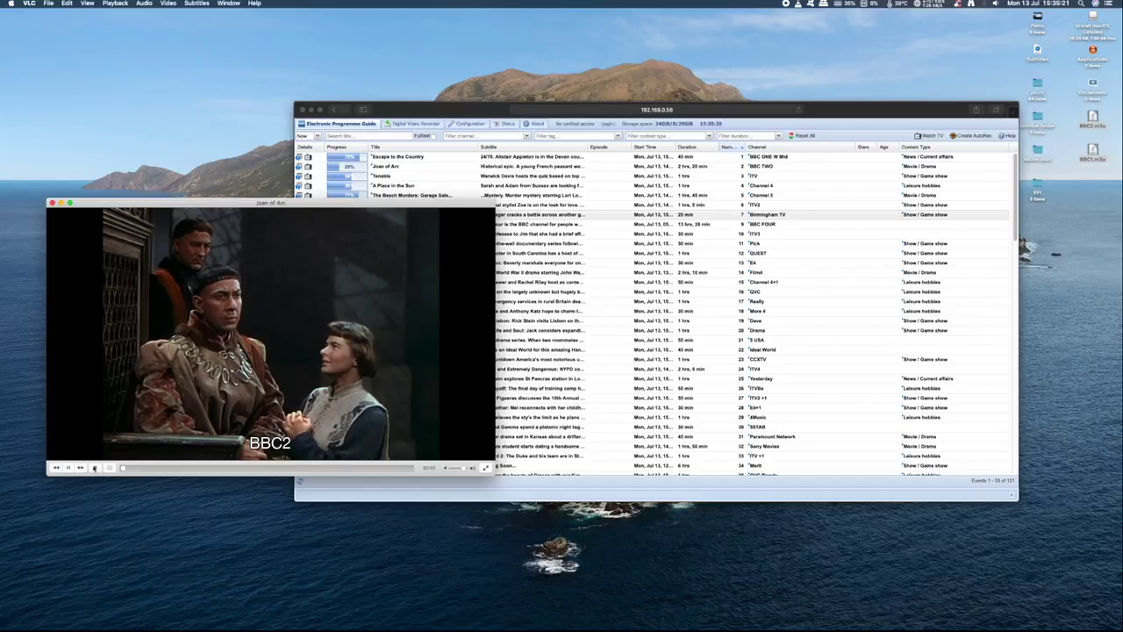
click(220, 275)
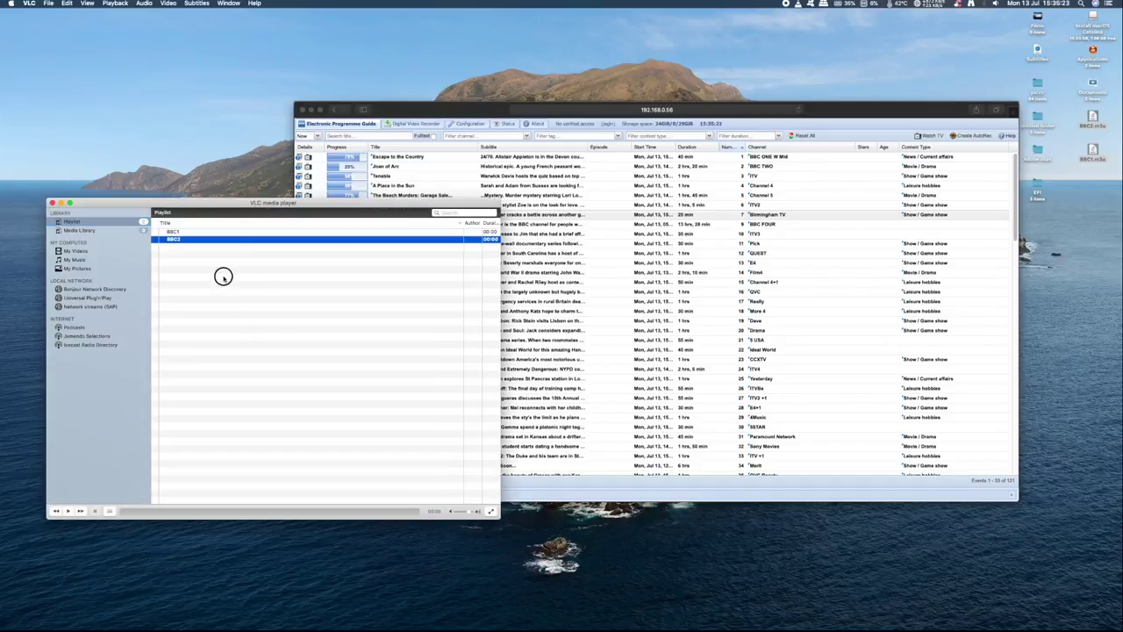
click(215, 232)
key(Return)
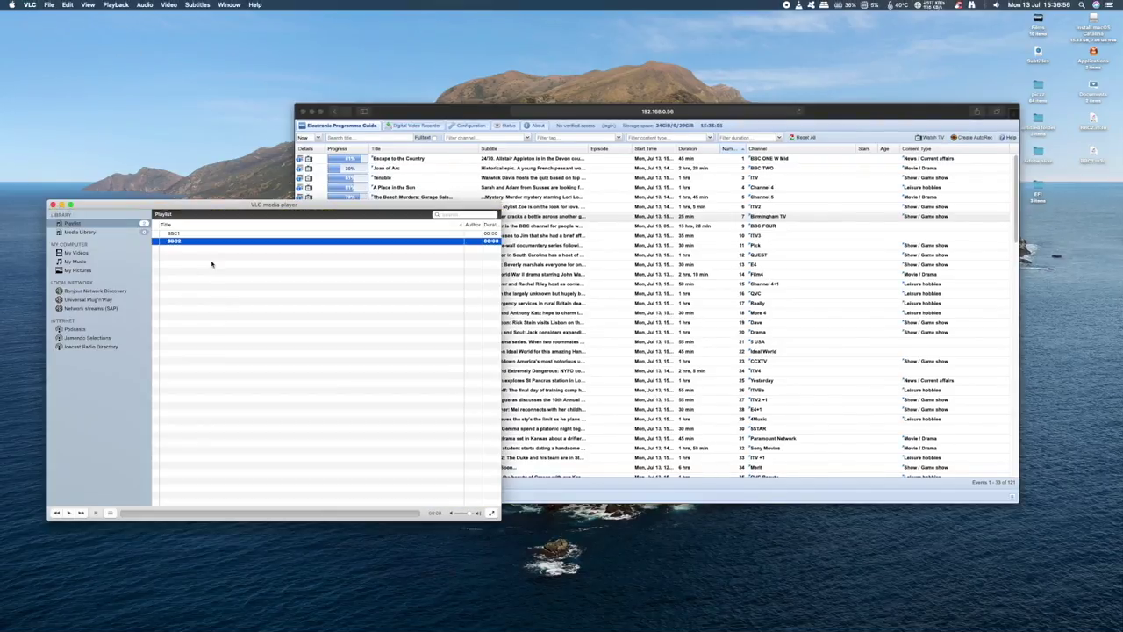
- Save the combined BBC1 and BBC2 playlist to the Desktop as TV Channels in Extended M3U format
click(49, 4)
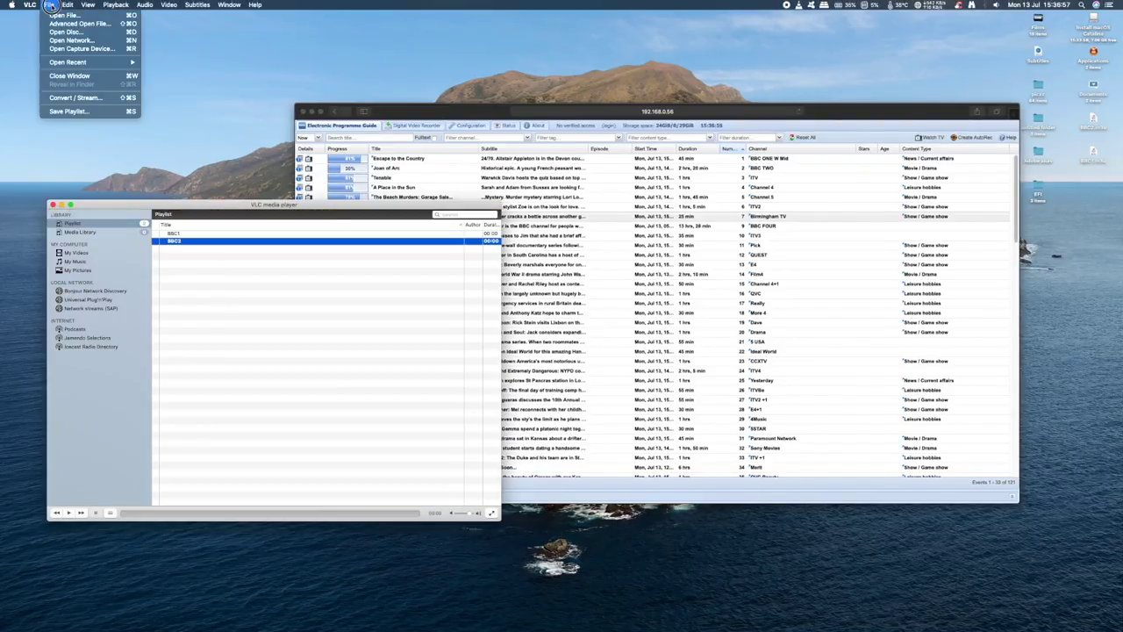
click(67, 111)
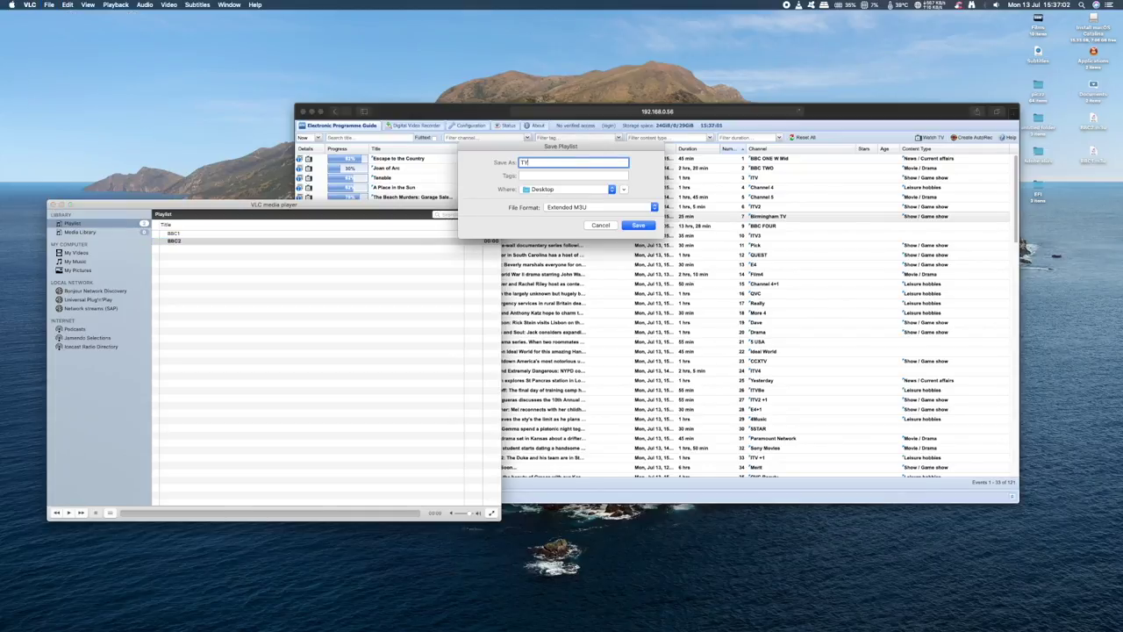
click(645, 225)
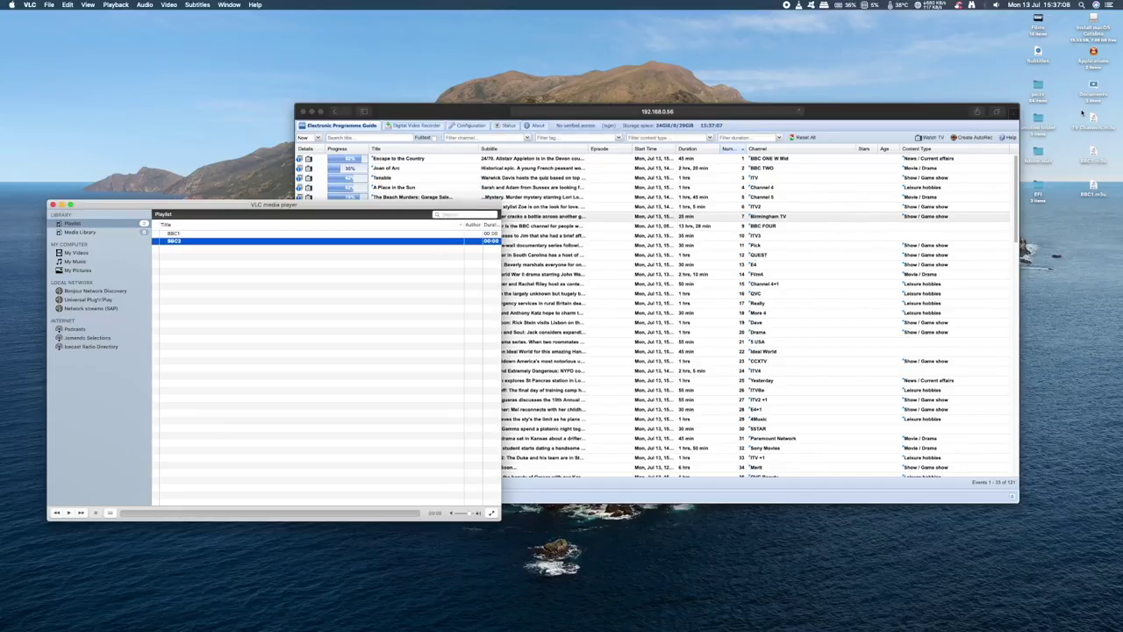
- Open TV Channels.m3u from the Desktop in TextEdit (1.15) to examine its channel entries, then close it
click(1111, 132)
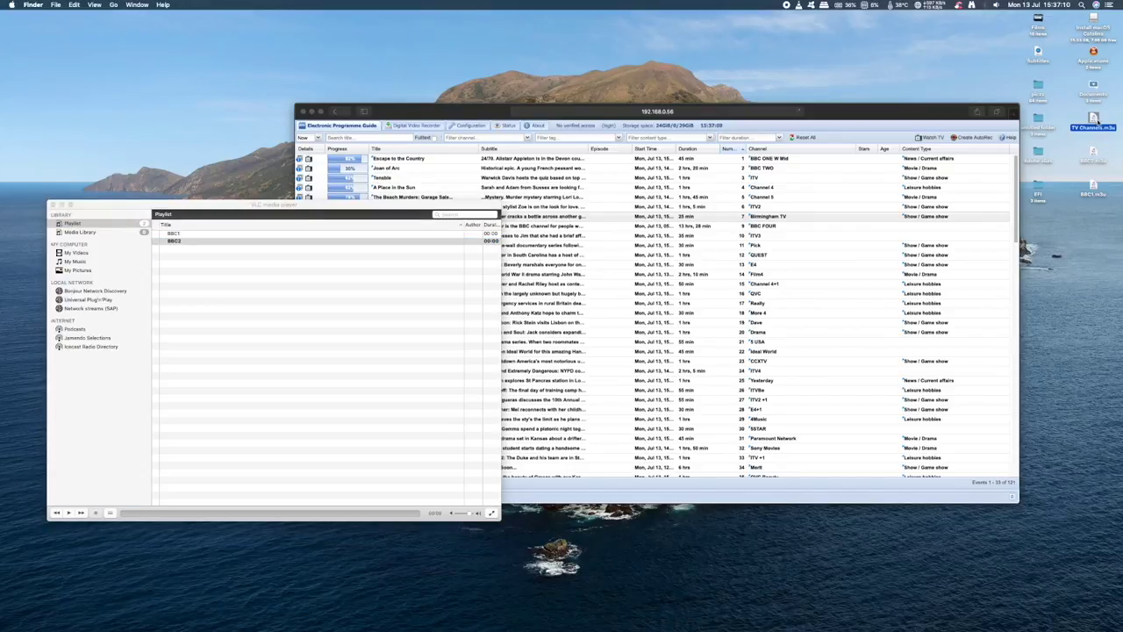
right_click(1093, 117)
mouse_move(1038, 132)
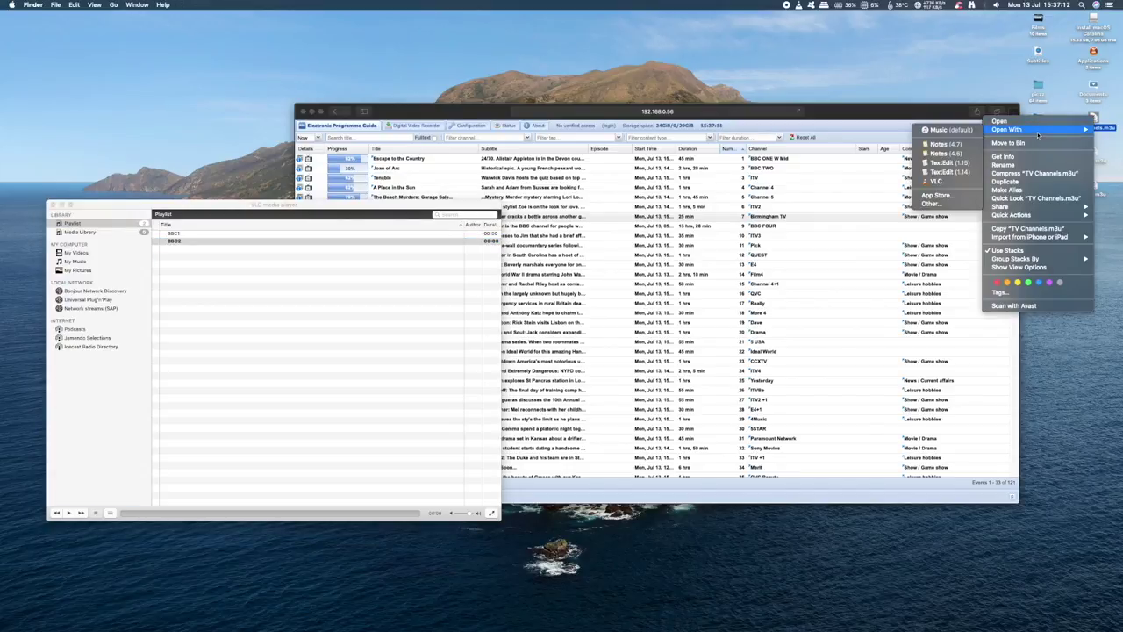
click(943, 162)
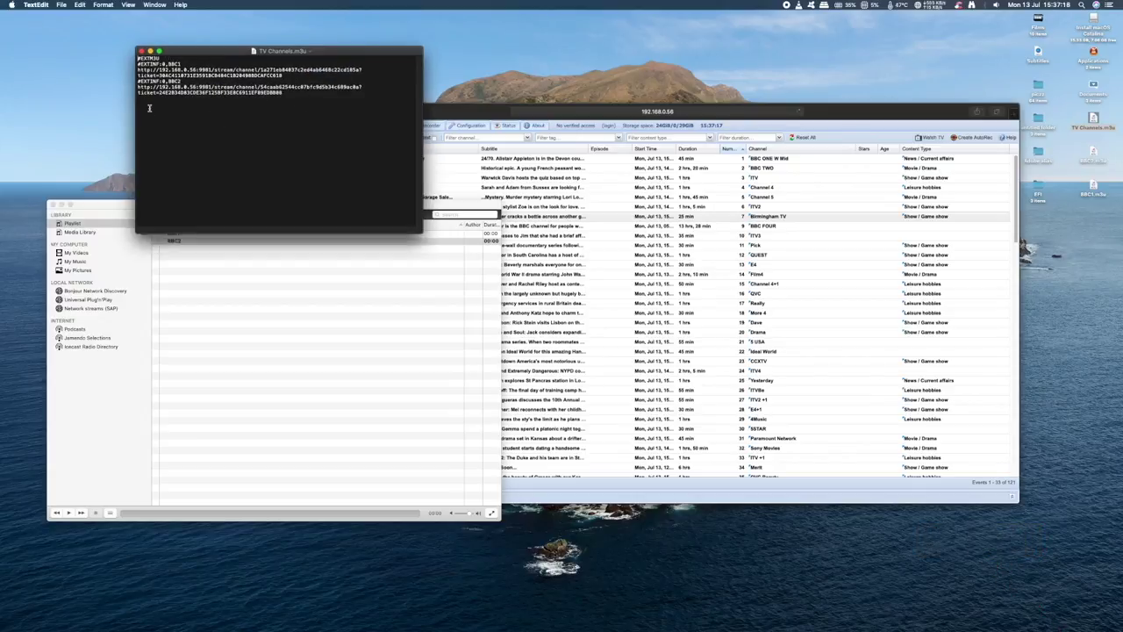
click(140, 50)
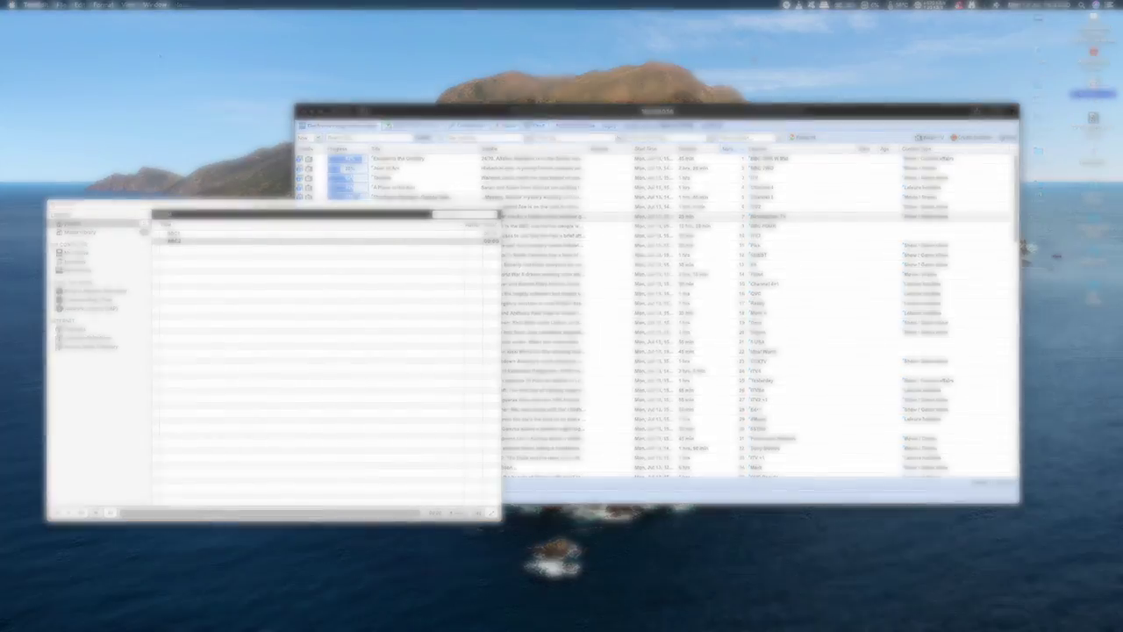
click(561, 57)
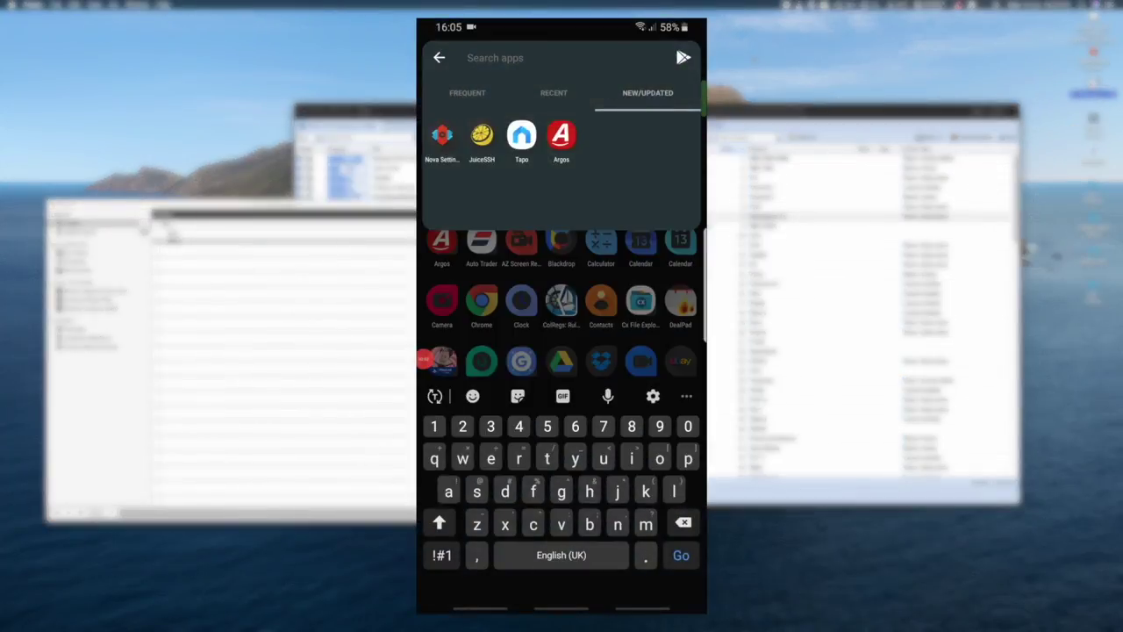
text(vl)
click(441, 103)
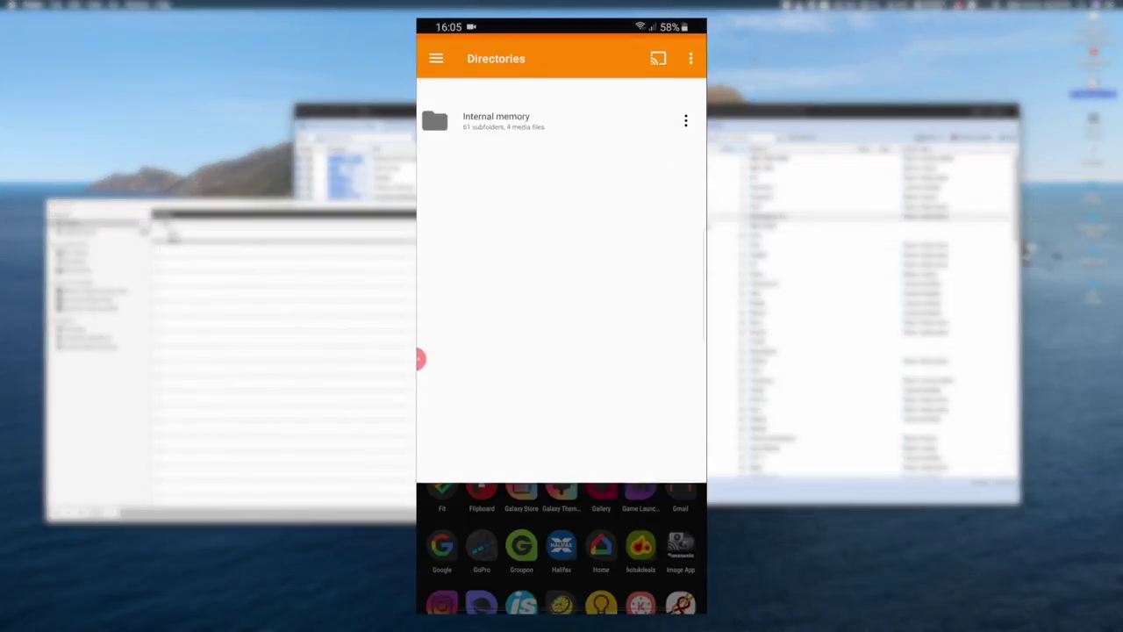
click(482, 251)
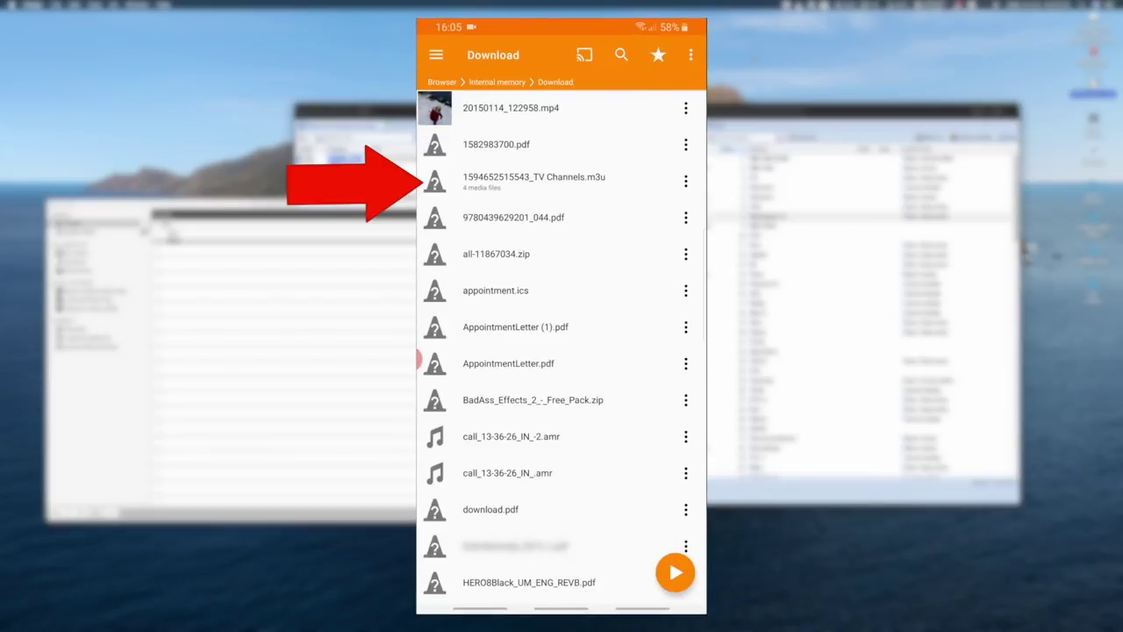
click(534, 179)
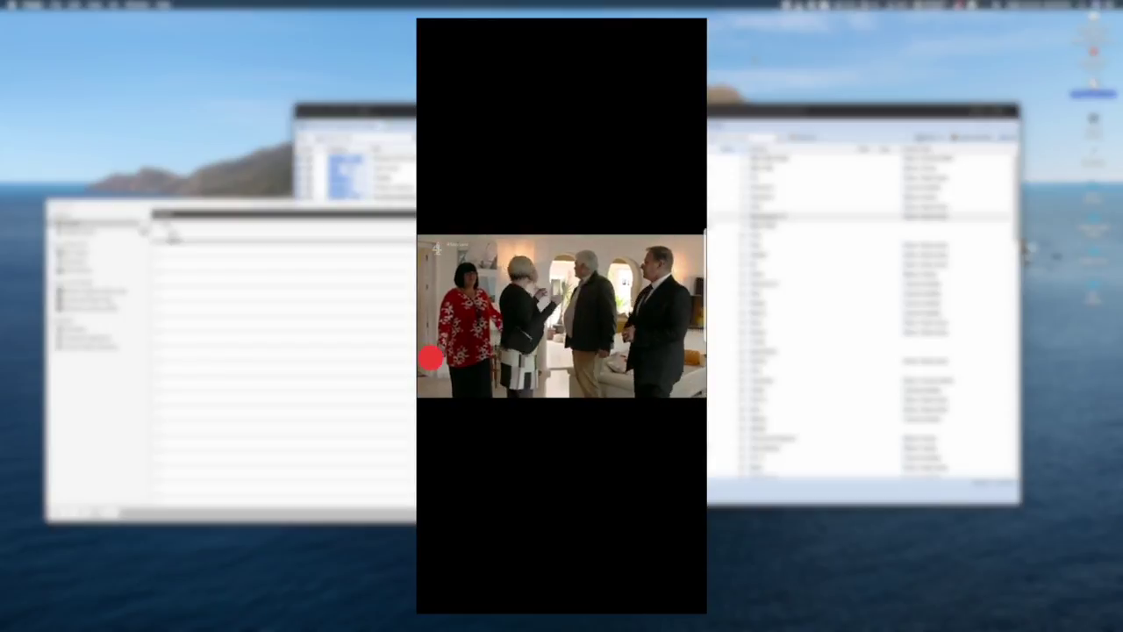
- Show the play queue over the running video and switch the playback to ITV
click(562, 315)
click(686, 70)
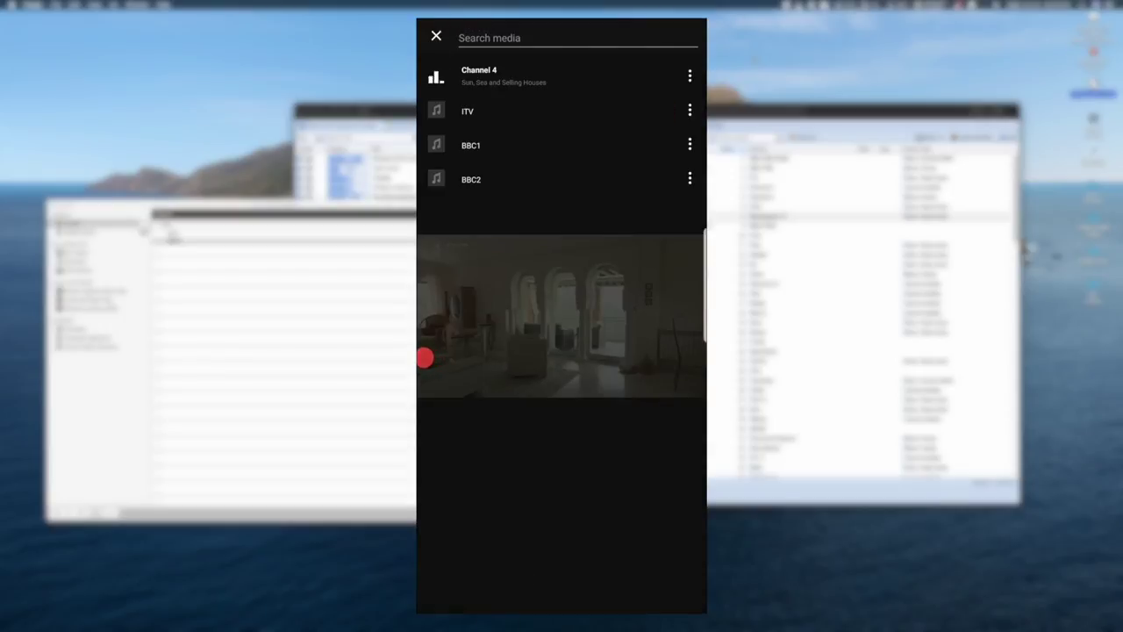
click(466, 111)
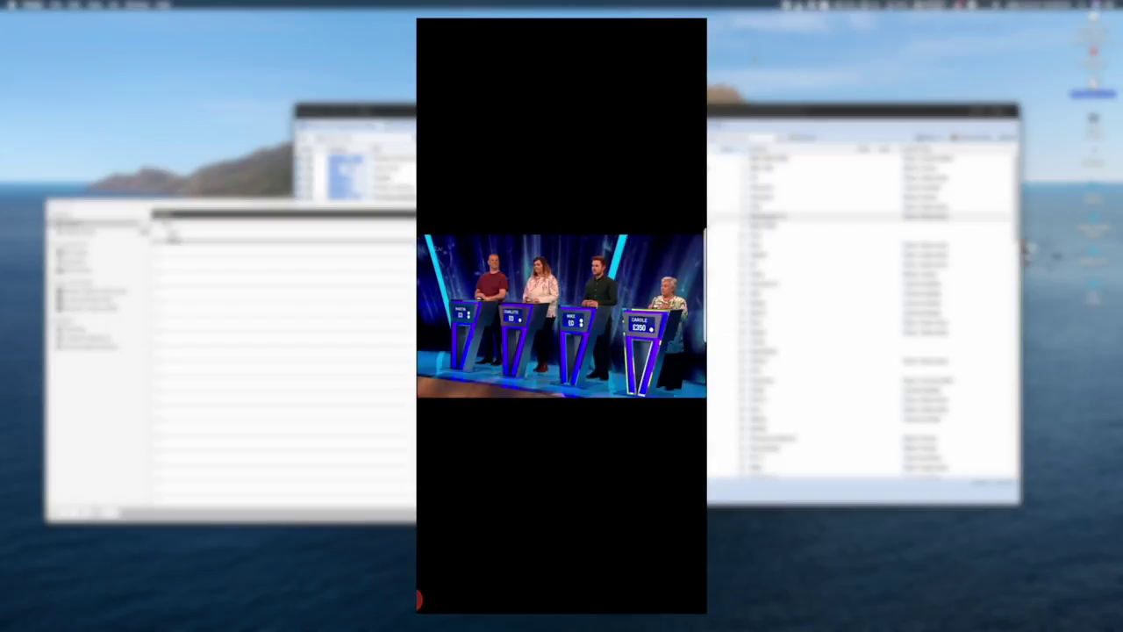
- Leave VLC for the phone's home screen with the ITV stream playing in a picture-in-picture window
click(431, 583)
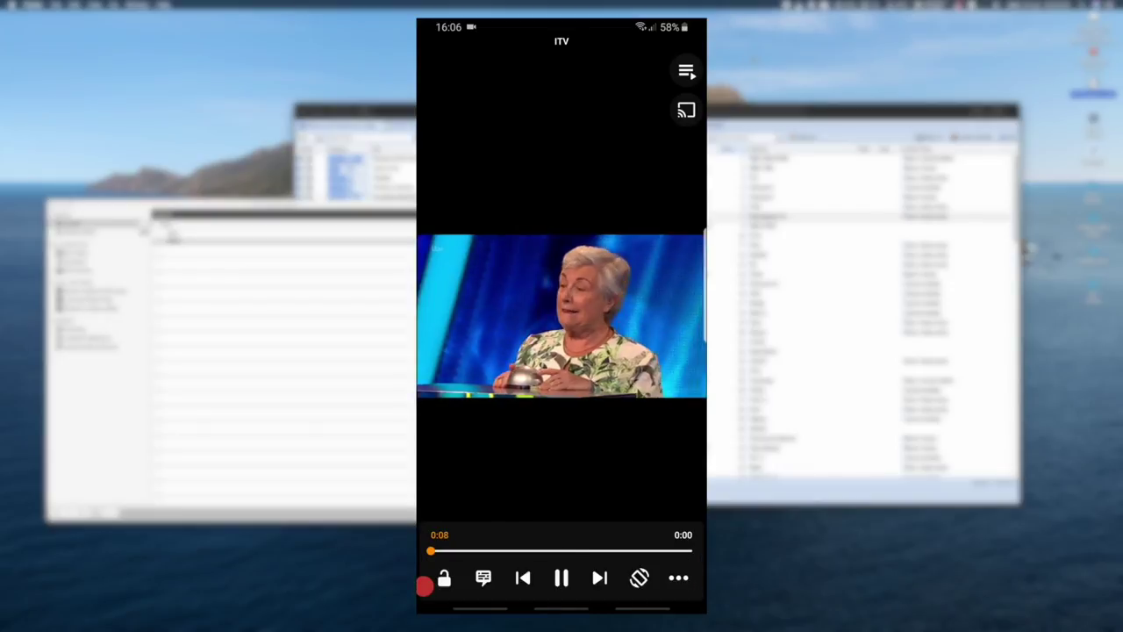
click(431, 596)
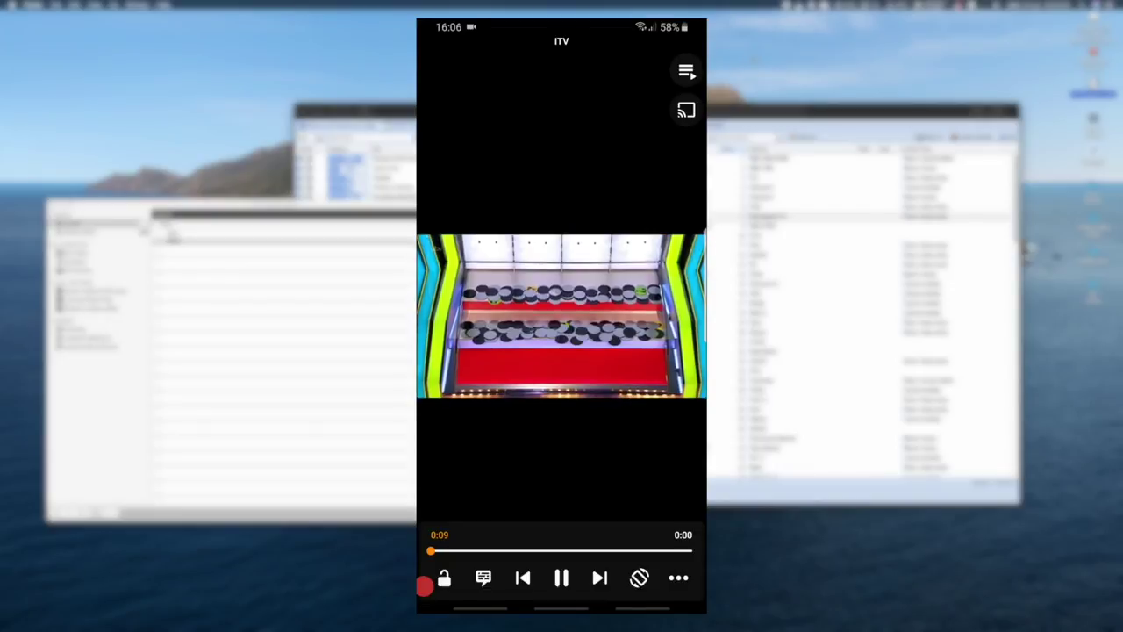
click(423, 581)
click(445, 244)
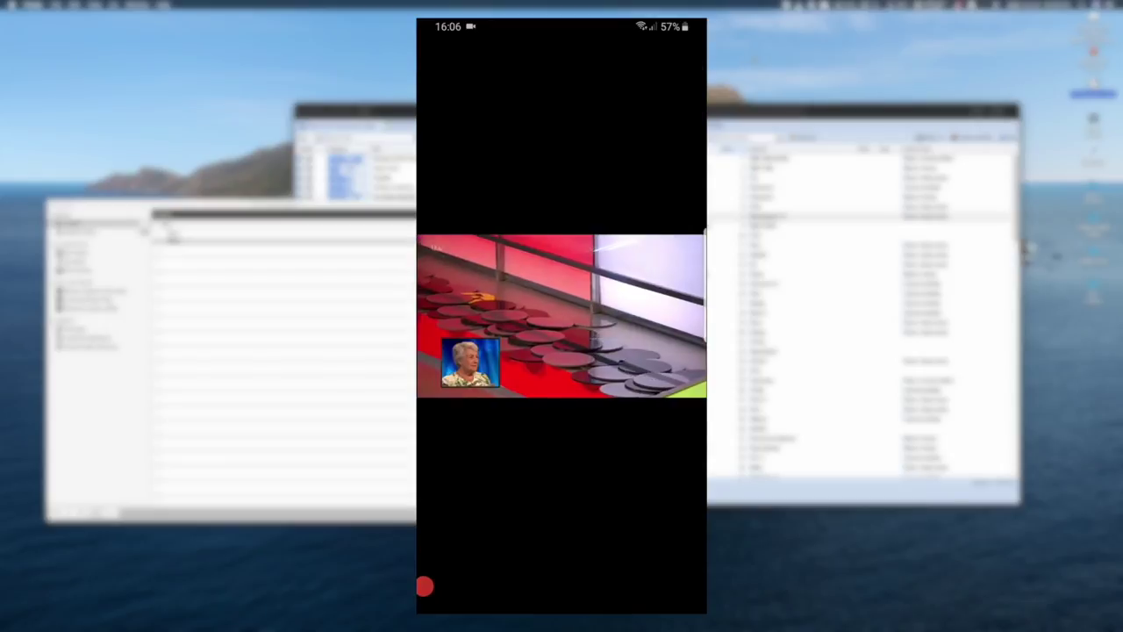
drag(561, 607, 562, 527)
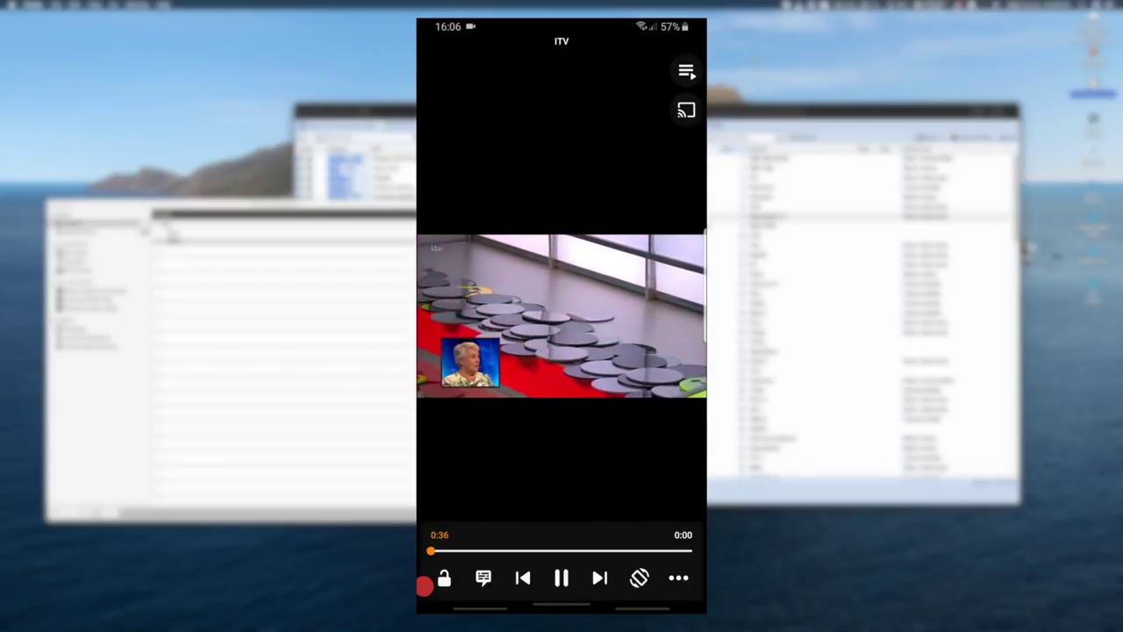
drag(561, 605, 561, 491)
drag(627, 561, 496, 290)
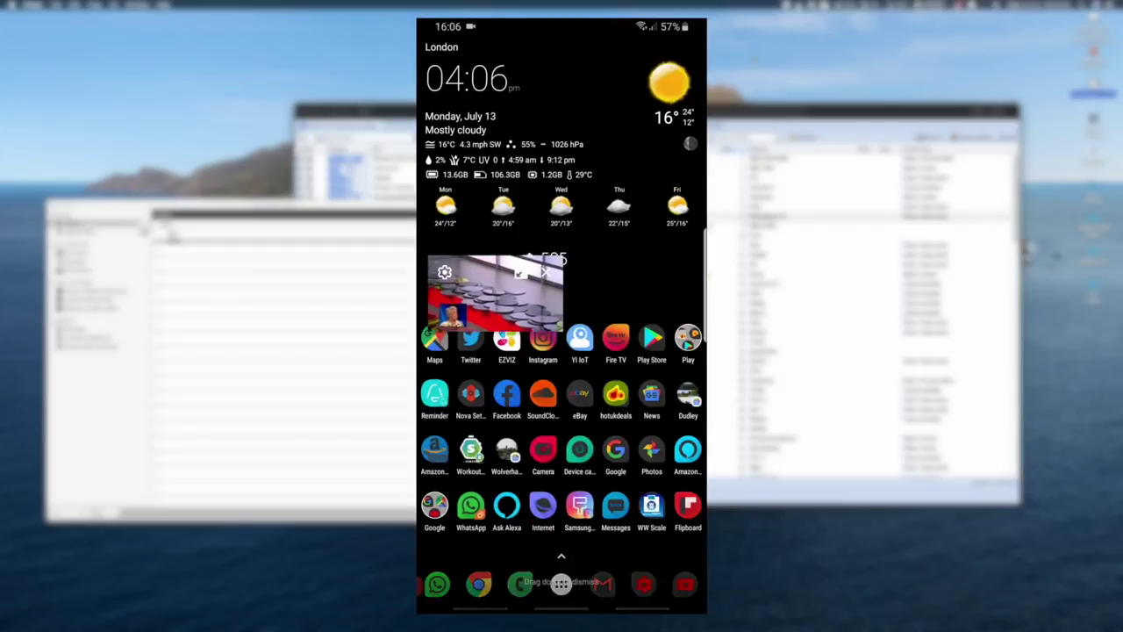
- Open Chrome and browse the Wickes fencing products while the ITV picture-in-picture window keeps playing
click(478, 584)
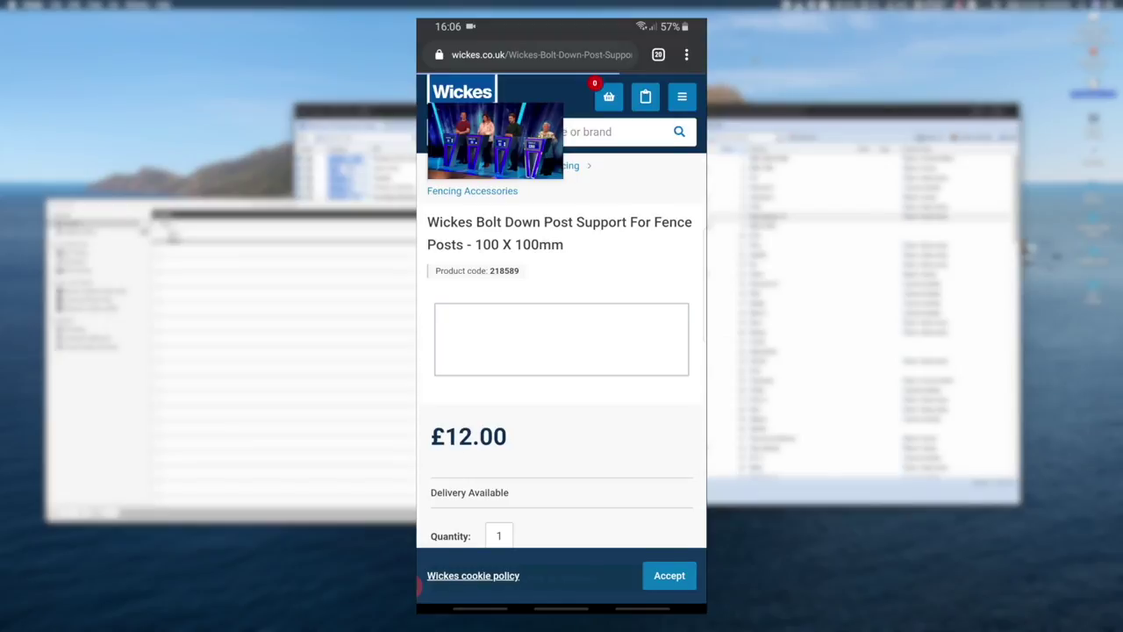
scroll(562, 351, down, 10)
scroll(562, 351, up, 10)
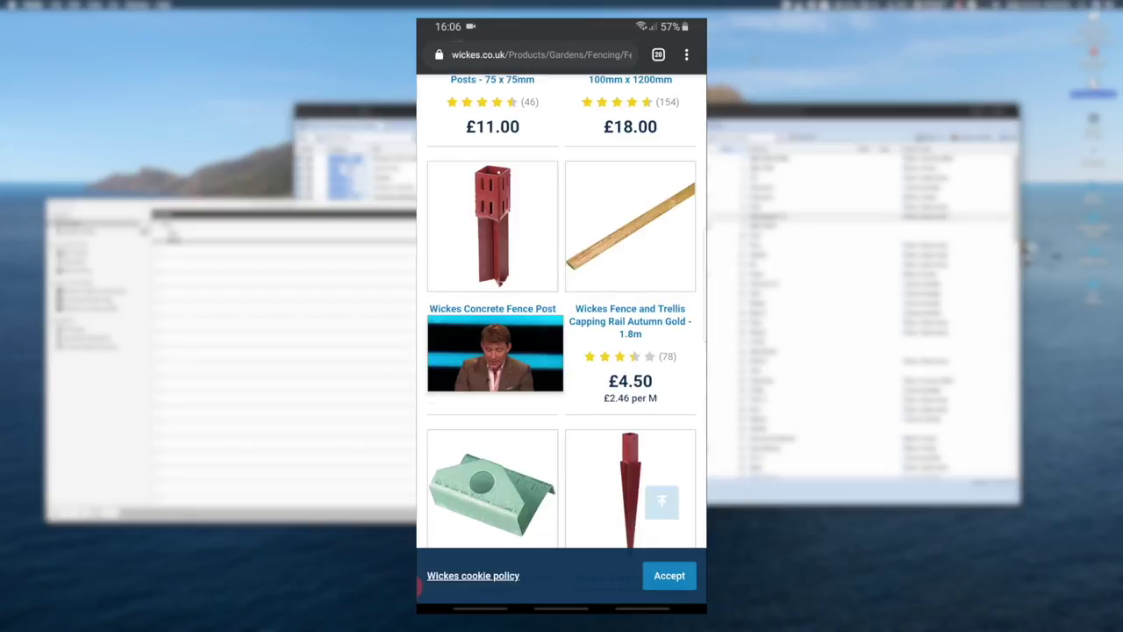
scroll(562, 307, down, 5)
scroll(561, 307, up, 10)
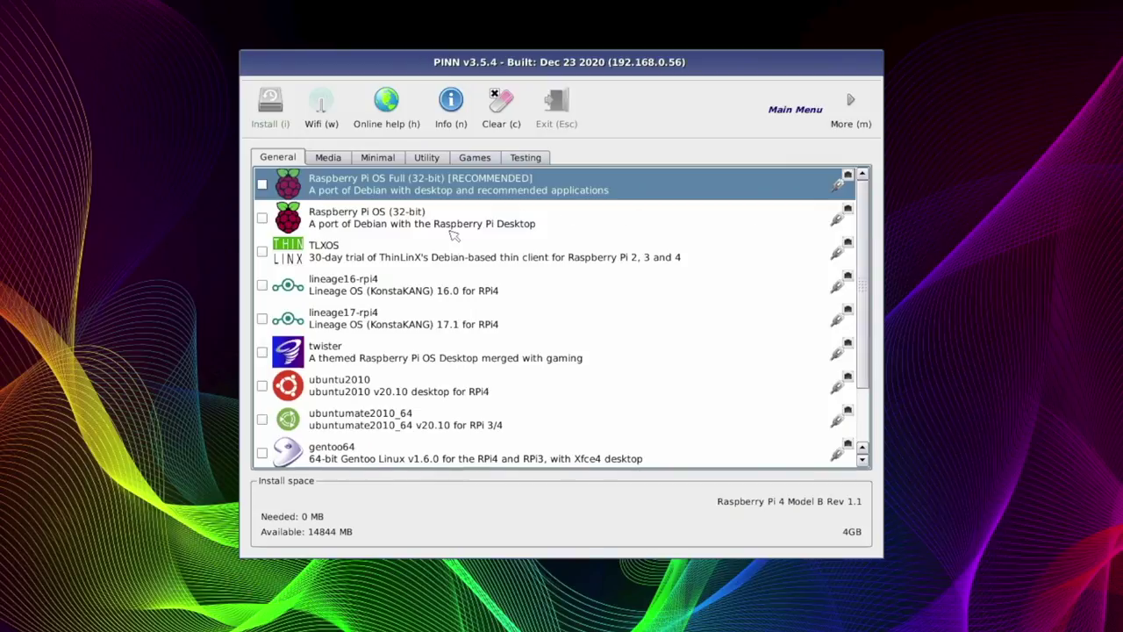
- In PINN, look through the general-purpose operating systems on offer, from Raspberry Pi OS (32-bit) down to gentoo64
click(453, 230)
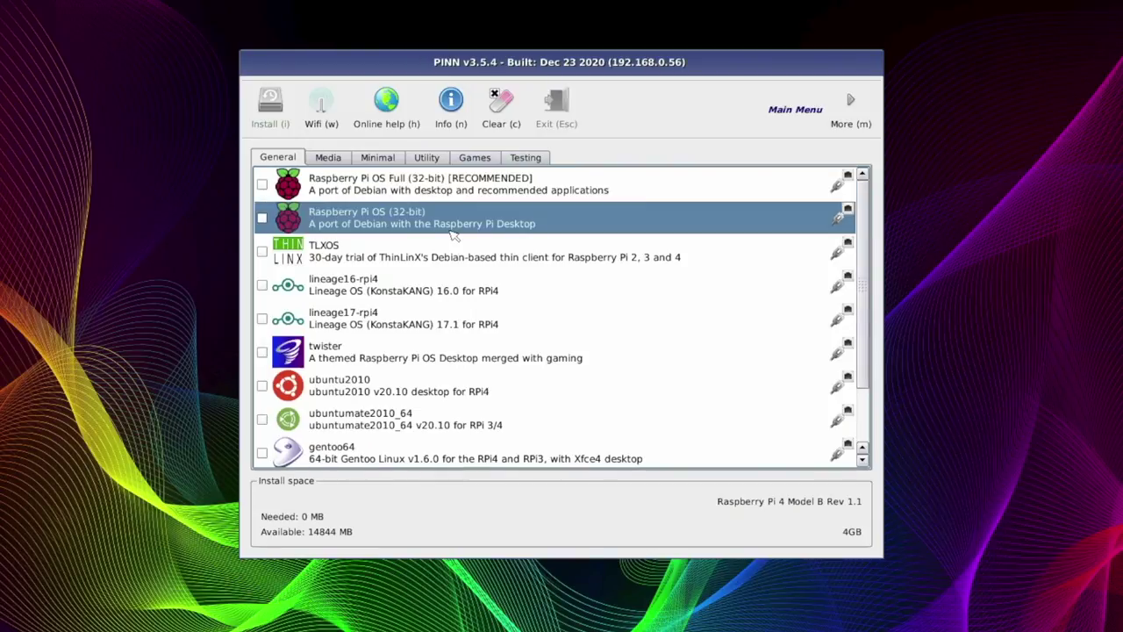
click(449, 295)
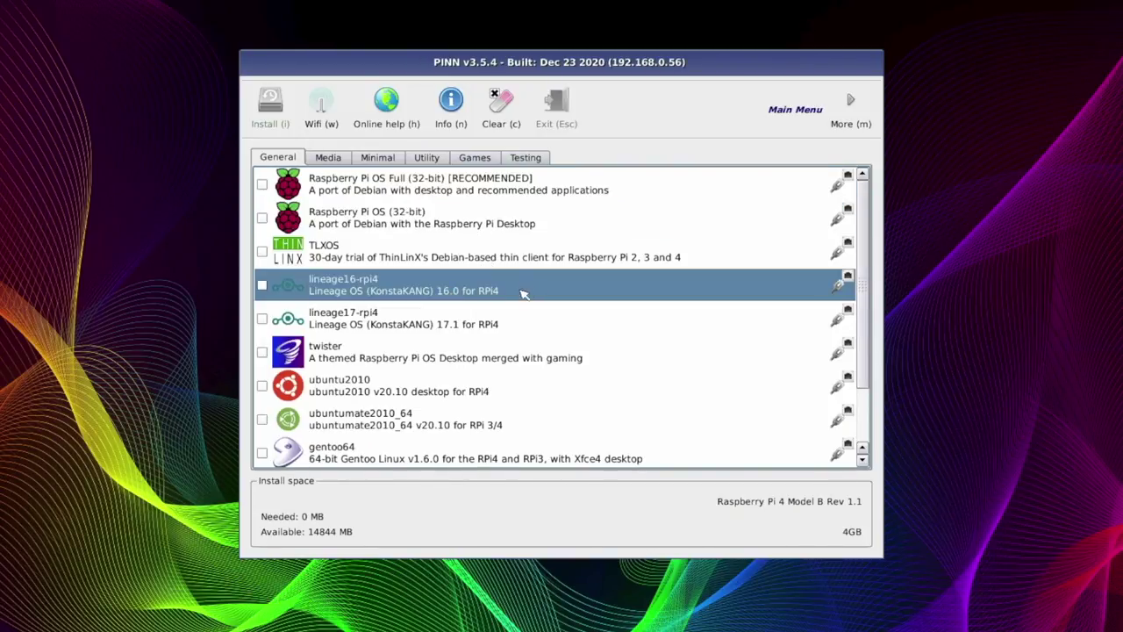
click(475, 330)
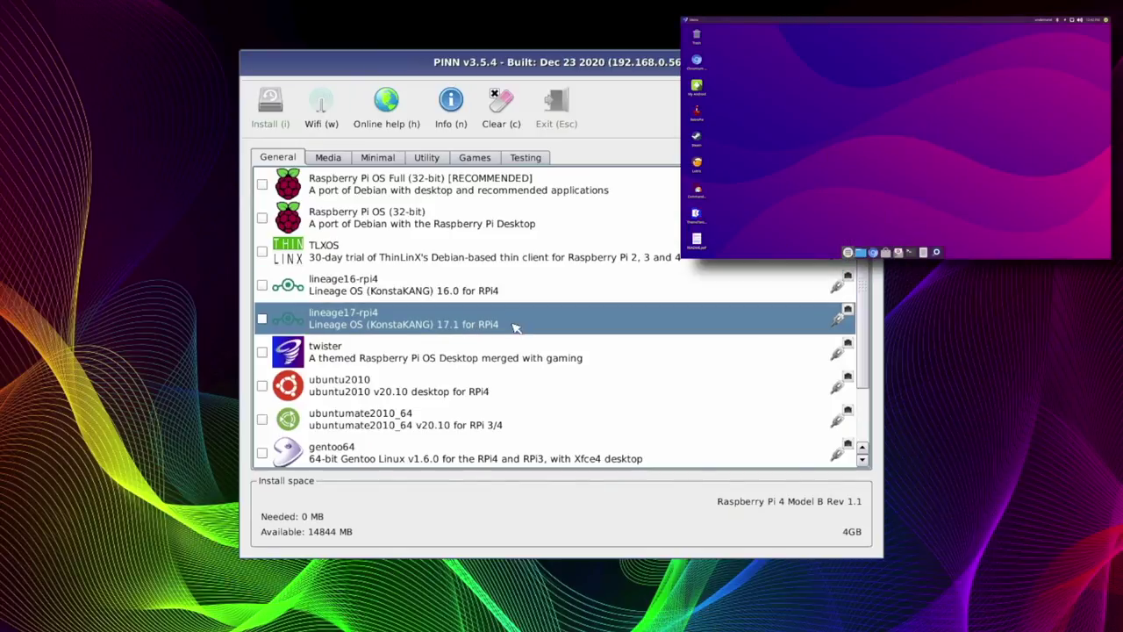
click(507, 362)
click(518, 386)
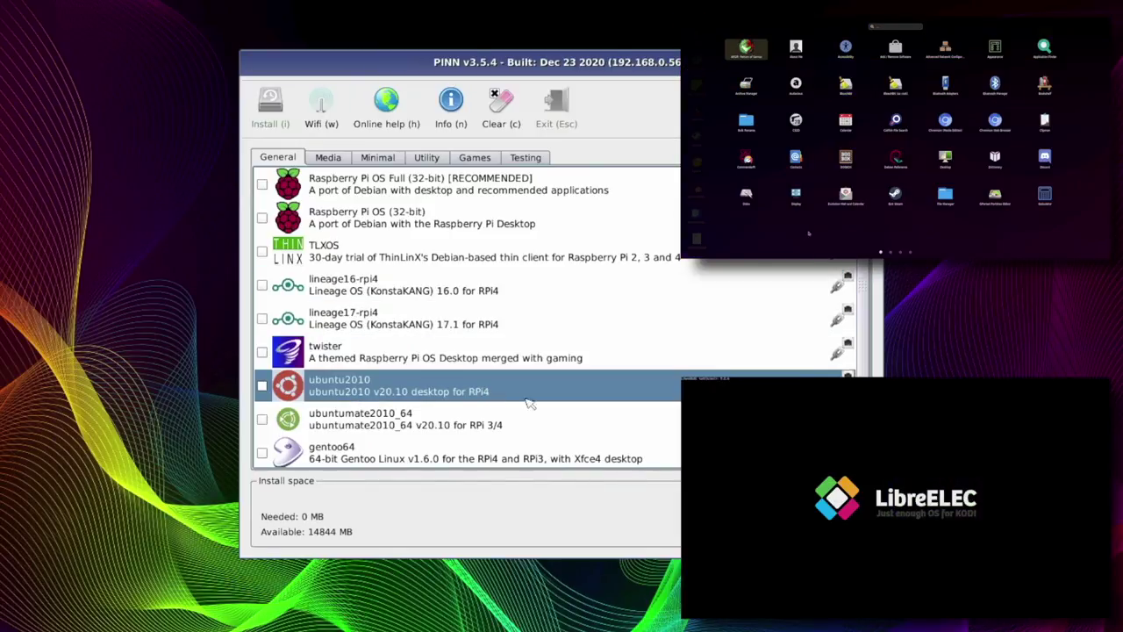
click(522, 447)
scroll(533, 426, down, 2)
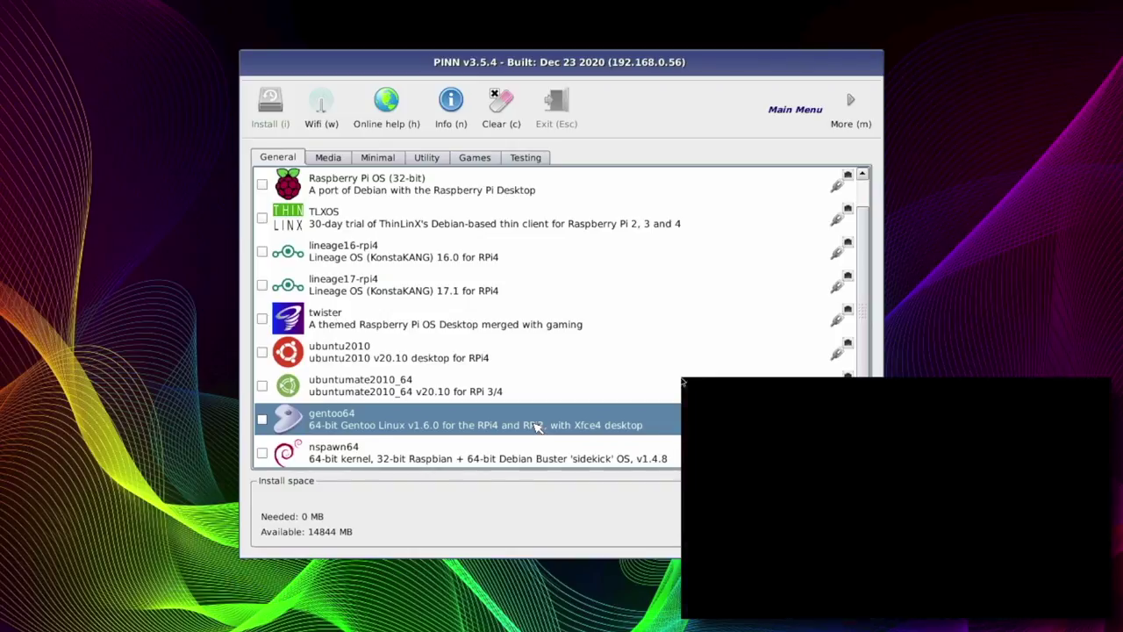
scroll(535, 427, up, 2)
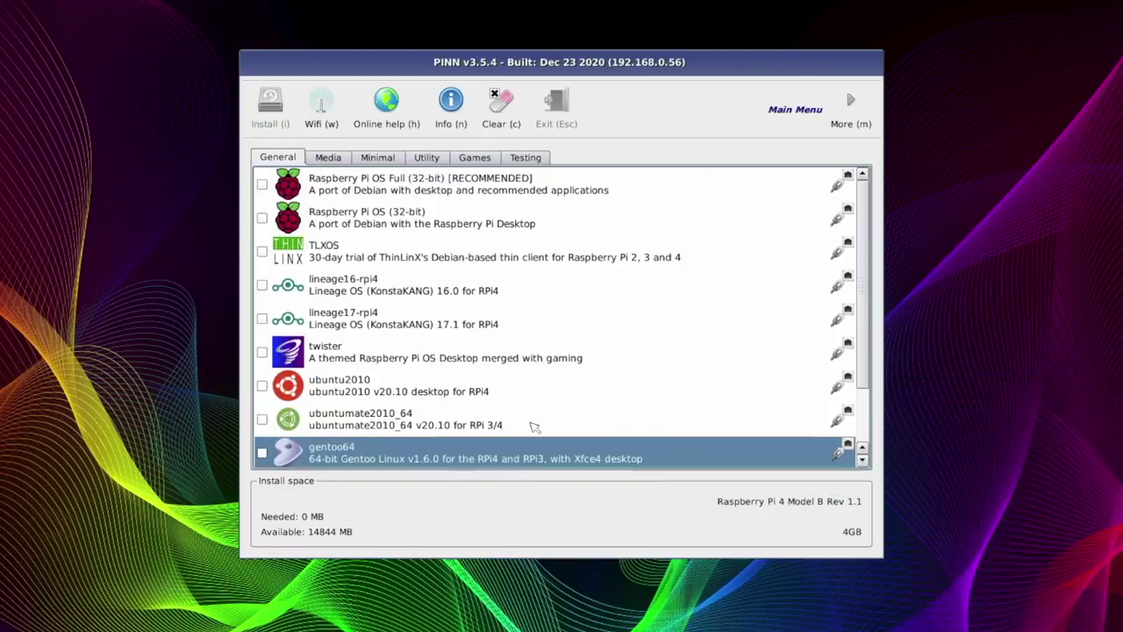
- Browse the media and minimal operating systems, highlighting lineage17-rpi4-atv and DietPi
click(328, 157)
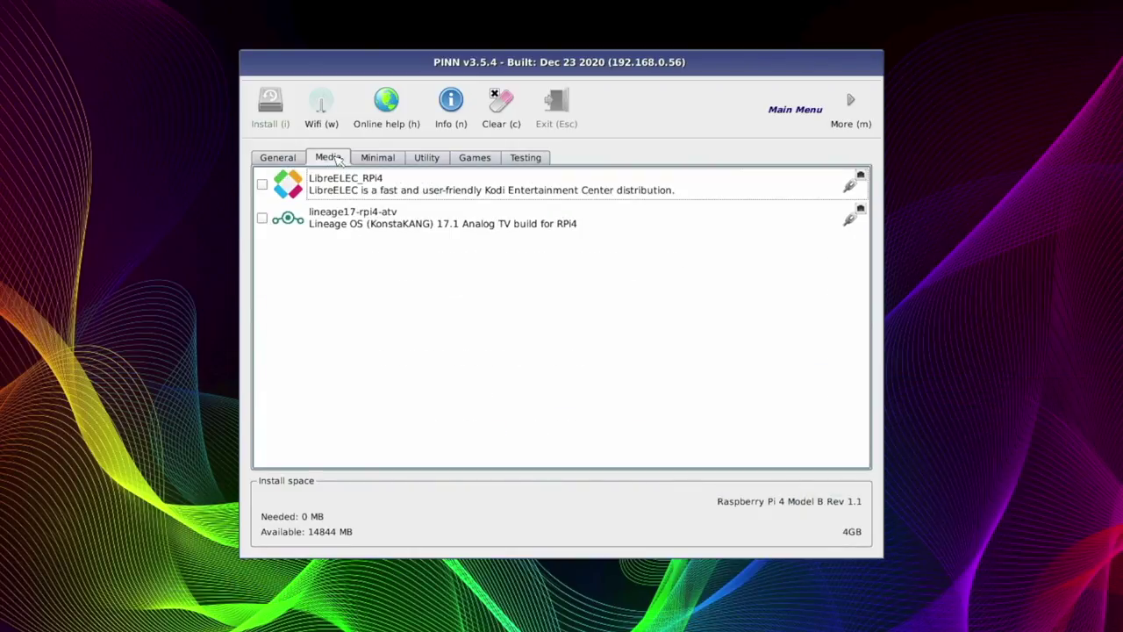
click(362, 220)
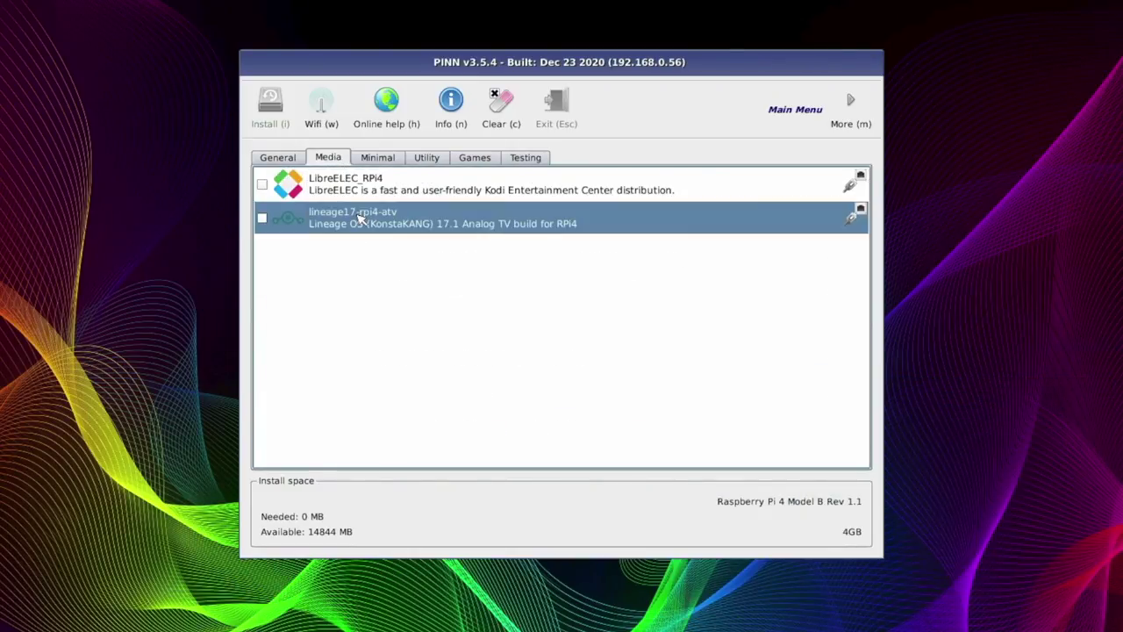
click(383, 157)
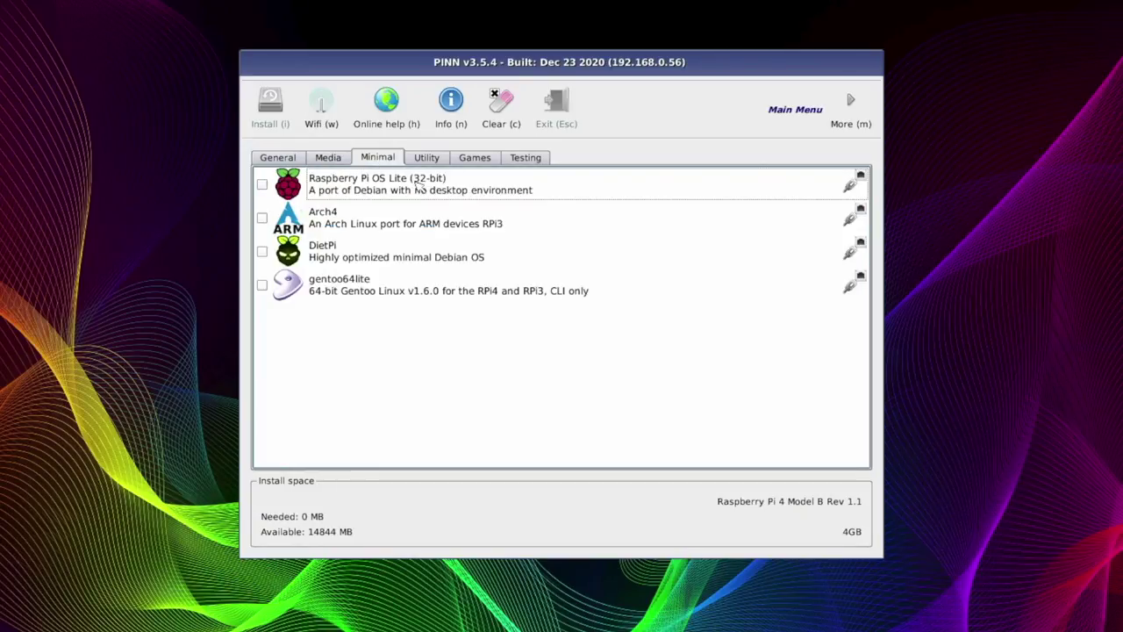
click(429, 257)
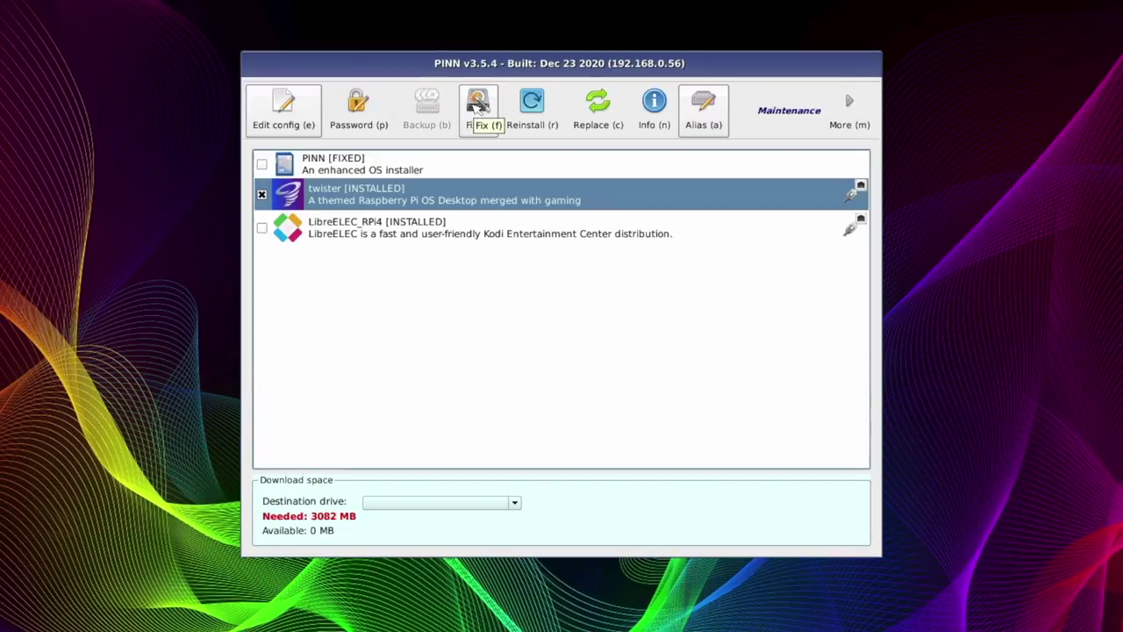
- Inspect the repair, reinstall and replace options for the installed twister system without applying them, and return to the general OS list
click(478, 107)
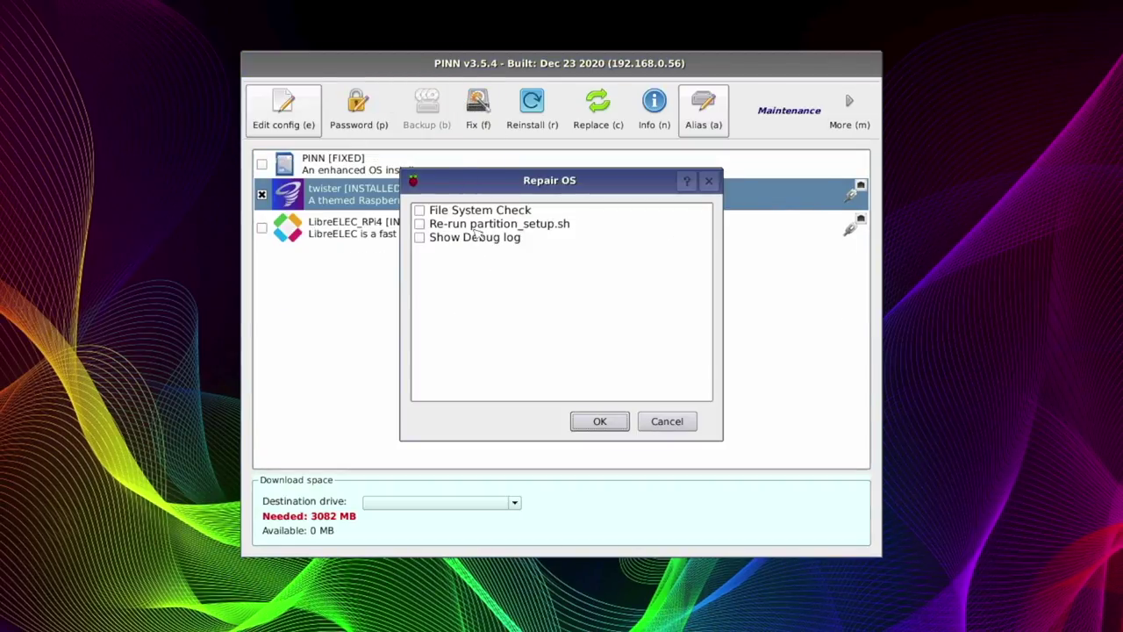
click(667, 421)
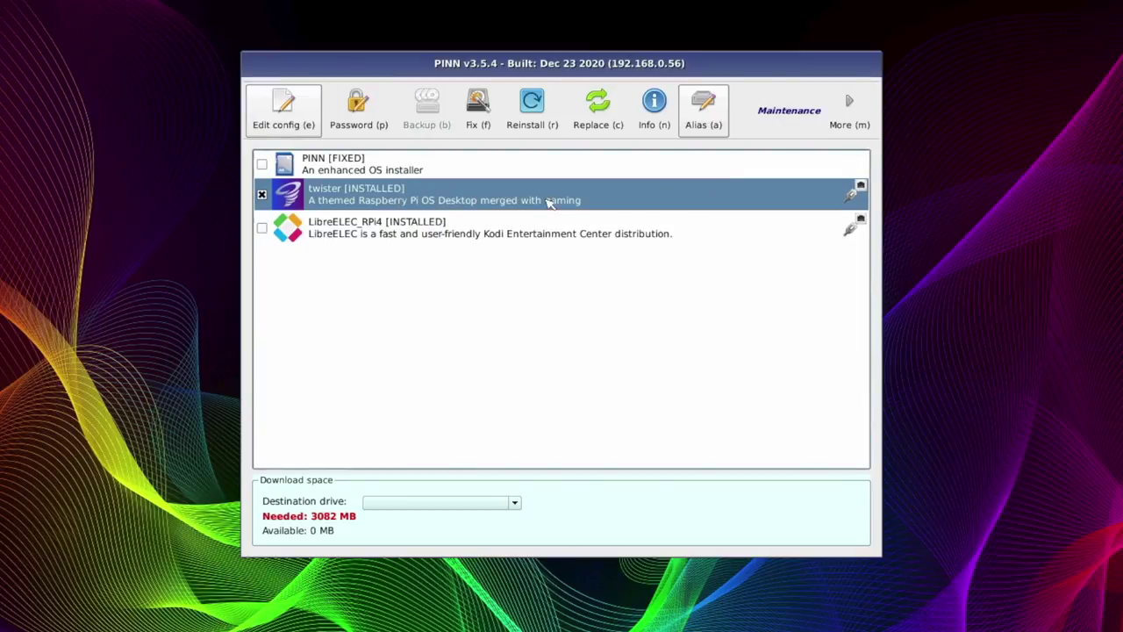
click(531, 123)
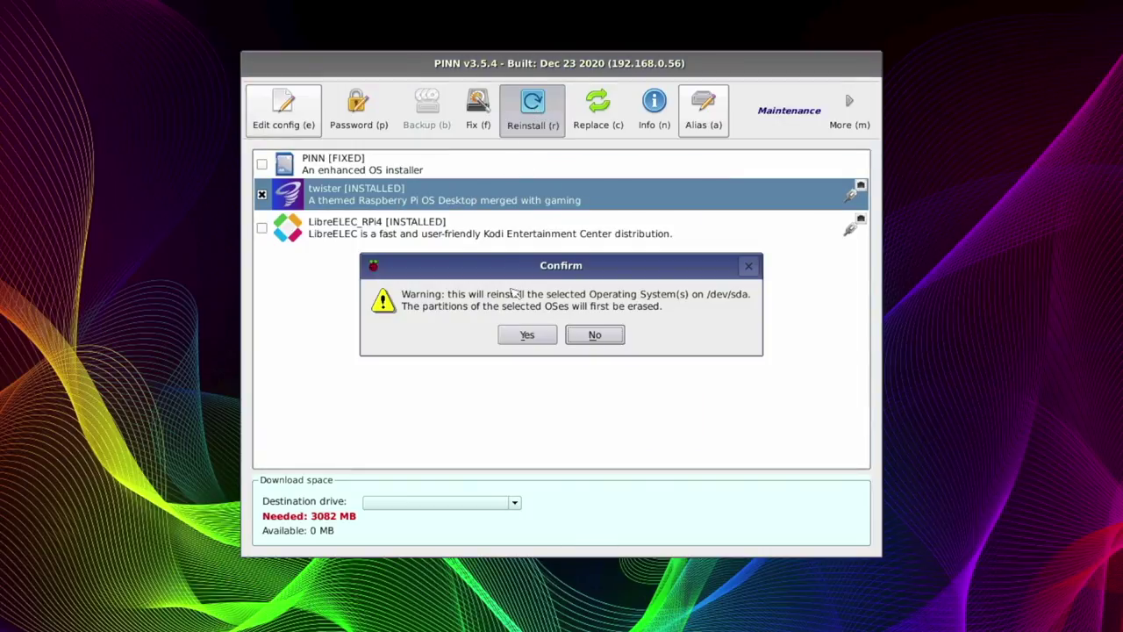
click(603, 336)
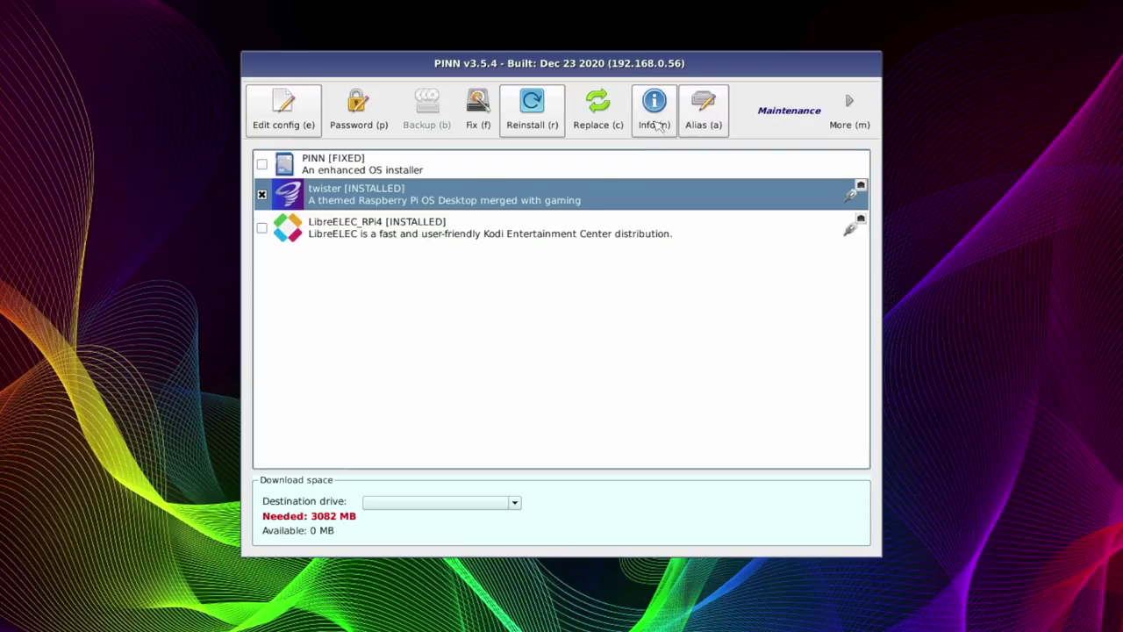
click(583, 106)
click(605, 237)
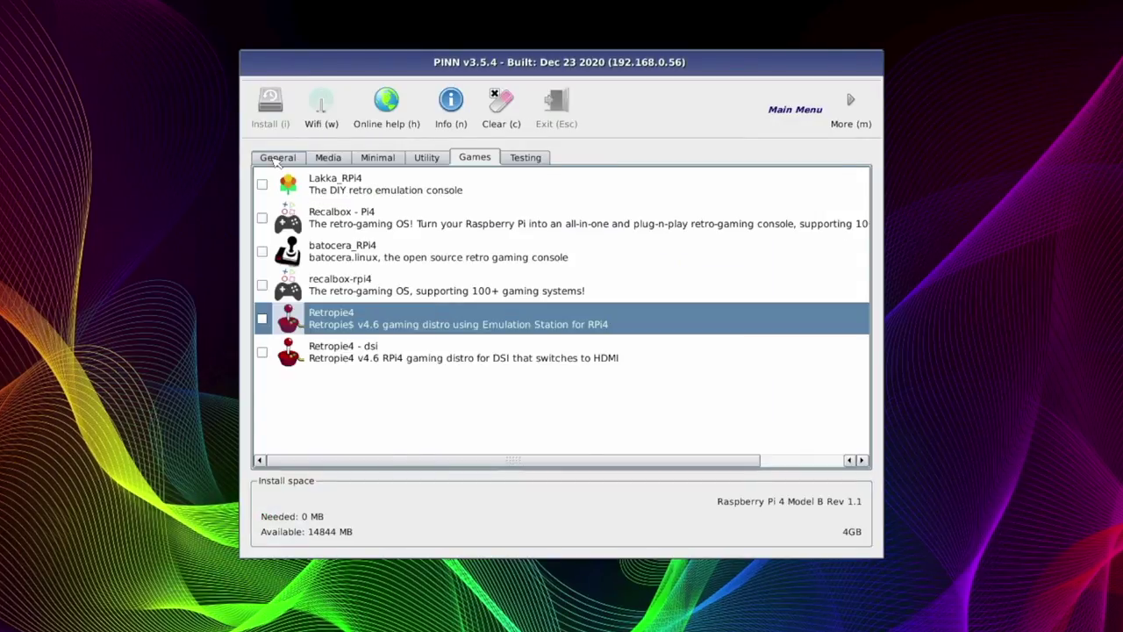
click(276, 159)
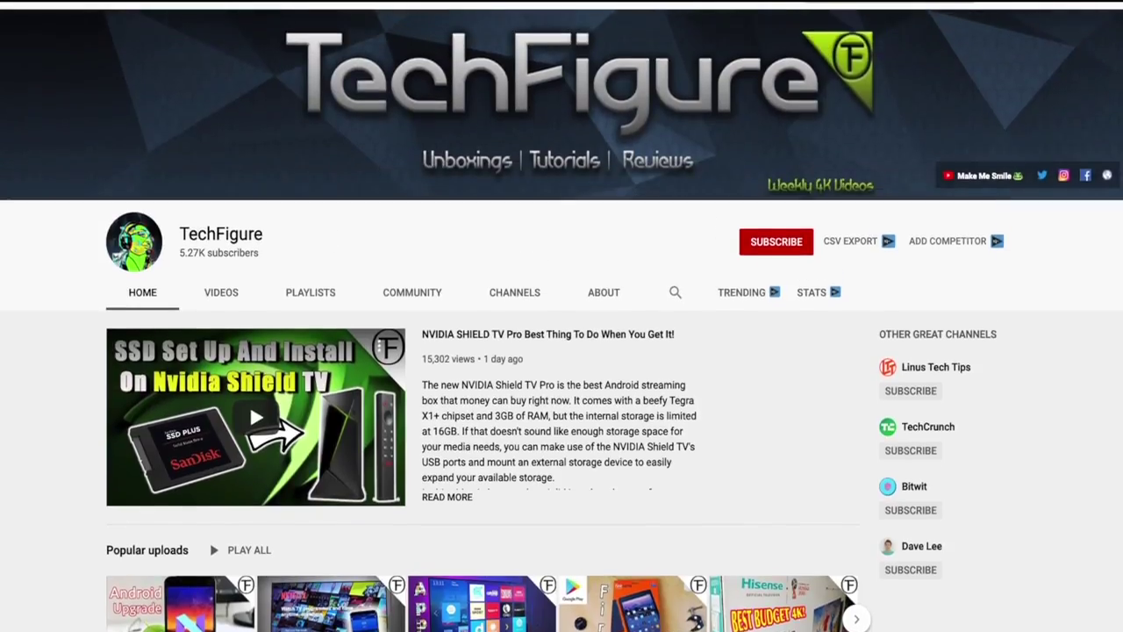
- On the TechFigure YouTube channel page, subscribe to the channel and set its notifications to All
click(760, 252)
click(788, 252)
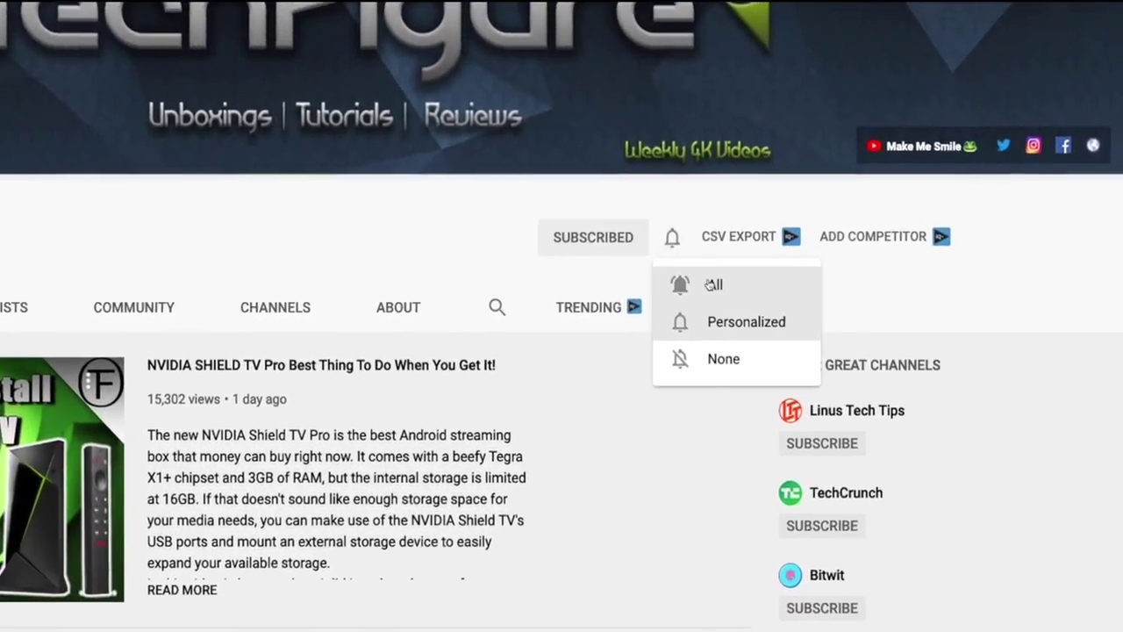
click(728, 285)
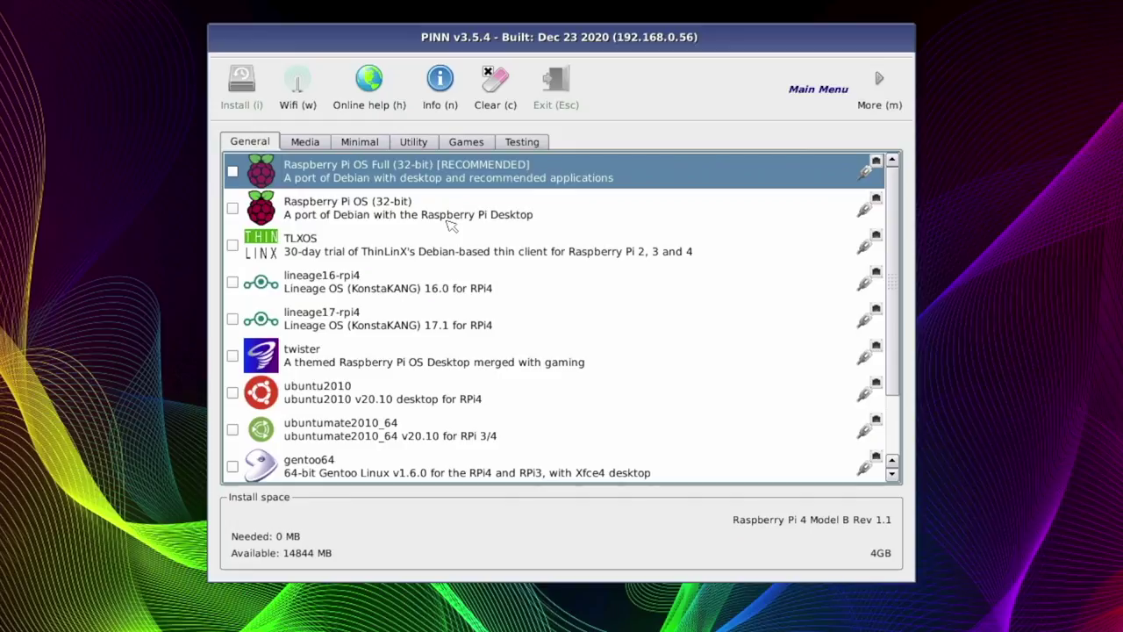
- Back in PINN, review the general operating systems by highlighting Raspberry Pi OS (32-bit), both Lineage builds, twister, ubuntu2010 and gentoo64
click(441, 221)
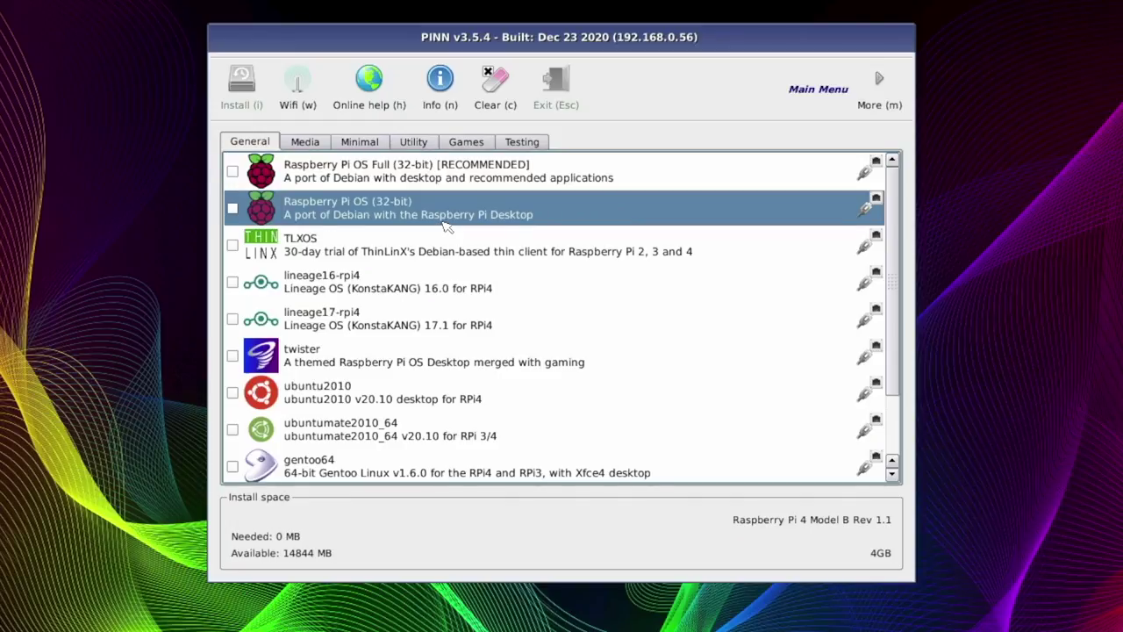
click(436, 292)
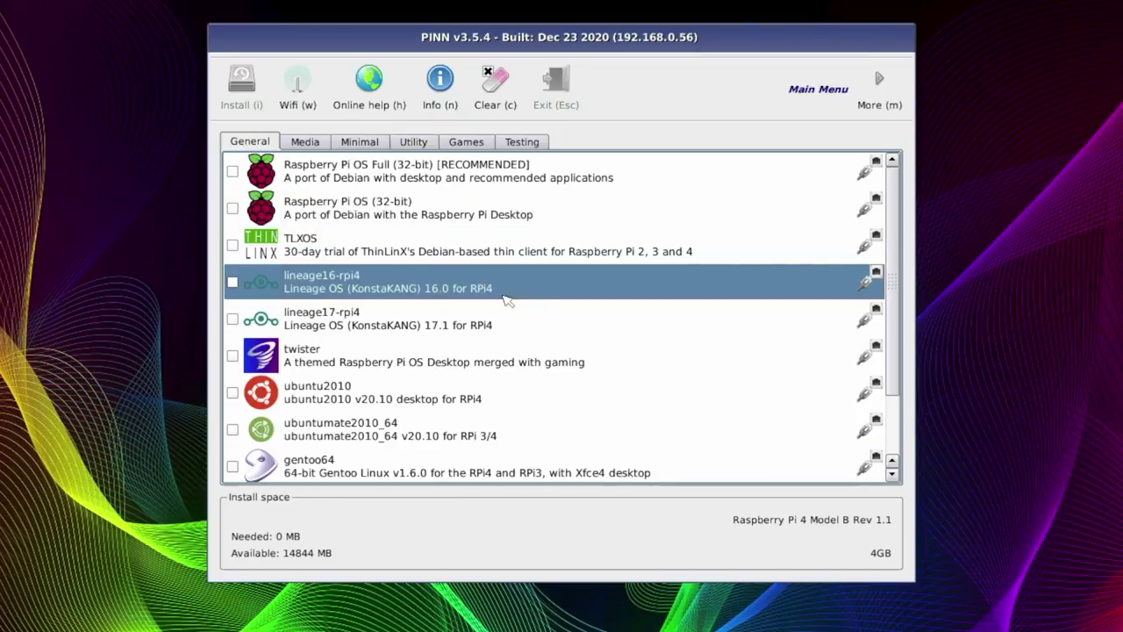
click(469, 333)
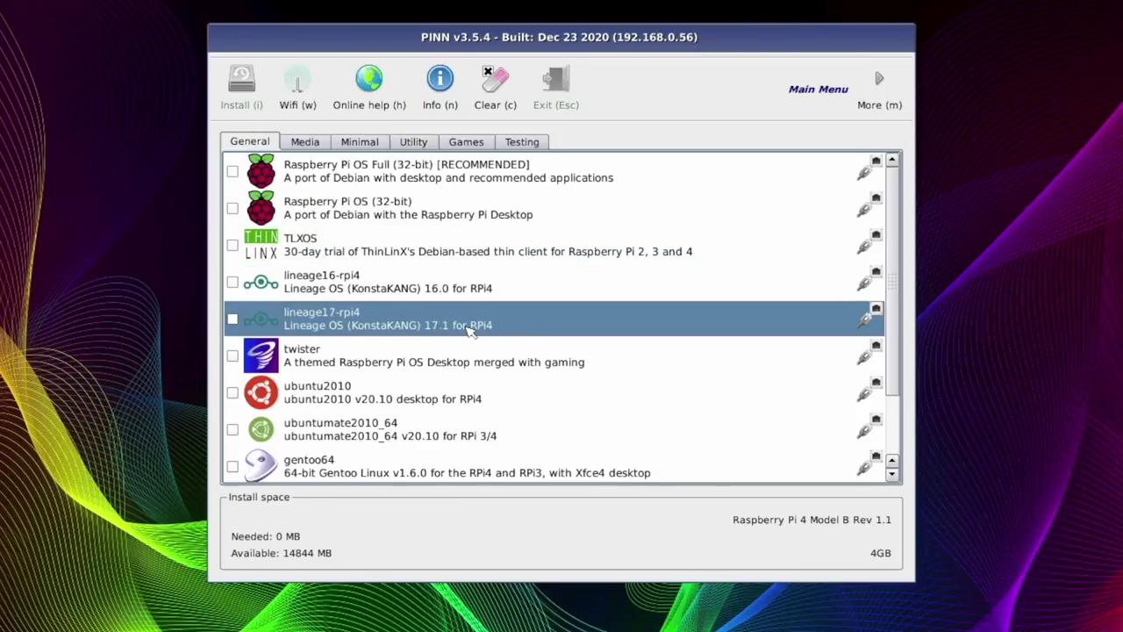
click(507, 365)
click(485, 404)
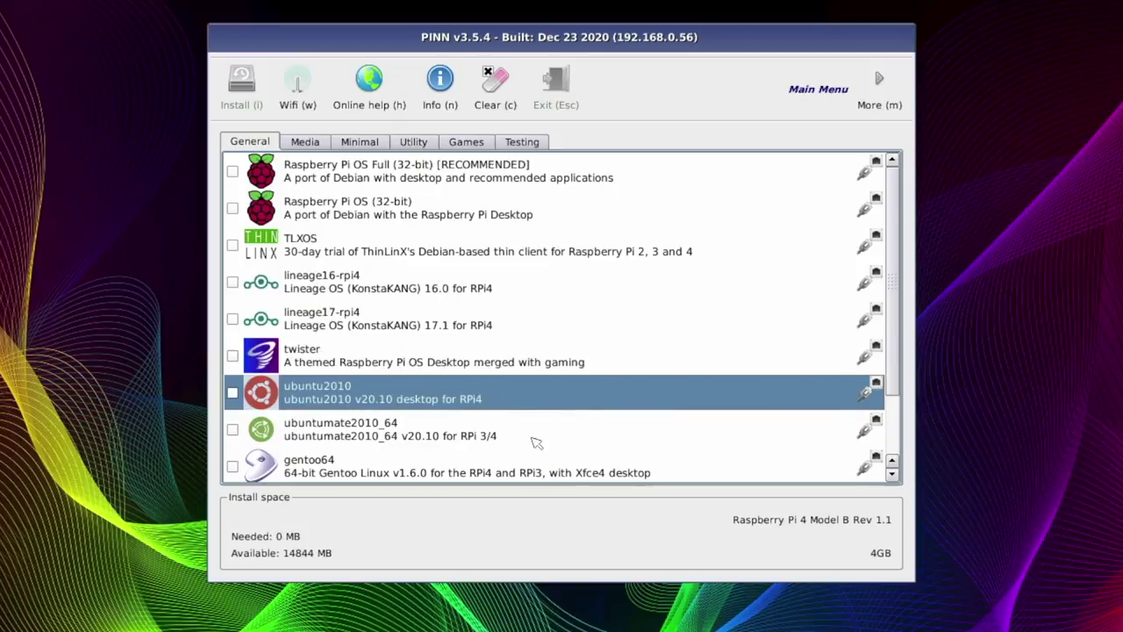
click(522, 464)
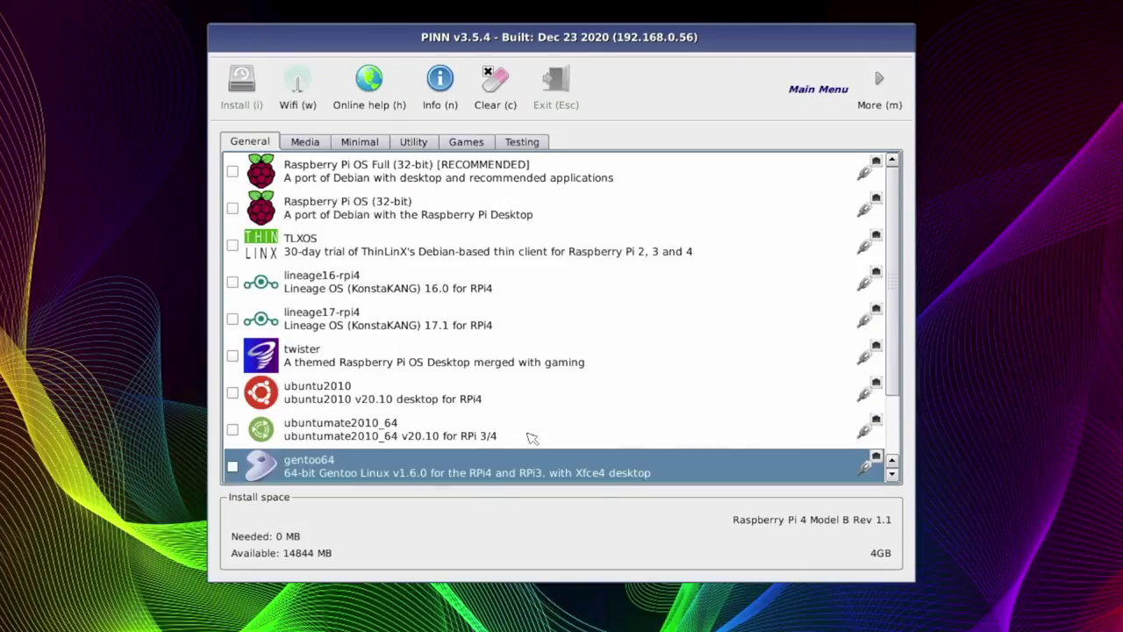
- Review PINN's media, minimal and utility offerings, highlighting lineage17-rpi4-atv, DietPi and gentoo64lite
click(307, 143)
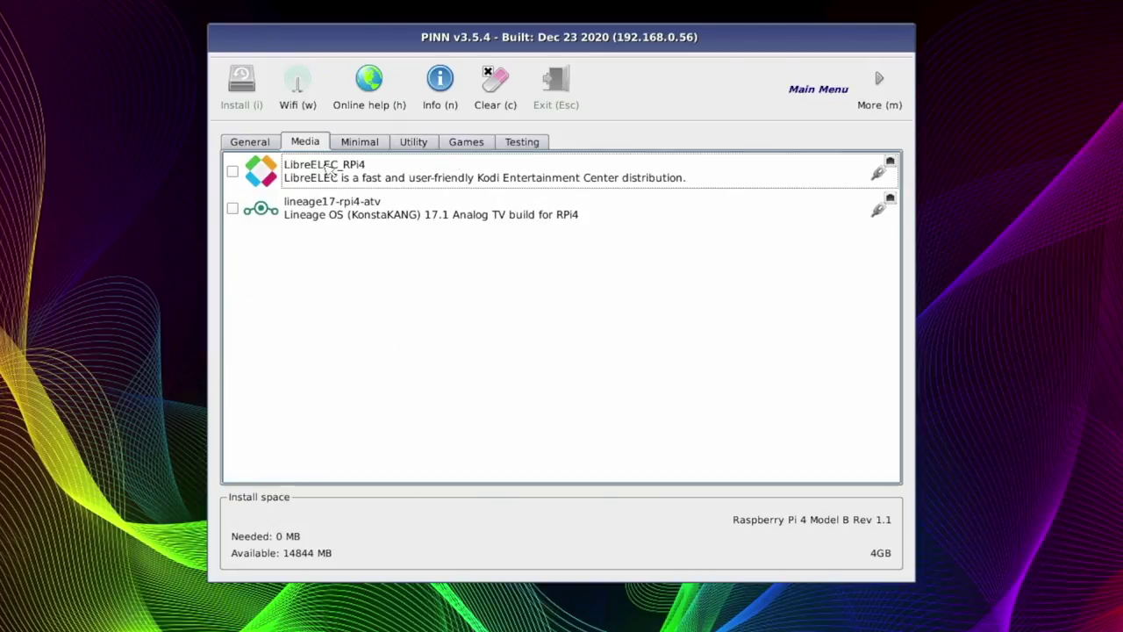
click(339, 209)
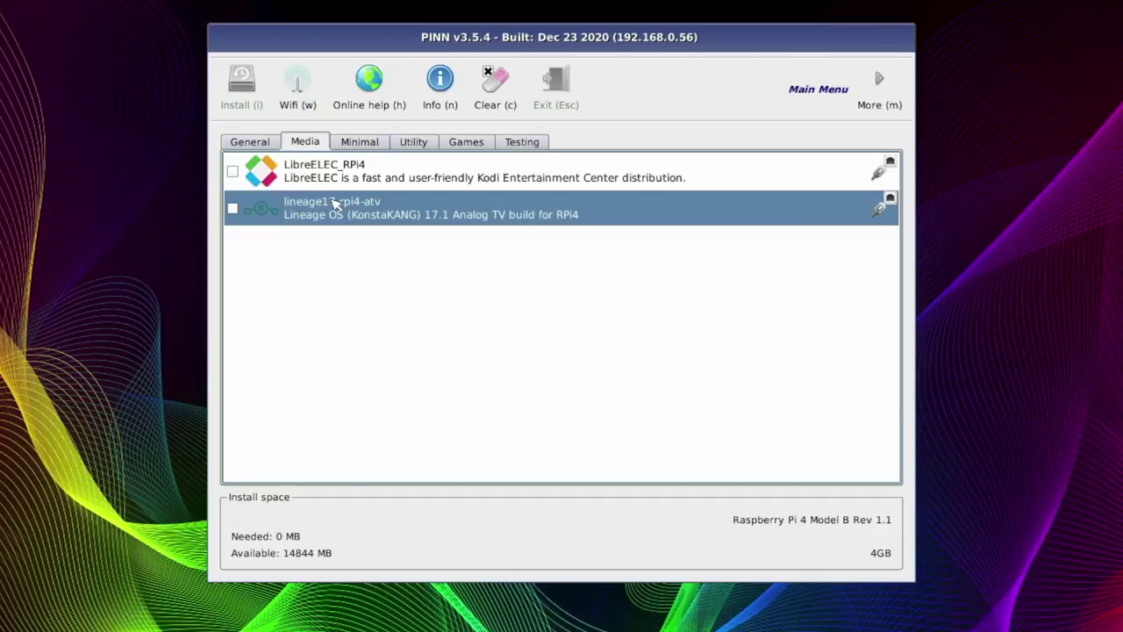
click(362, 143)
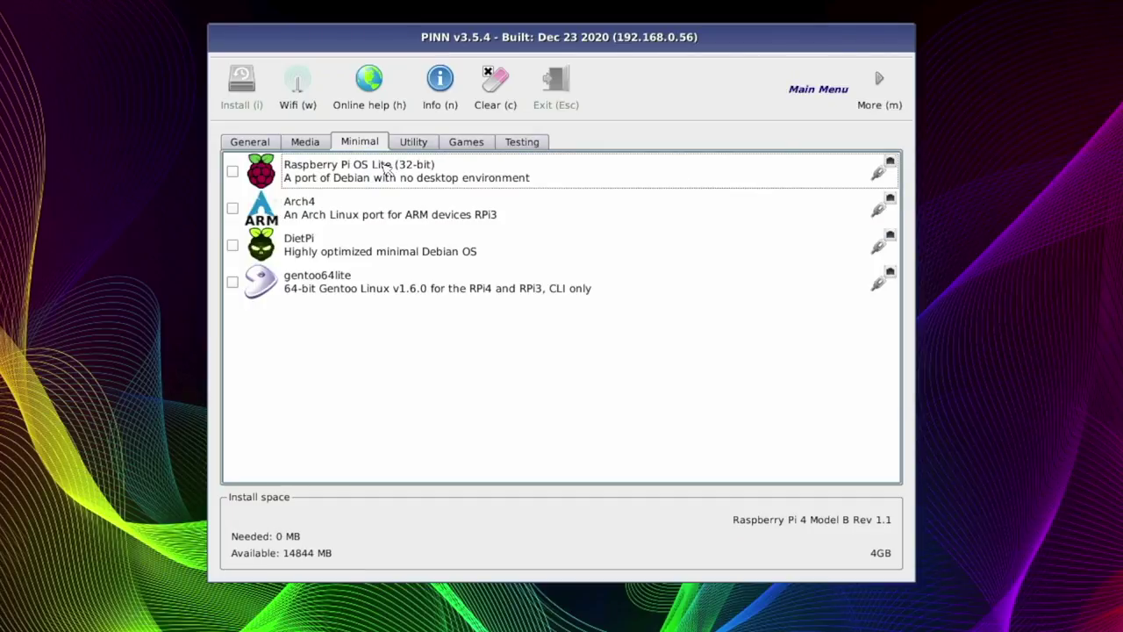
click(416, 253)
click(433, 277)
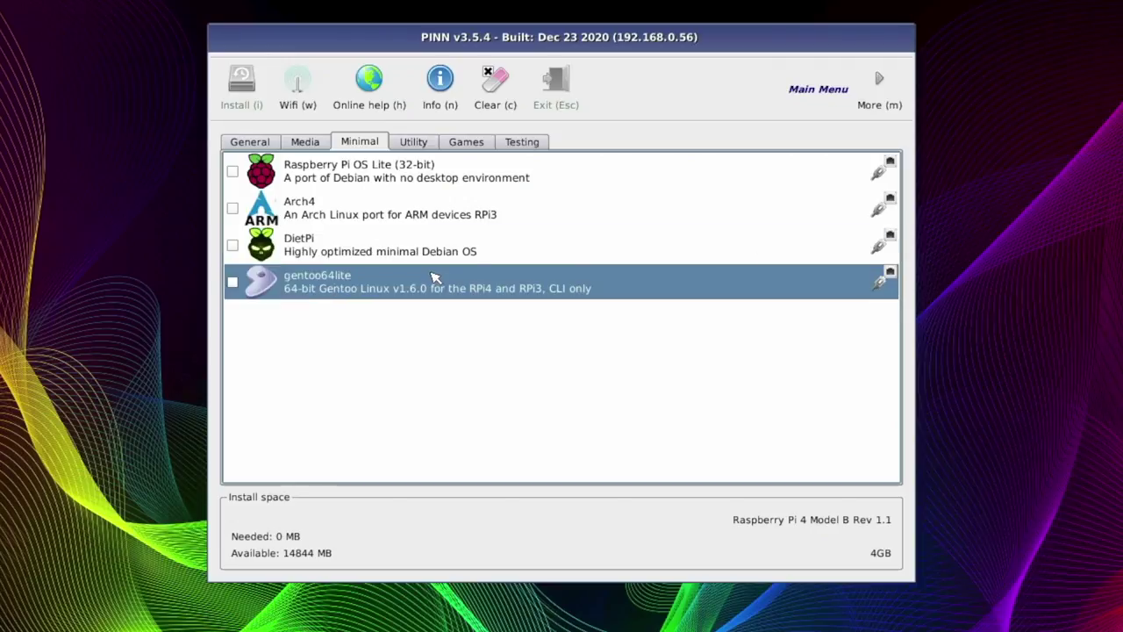
click(421, 148)
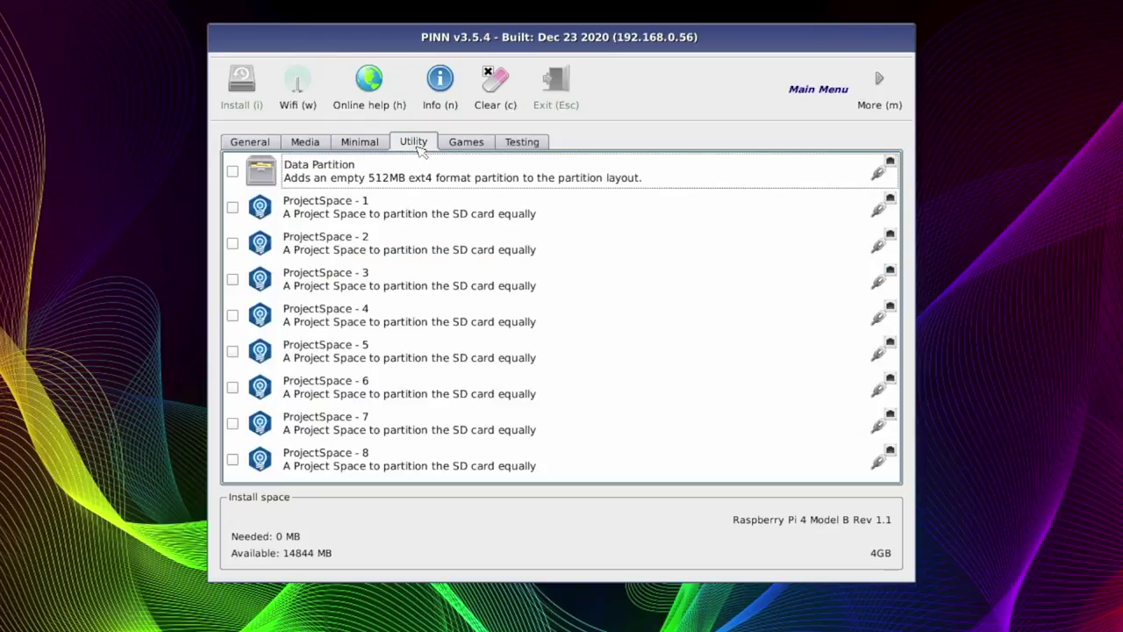
- Review the retro-gaming systems, highlighting Recalbox - Pi4, batocera_RPi4, recalbox-rpi4 and Retropie4
click(469, 144)
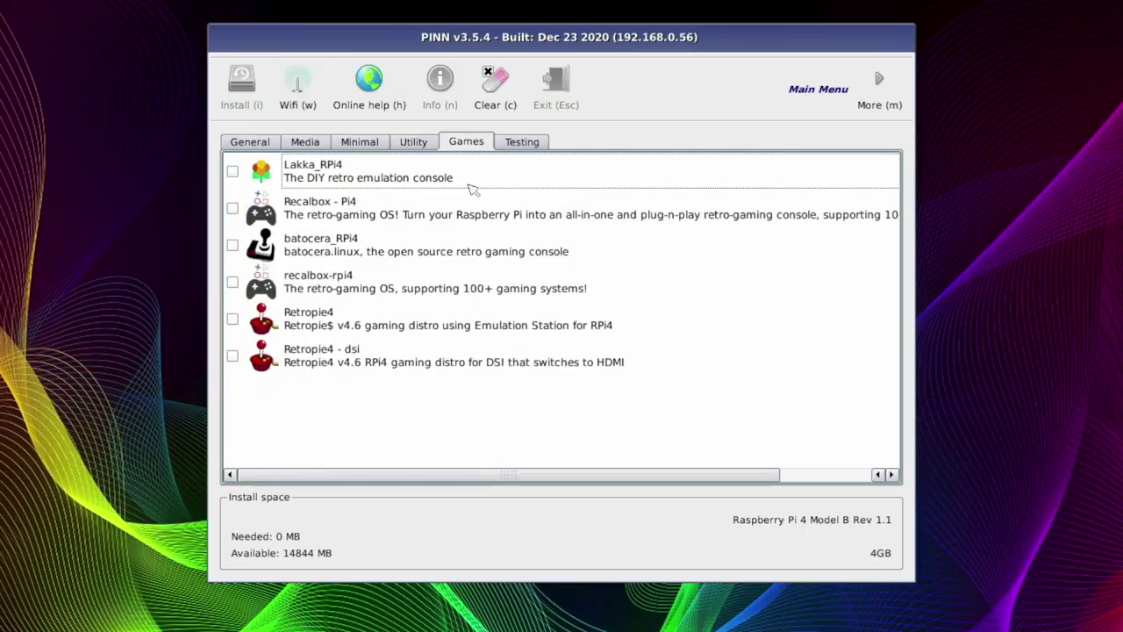
click(322, 215)
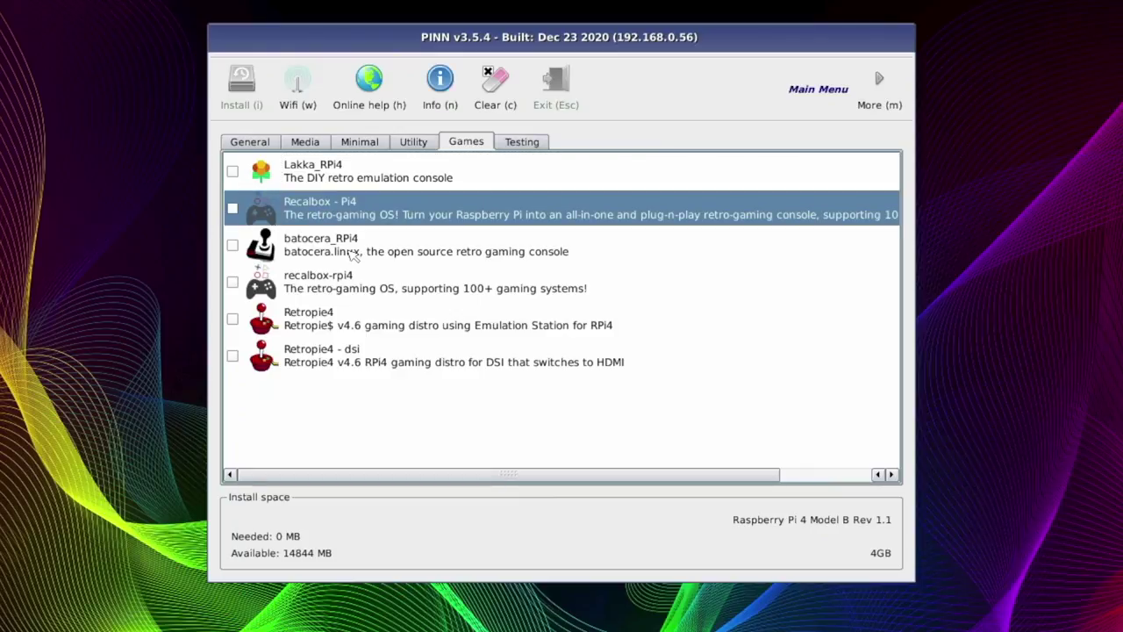
click(355, 253)
click(389, 287)
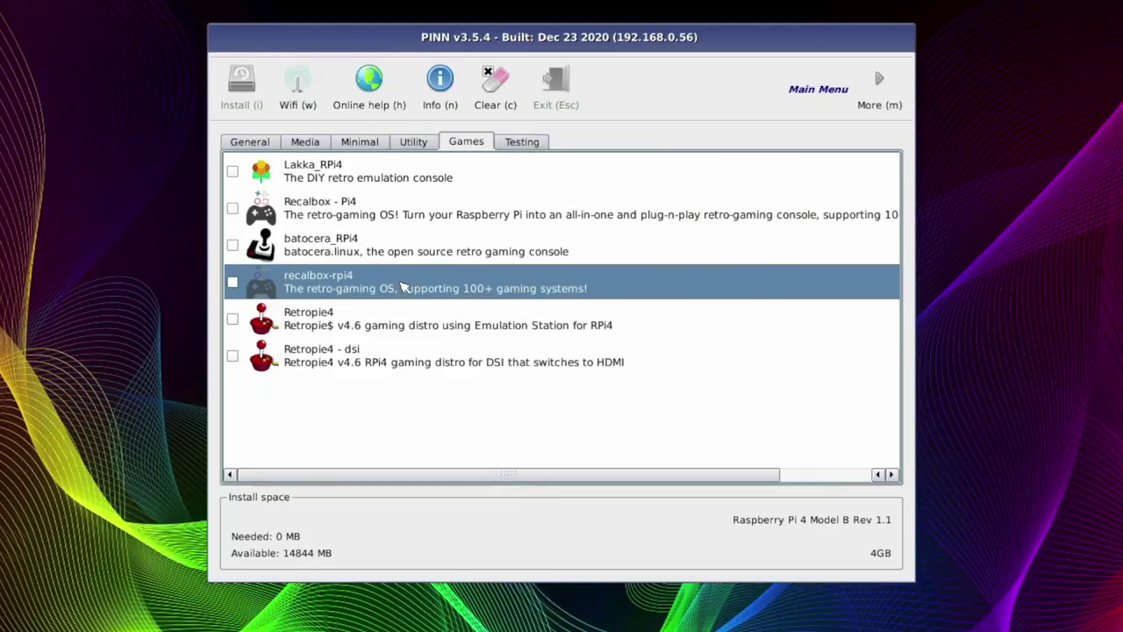
click(412, 328)
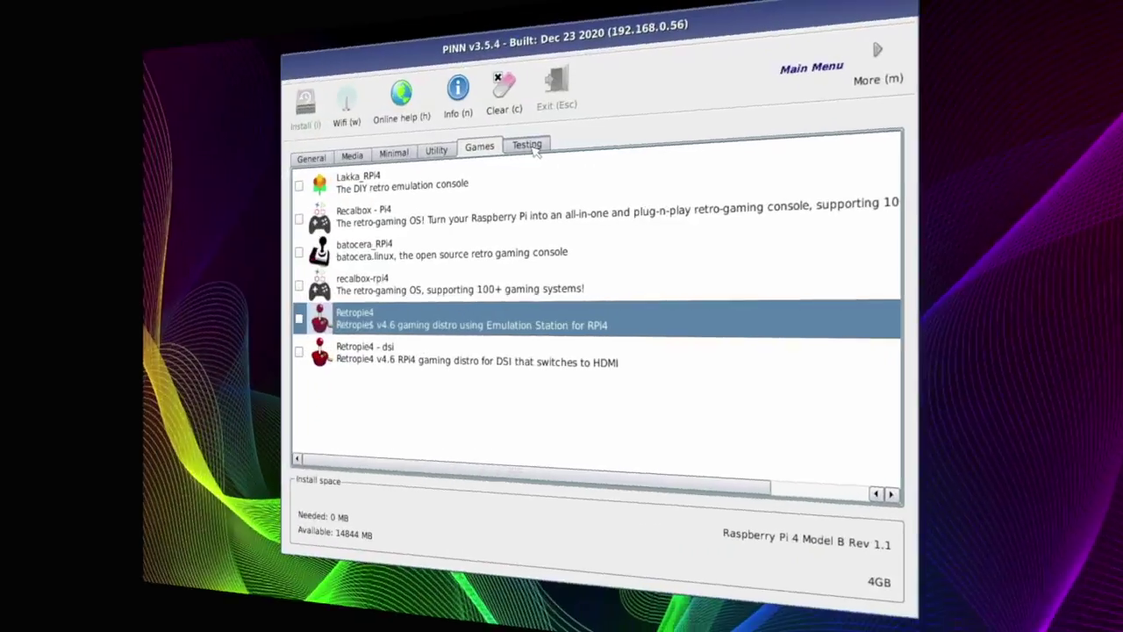
- Check the testing systems, highlight raspios64, and return through the games list to the general OS list
click(526, 143)
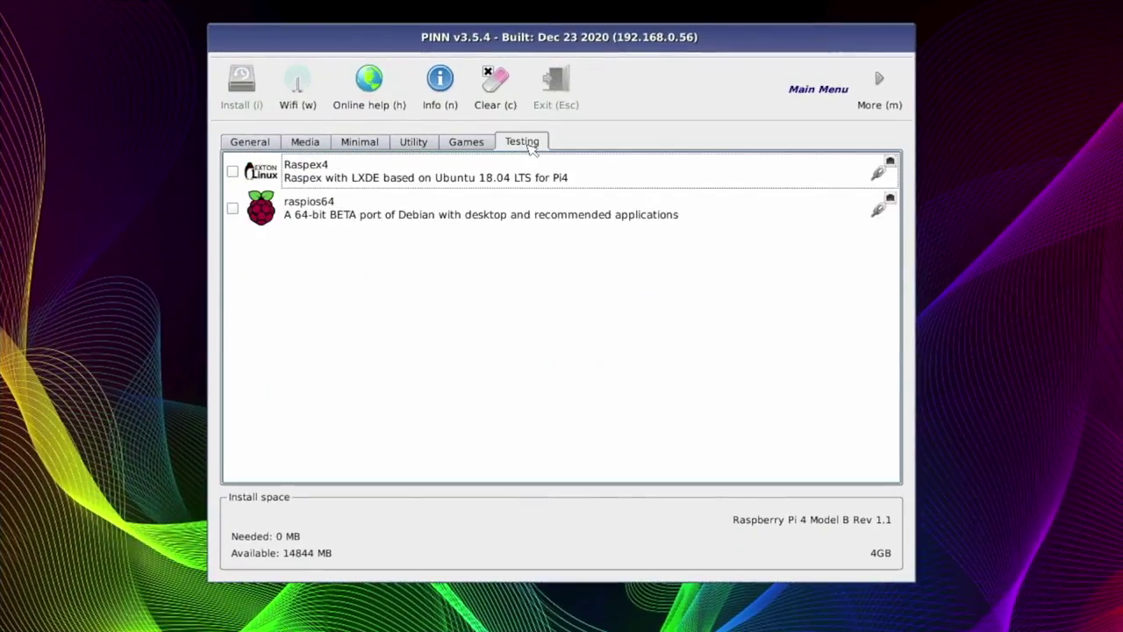
click(489, 207)
click(466, 142)
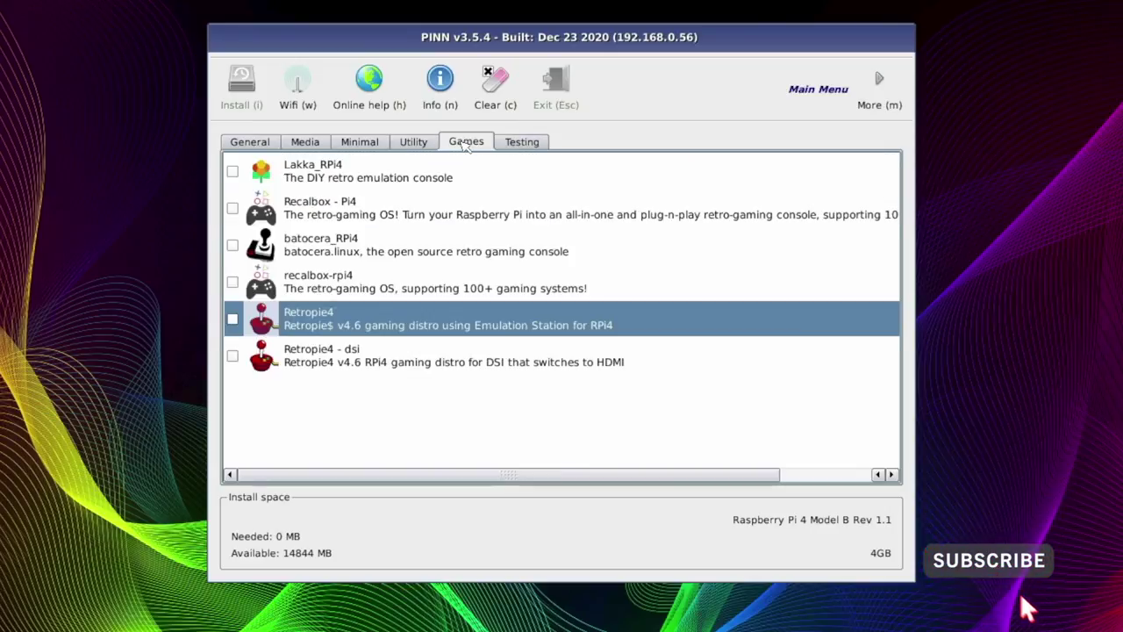
click(250, 142)
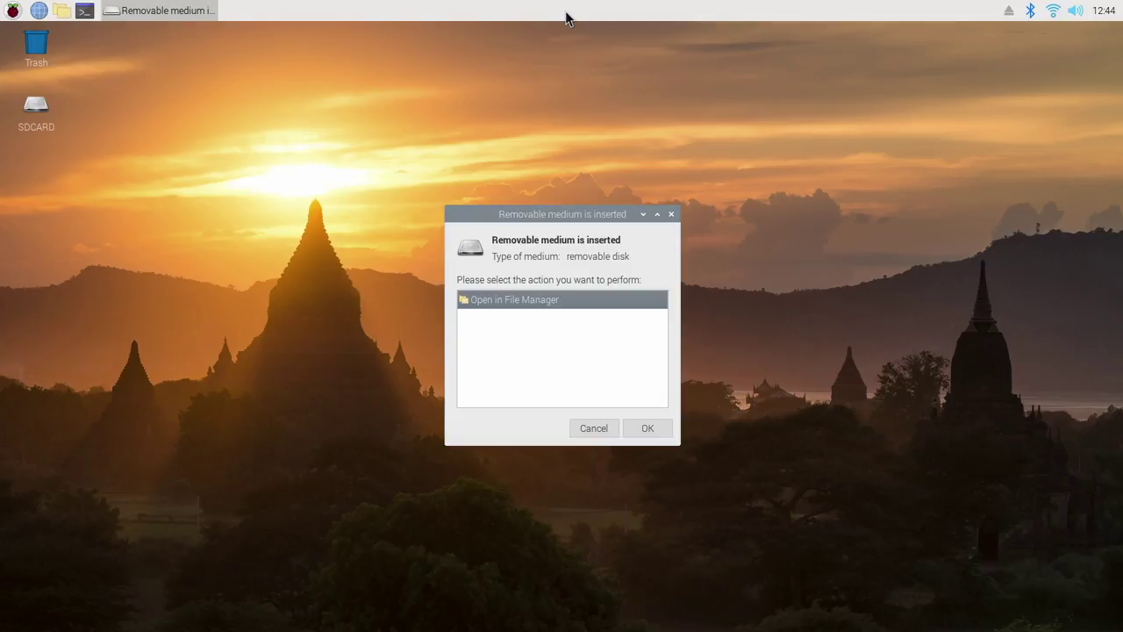
- Dismiss the removable-medium prompt and launch Raspberry Pi Imager
click(591, 428)
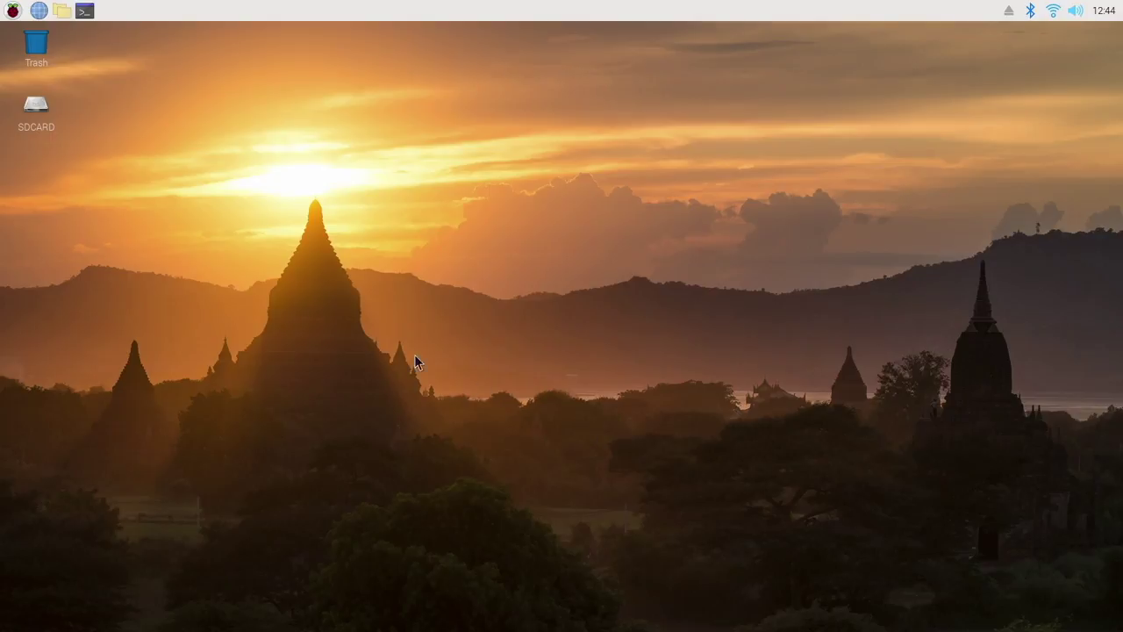
click(13, 11)
mouse_move(48, 97)
mouse_move(105, 119)
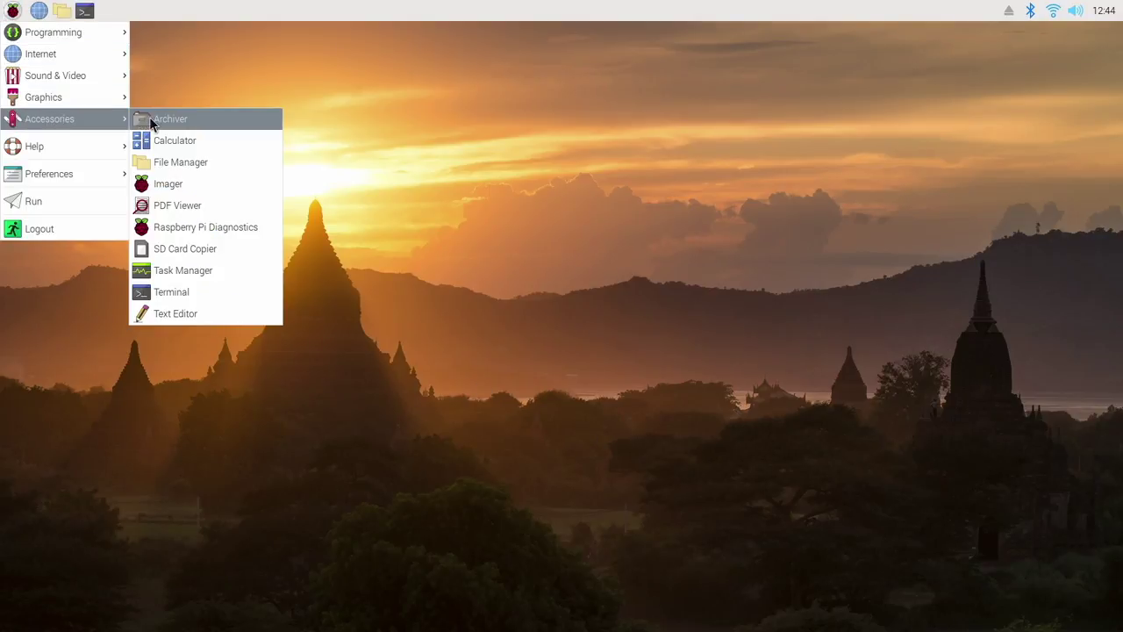
click(167, 182)
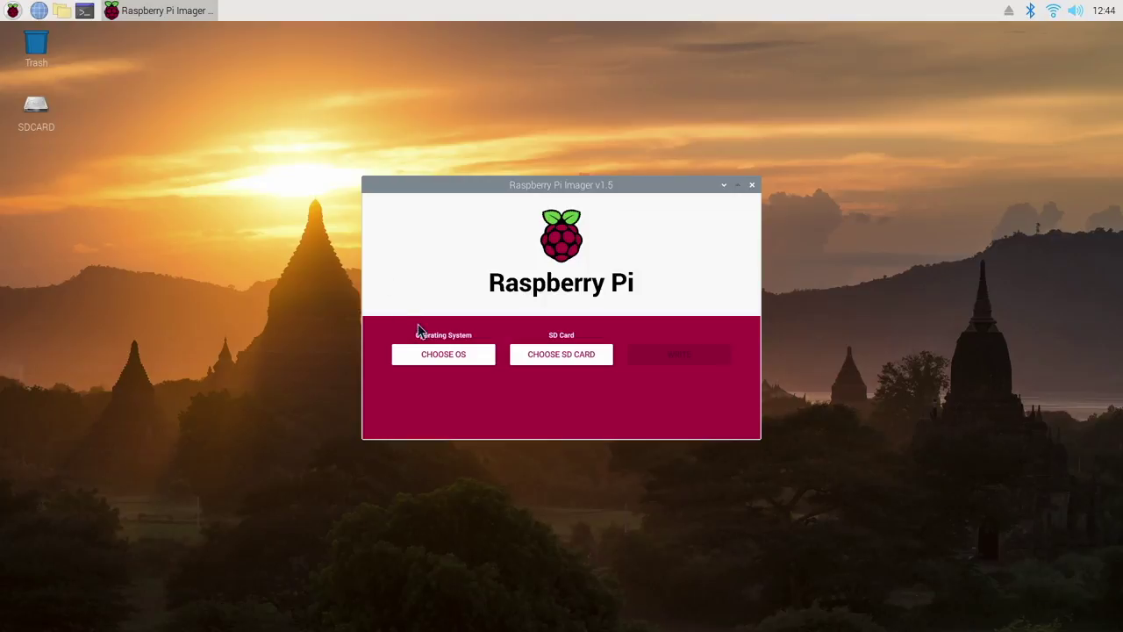
- Choose Erase as the operating system and the SanDisk Cruzer_Blade (SDCARD) 15.7 GB drive as the target
click(436, 358)
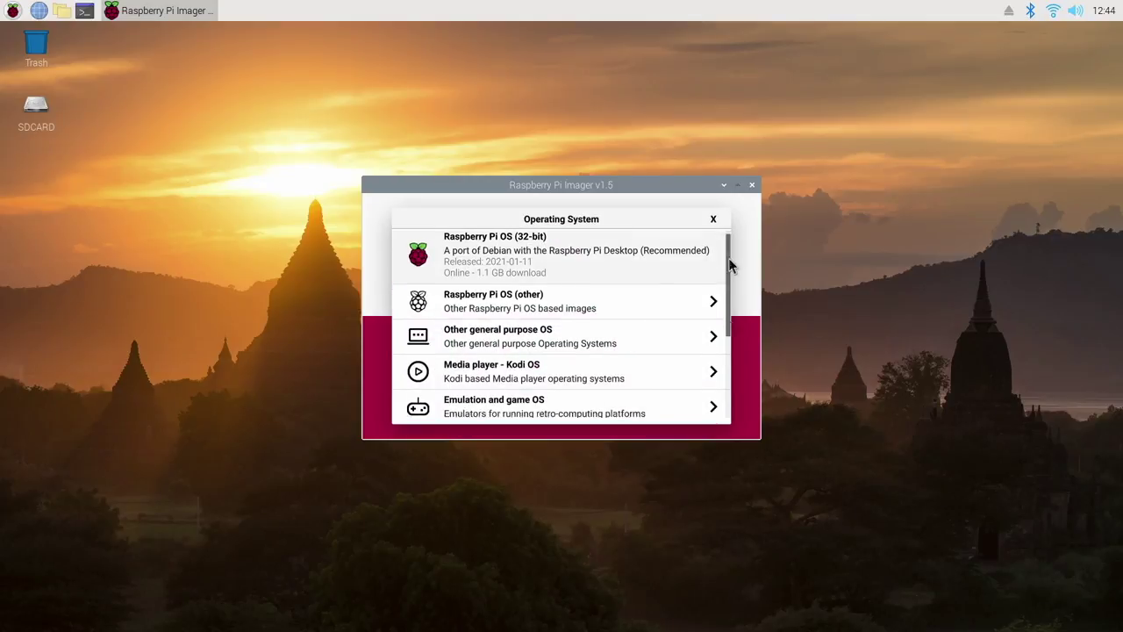
drag(732, 258, 717, 378)
click(602, 371)
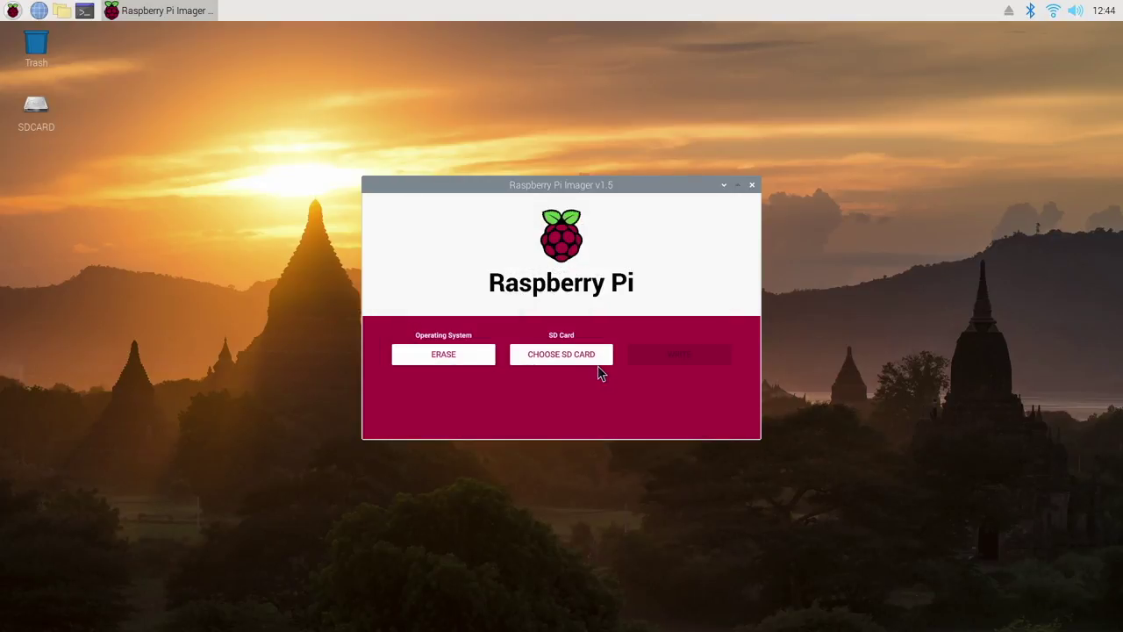
click(560, 354)
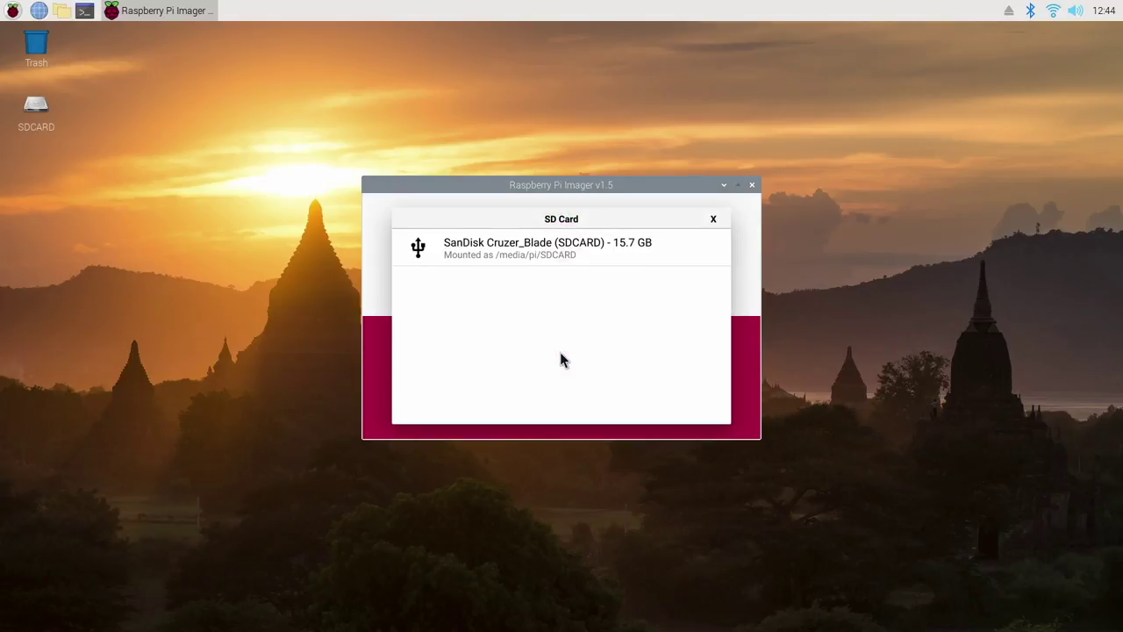
click(512, 254)
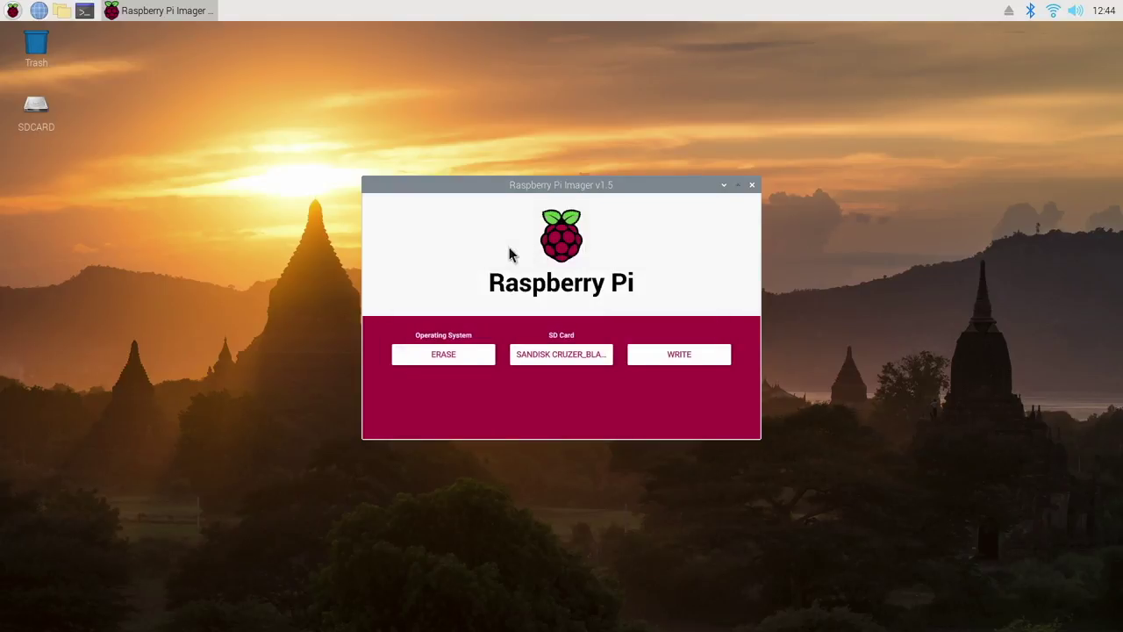
- Write the erase to the USB drive, confirm it, acknowledge completion and close the imager
click(664, 356)
click(579, 356)
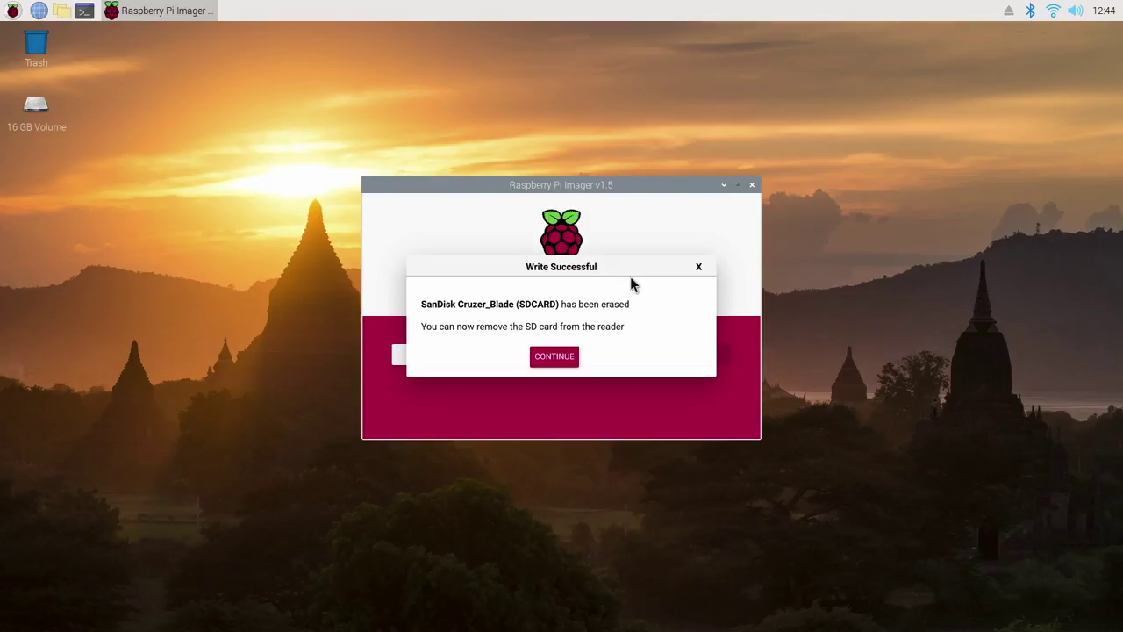
click(576, 358)
click(753, 186)
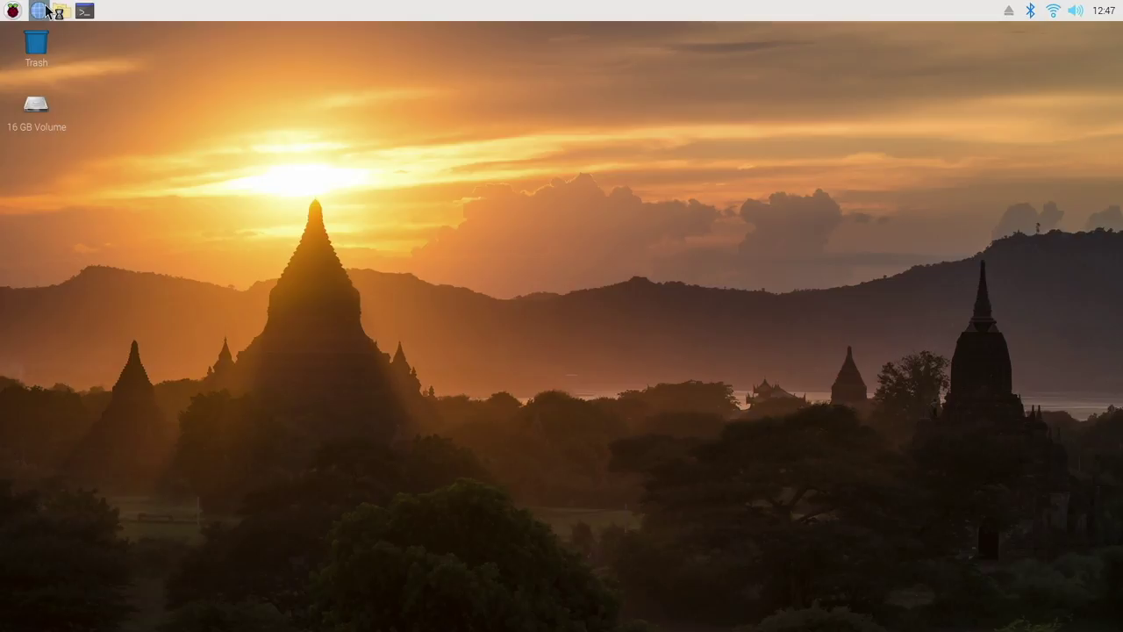
- In Chromium, search the web for "pinn download" and download pinn-lite.zip from the SourceForge project page
click(41, 11)
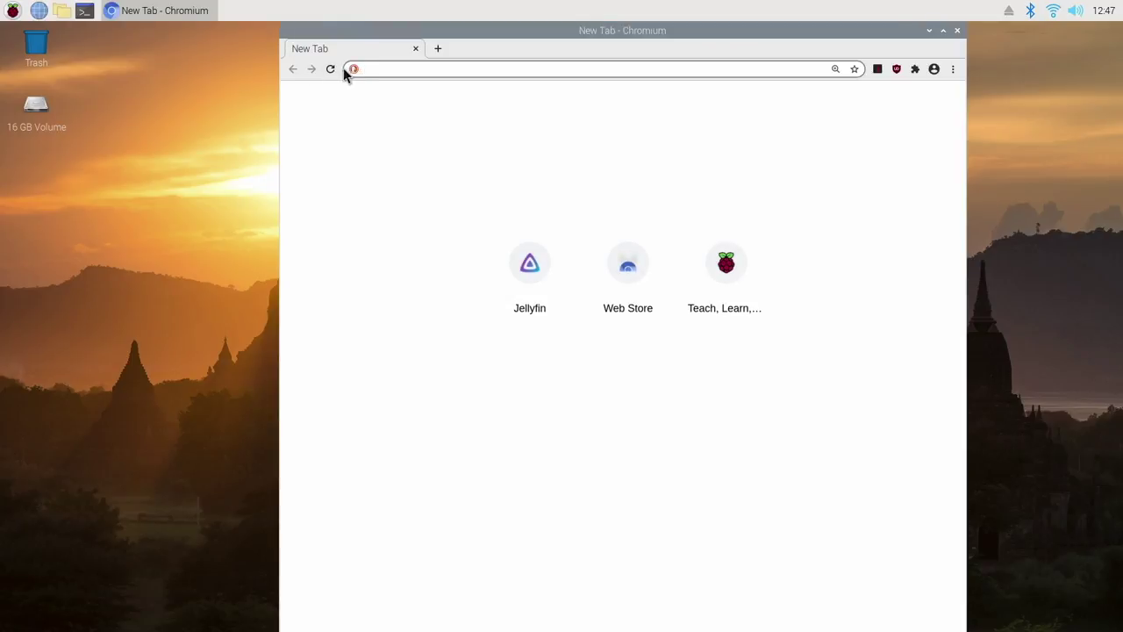
text(pinn download)
key(Return)
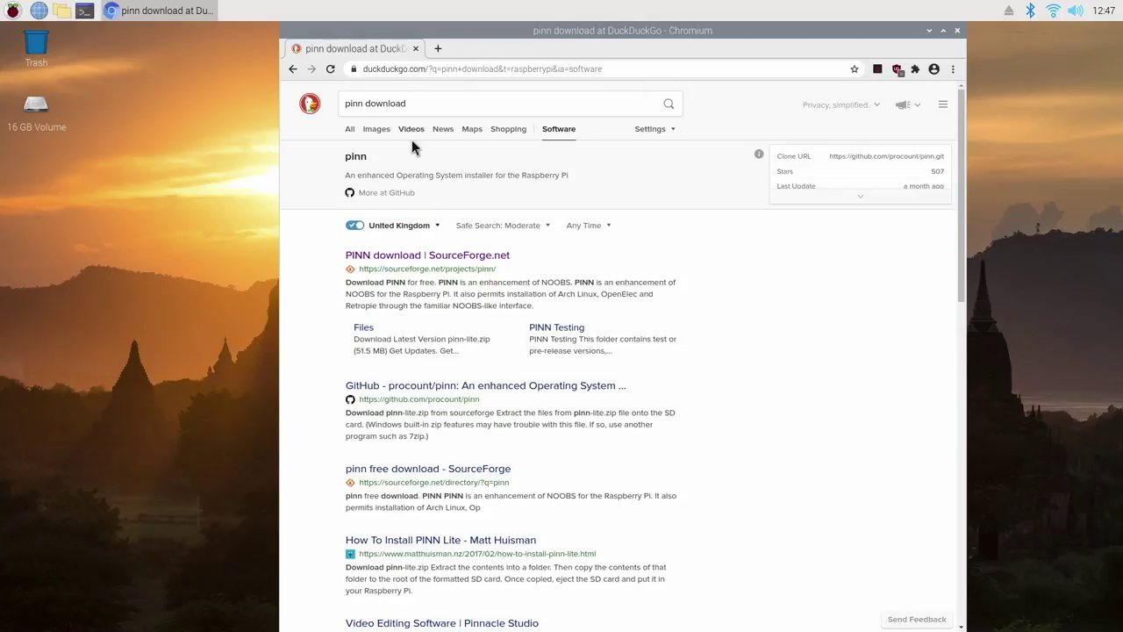
click(420, 257)
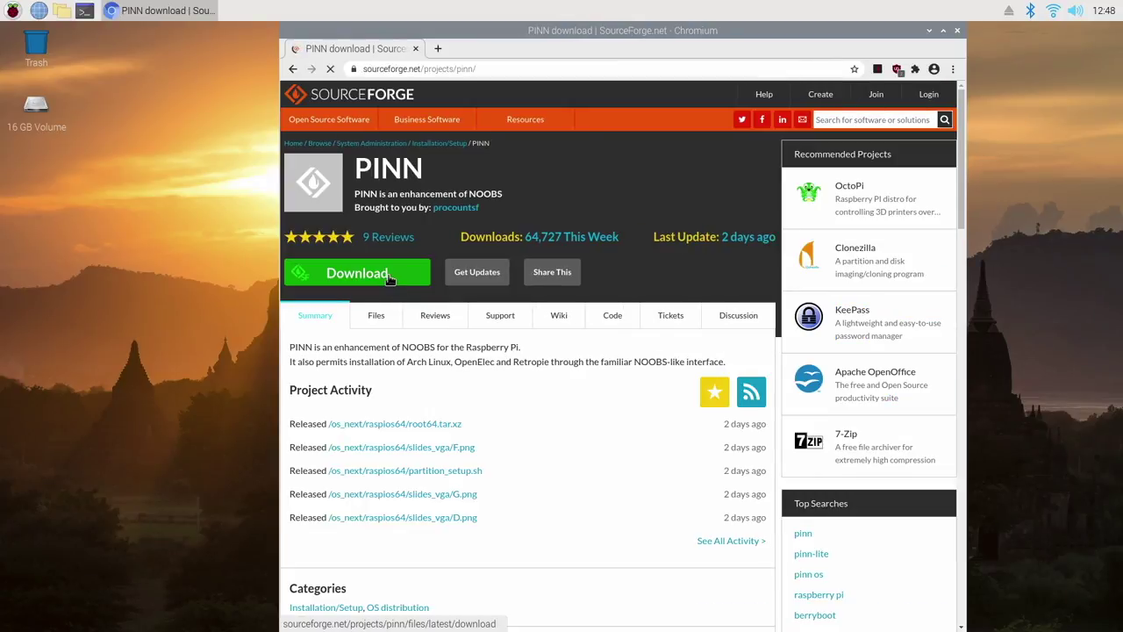
click(387, 272)
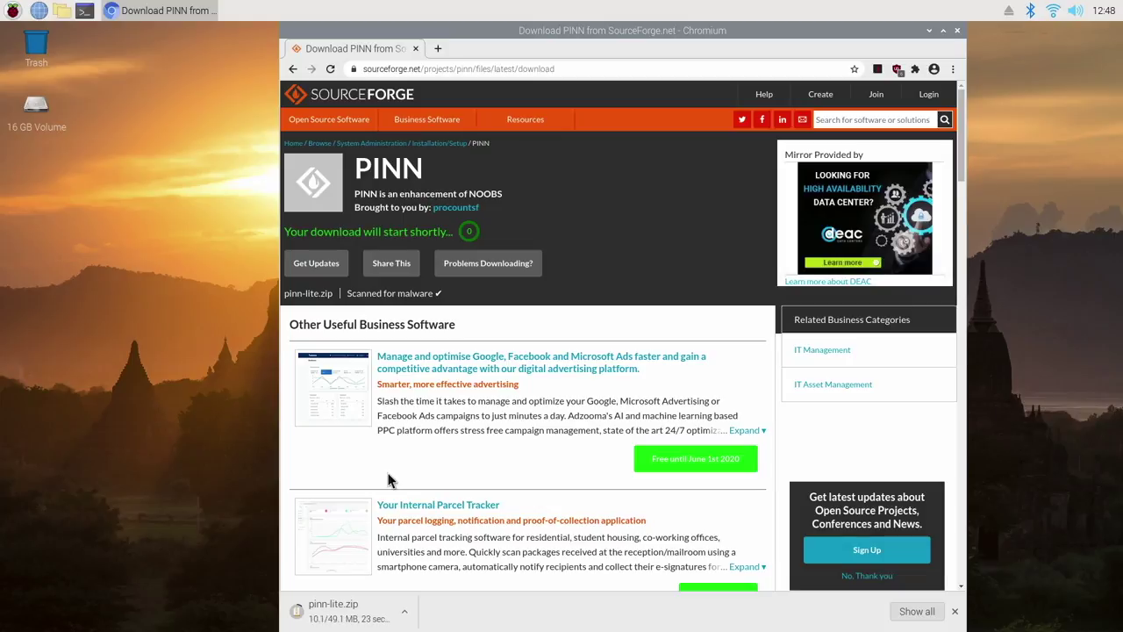
- Show the downloaded pinn-lite.zip in its folder, minimize the browser, and move and enlarge the file manager window
click(404, 613)
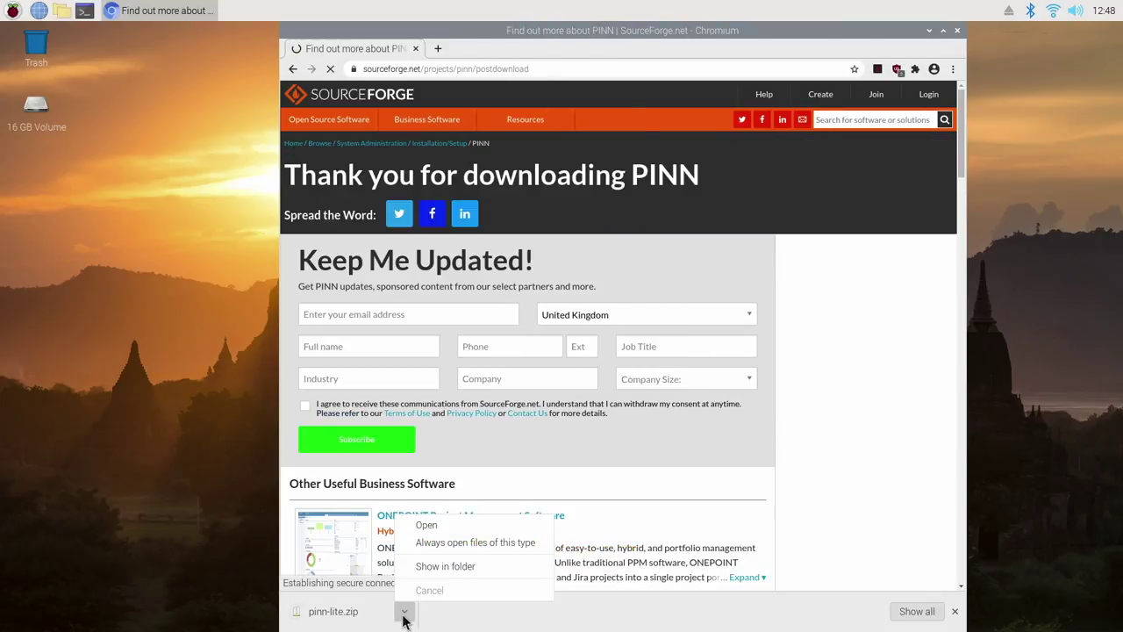
click(435, 565)
click(929, 30)
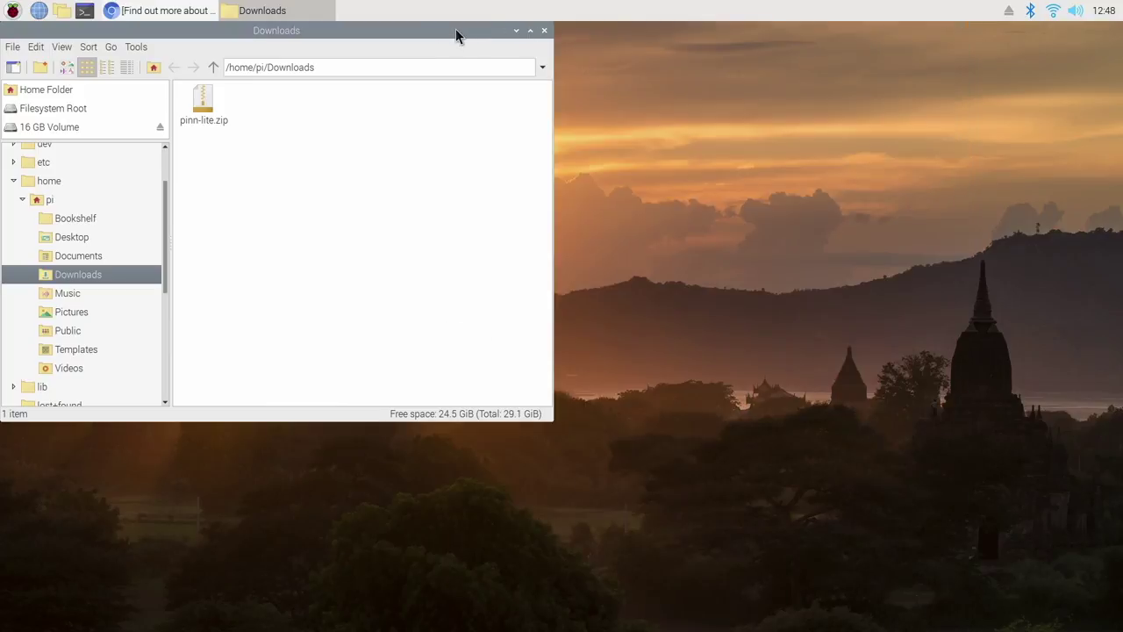
drag(456, 28, 668, 85)
drag(778, 477, 945, 569)
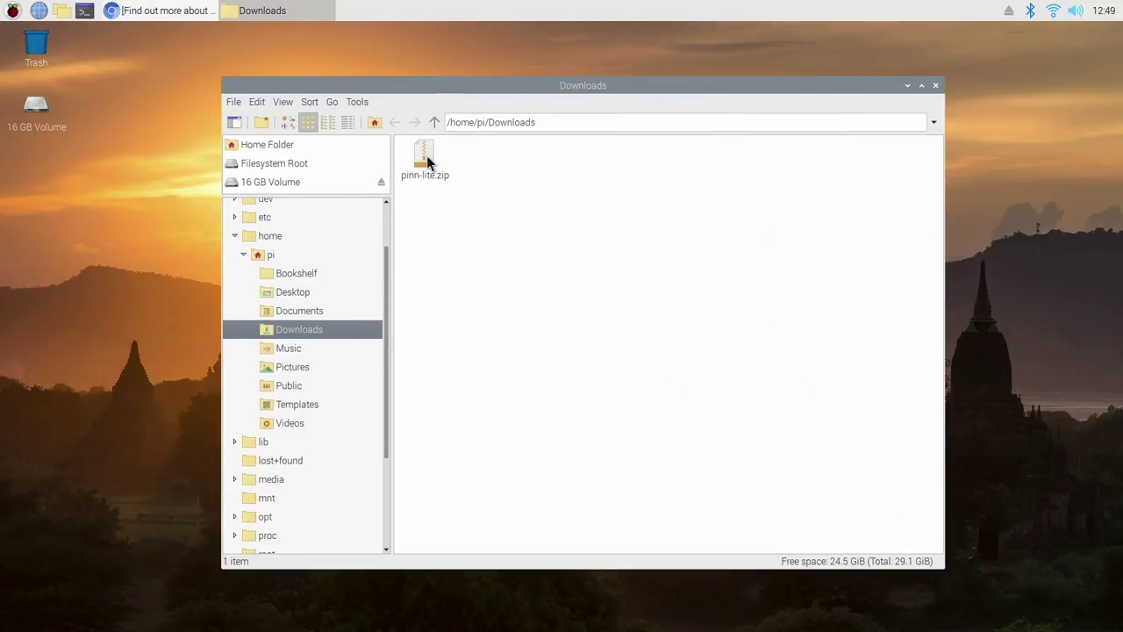
- Extract pinn-lite.zip into the Downloads folder and move the zip file to the trash
right_click(427, 160)
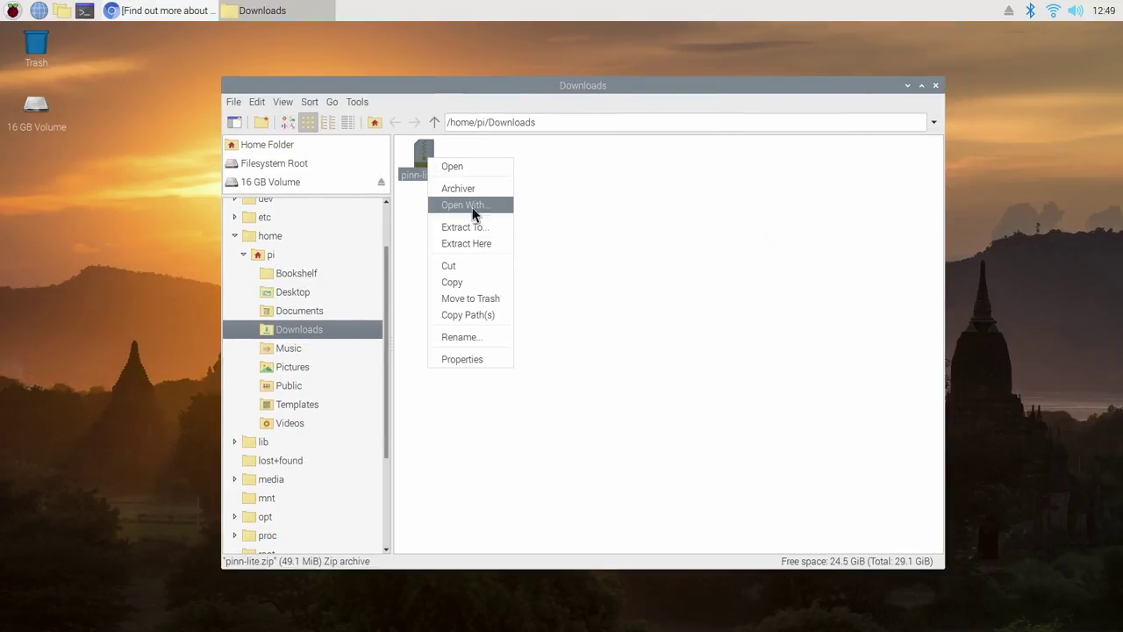
click(474, 243)
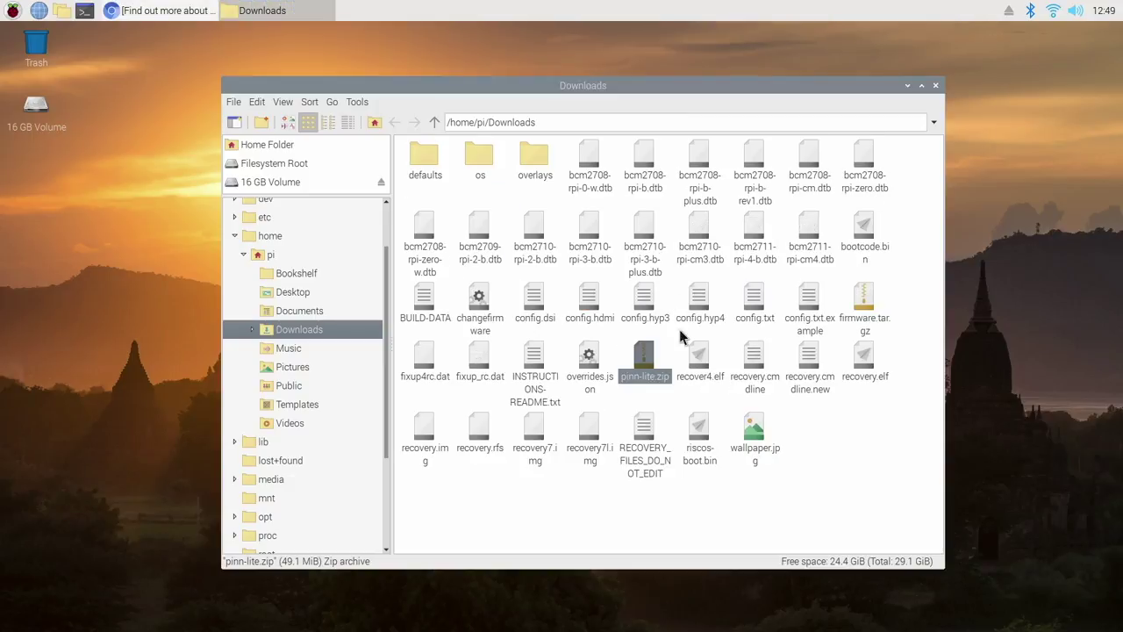
right_click(650, 356)
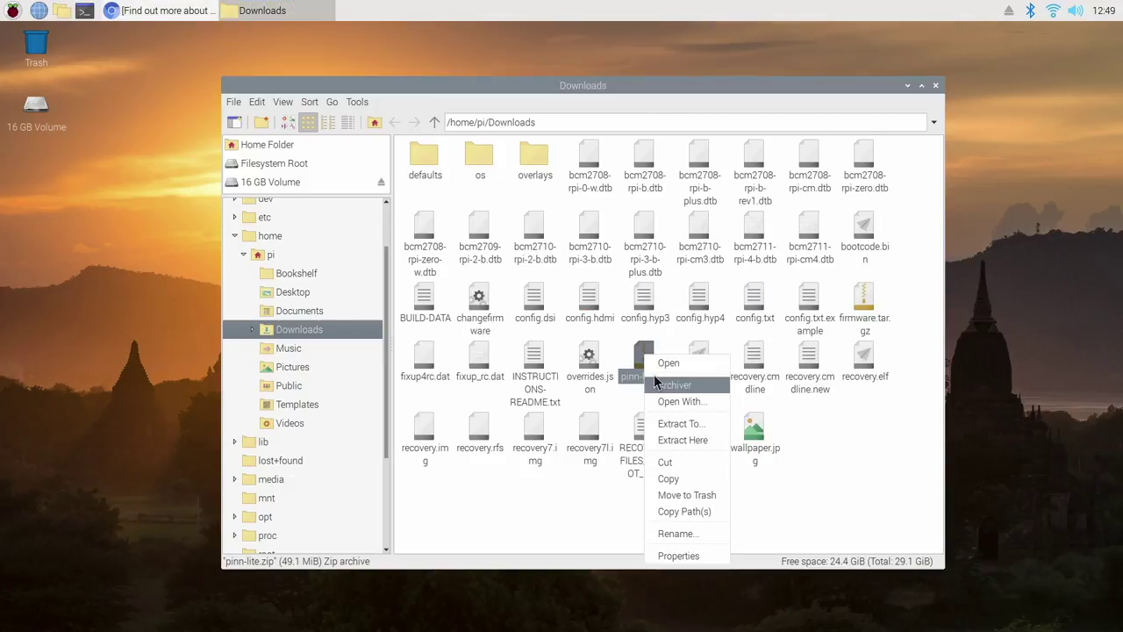
click(681, 493)
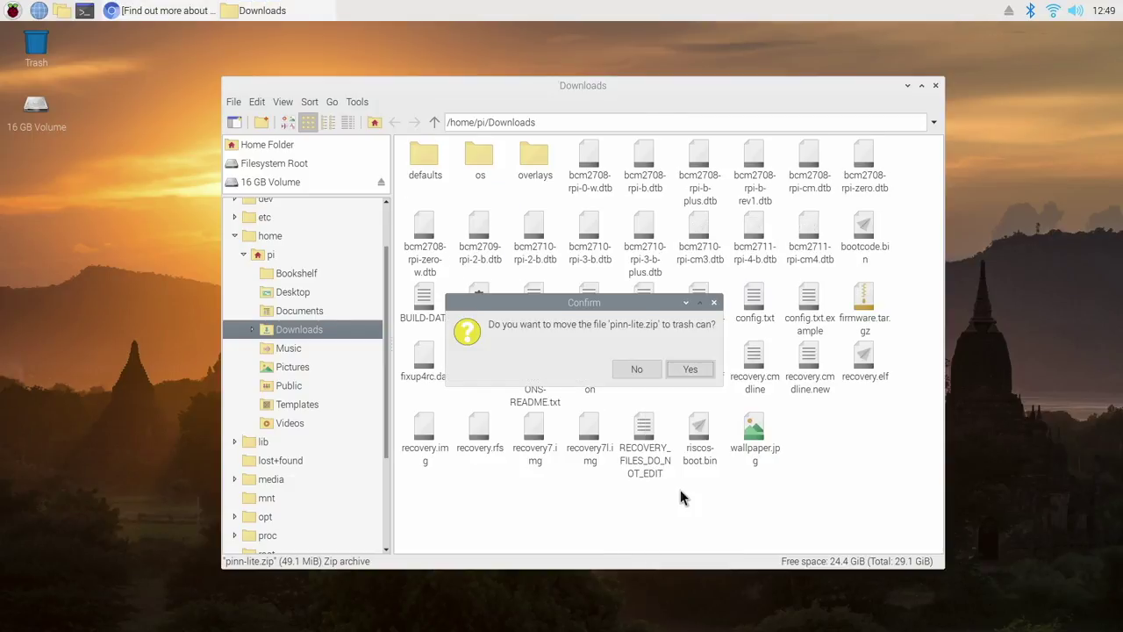
click(683, 368)
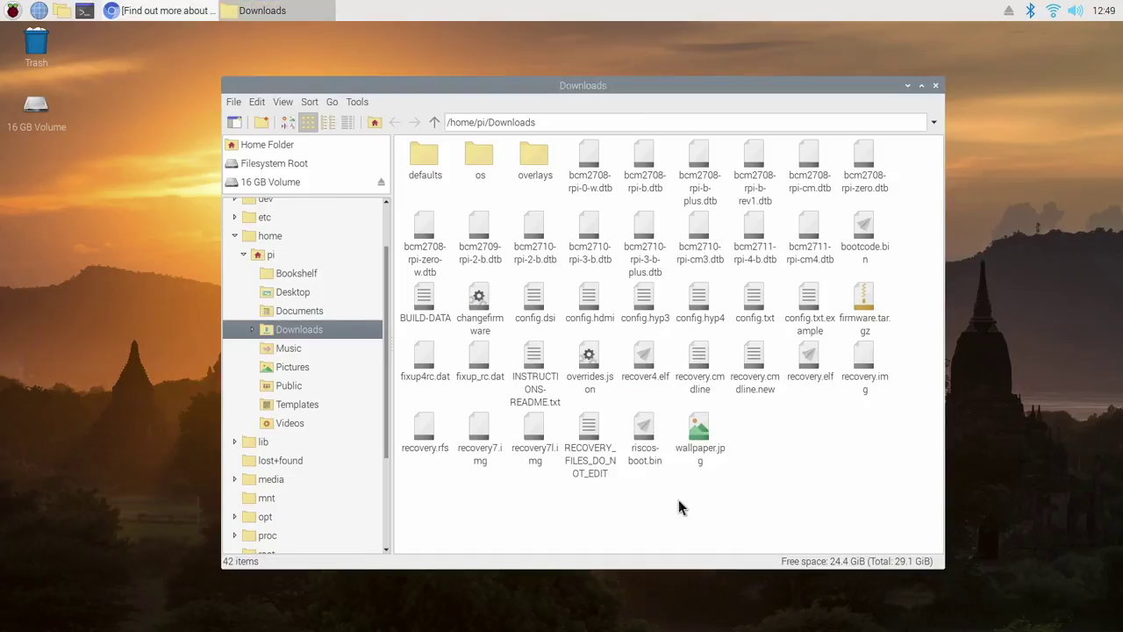
- Copy all extracted PINN files from Downloads to the 16 GB Volume and minimize the file manager
key(ctrl+a)
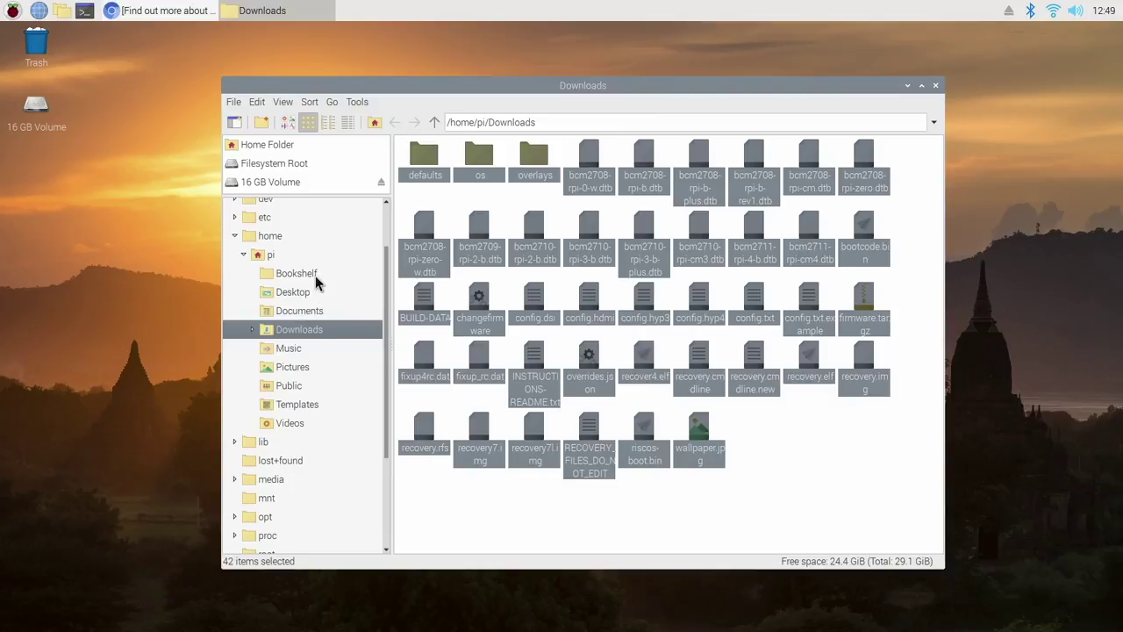
scroll(303, 281, down, 3)
scroll(301, 288, up, 5)
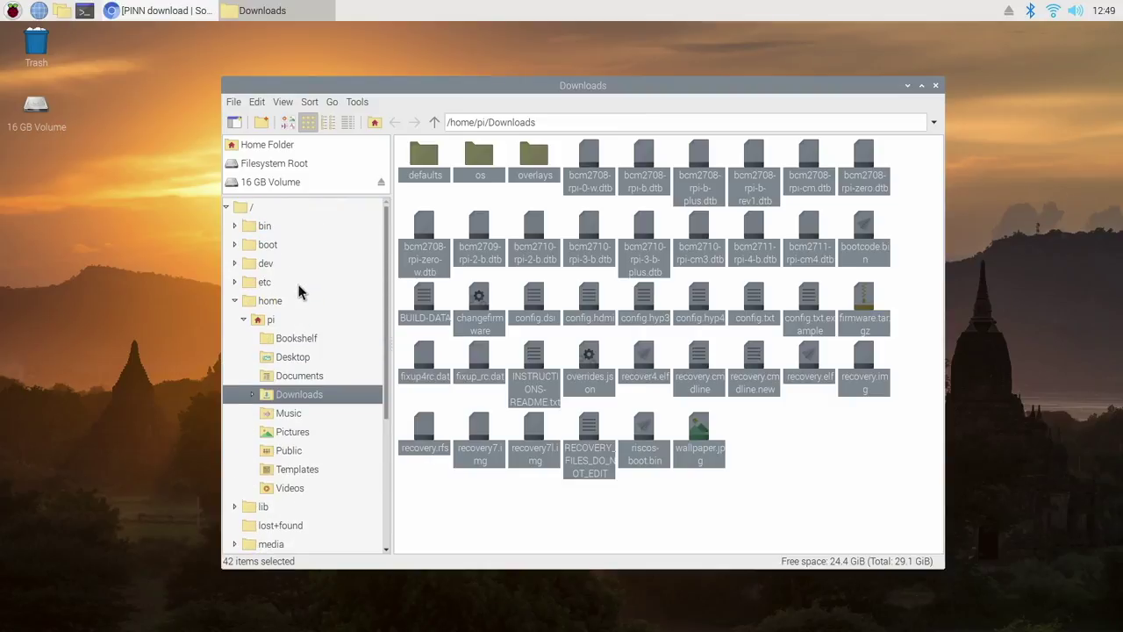
scroll(297, 280, down, 3)
scroll(303, 297, up, 2)
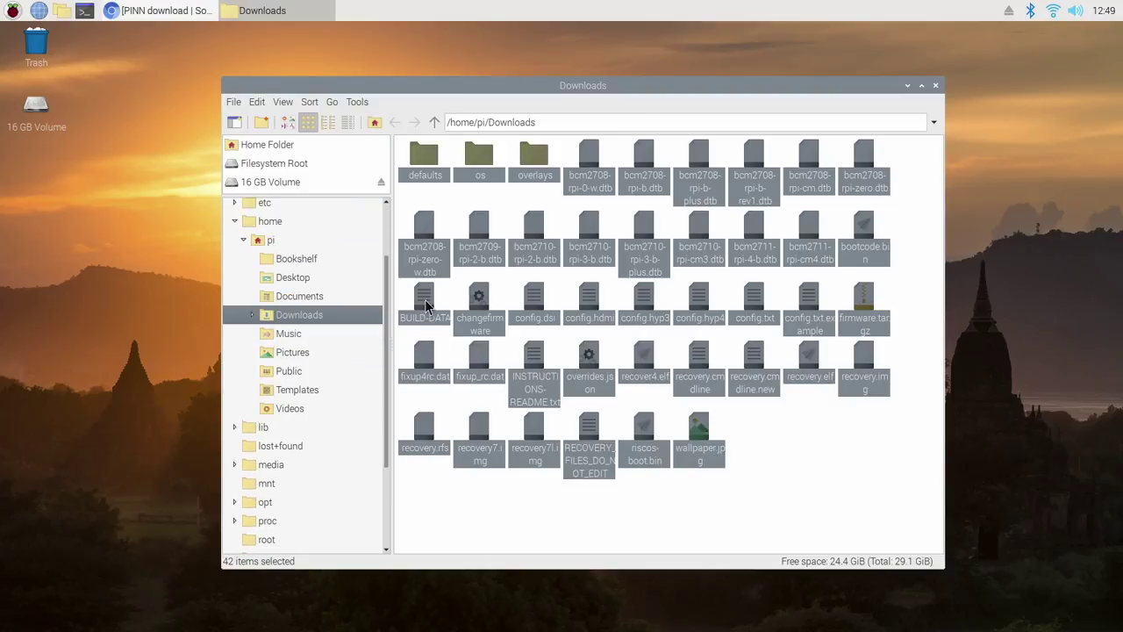
drag(426, 306, 302, 181)
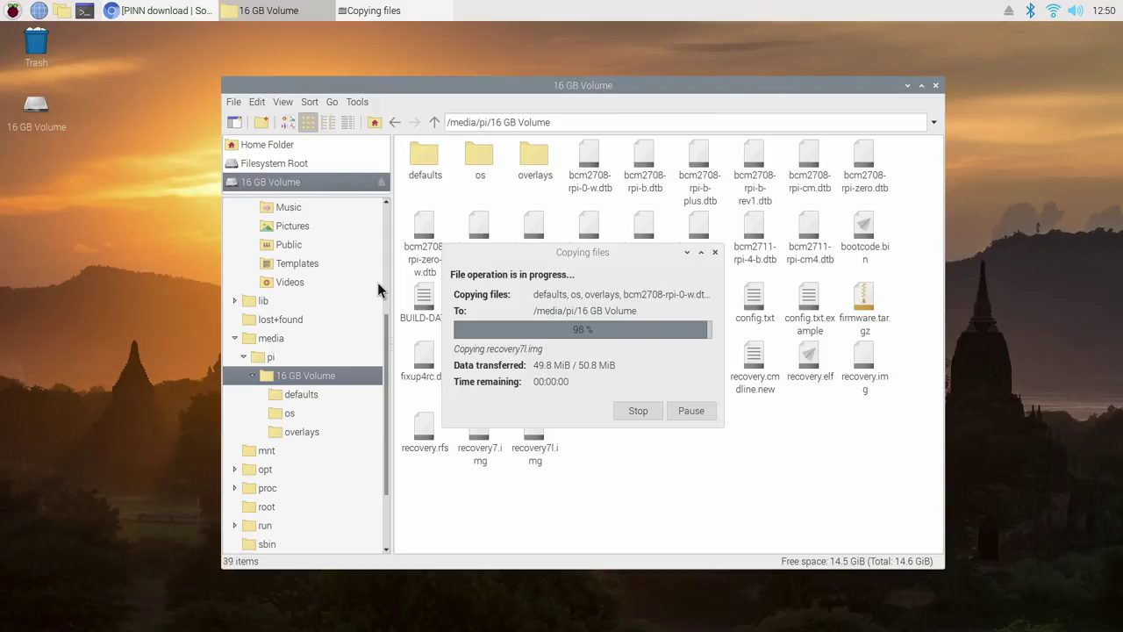
click(908, 85)
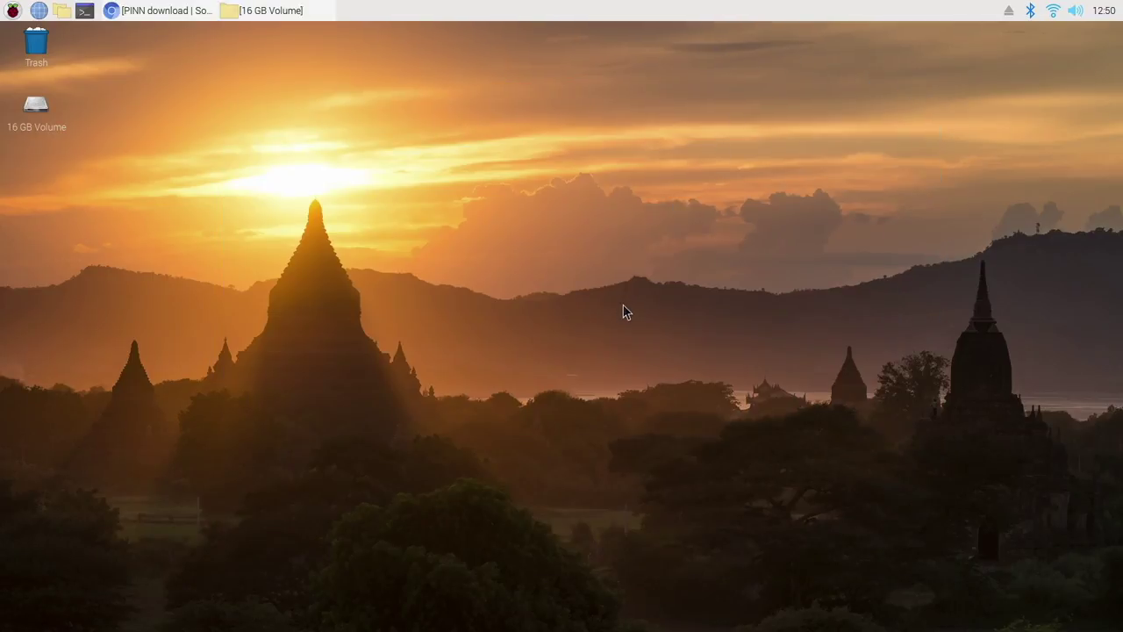
- Open the desktop's logout options, and once PINN has booted, close its no-network-access message
click(12, 10)
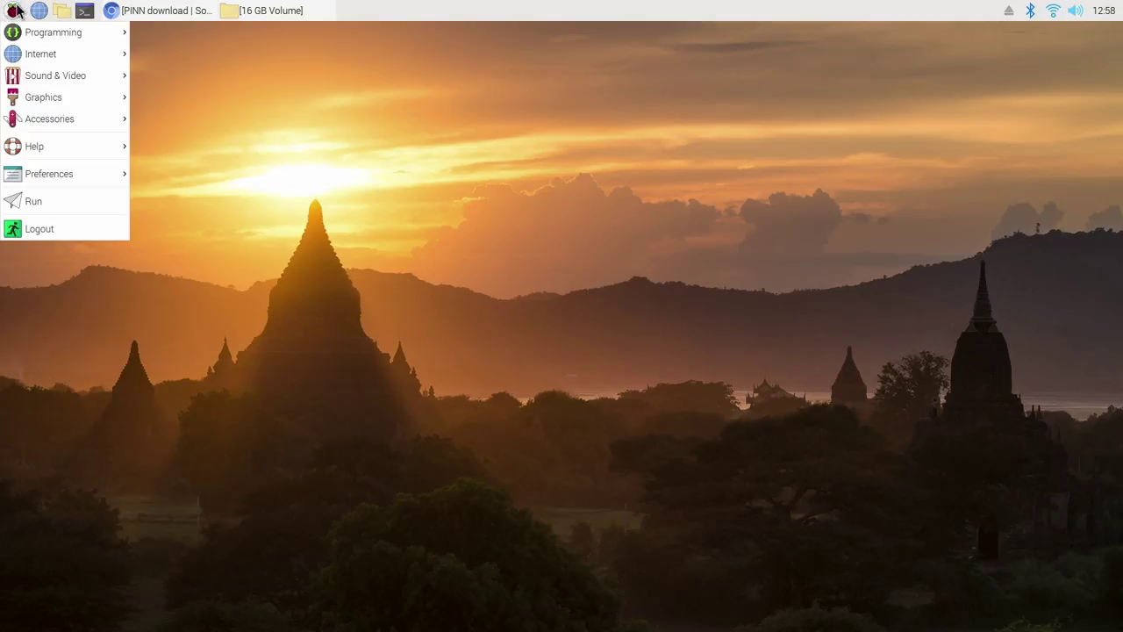
click(98, 229)
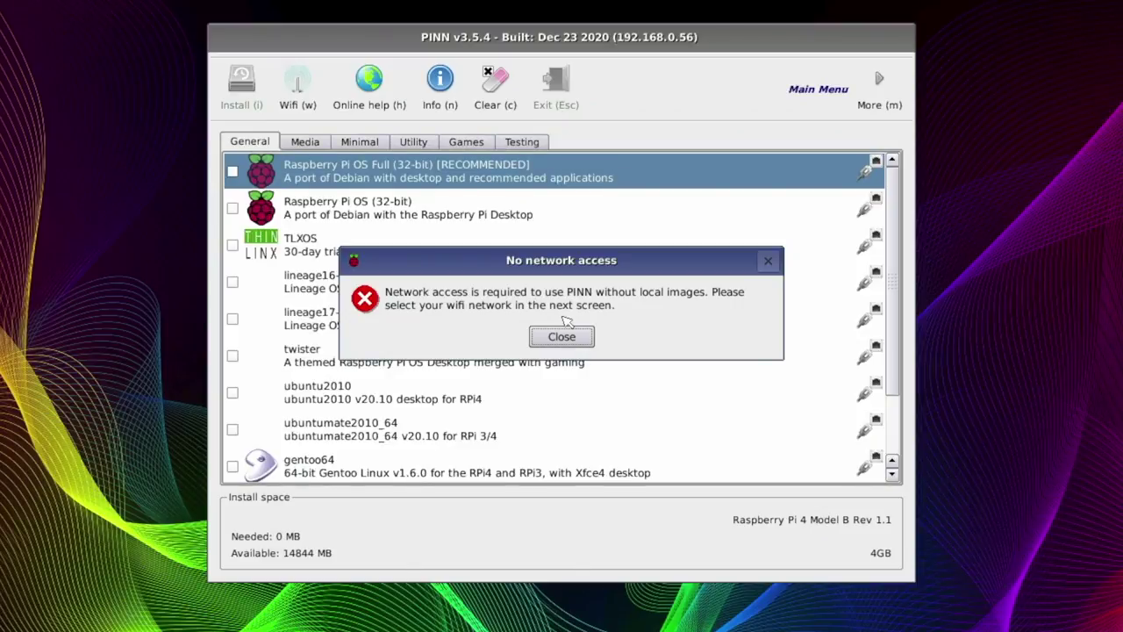
click(561, 336)
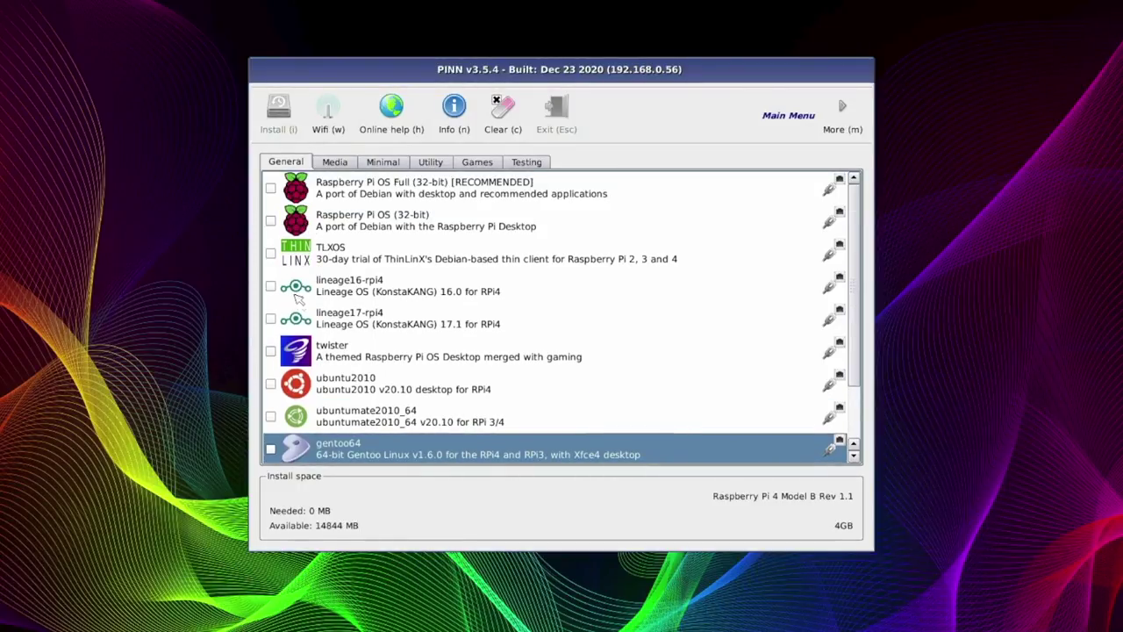
- Select twister, LibreELEC_RPi4 and Retropie4 from the general, media and games lists and start installing them
click(271, 351)
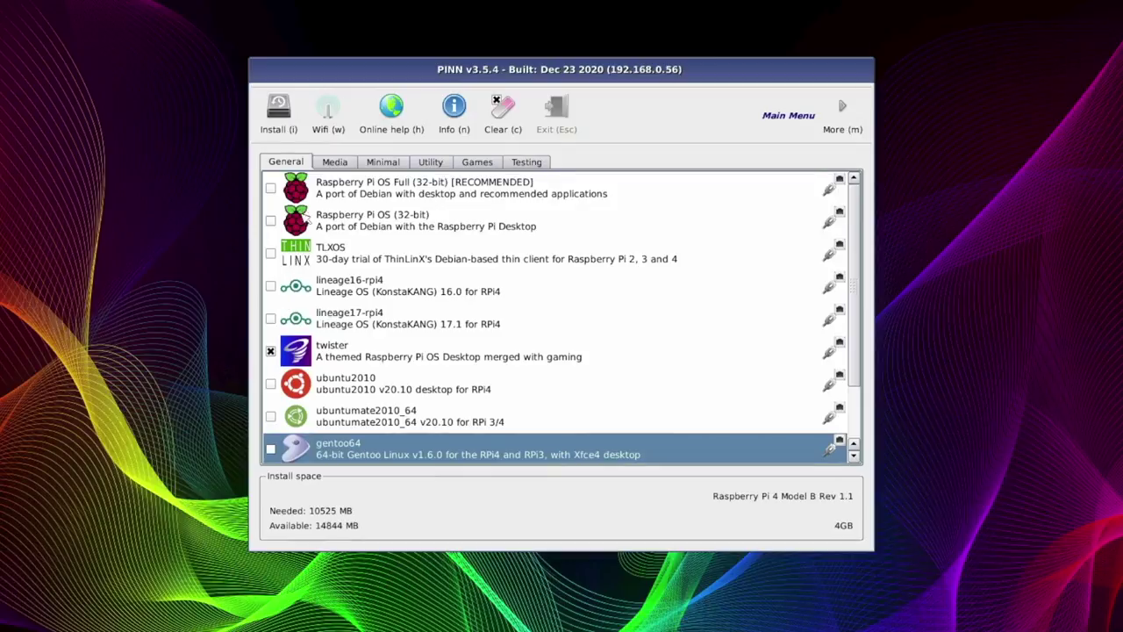
click(330, 164)
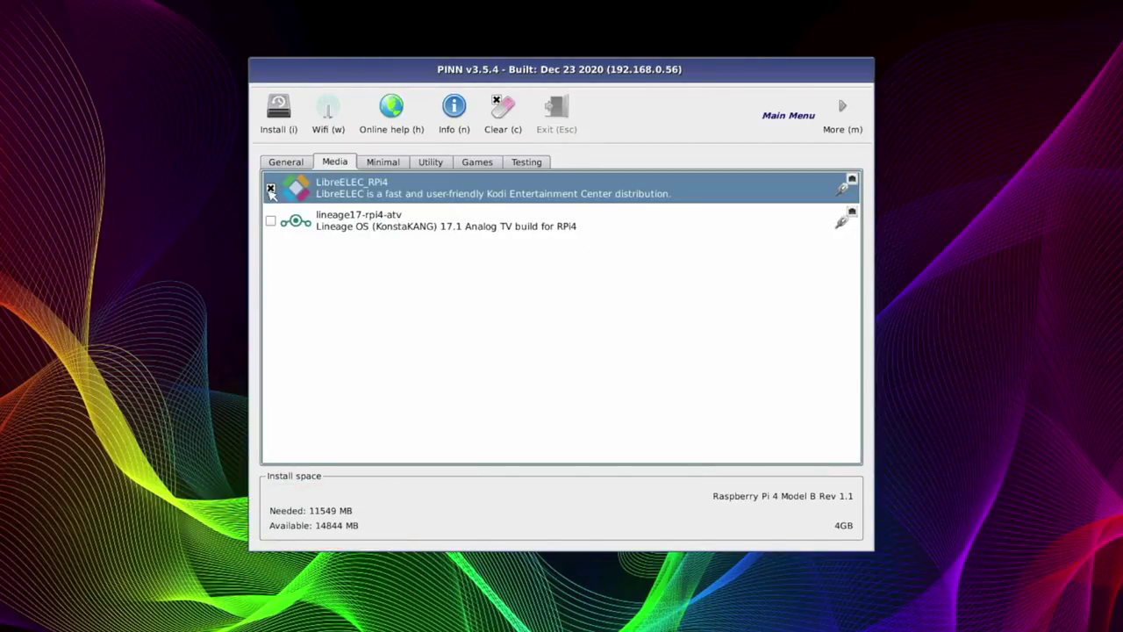
click(380, 165)
click(430, 165)
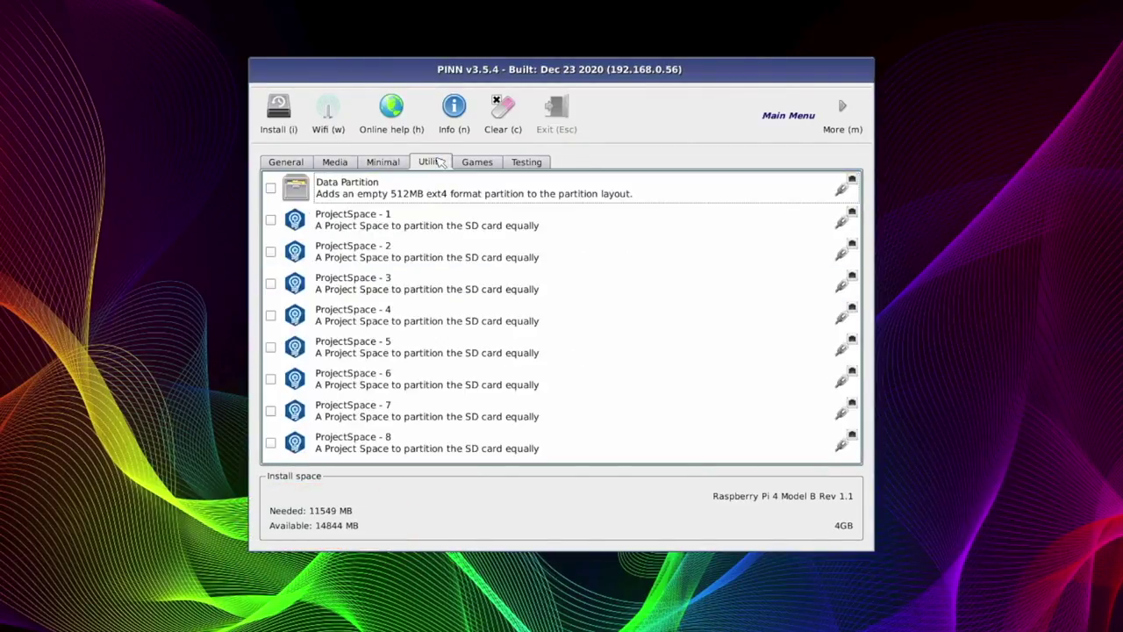
click(480, 165)
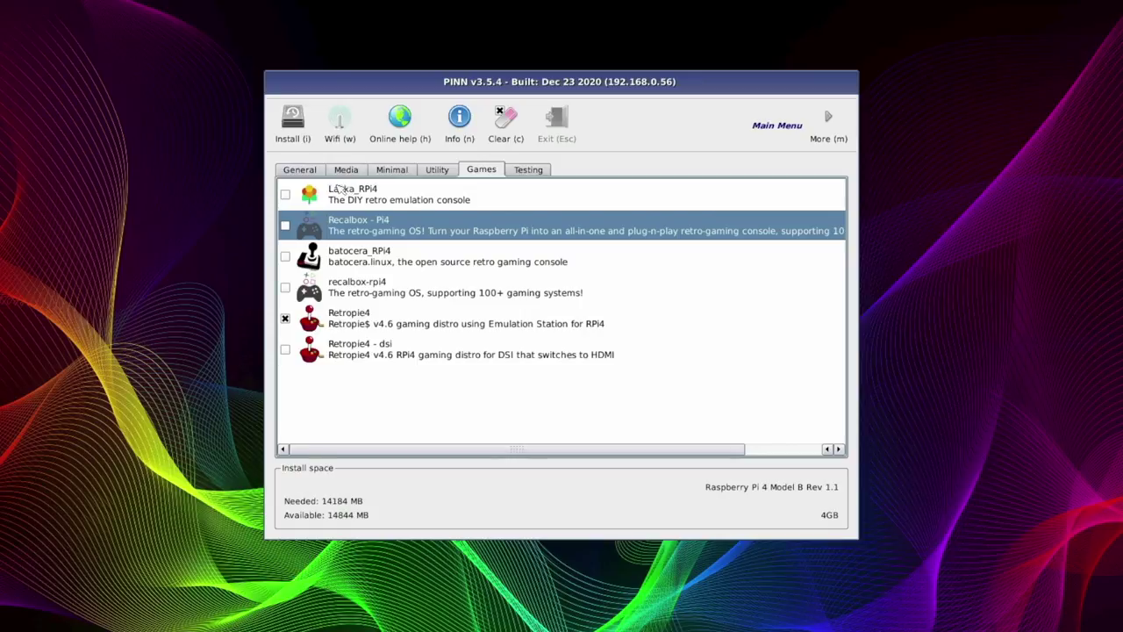
click(292, 169)
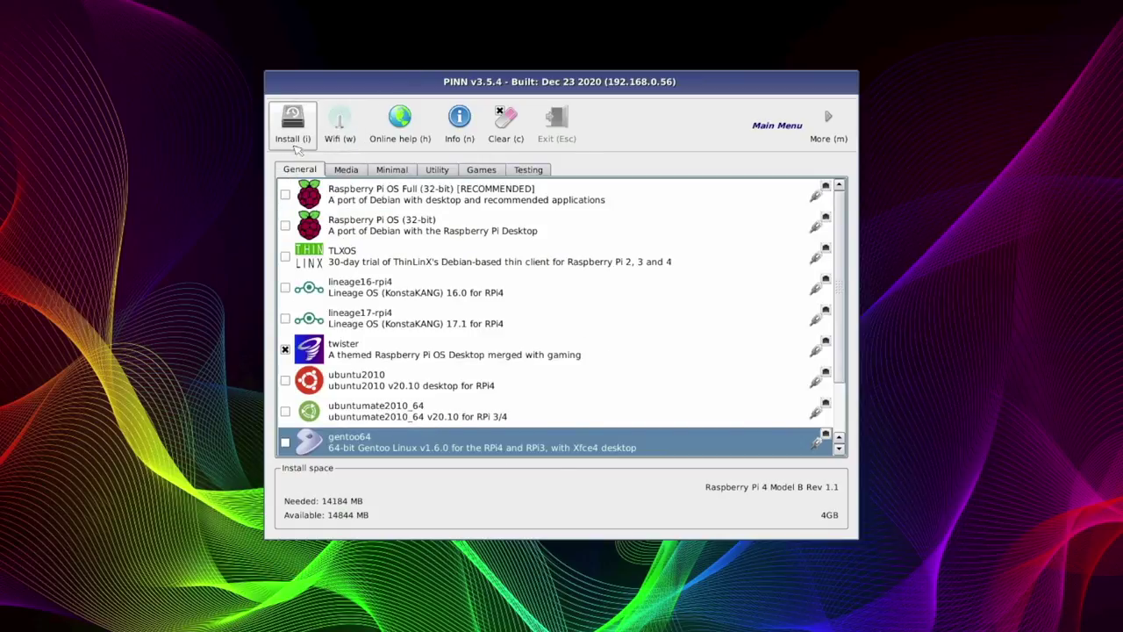
click(295, 127)
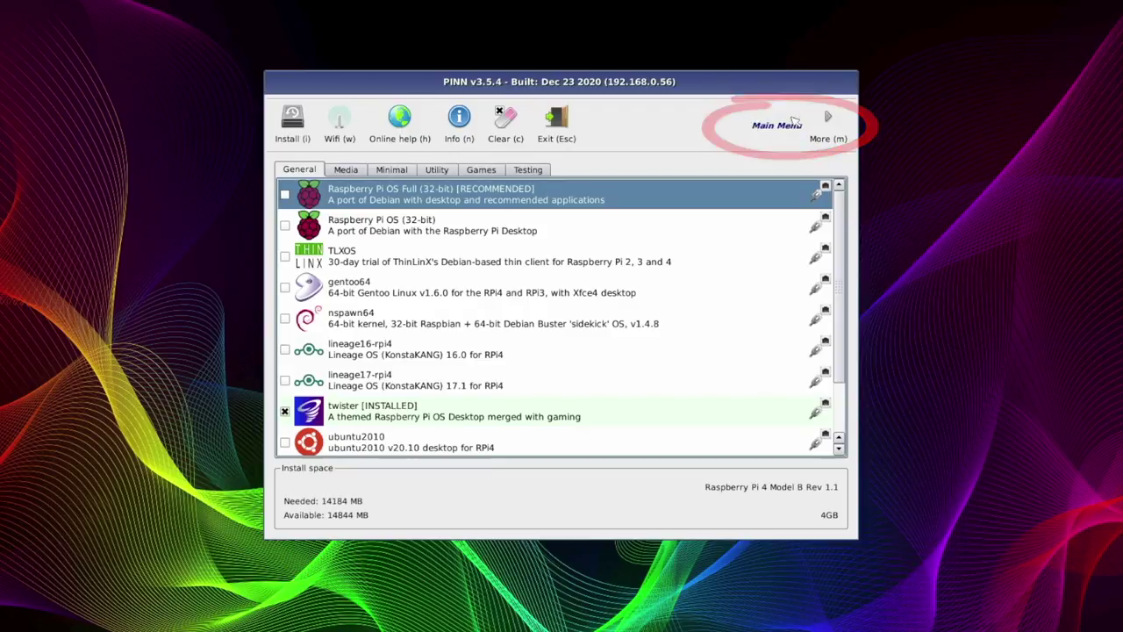
- Go to PINN's maintenance options, view its configuration in the config editor, and close the editor
click(826, 123)
click(824, 118)
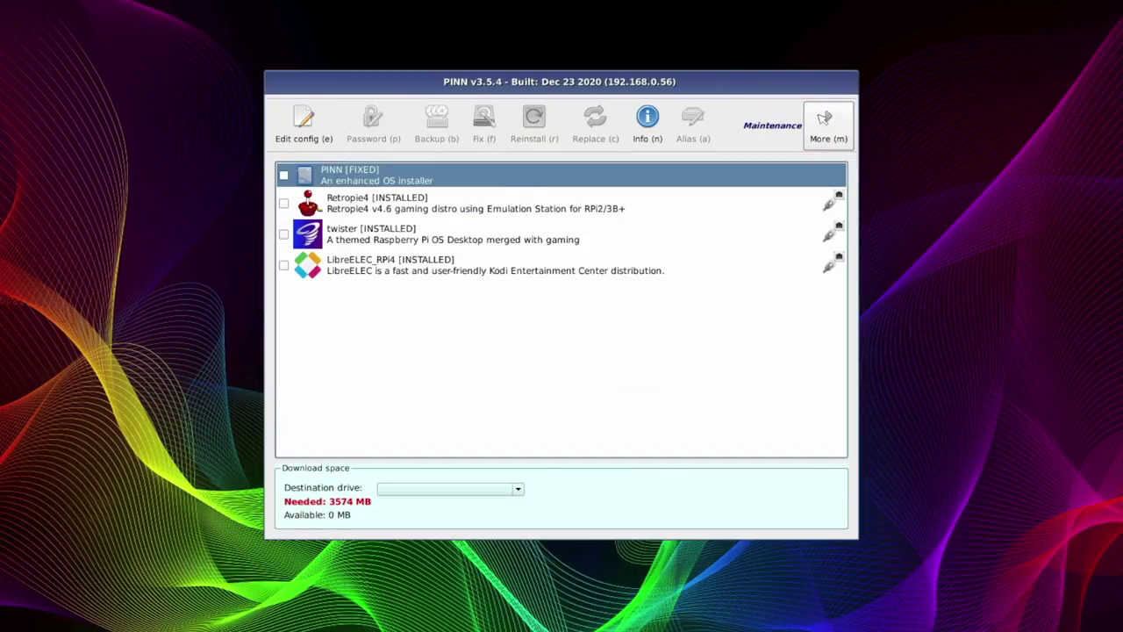
click(303, 120)
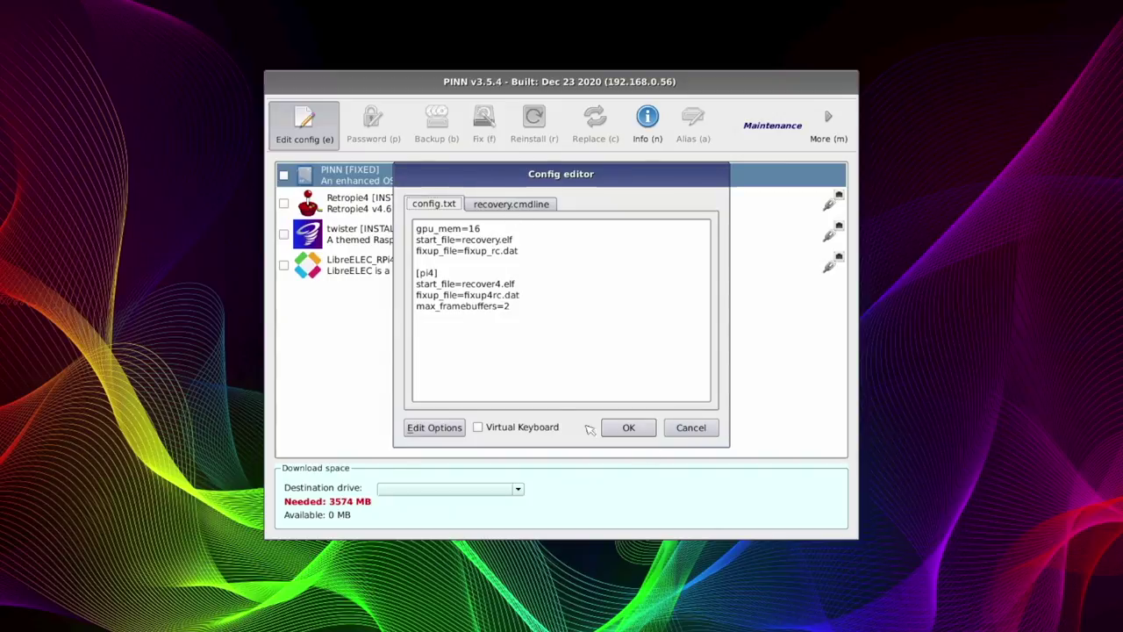
click(624, 427)
- View the alias settings of the installed twister system and cancel without entering an alias
click(399, 242)
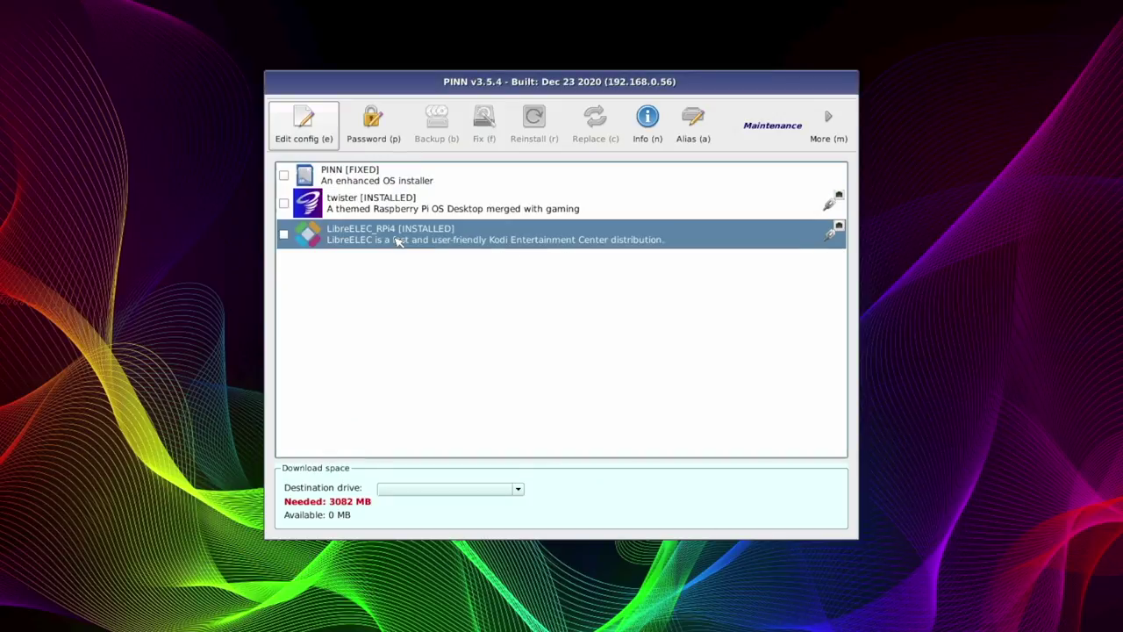
click(648, 126)
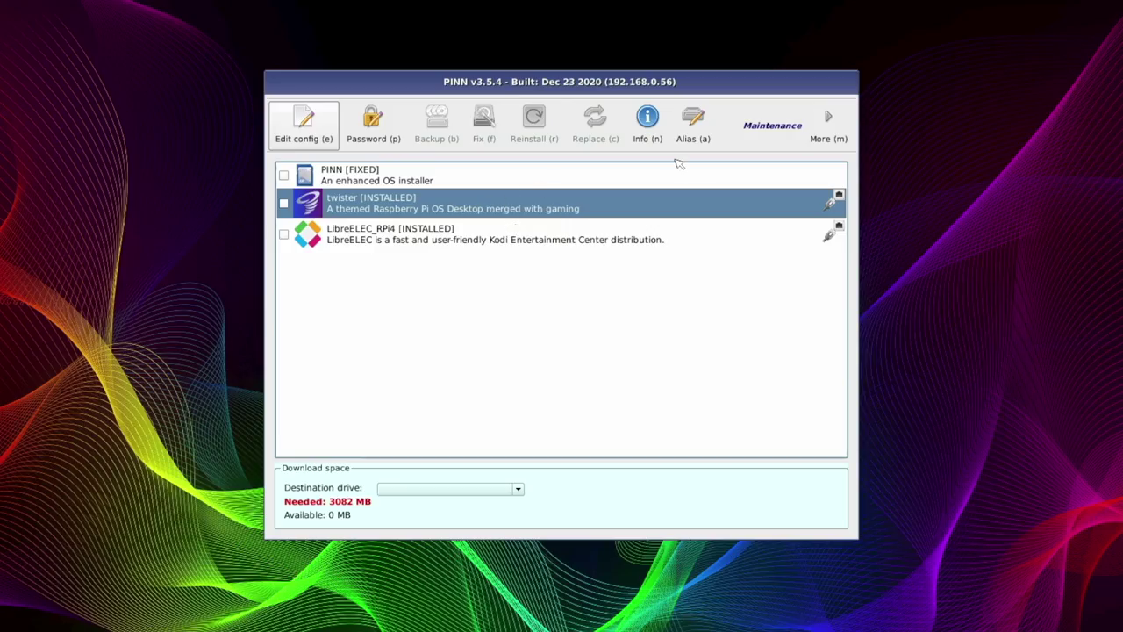
click(693, 125)
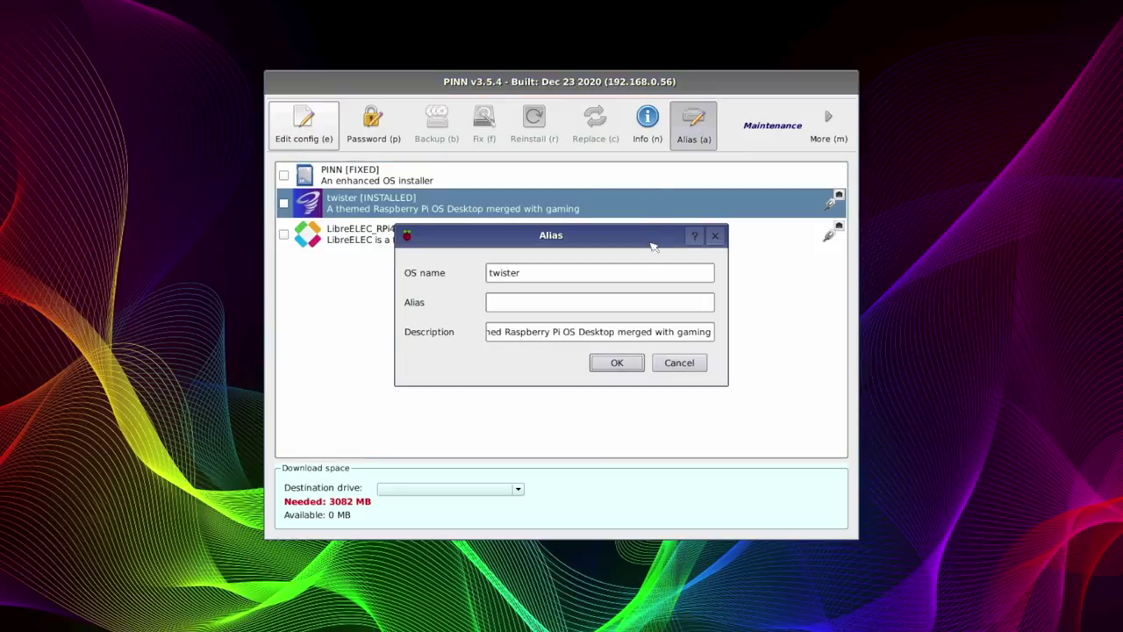
click(672, 362)
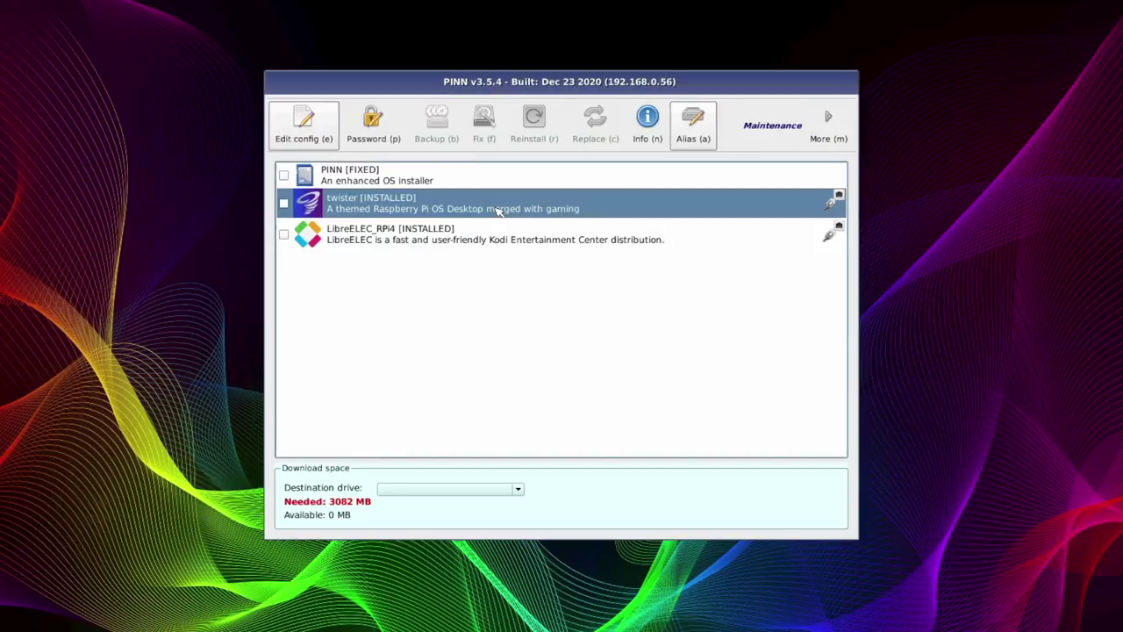
- Mark twister and review its repair, reinstall and replace options, cancelling out of each
click(284, 203)
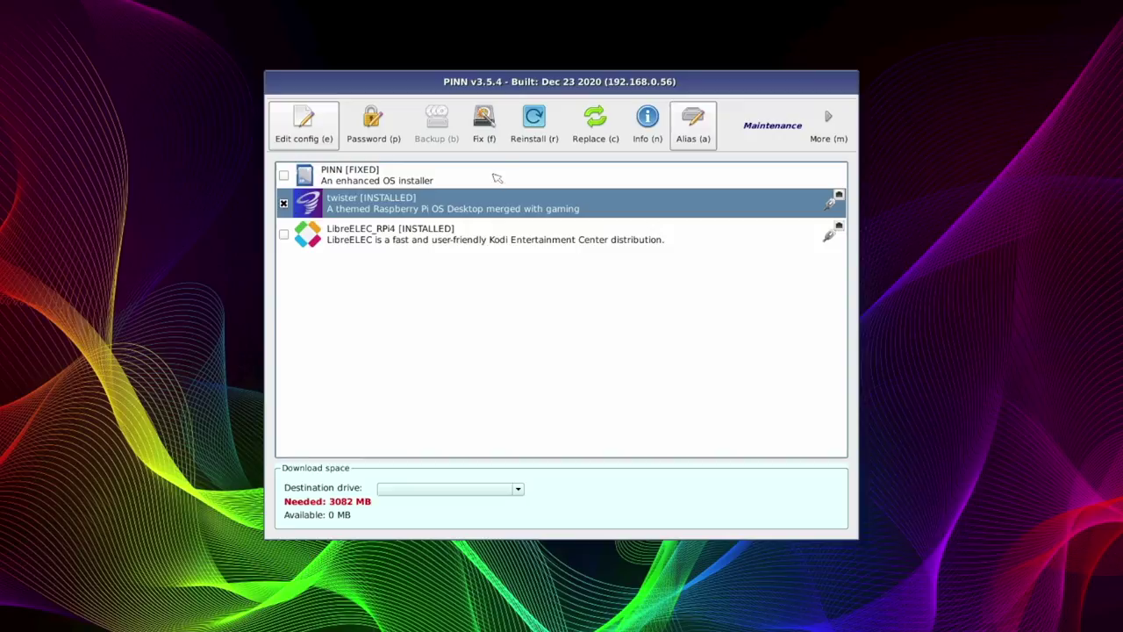
click(483, 121)
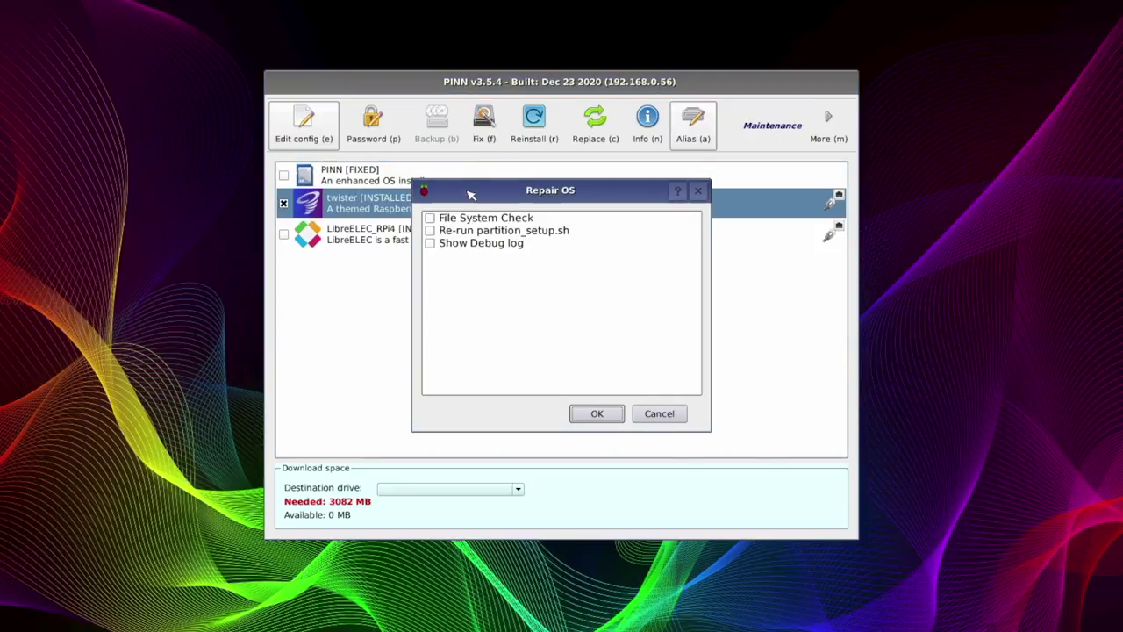
click(660, 414)
click(536, 124)
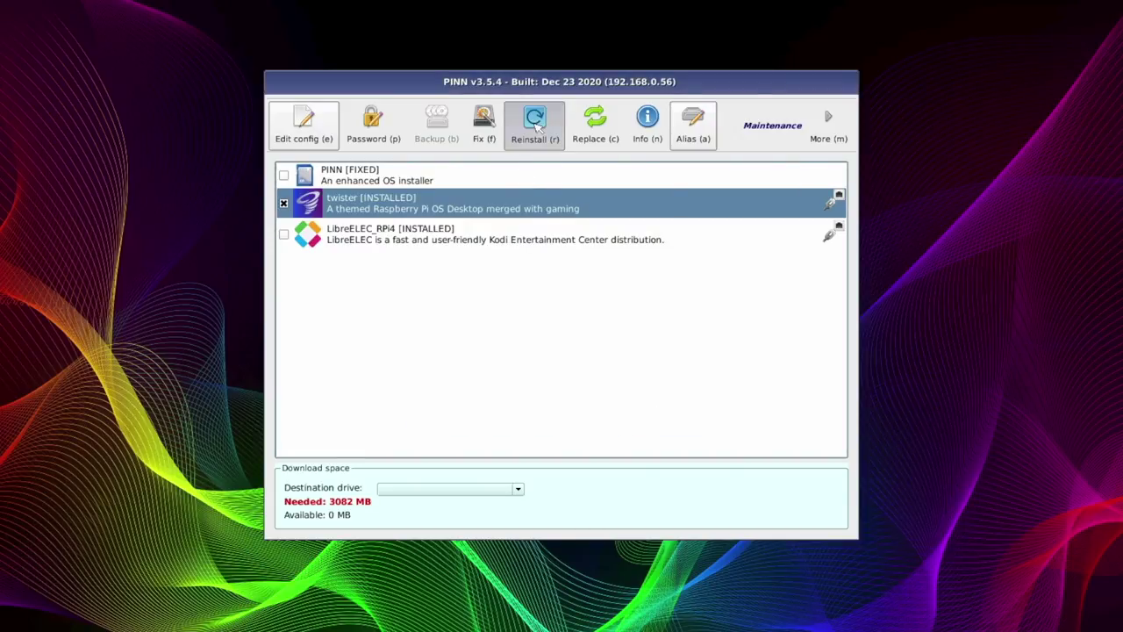
key(Escape)
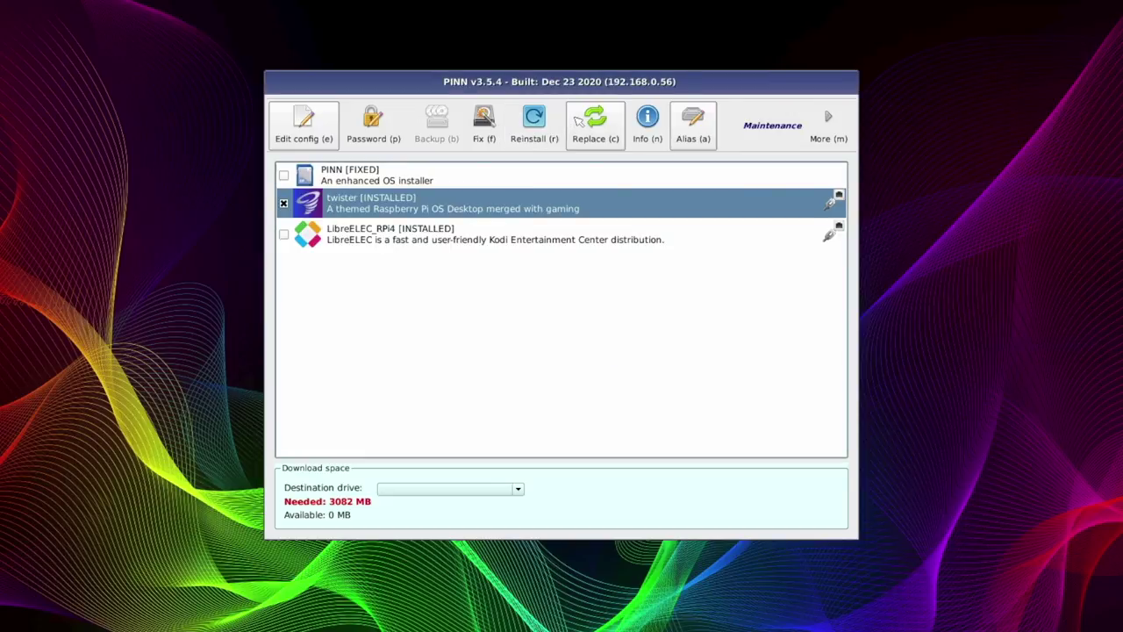
click(580, 121)
click(624, 246)
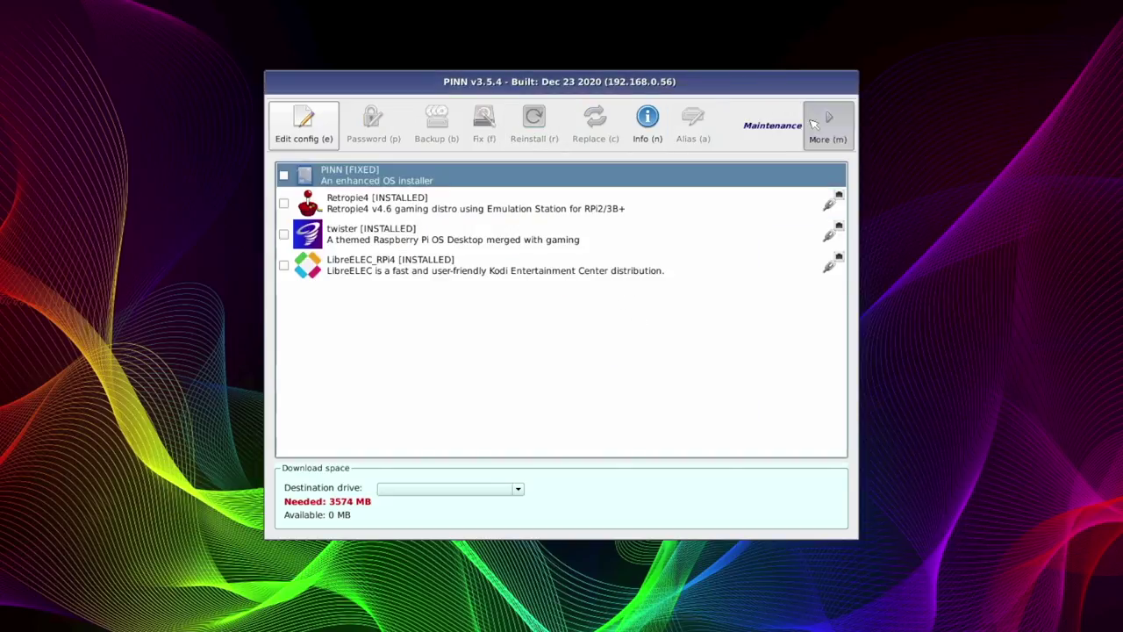
- Return to PINN's main menu, exit to the boot selection and boot twister
click(809, 122)
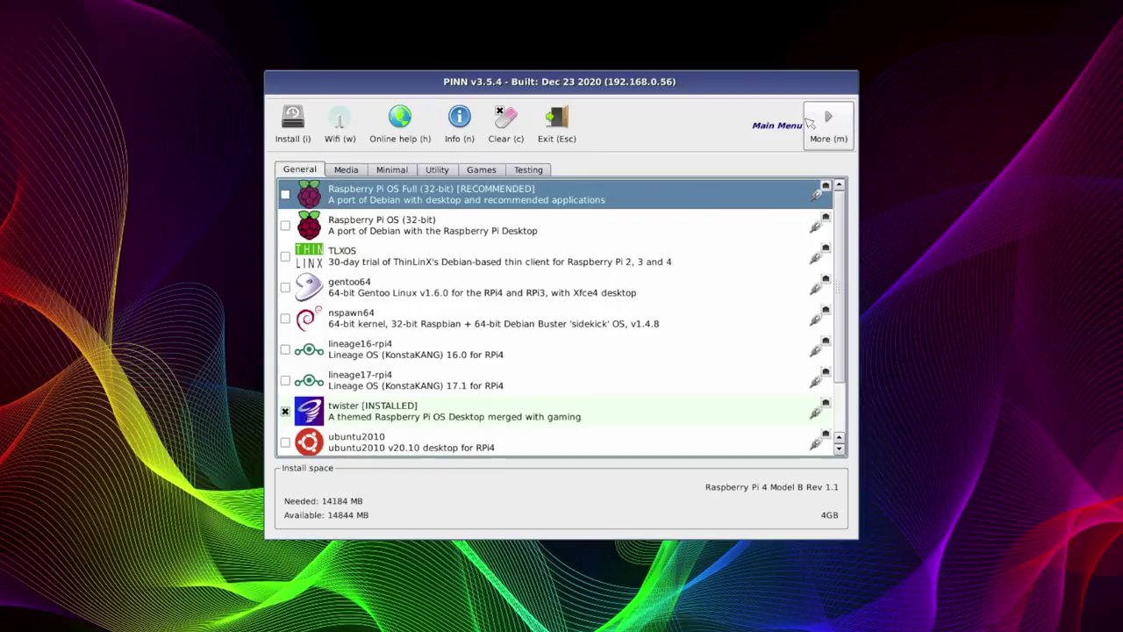
click(551, 132)
click(412, 262)
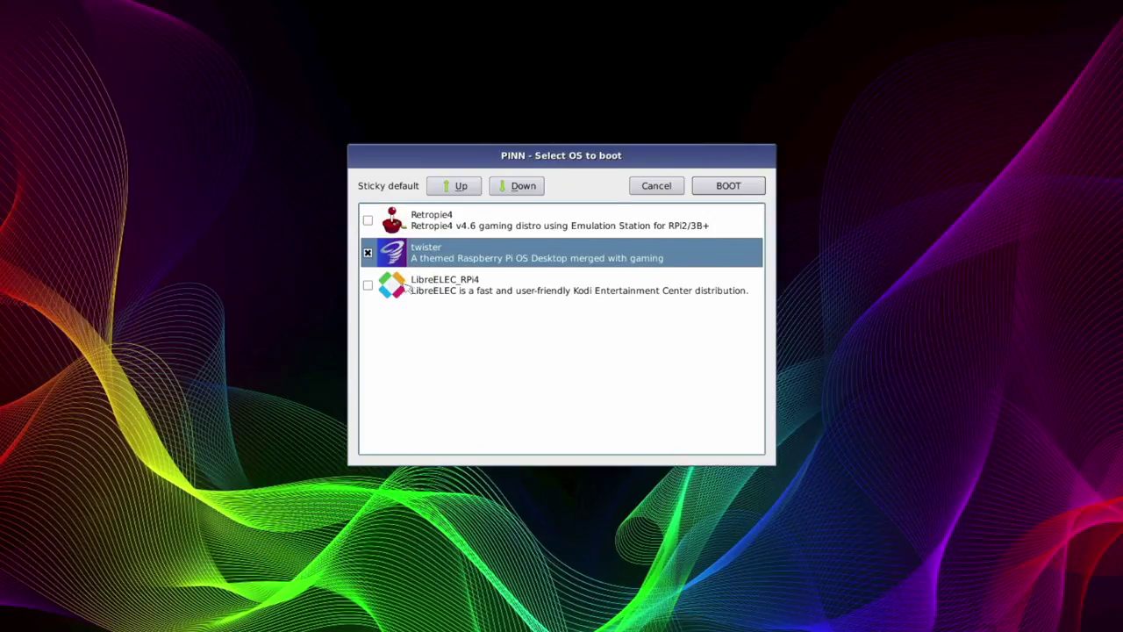
key(Return)
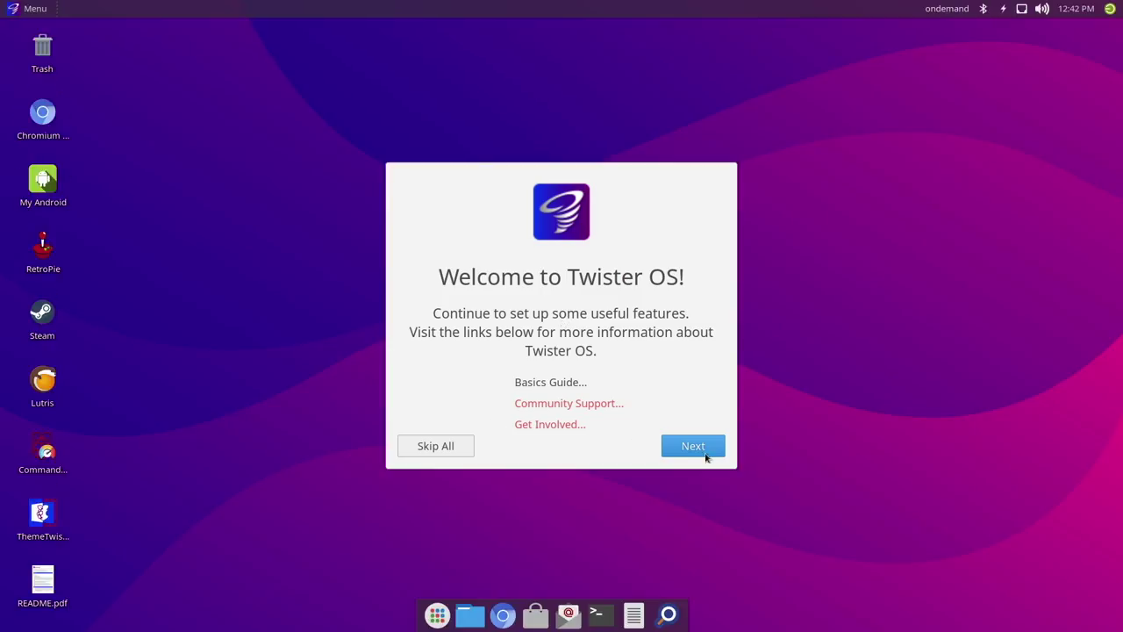
- Skip the entire Twister OS welcome setup and browse the installed applications and program categories
click(420, 447)
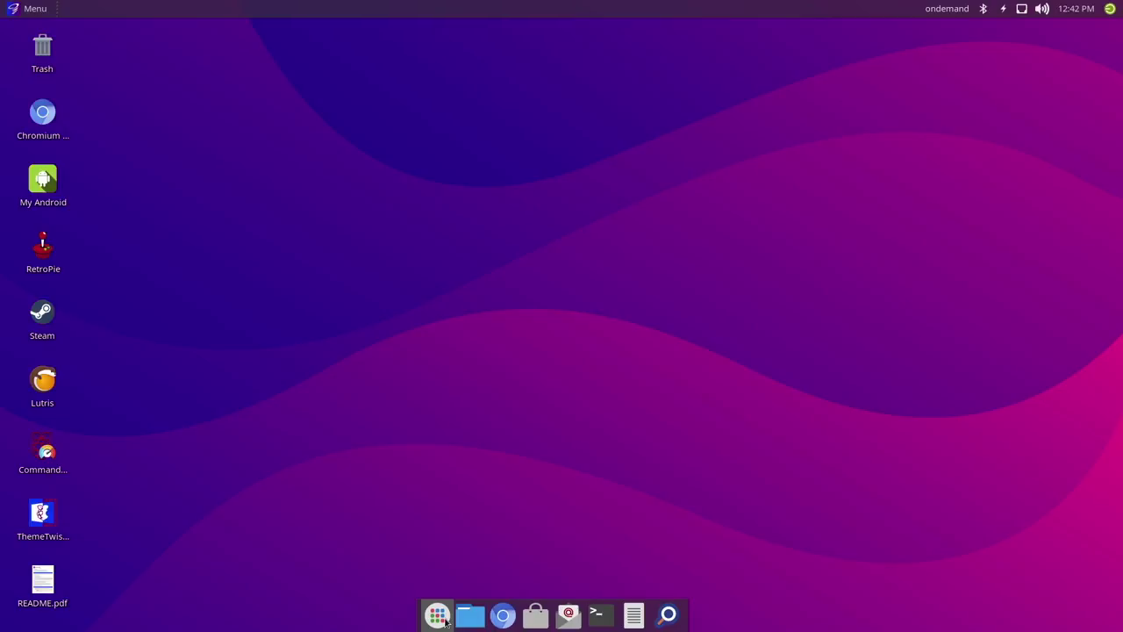
click(444, 617)
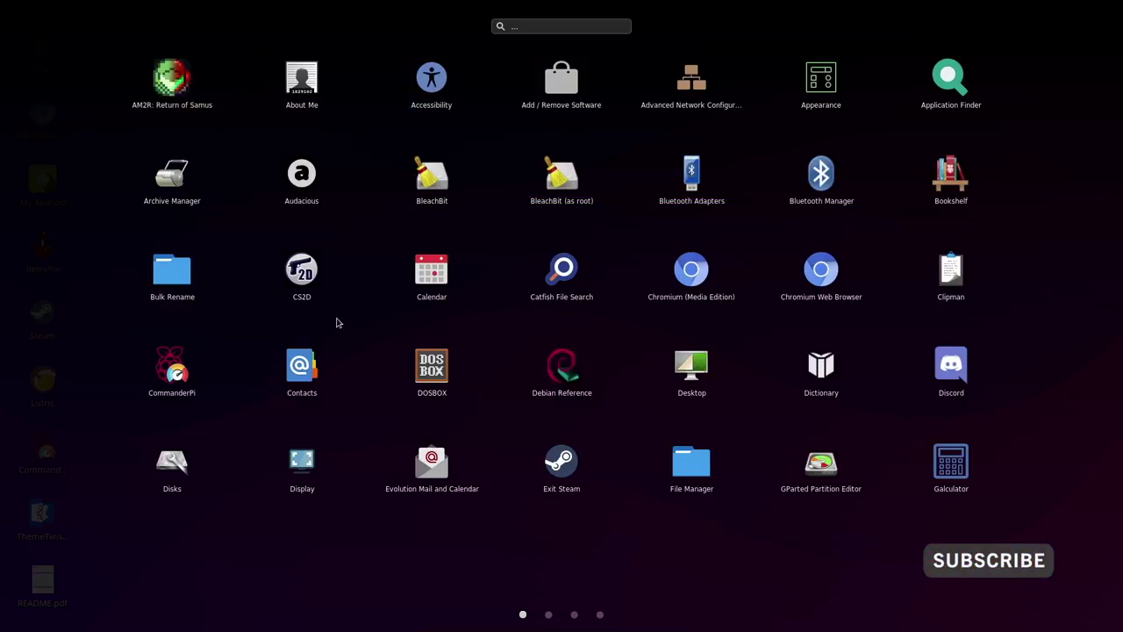
click(299, 49)
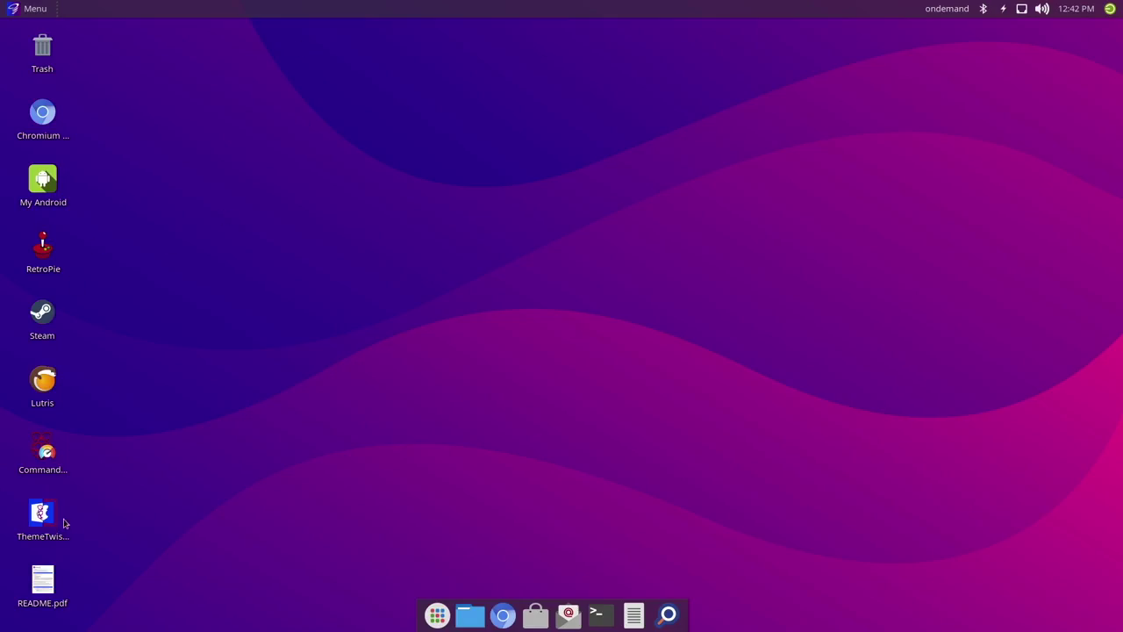
click(36, 13)
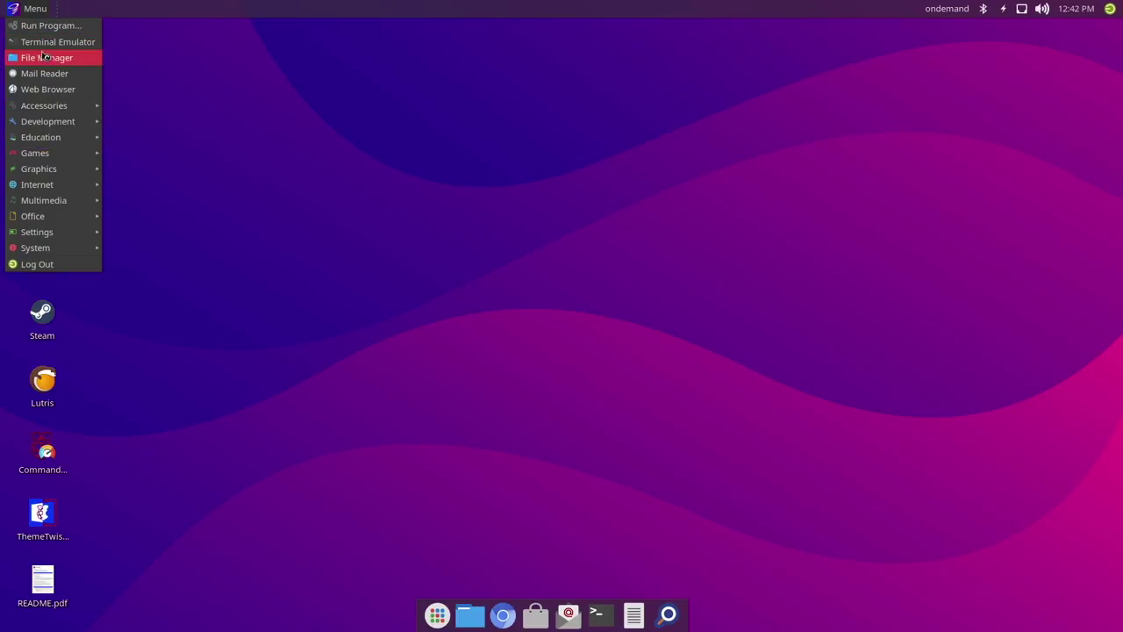
mouse_move(60, 110)
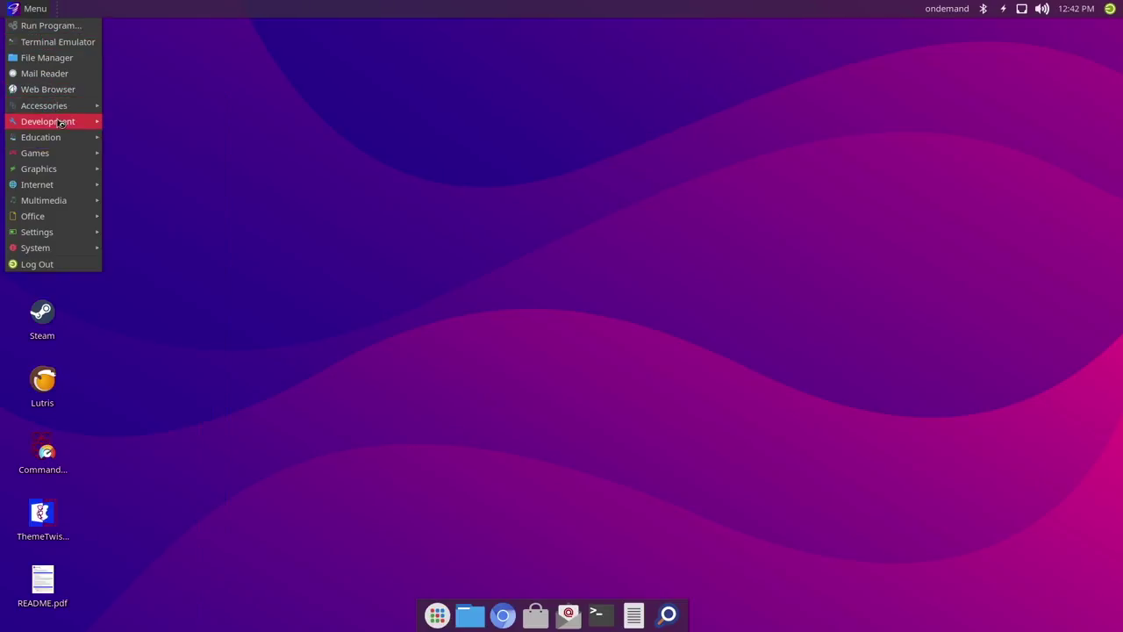
mouse_move(61, 142)
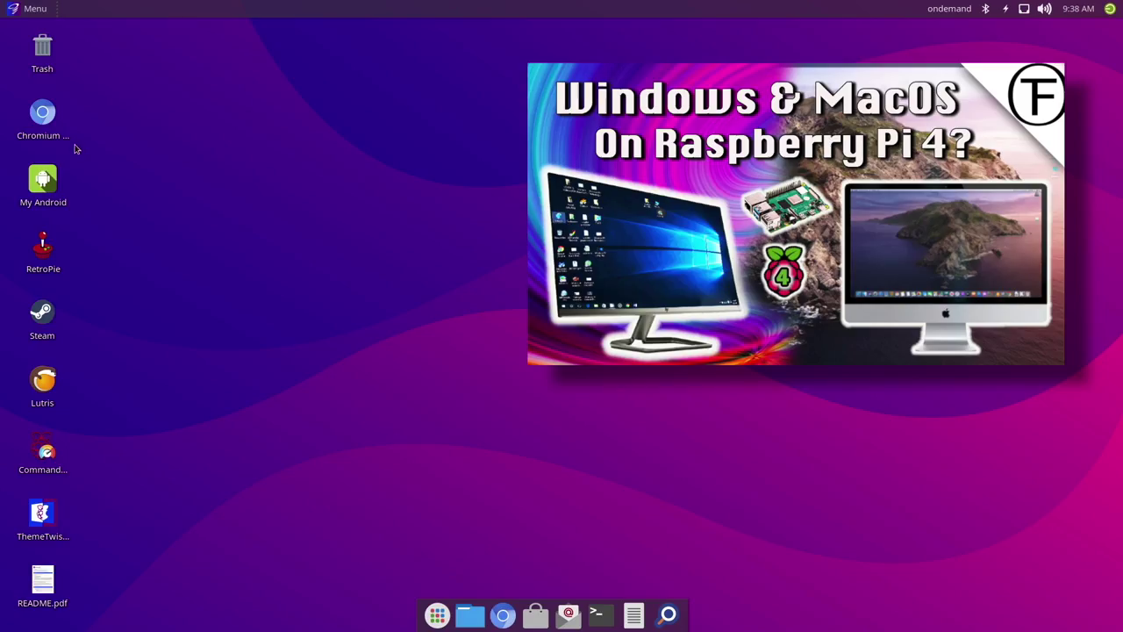
- Restart the Raspberry Pi from Twister OS and, back in PINN, exit to the boot selection and boot LibreELEC_RPi4
click(34, 8)
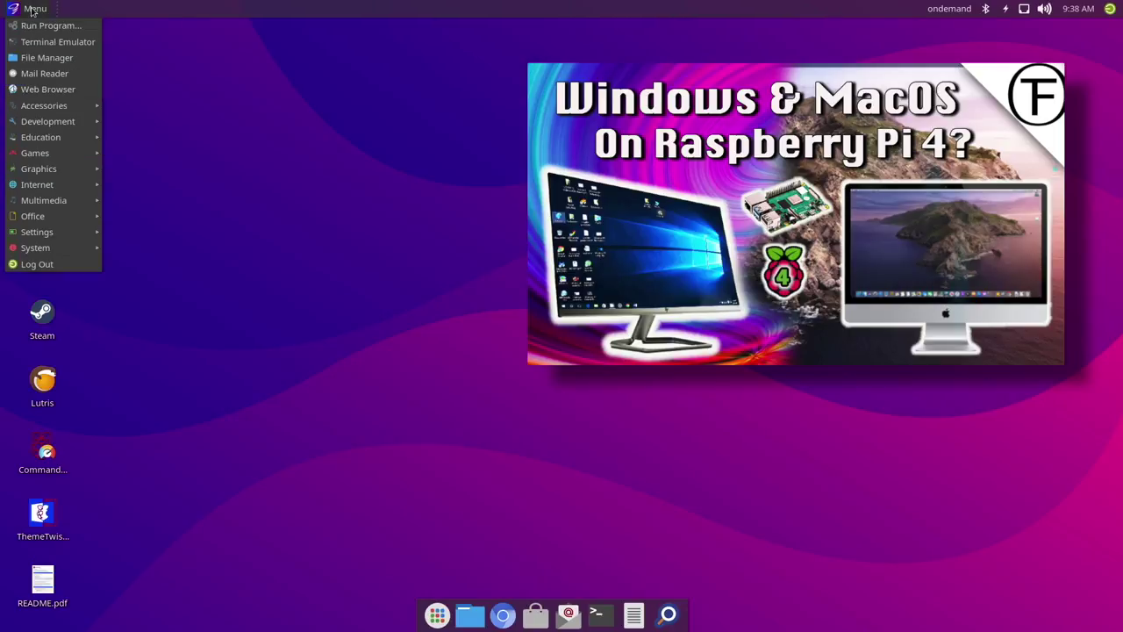
click(56, 267)
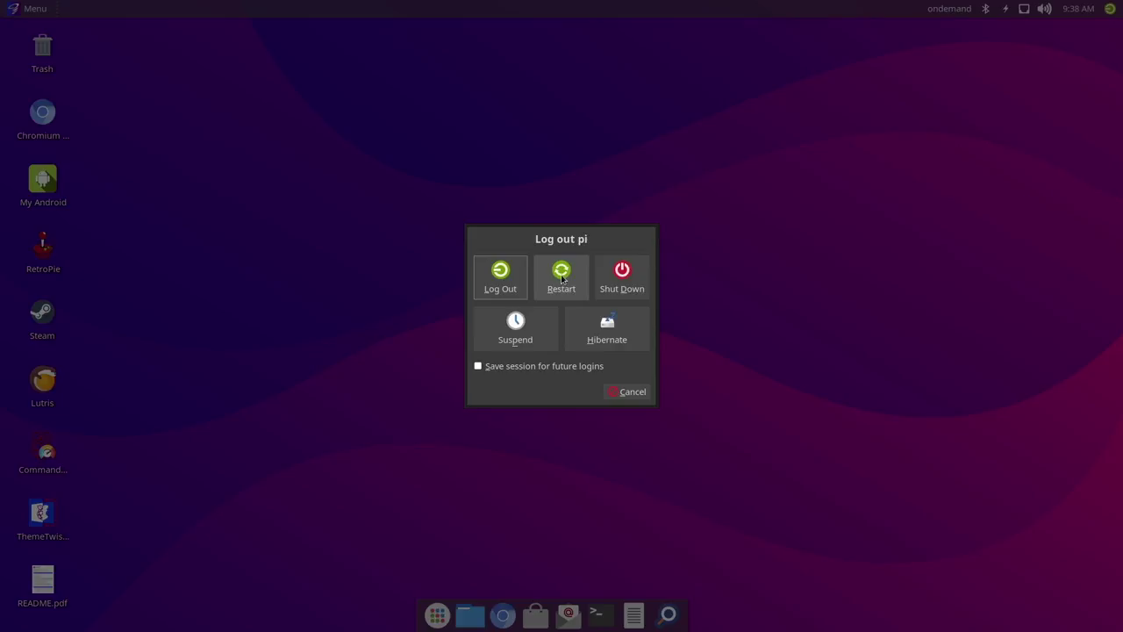
click(563, 279)
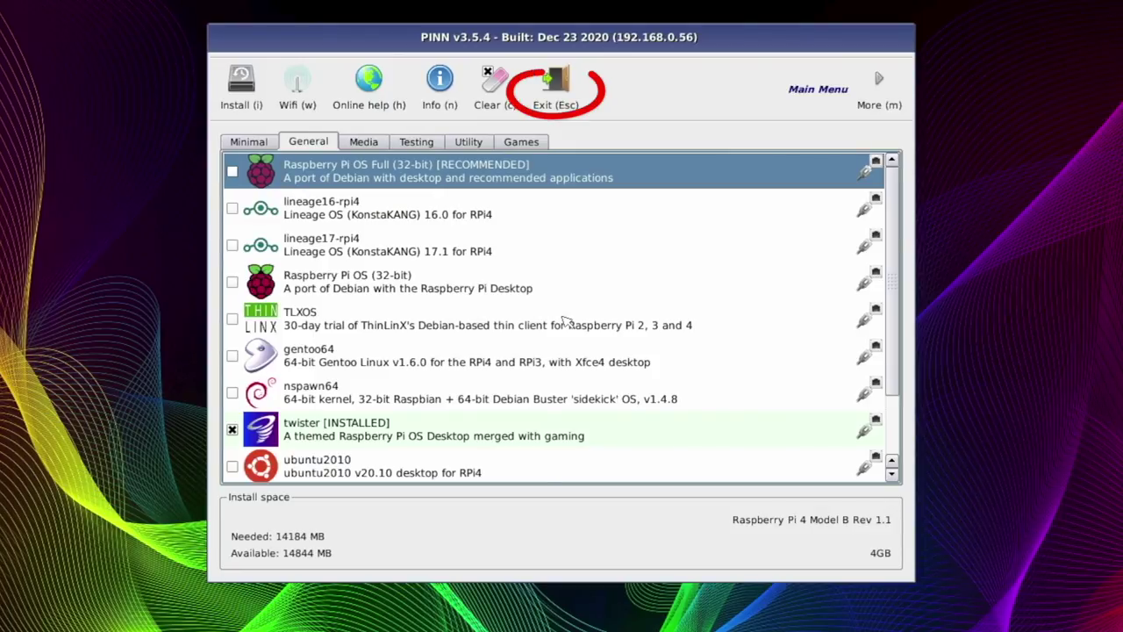
click(561, 87)
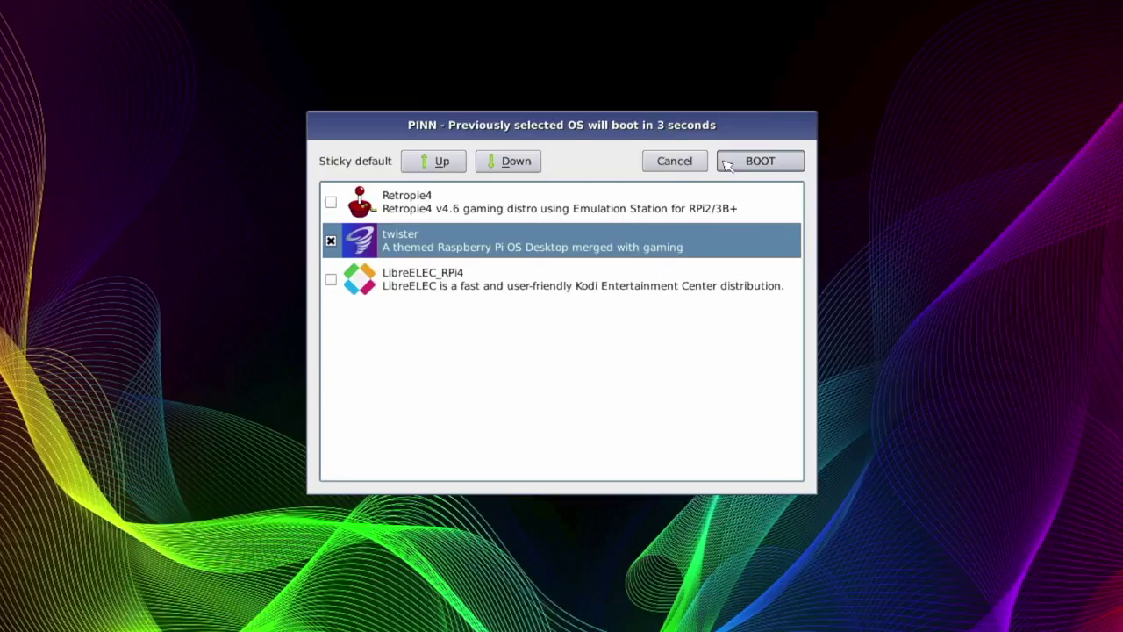
click(533, 221)
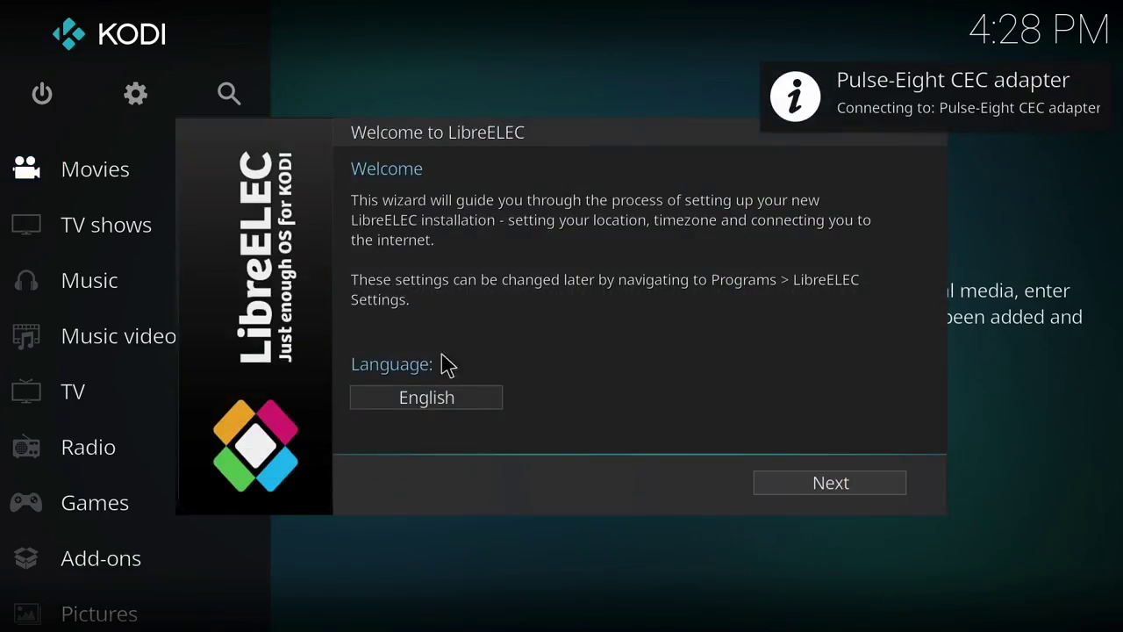
- Proceed through the LibreELEC welcome wizard with English as the language and browse My add-ons in Kodi
click(784, 482)
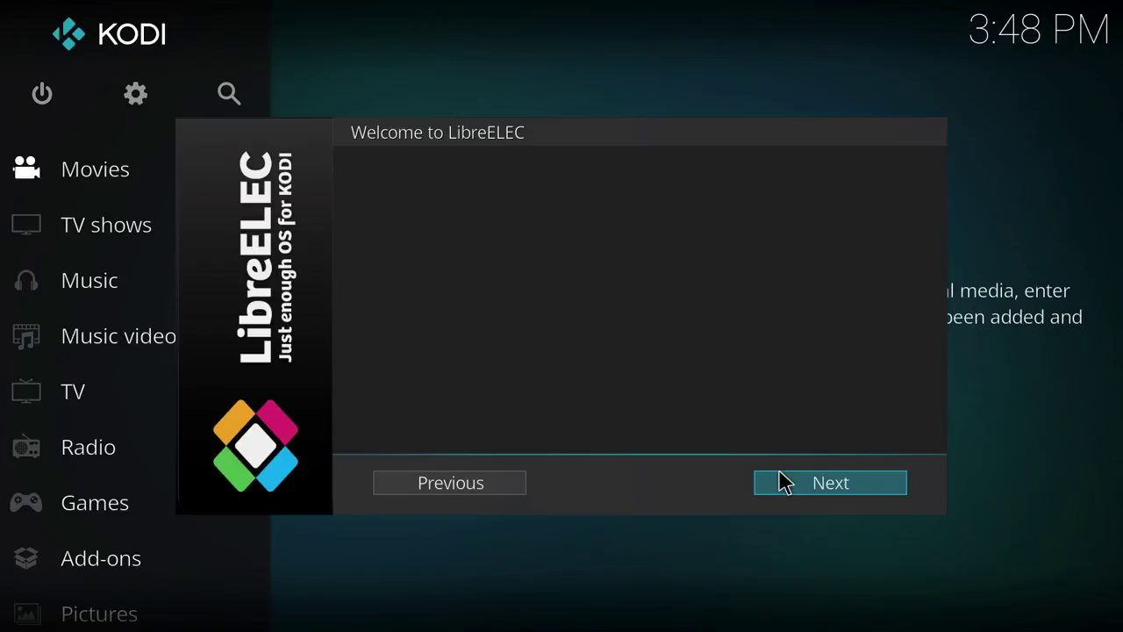
click(781, 478)
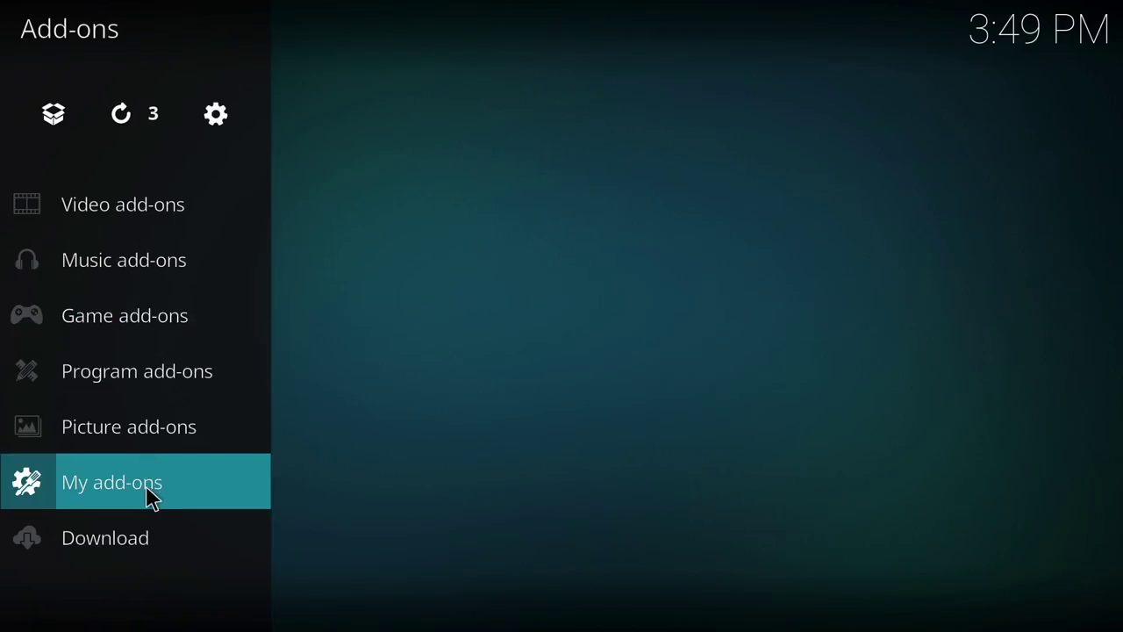
mouse_move(145, 493)
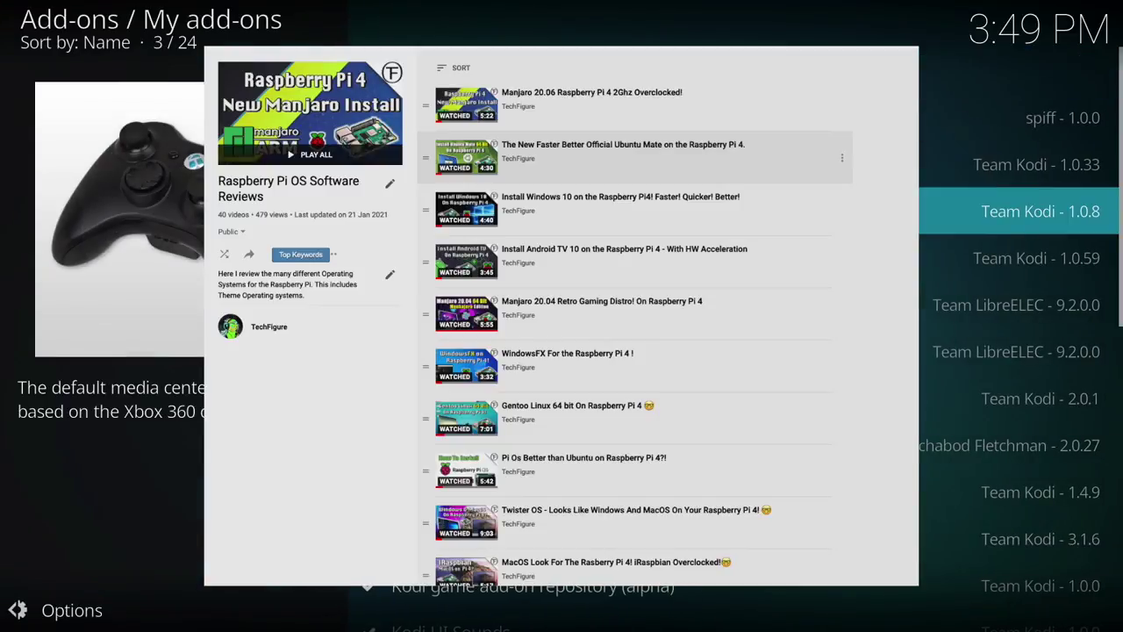
click(1035, 164)
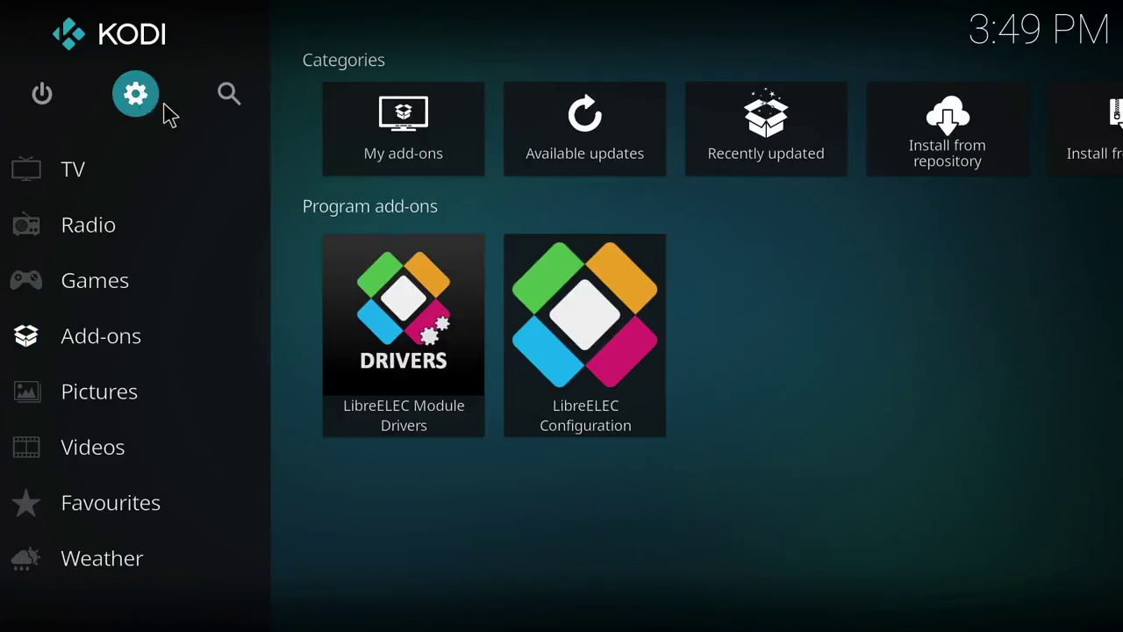
- Reboot the system from Kodi's power options
click(44, 94)
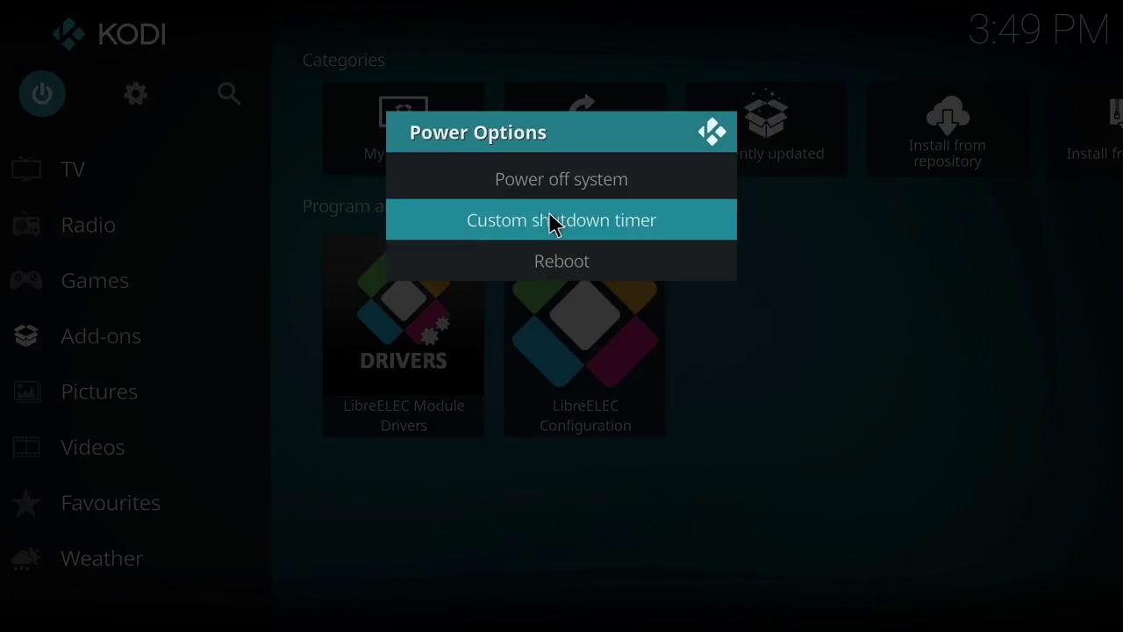
click(557, 263)
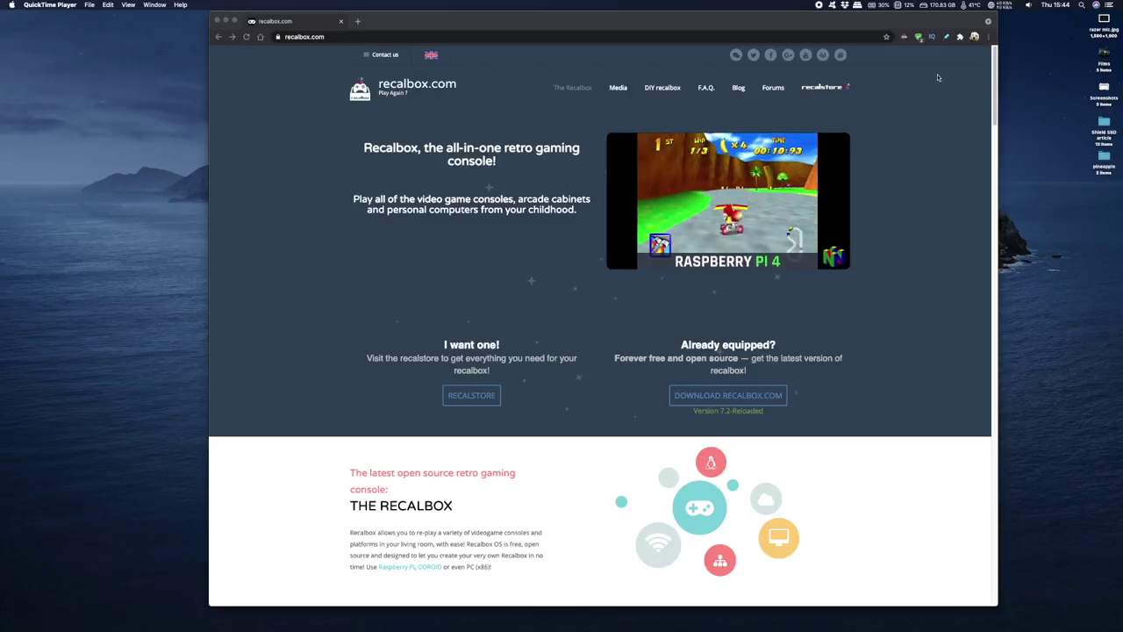
- Switch to the recalbox.com page in Chrome and look through its features and included systems
click(994, 65)
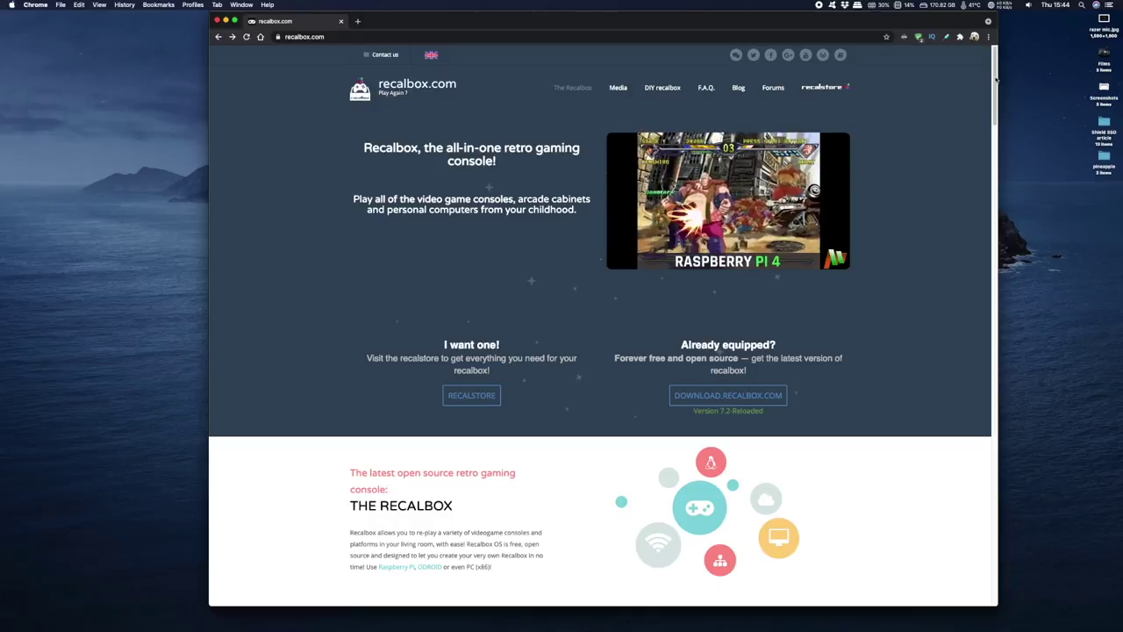
drag(994, 66, 1013, 516)
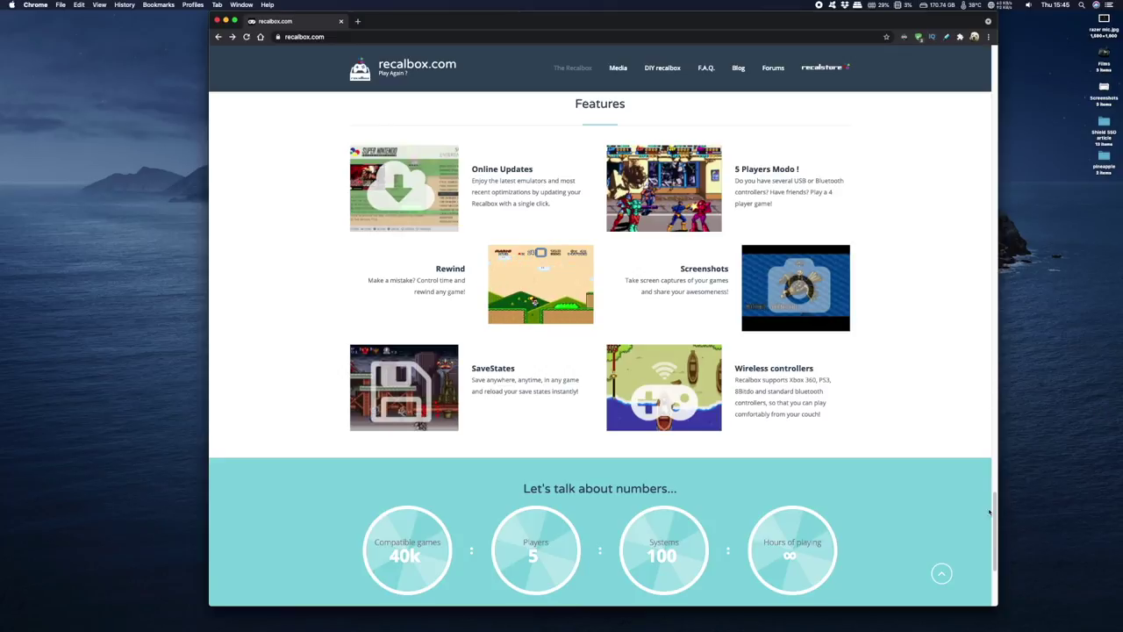
scroll(998, 534, down, 2)
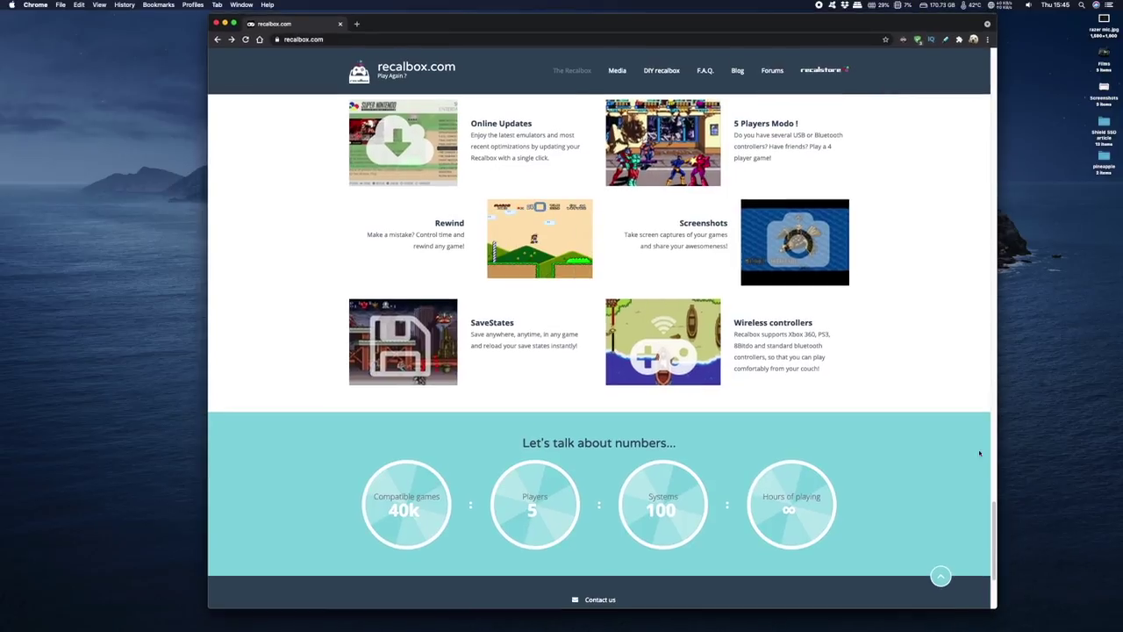
scroll(979, 453, up, 15)
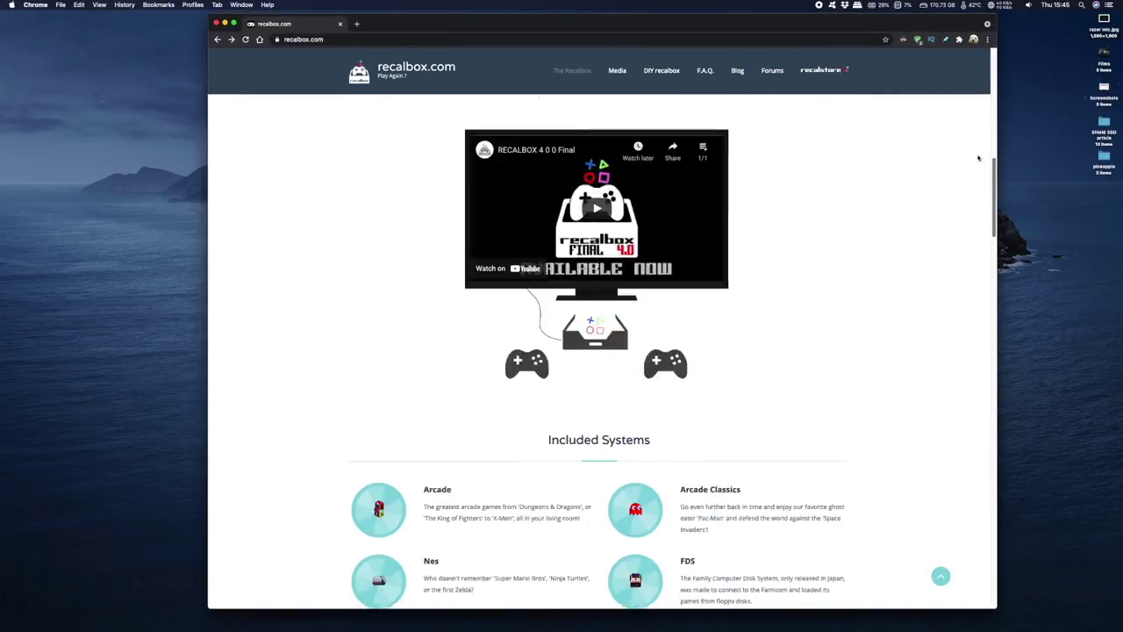
- Open Recalbox's download page, choose Raspberry Pi 4/400 as the target board, and request the macOS version of Raspberry Pi Imager
scroll(978, 158, up, 10)
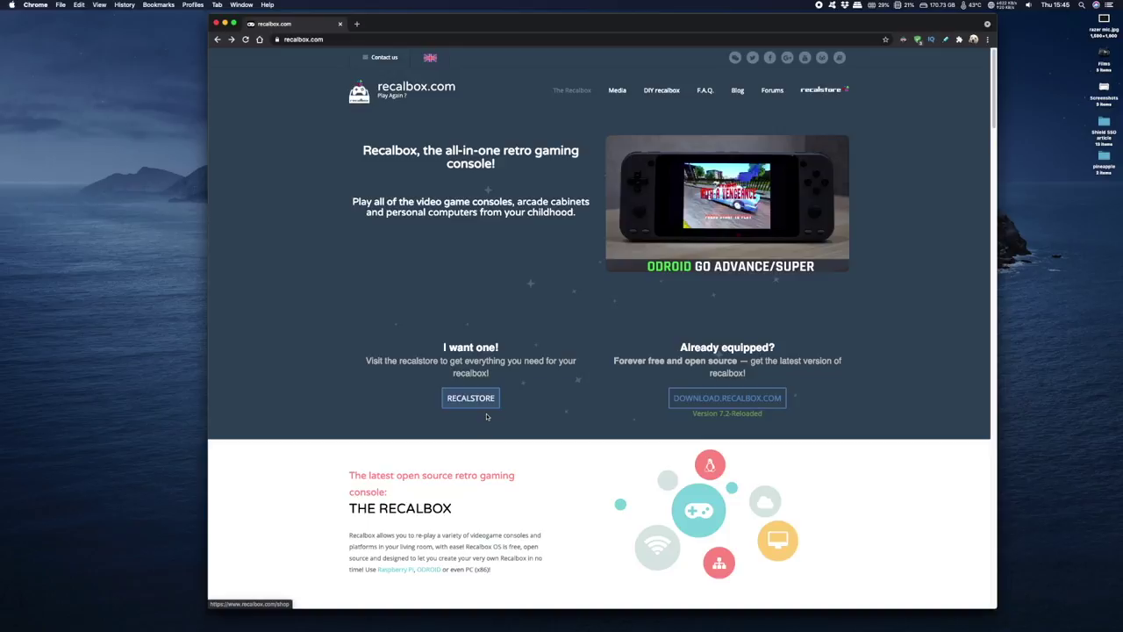
click(728, 400)
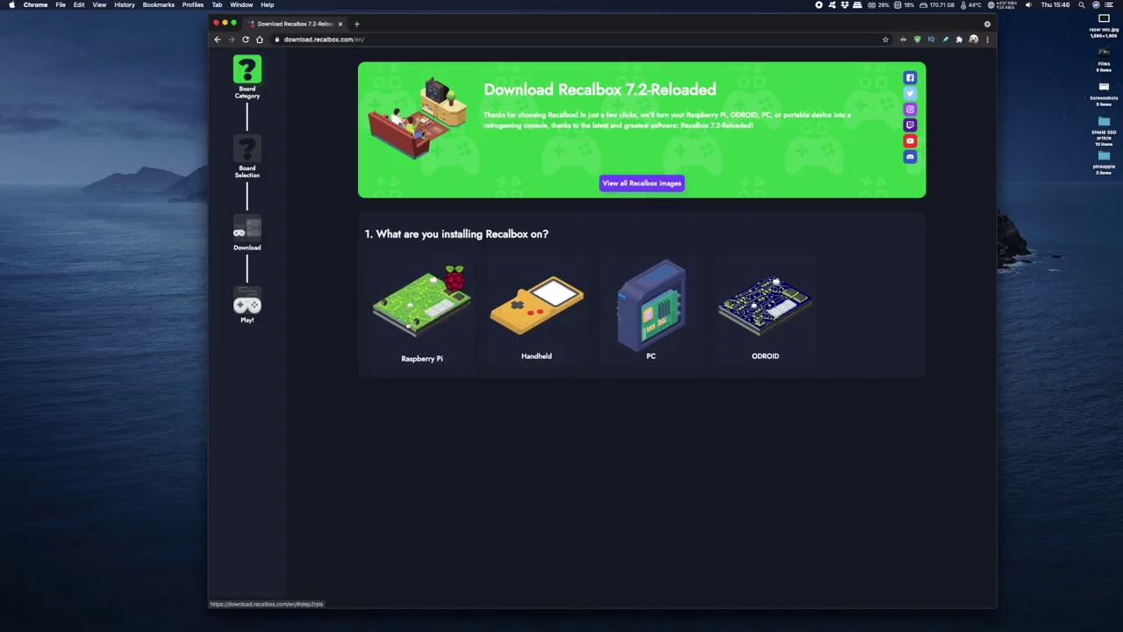
click(457, 347)
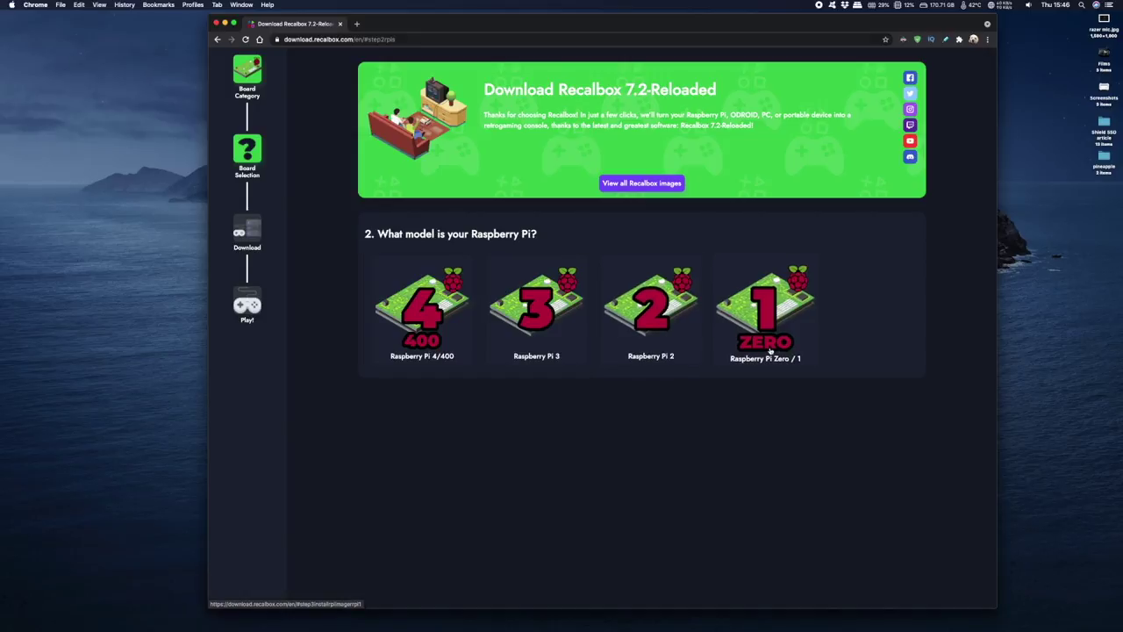
click(421, 304)
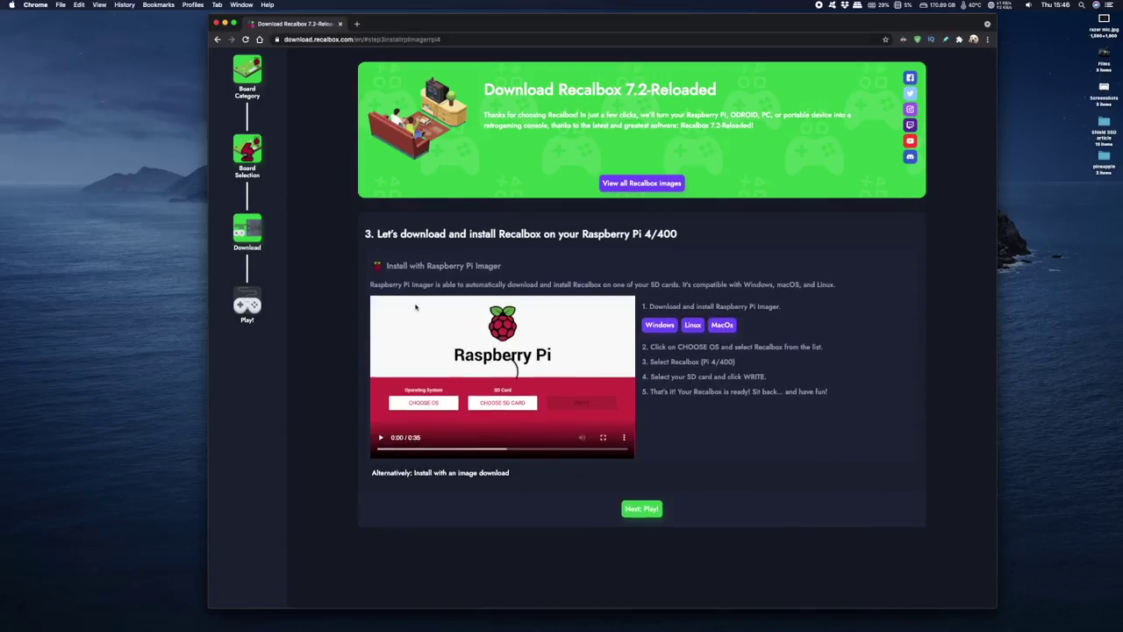
click(723, 326)
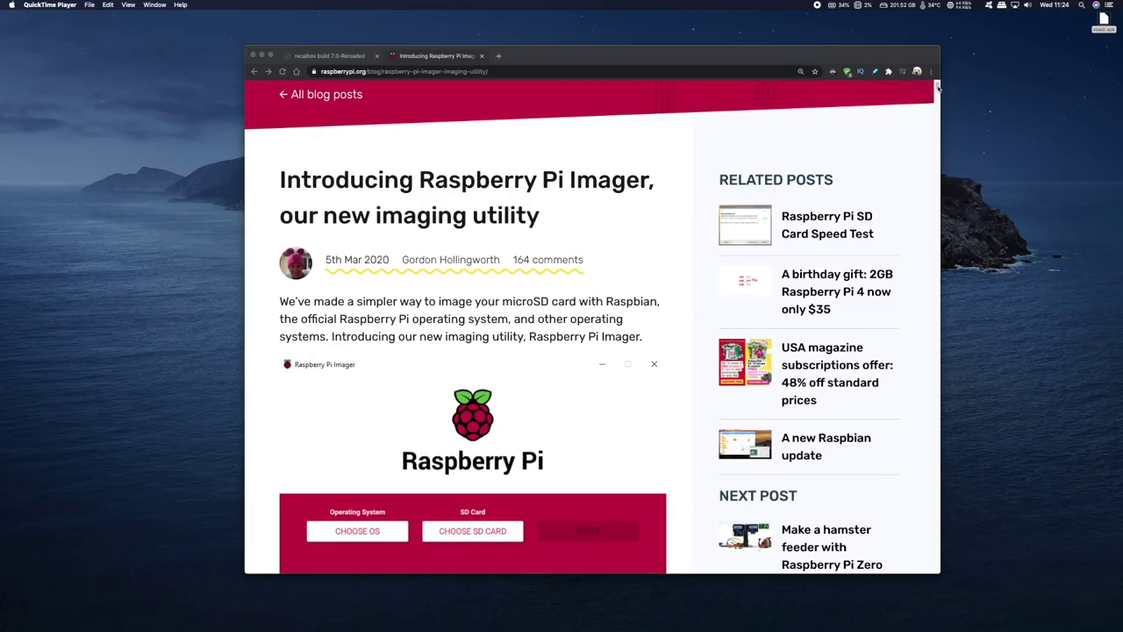
- Look through the raspberrypi.org blog post introducing the Raspberry Pi Imager utility
click(937, 88)
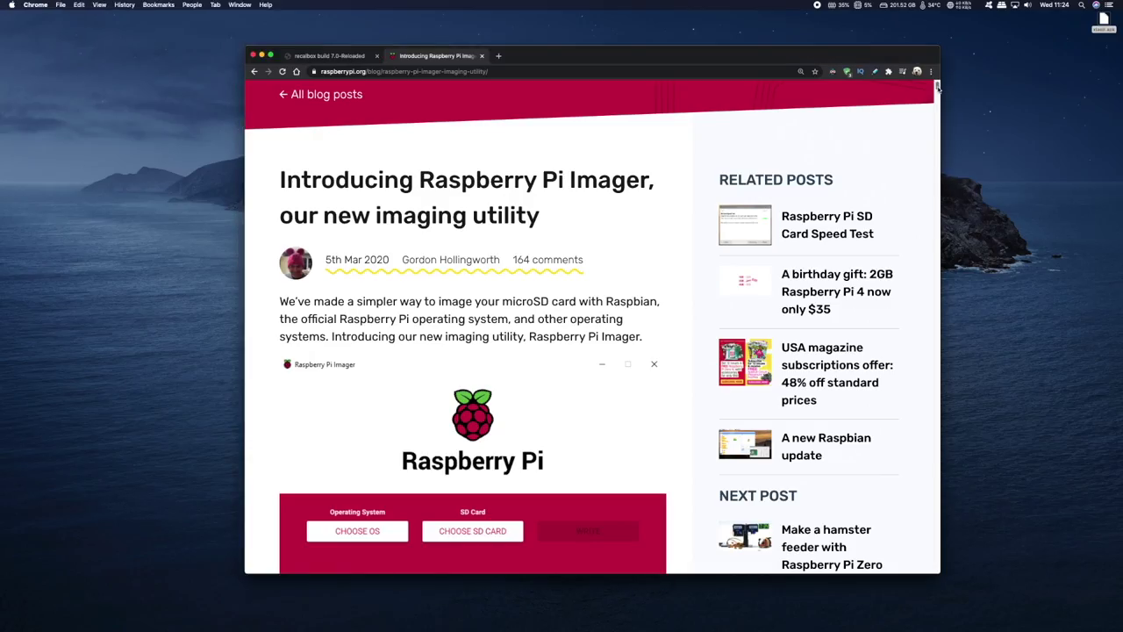
scroll(937, 92, down, 5)
scroll(937, 91, down, 3)
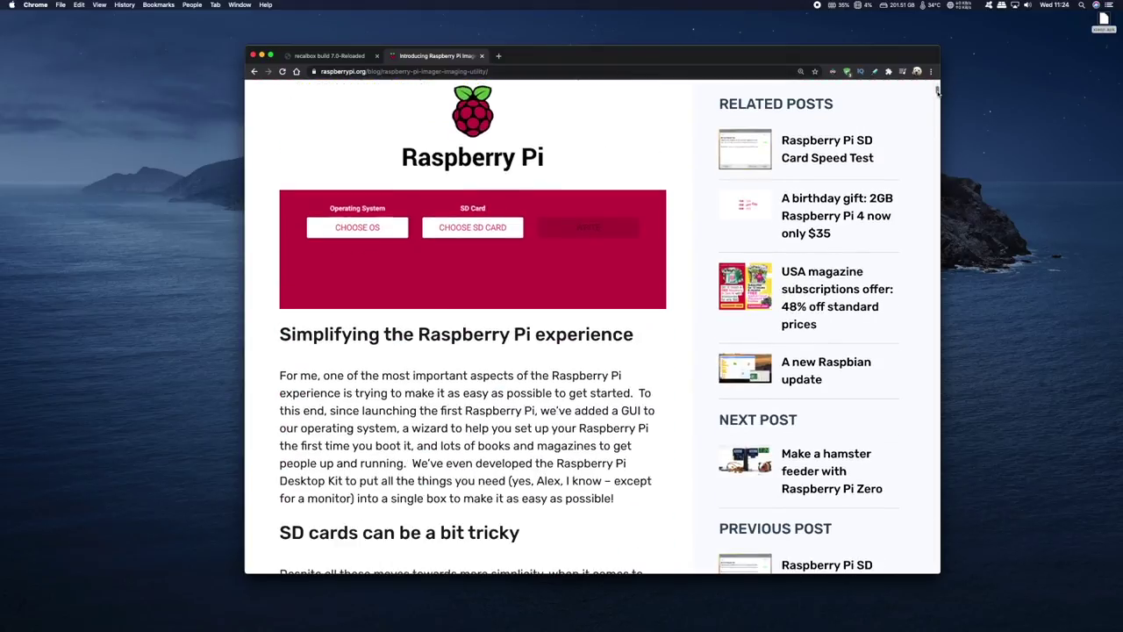
scroll(937, 92, up, 5)
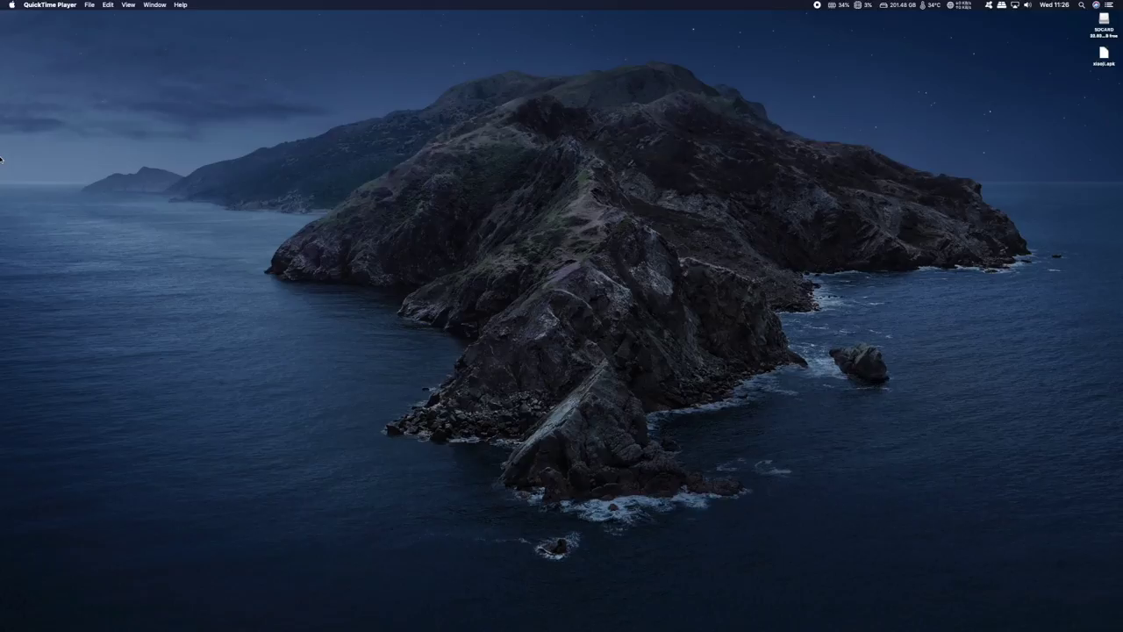
- Launch Raspberry Pi Imager and choose the custom image recalbox-rpi4.img.xz from the Downloads folder as the operating system
mouse_move(1, 159)
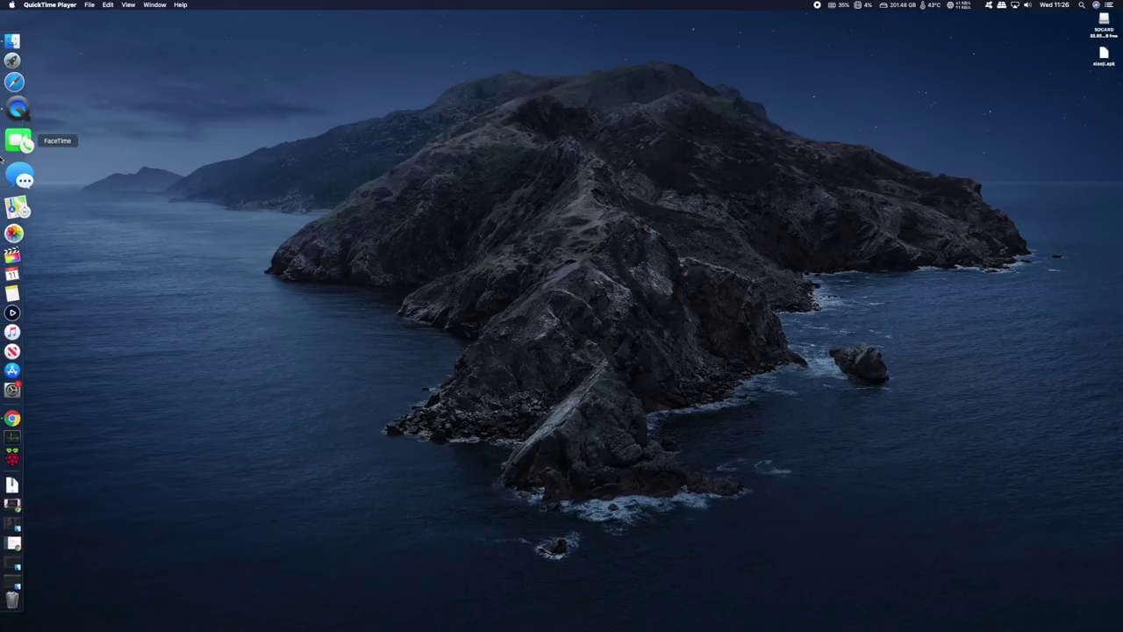
click(14, 85)
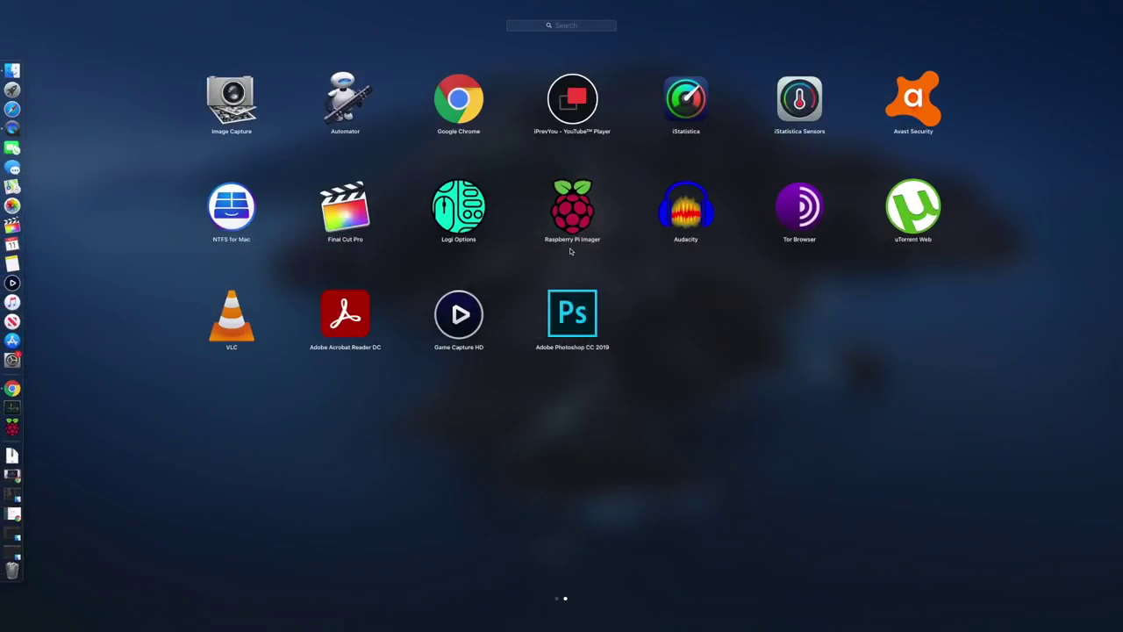
click(572, 208)
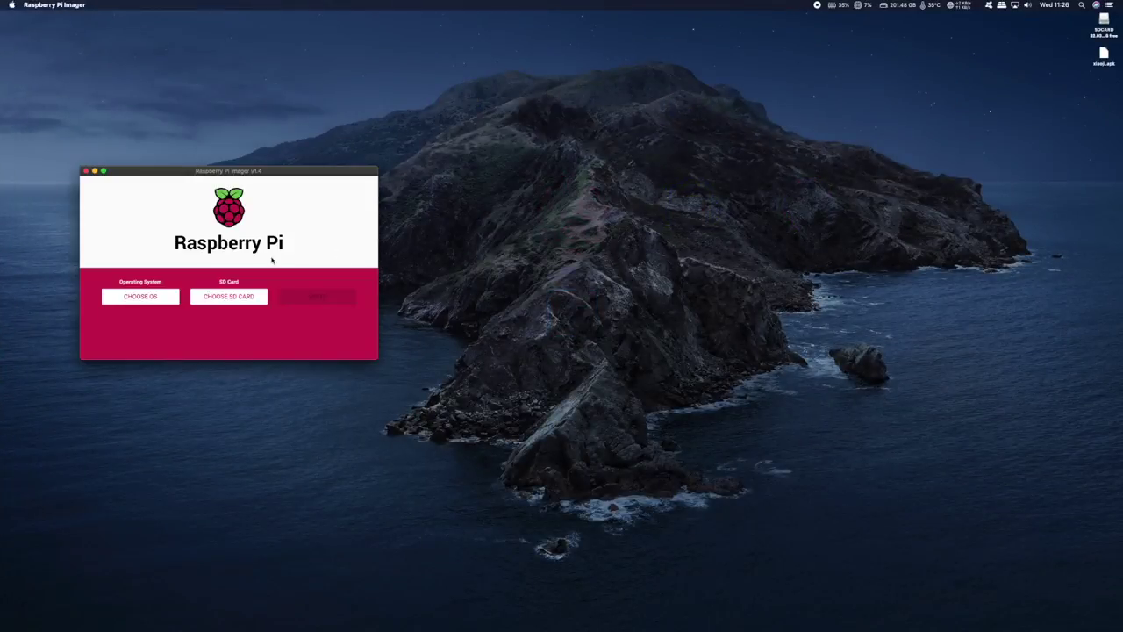
click(154, 295)
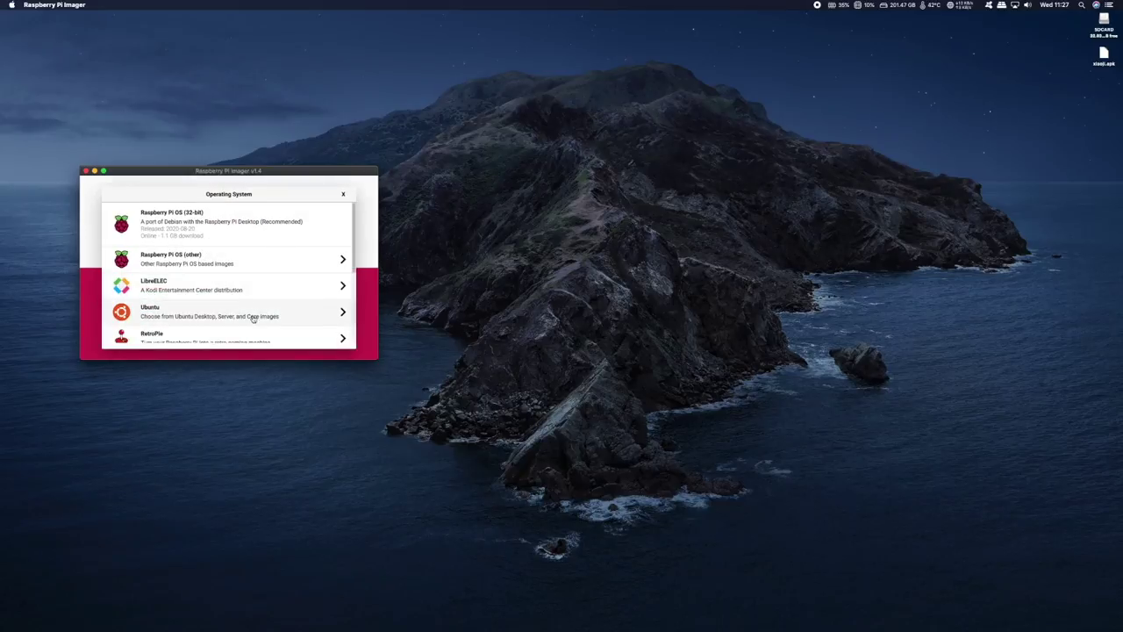
scroll(252, 319, down, 5)
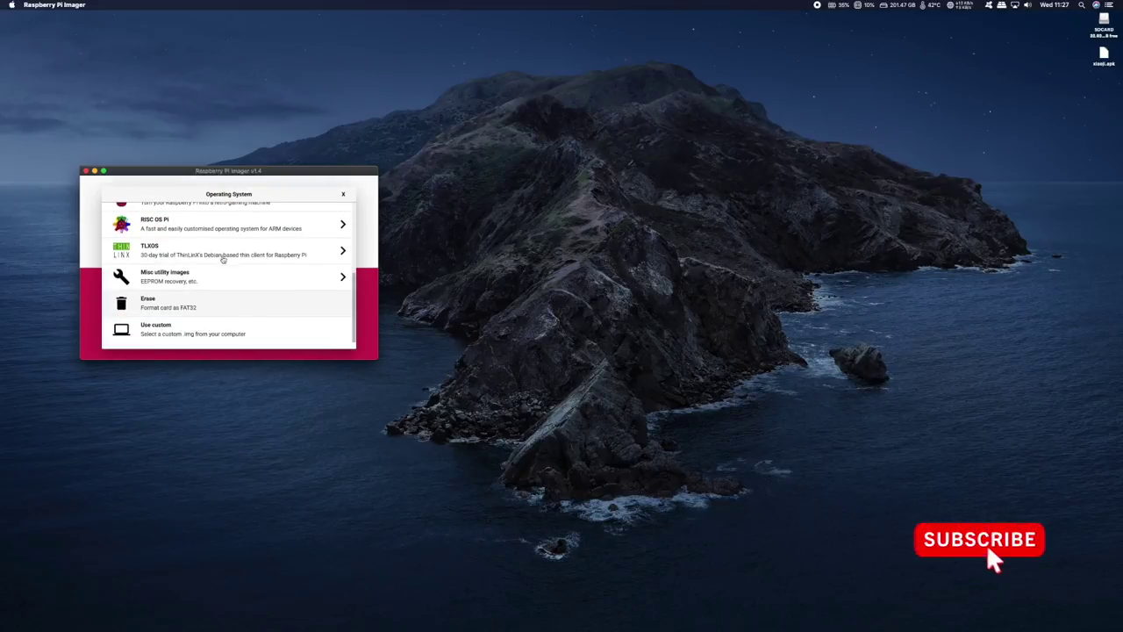
click(205, 326)
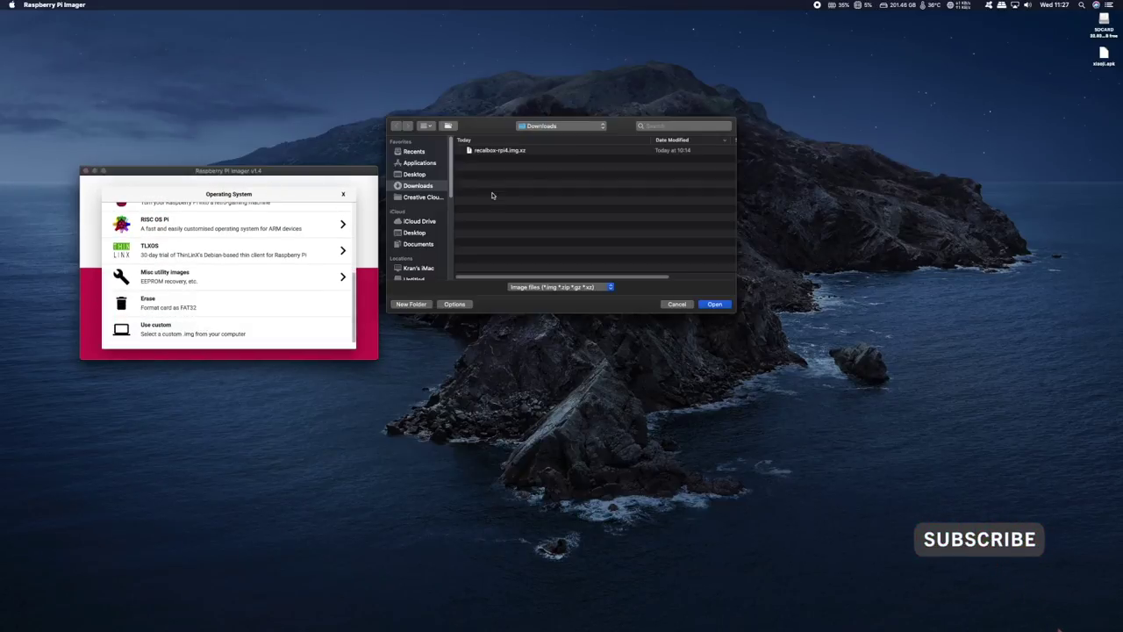
click(507, 152)
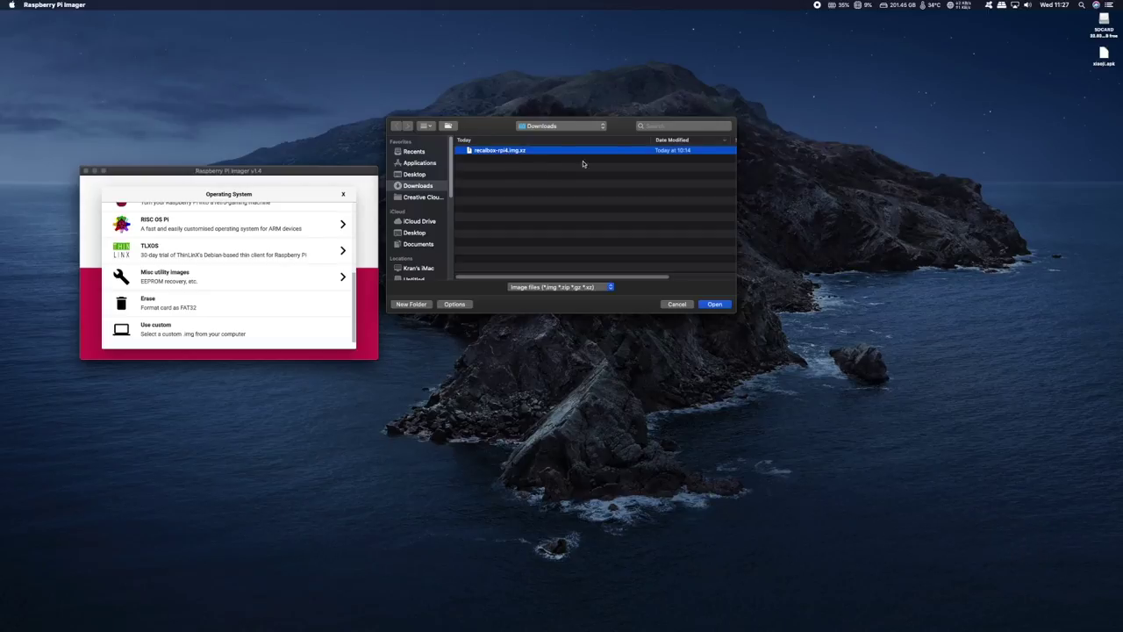
click(715, 305)
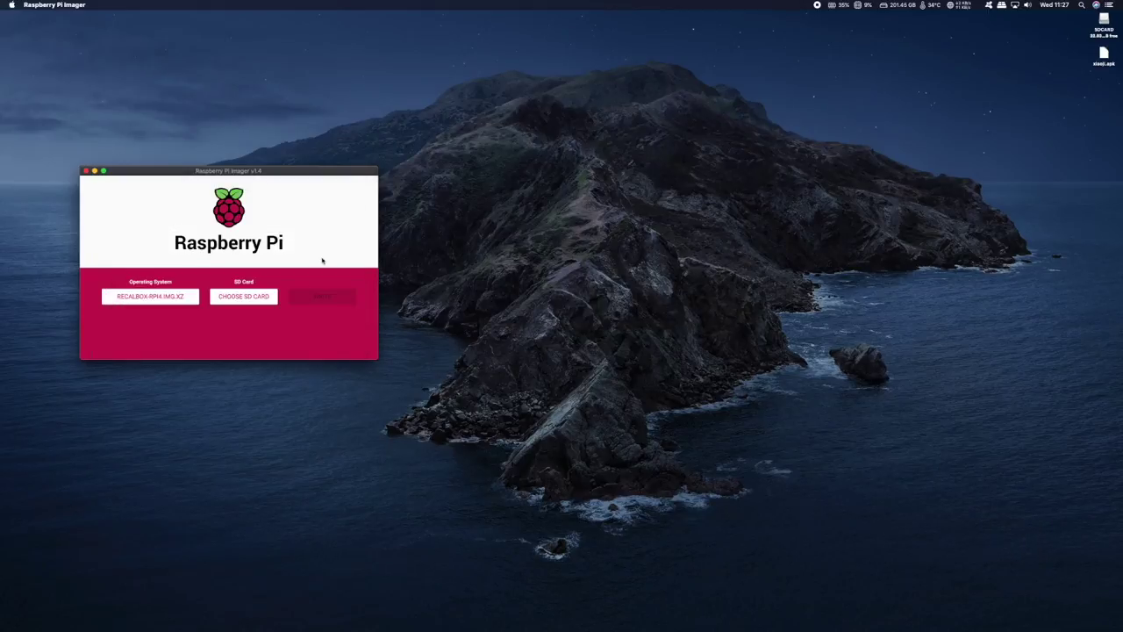
- Select the 32.0 GB Generic USB3.0 CRW-SD Media card as the target and start writing the image, accepting the erasure of its data
click(239, 297)
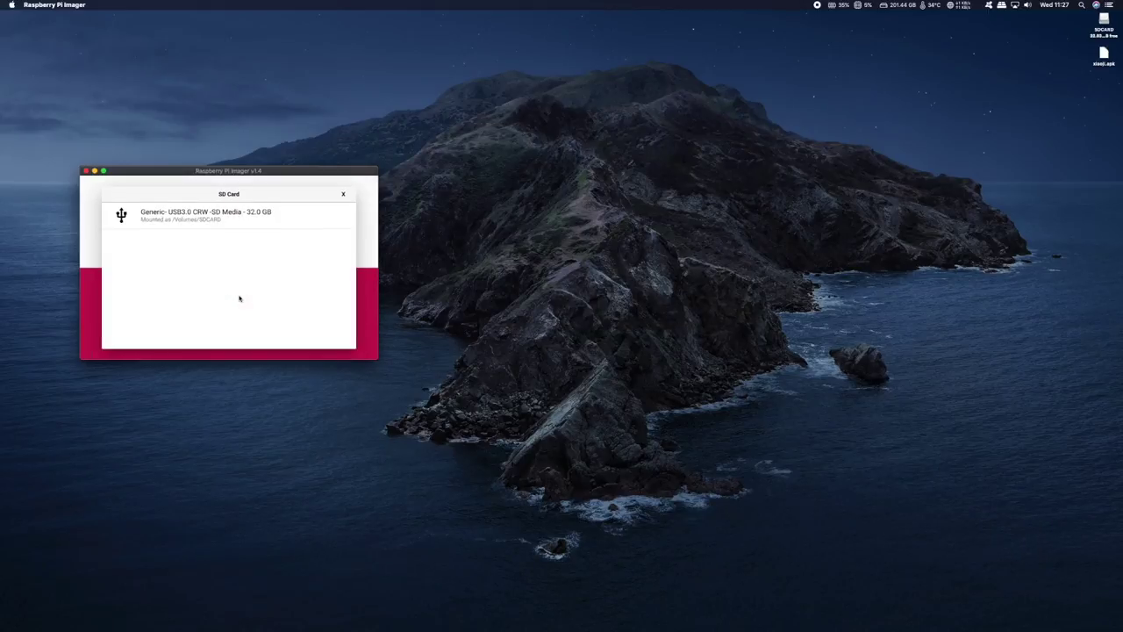
click(234, 219)
click(320, 298)
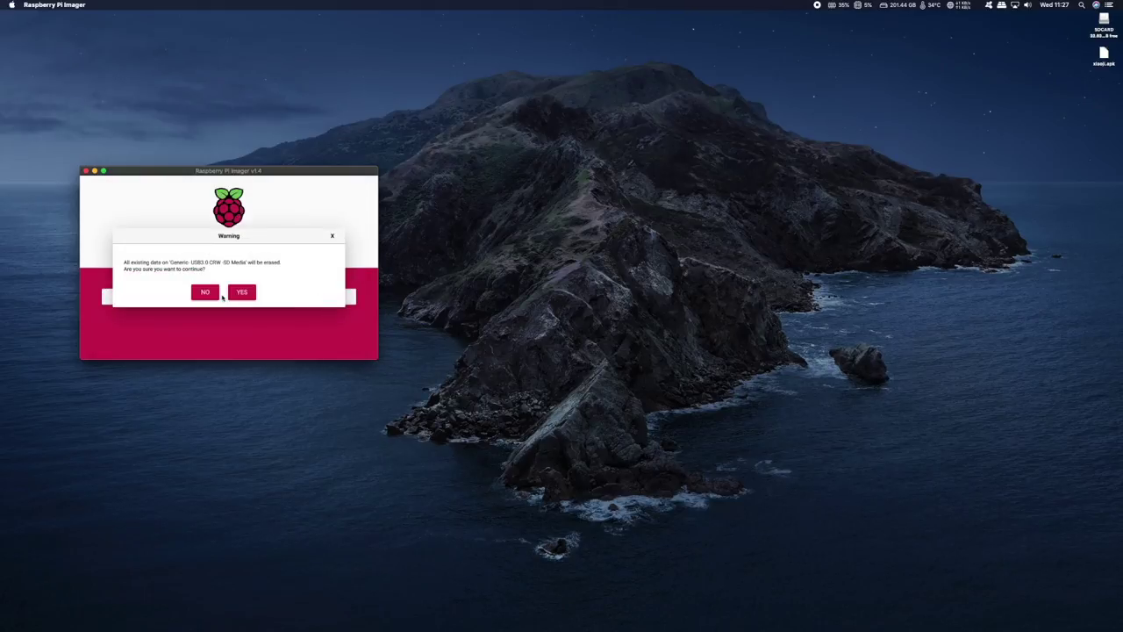
click(237, 293)
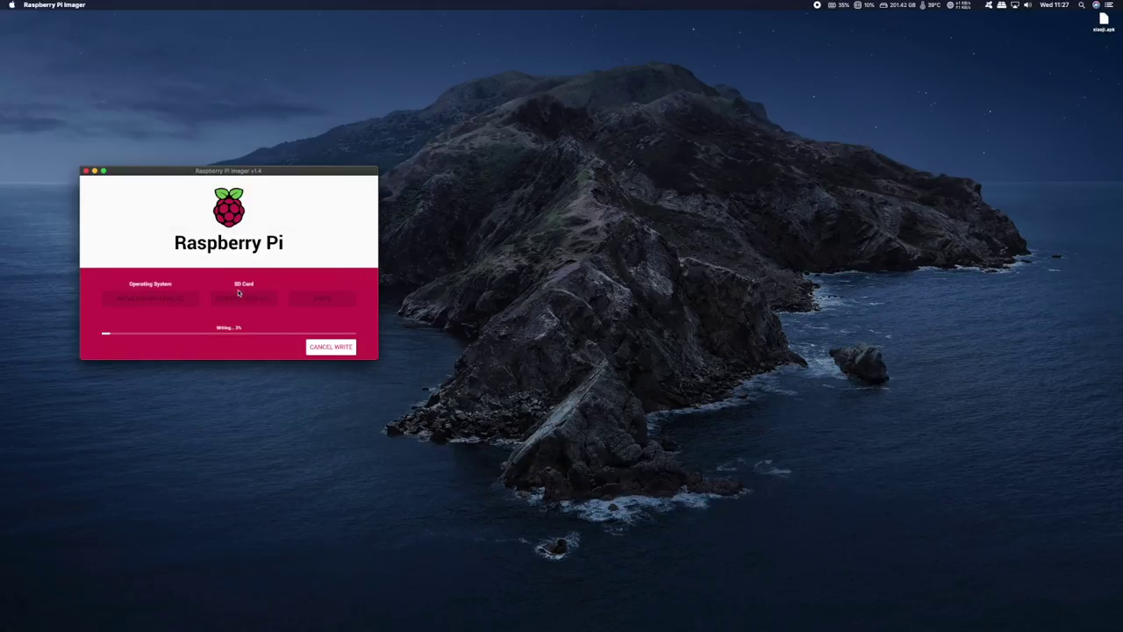